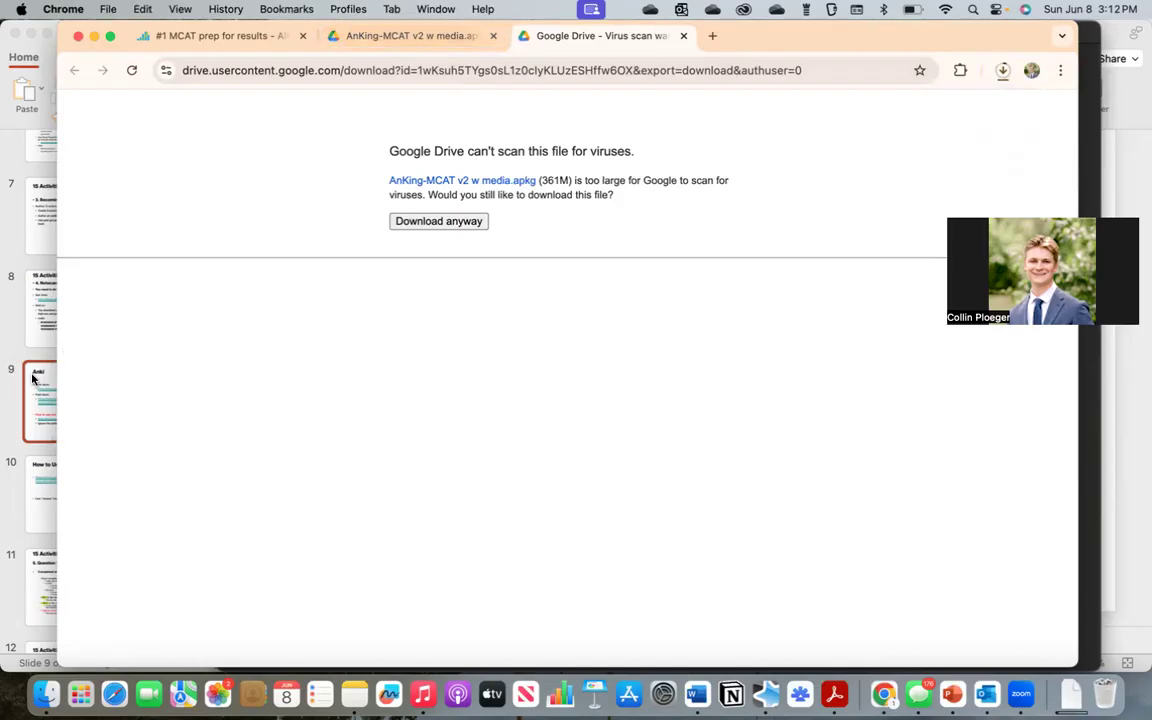
# Copy the add-on code numbers from the Notecard Mastery slide in PowerPoint and switch to Anki
pyautogui.click(129, 343)
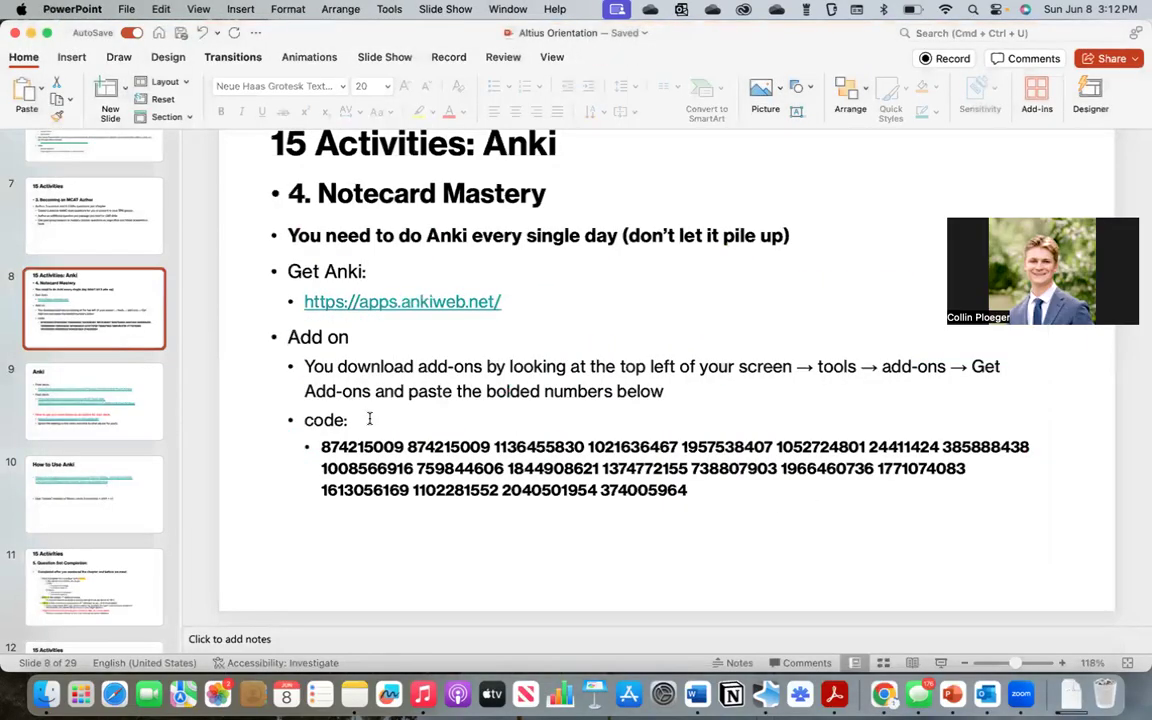
pyautogui.doubleClick(690, 490)
pyautogui.tripleClick(380, 447)
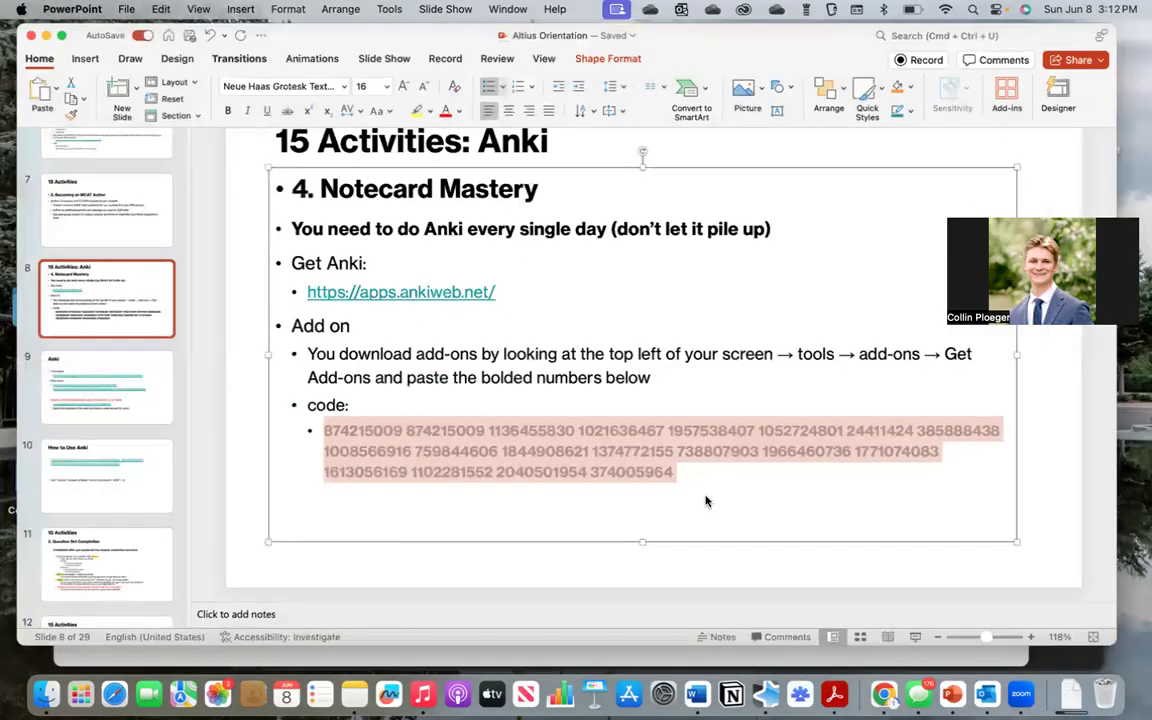
pyautogui.hotkey('ctrl', 'Up')
pyautogui.click(795, 489)
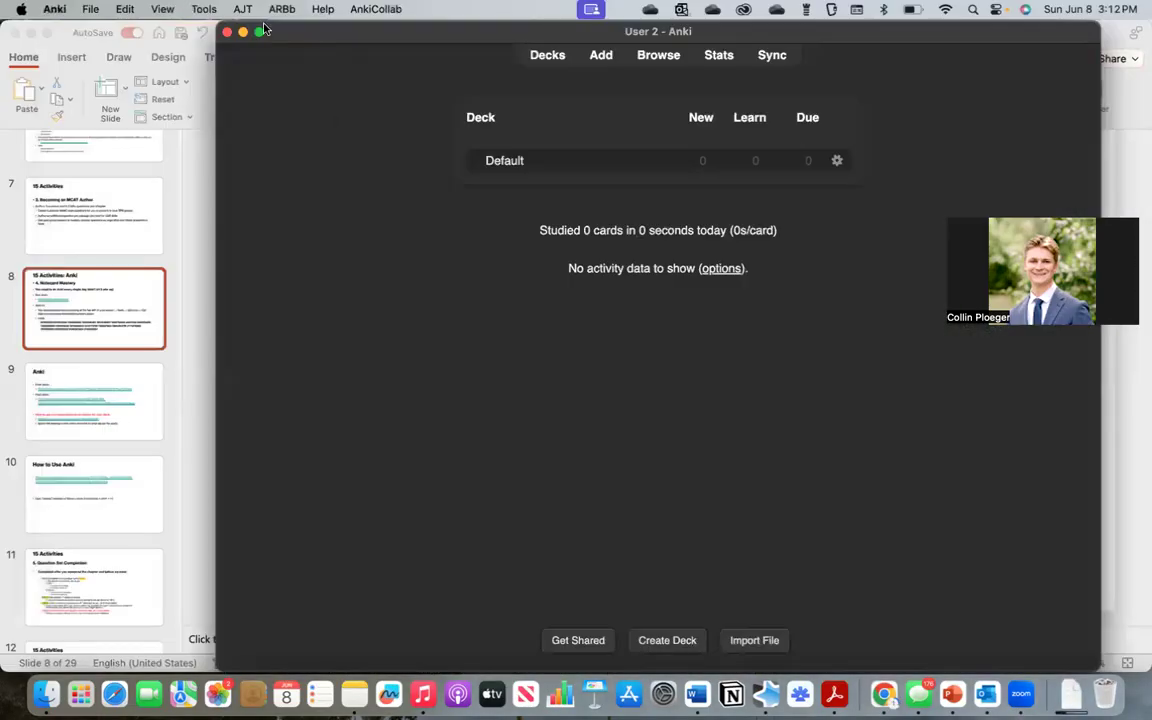
# Enter the copied add-on codes for installation in the add-ons manager, and close it without installing
pyautogui.click(204, 10)
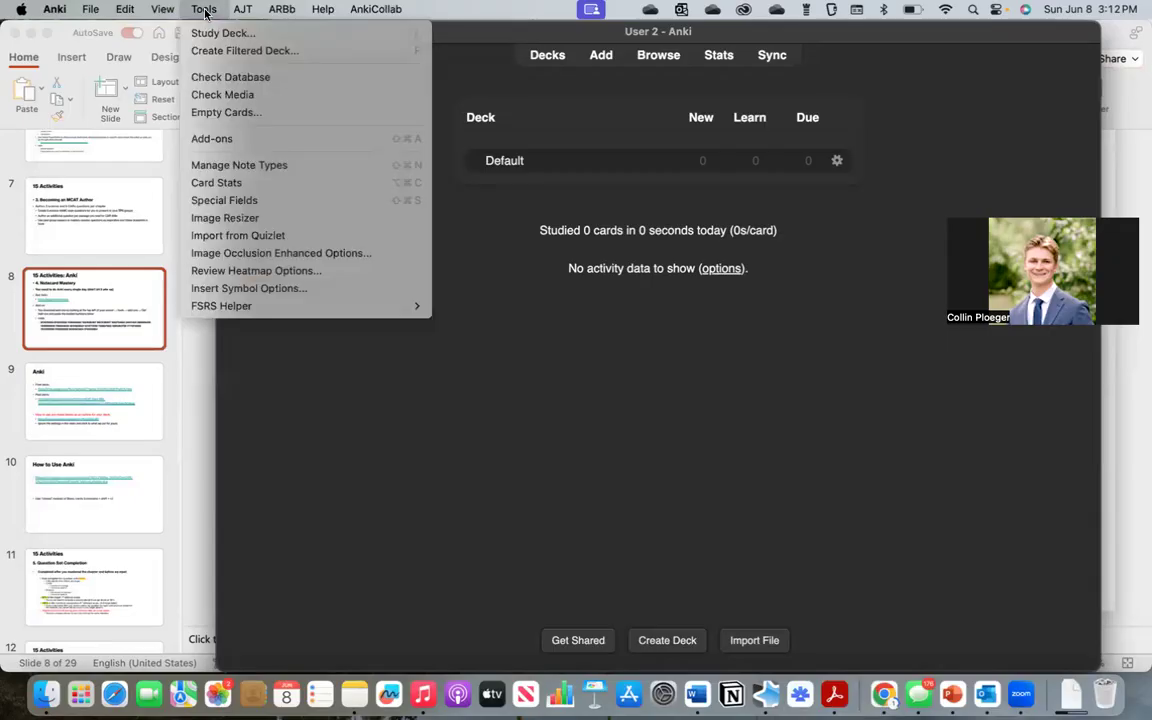
pyautogui.click(221, 141)
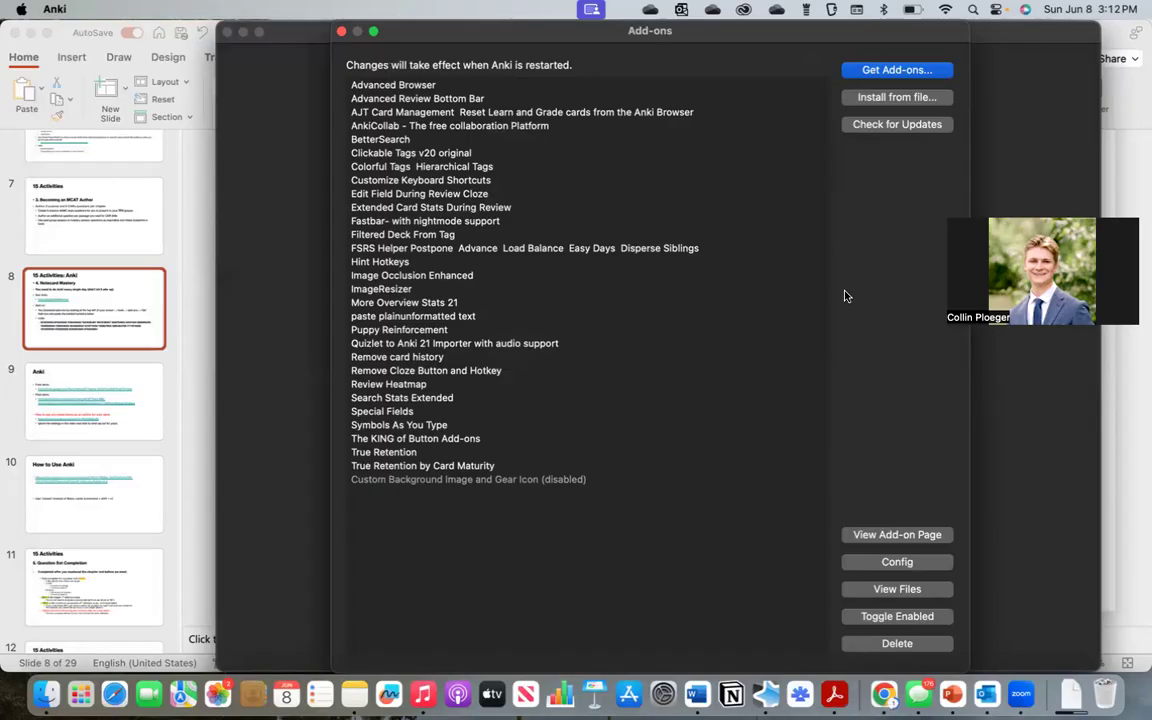
pyautogui.click(912, 70)
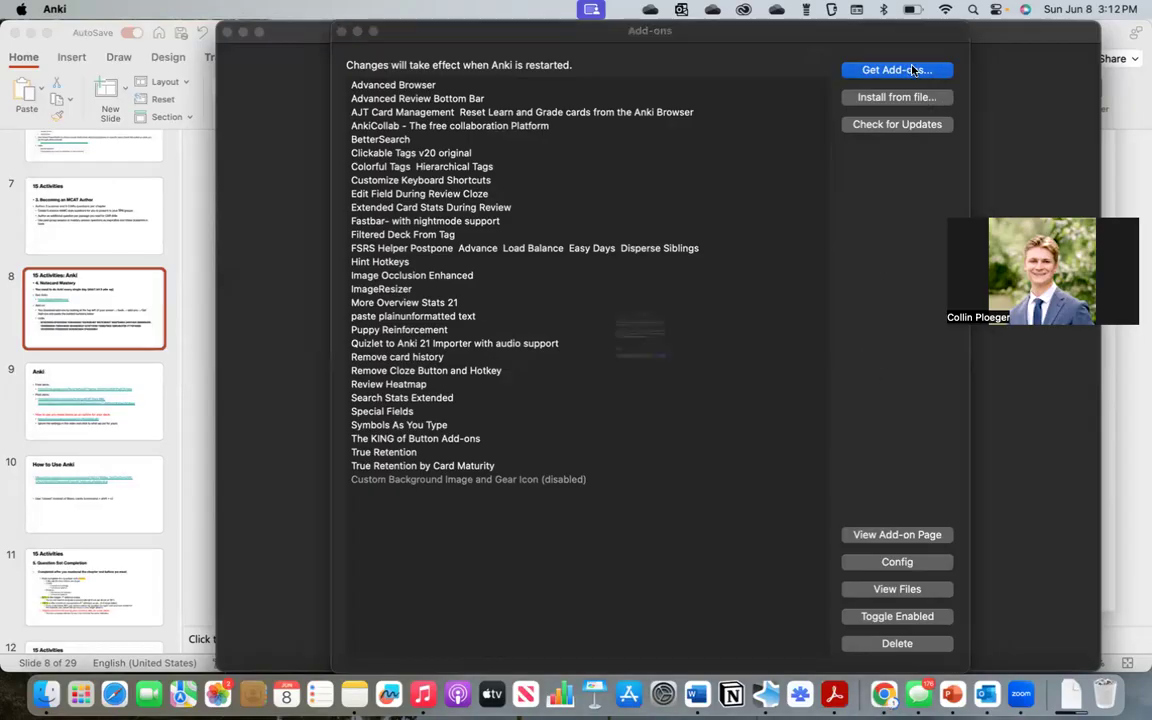
pyautogui.press('super+v')
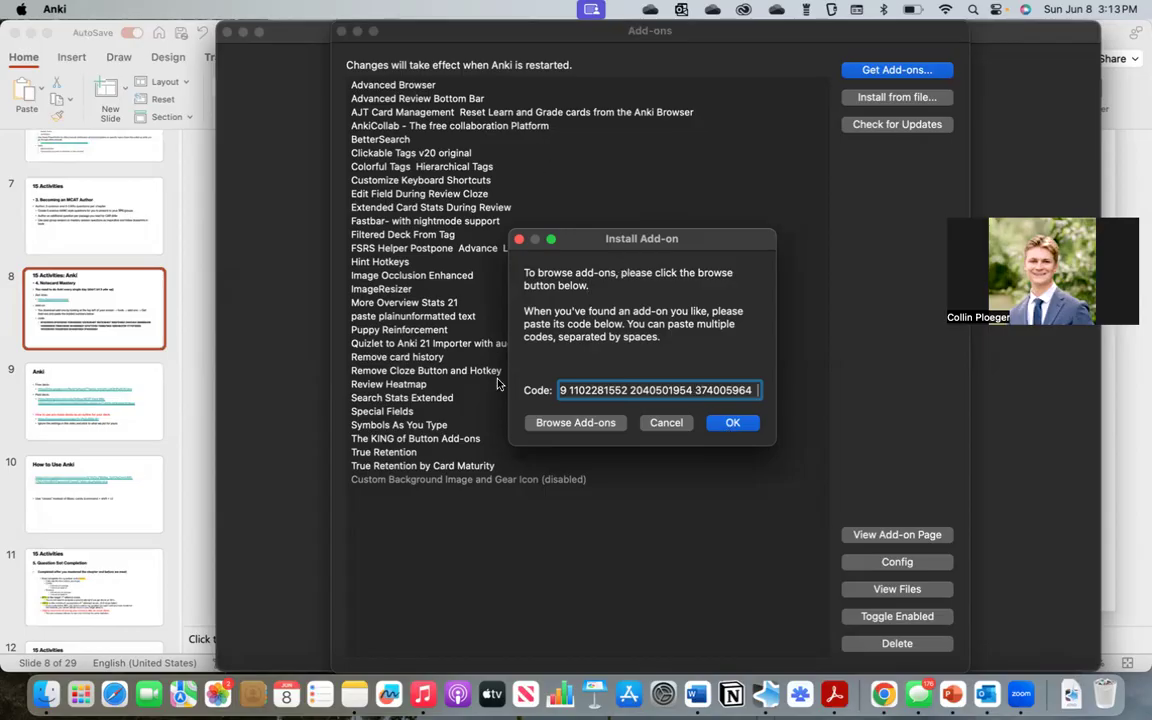
pyautogui.click(519, 240)
pyautogui.click(341, 31)
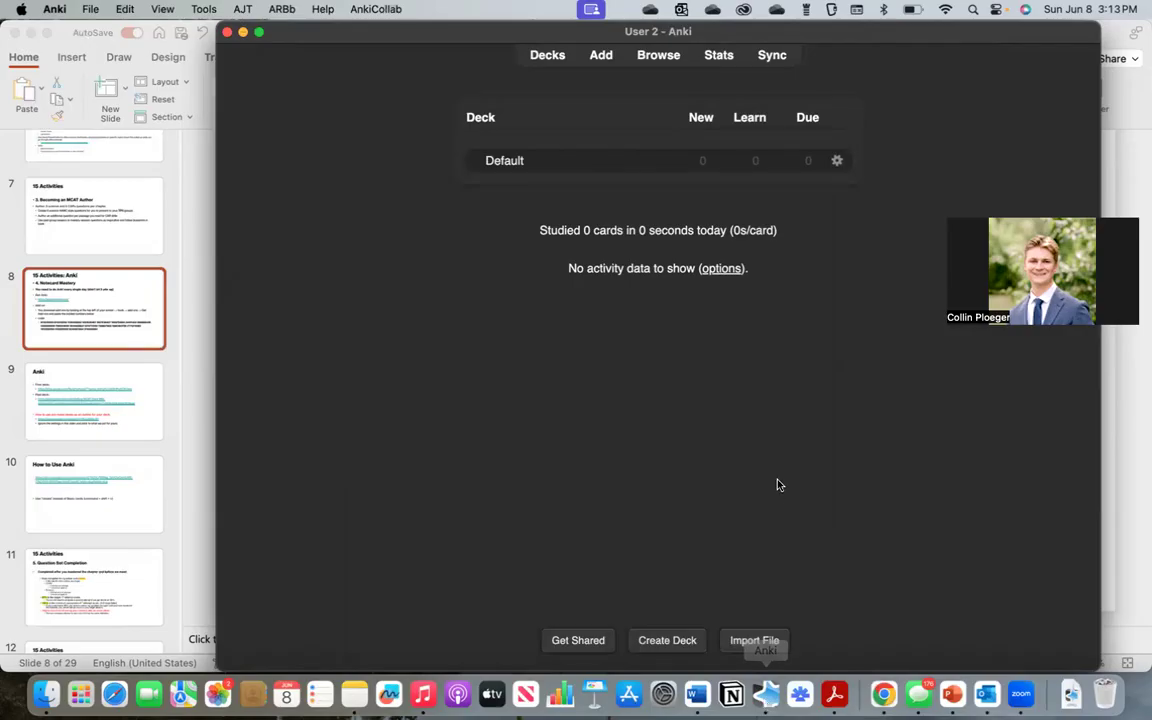
# Open the add-ons manager and highlight the enabled add-ons from Advanced Browser through True Retention by Card Maturity
pyautogui.click(204, 8)
pyautogui.click(300, 139)
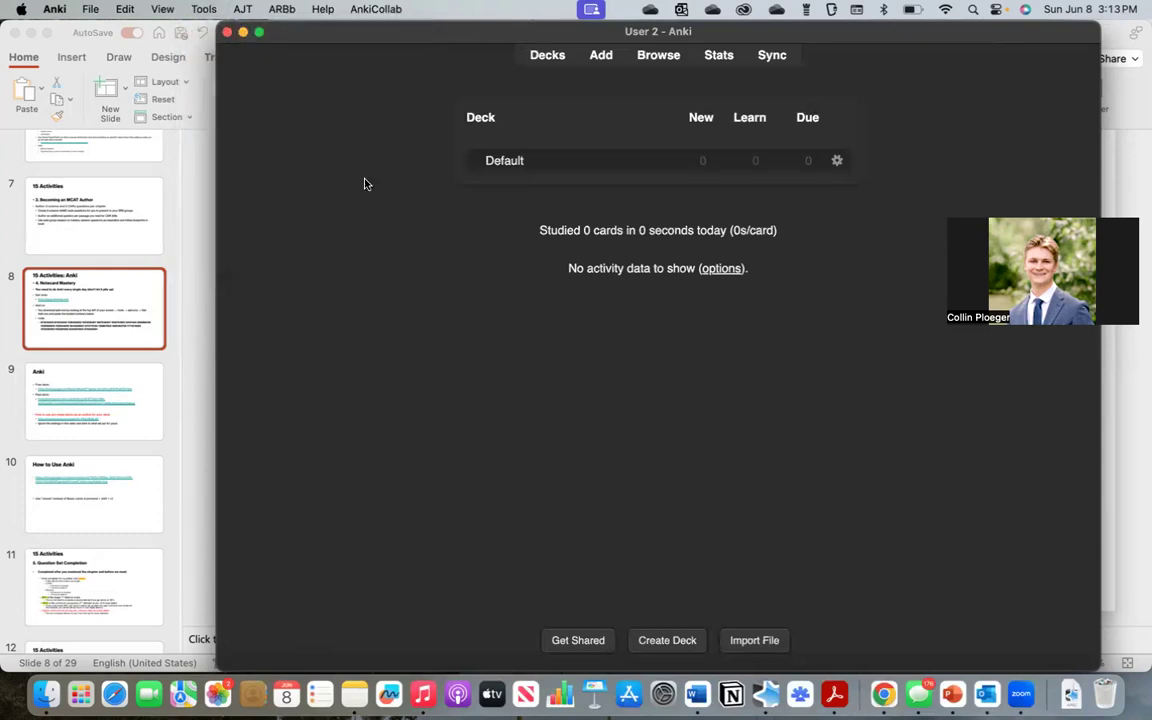
pyautogui.moveTo(510, 465); pyautogui.dragTo(505, 90)
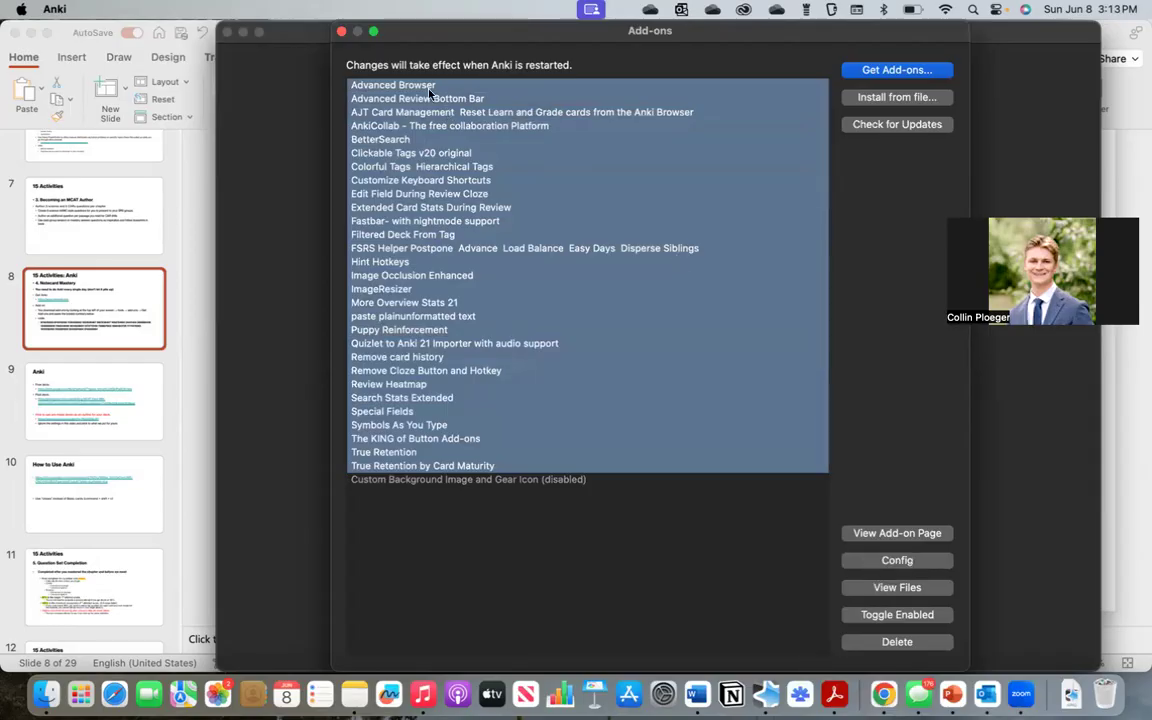
pyautogui.click(390, 85)
pyautogui.moveTo(427, 88); pyautogui.dragTo(436, 234)
pyautogui.click(446, 303)
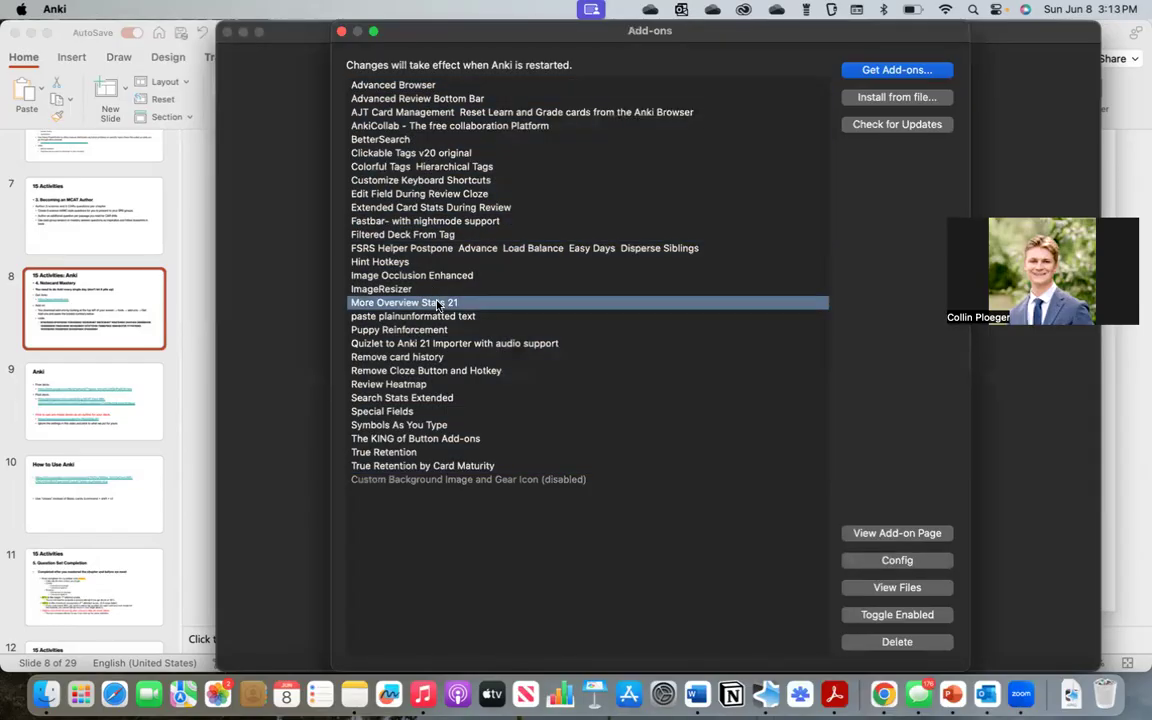
pyautogui.click(550, 481)
pyautogui.moveTo(385, 85); pyautogui.dragTo(424, 466)
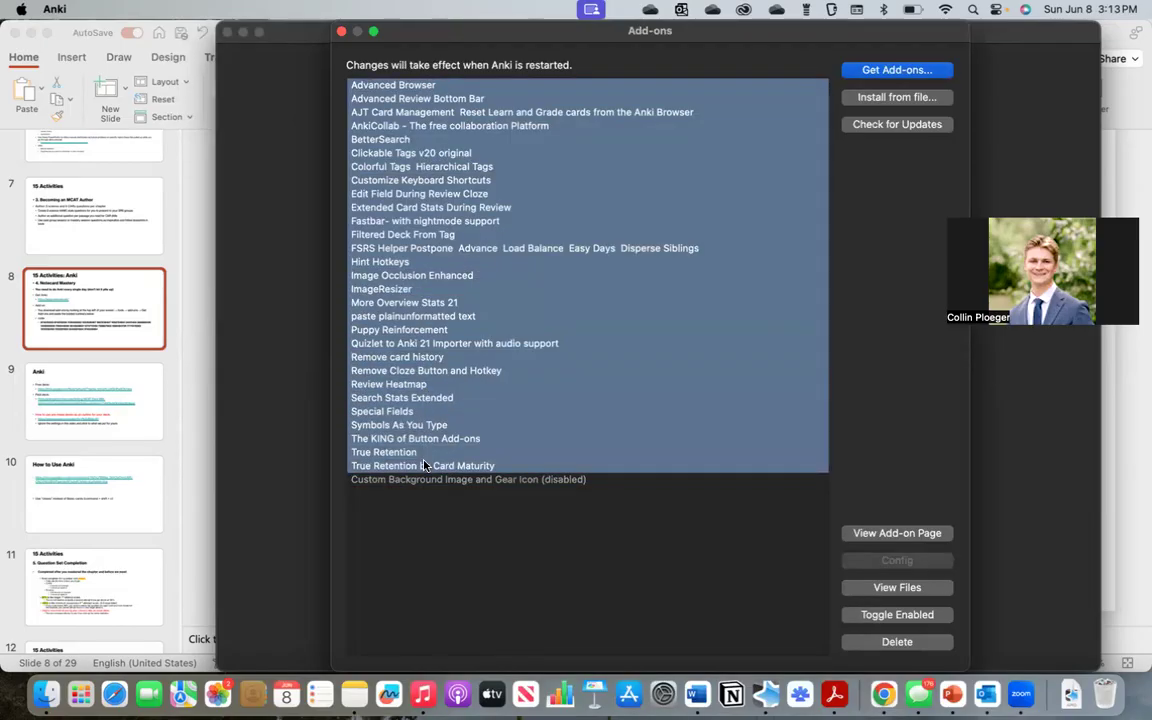
# Enable the Custom Background Image and Gear Icon add-on
pyautogui.click(468, 480)
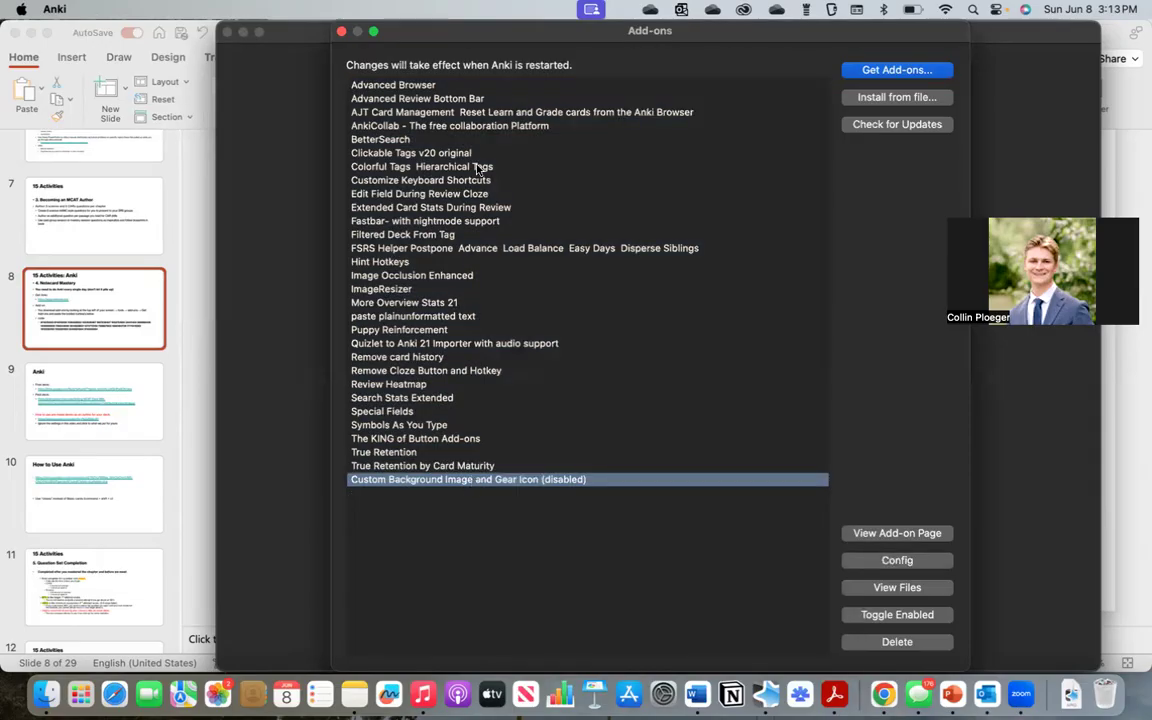
pyautogui.click(481, 397)
pyautogui.click(442, 480)
pyautogui.click(884, 614)
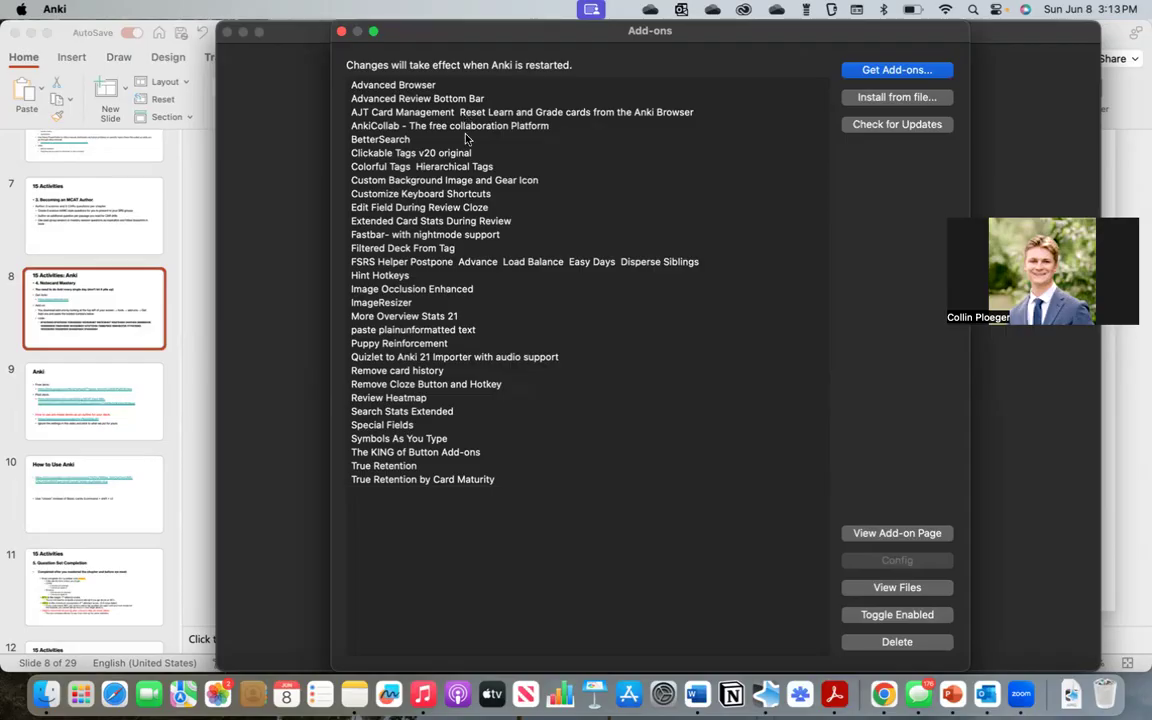
# Disable the Custom Background Image and Gear Icon add-on again and close the add-ons manager
pyautogui.click(452, 180)
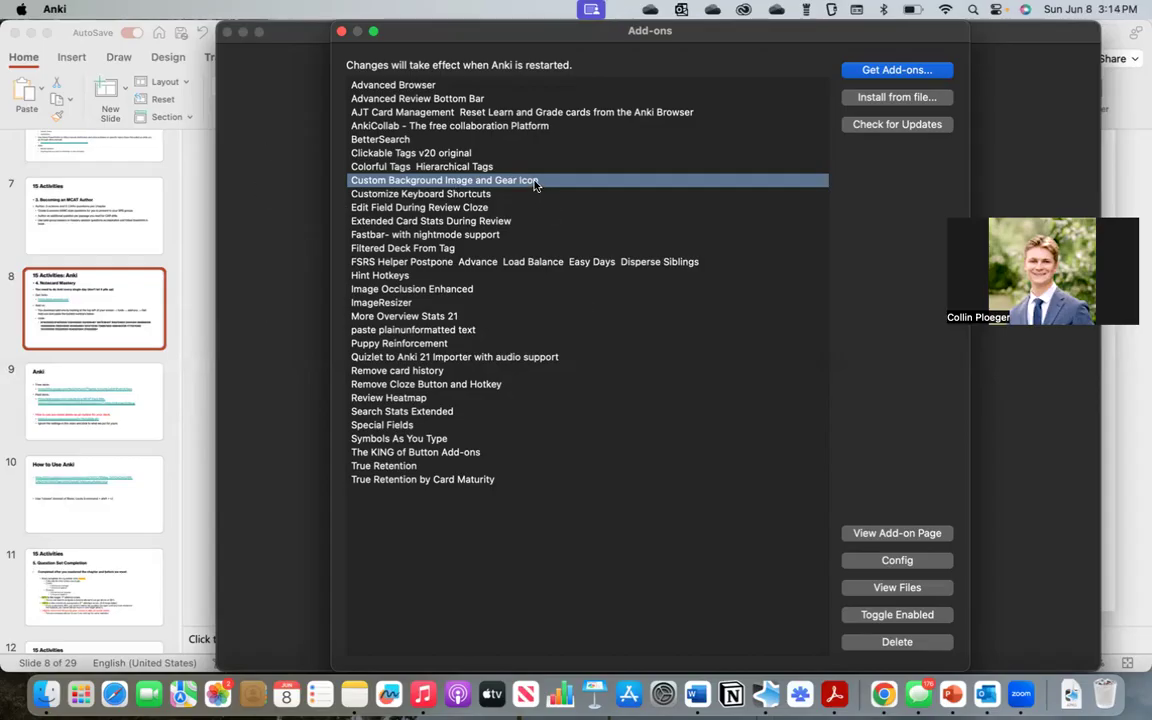
pyautogui.click(883, 614)
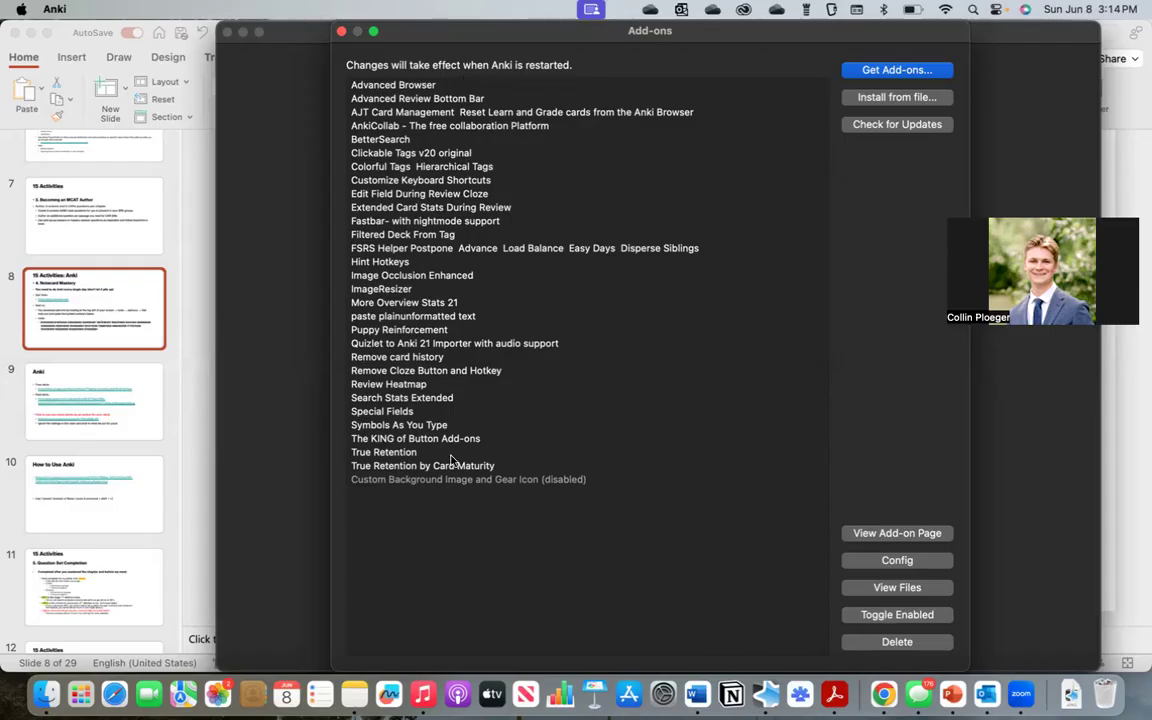
pyautogui.click(341, 31)
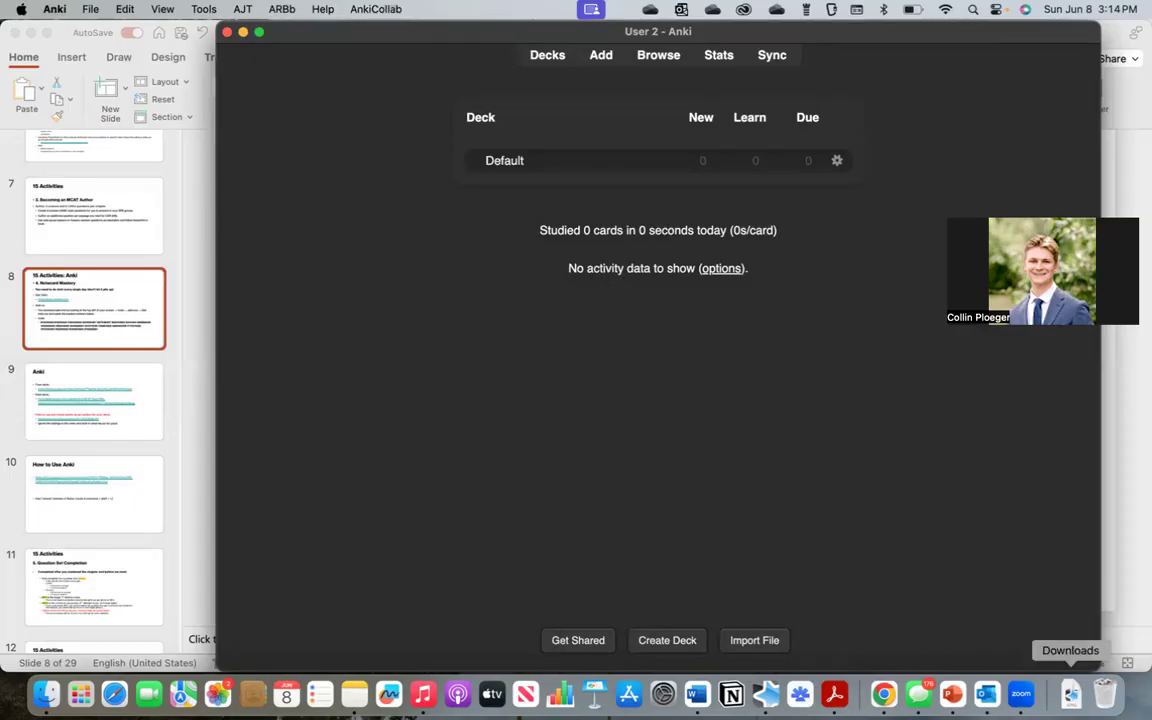
# Import the downloaded file AnKing-MCAT v2 w media (4).apkg into Anki using the Special Fields add-on
pyautogui.click(1070, 692)
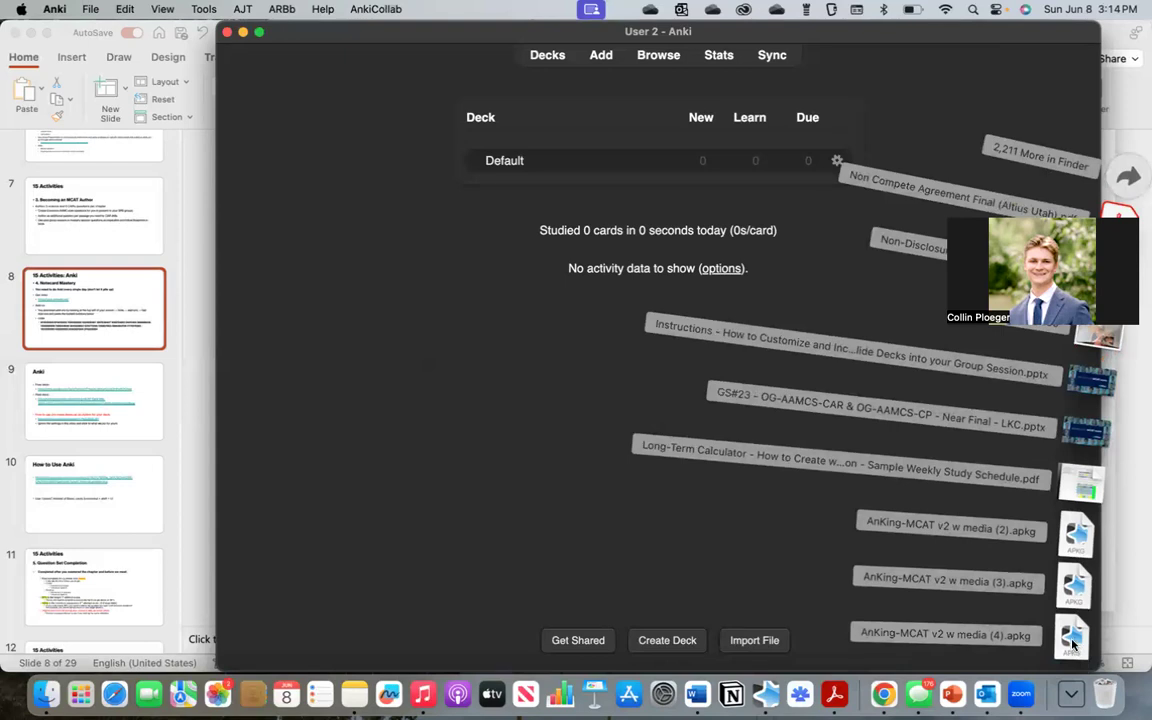
pyautogui.click(1072, 638)
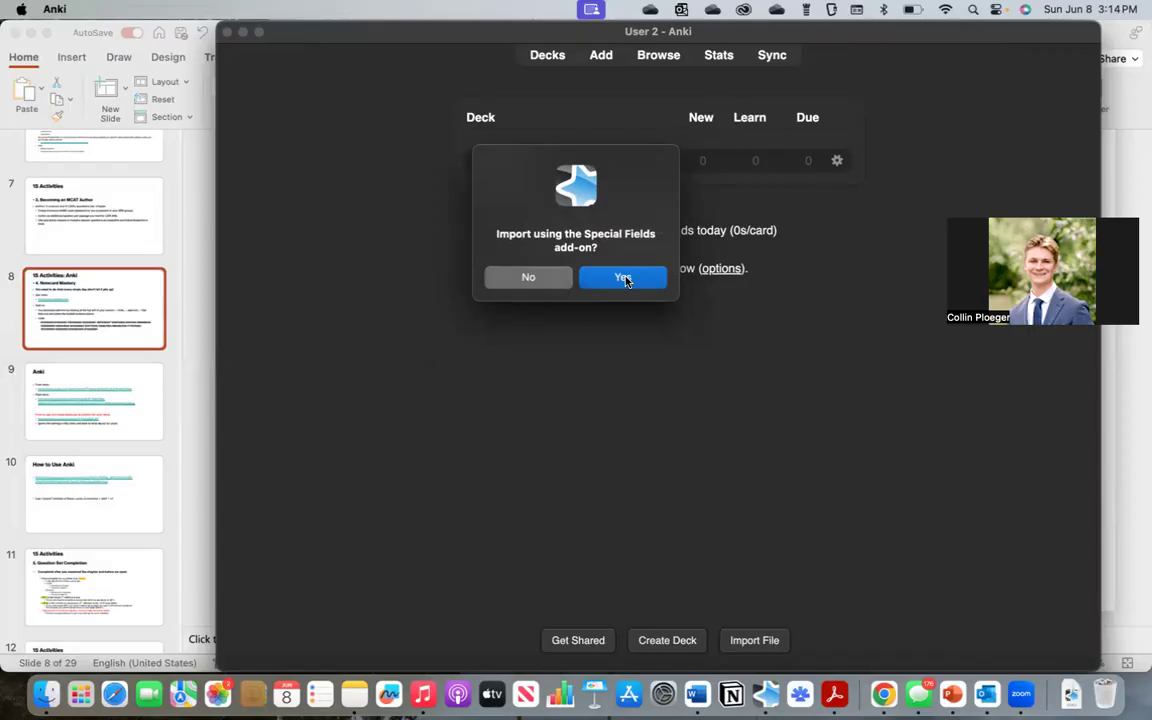
pyautogui.click(624, 279)
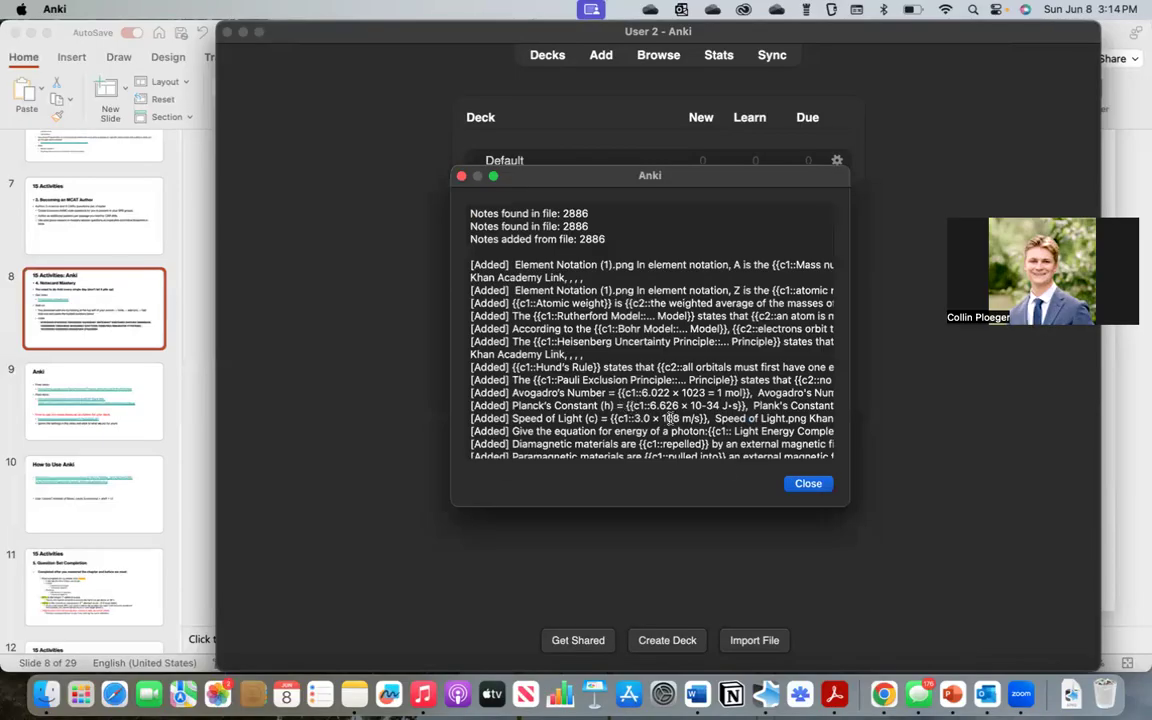
pyautogui.click(808, 483)
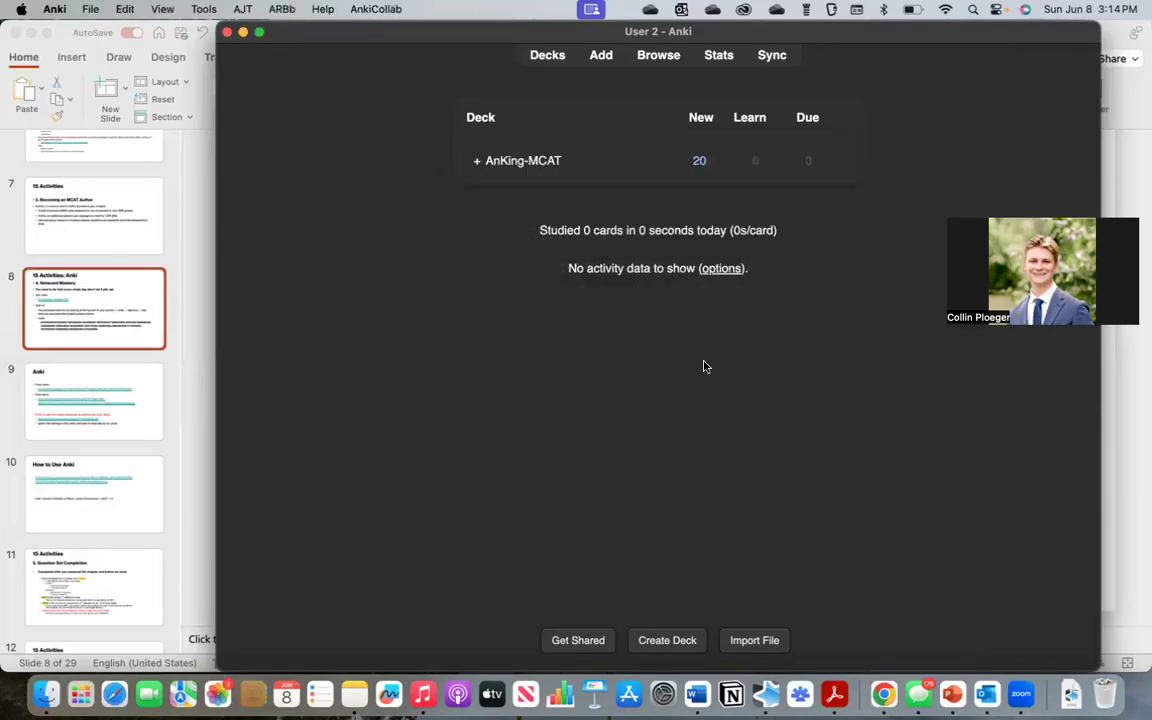
# Expand AnKing-MCAT and MileDown's MCAT Decks in the deck list, and open the overview of MileDown's MCAT Decks
pyautogui.click(477, 167)
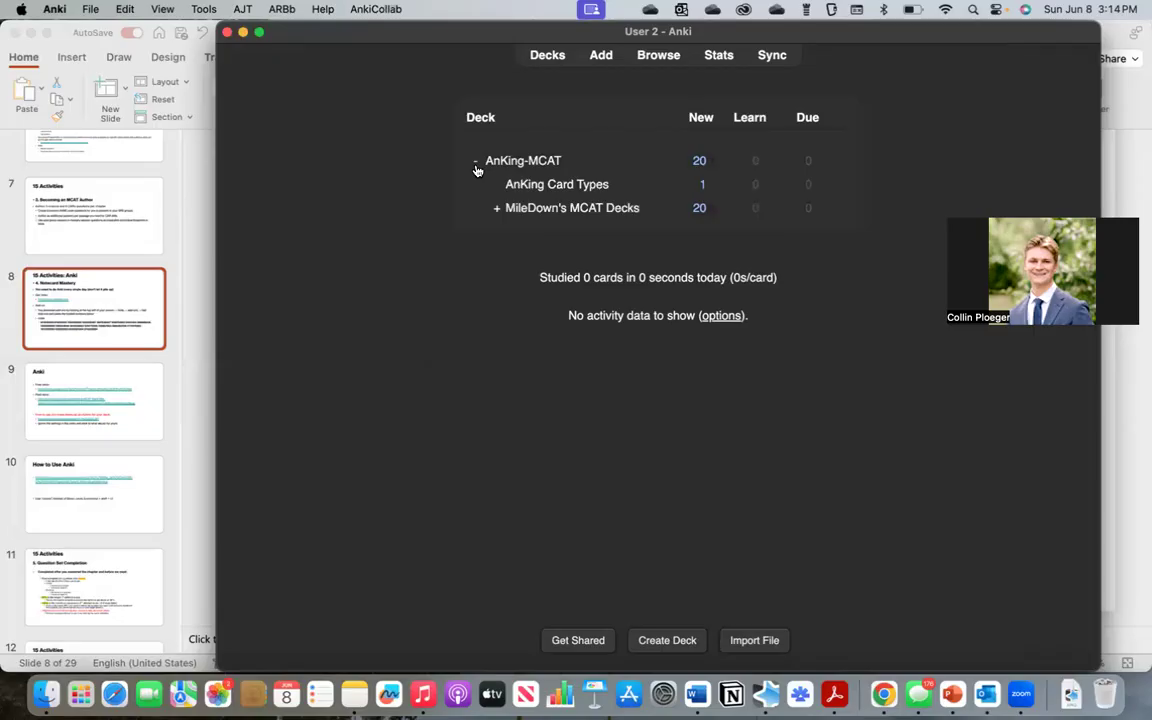
pyautogui.click(497, 208)
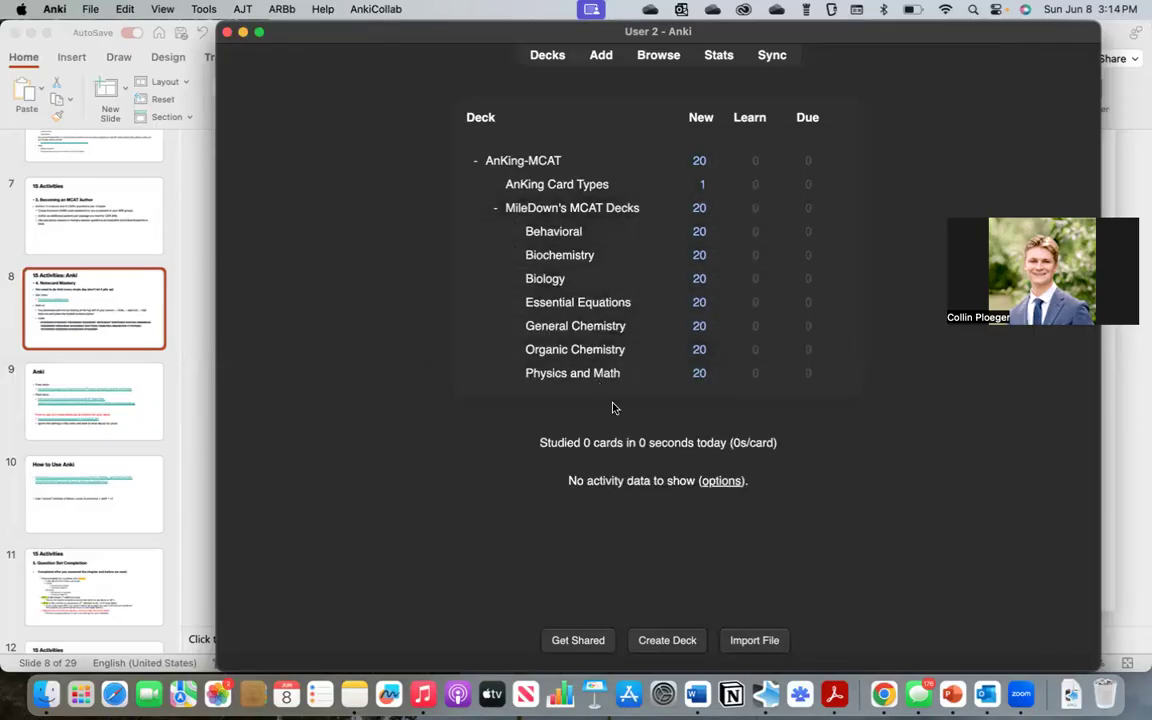
pyautogui.click(599, 210)
pyautogui.scroll(-2, 632, 455)
pyautogui.scroll(2, 643, 474)
pyautogui.scroll(-2, 643, 474)
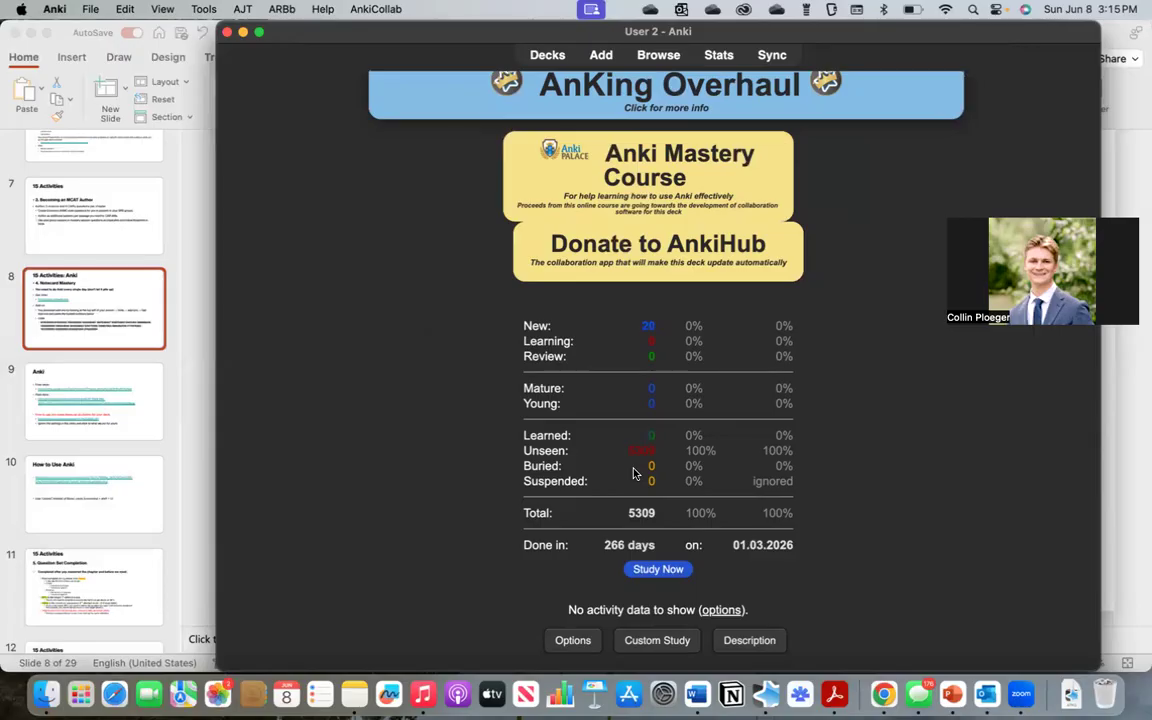
# Highlight the unseen card count in the MileDown's MCAT Decks overview
pyautogui.moveTo(622, 457); pyautogui.dragTo(668, 457)
pyautogui.click(668, 460)
pyautogui.moveTo(625, 455); pyautogui.dragTo(652, 455)
pyautogui.click(675, 456)
pyautogui.moveTo(628, 455); pyautogui.dragTo(664, 458)
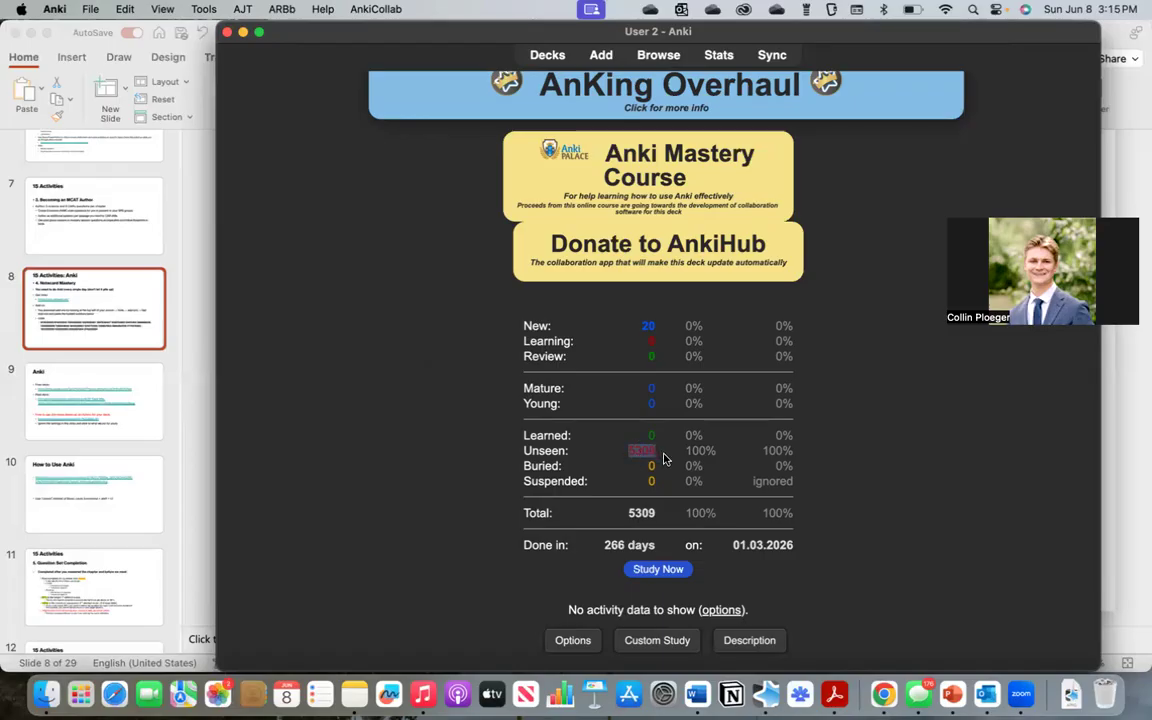
pyautogui.click(716, 501)
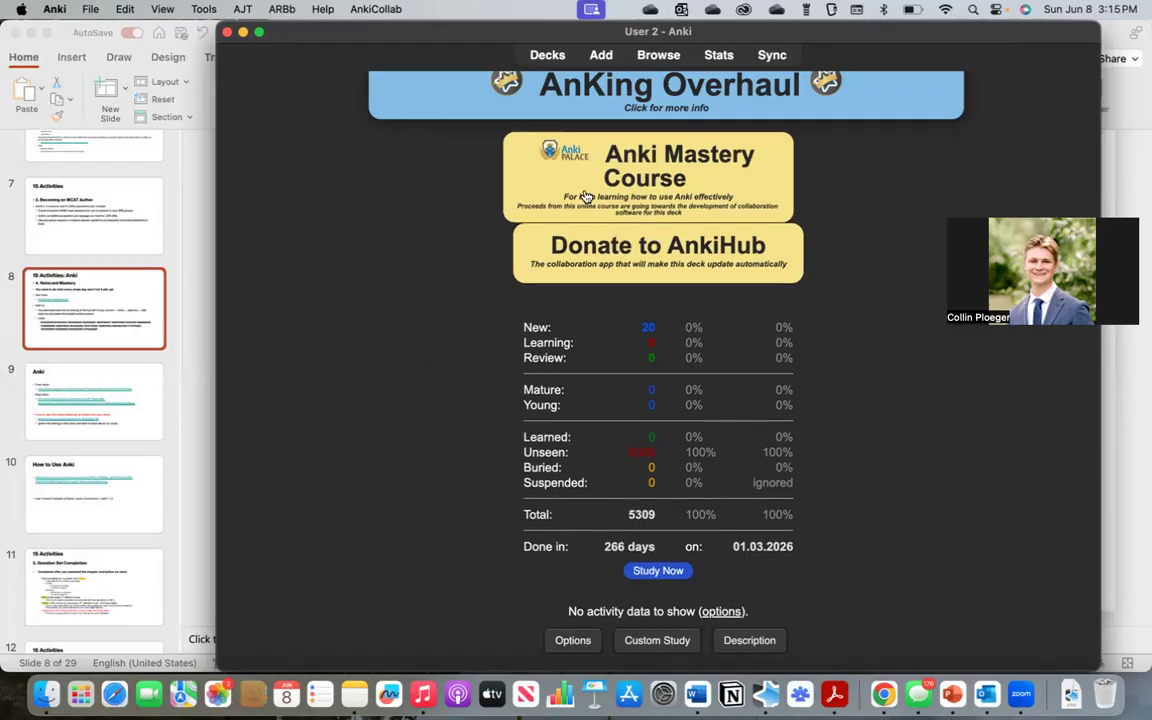
# Return to the deck list, review the MileDown's MCAT Decks overview once more, and go back to the list
pyautogui.click(545, 55)
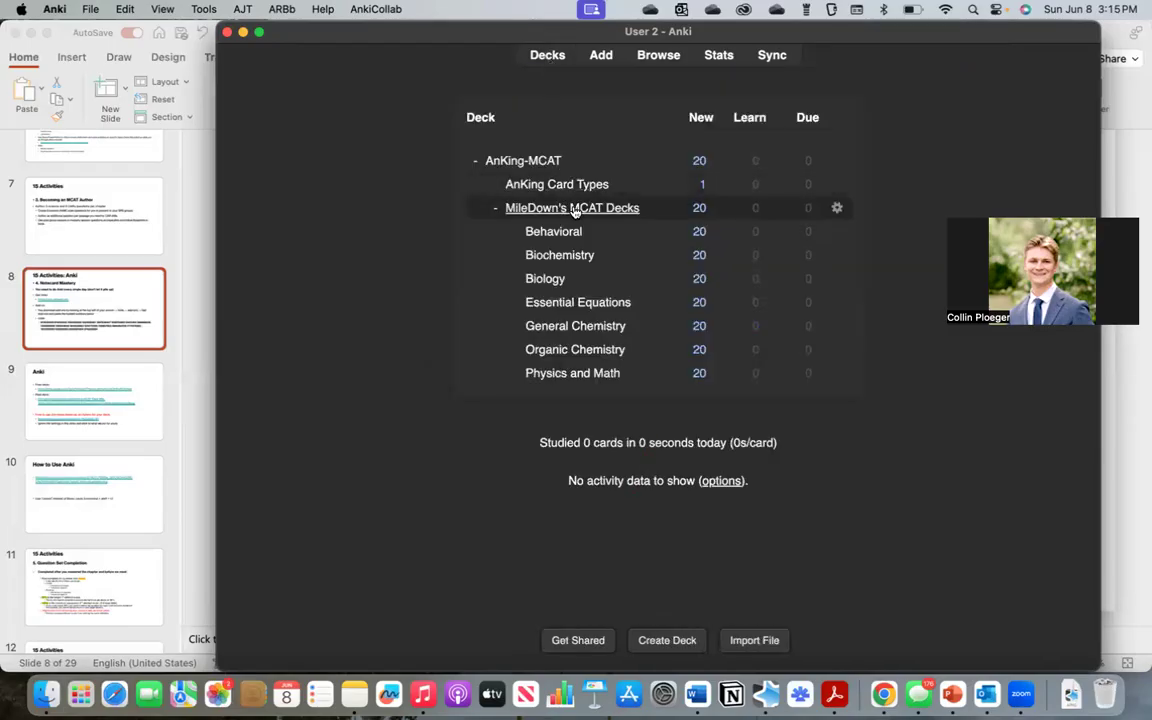
pyautogui.click(575, 208)
pyautogui.scroll(-1, 688, 424)
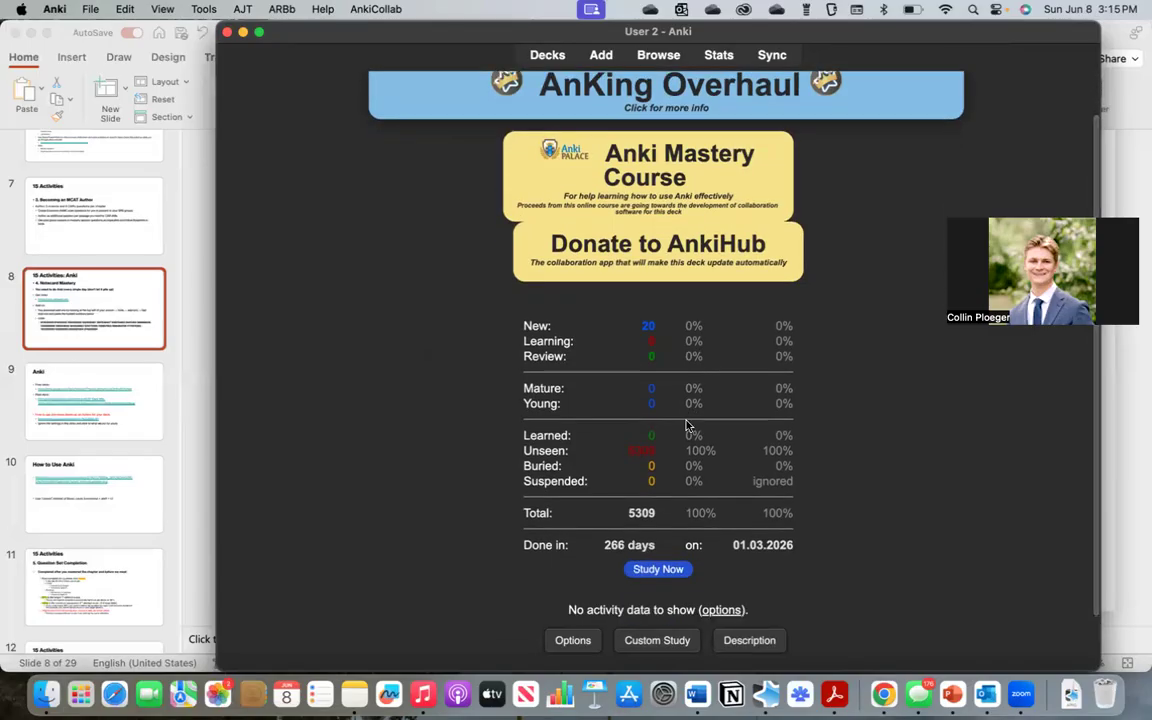
pyautogui.scroll(2, 688, 424)
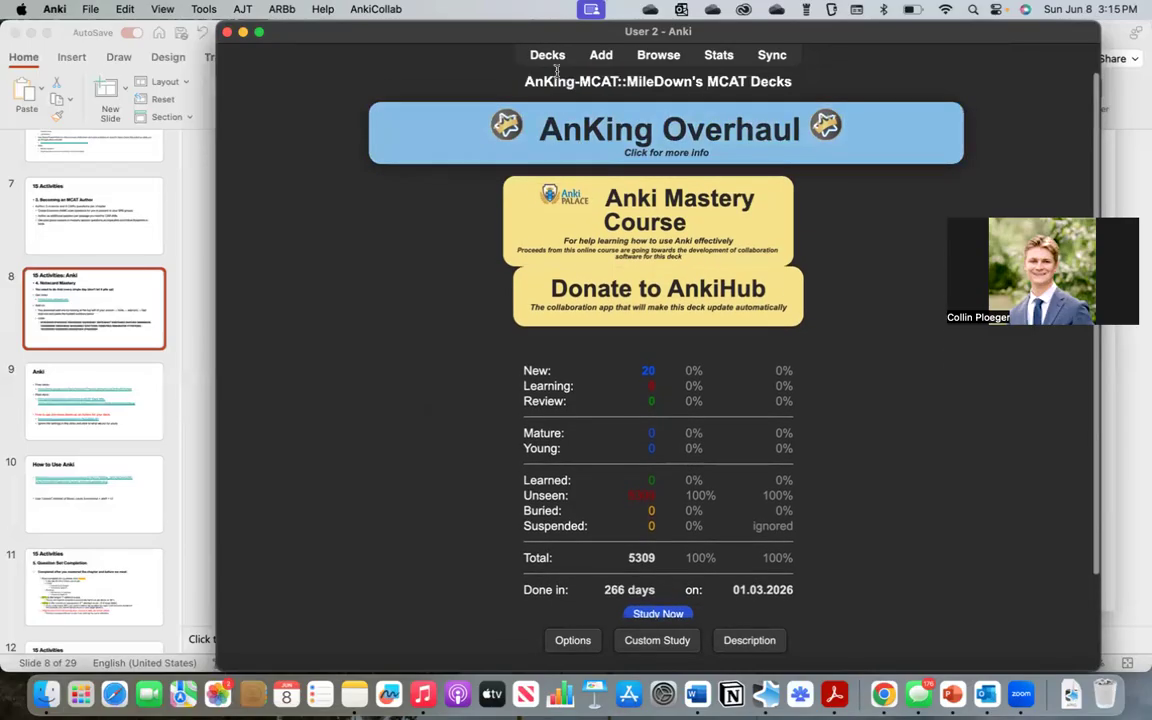
pyautogui.click(548, 55)
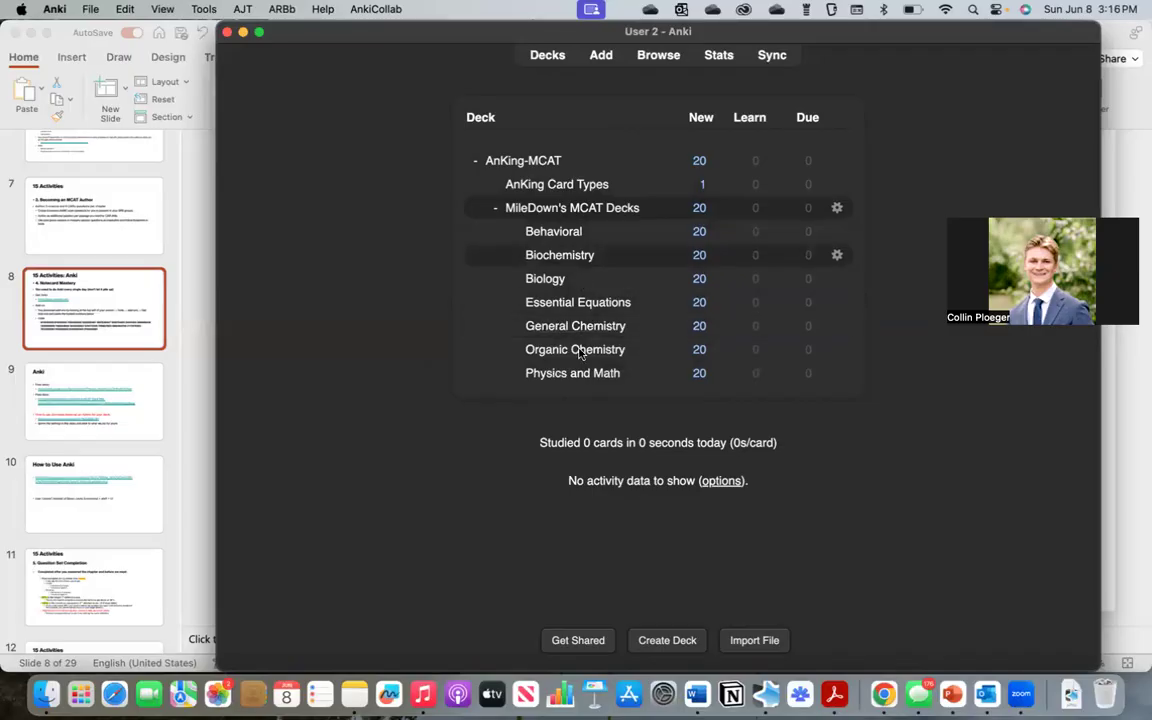
# In the options of MileDown's MCAT Decks, set the preset limits to 50 new cards per day and 9999 maximum reviews per day
pyautogui.click(586, 214)
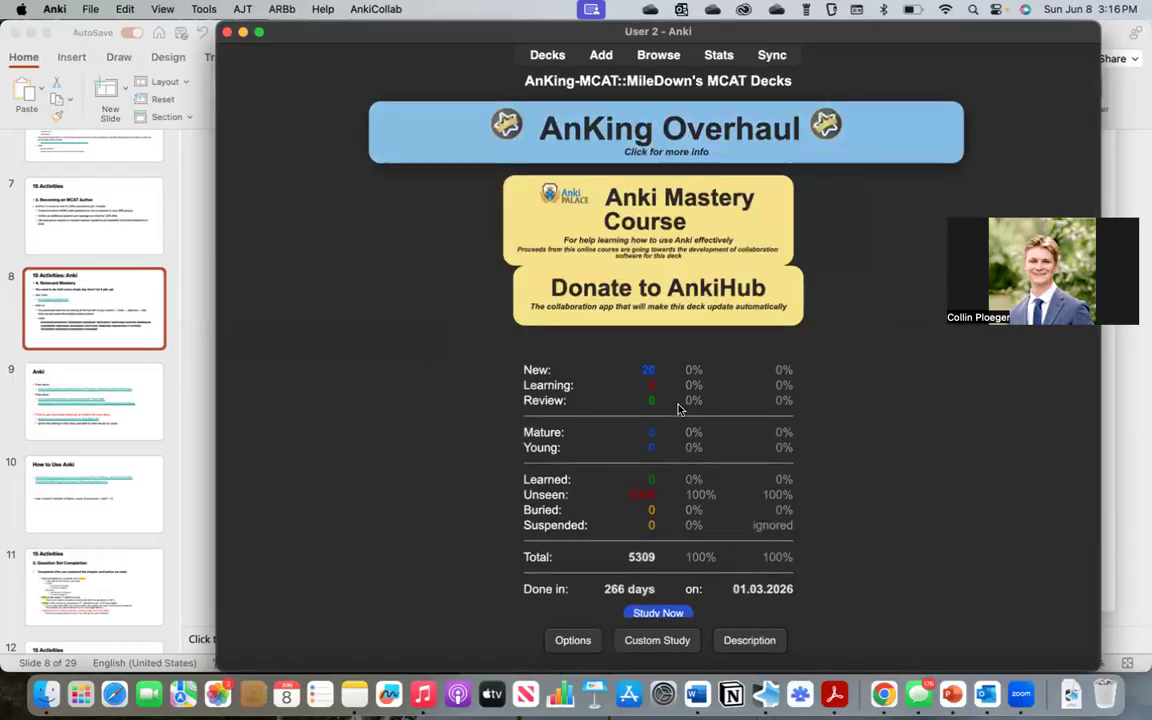
pyautogui.scroll(-2, 678, 406)
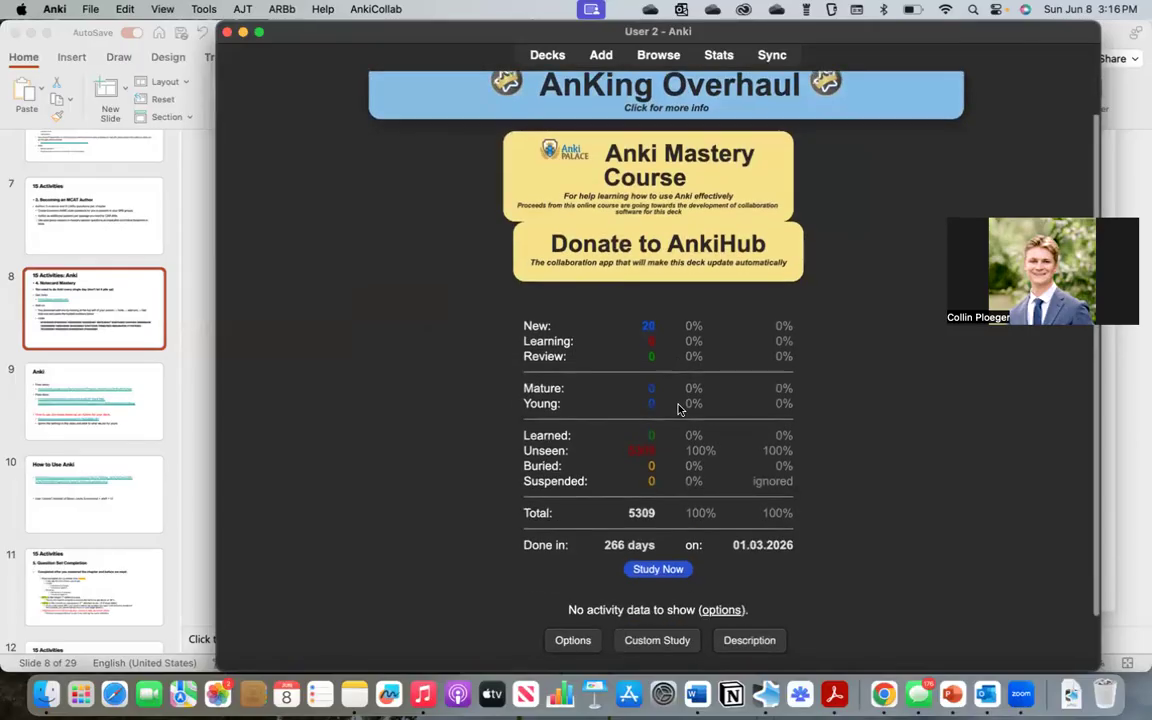
pyautogui.click(573, 640)
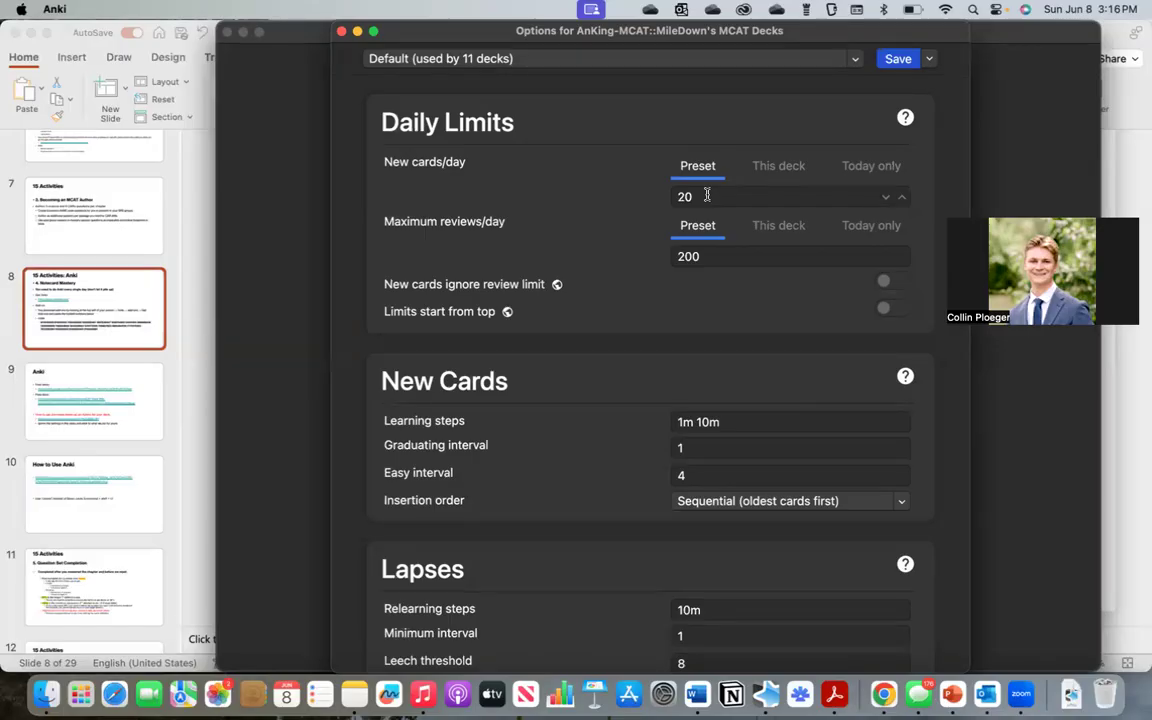
pyautogui.press('BackSpace')
pyautogui.press('BackSpace')
pyautogui.write('50')
pyautogui.click(710, 257)
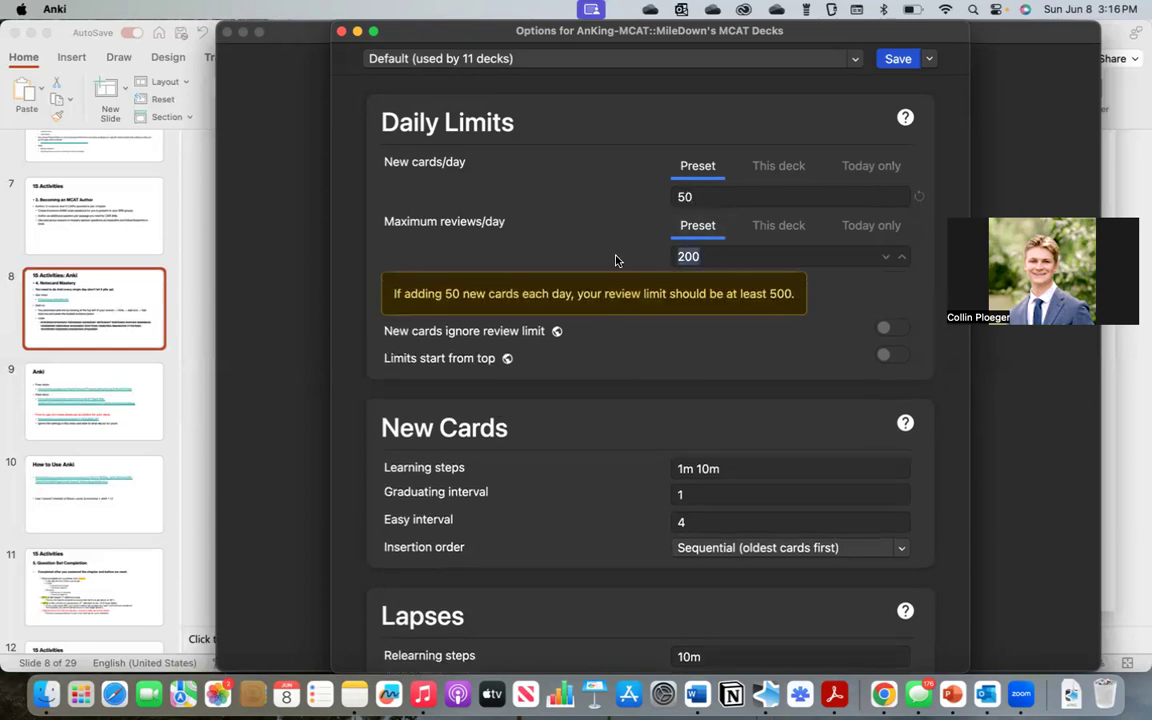
pyautogui.write('9999')
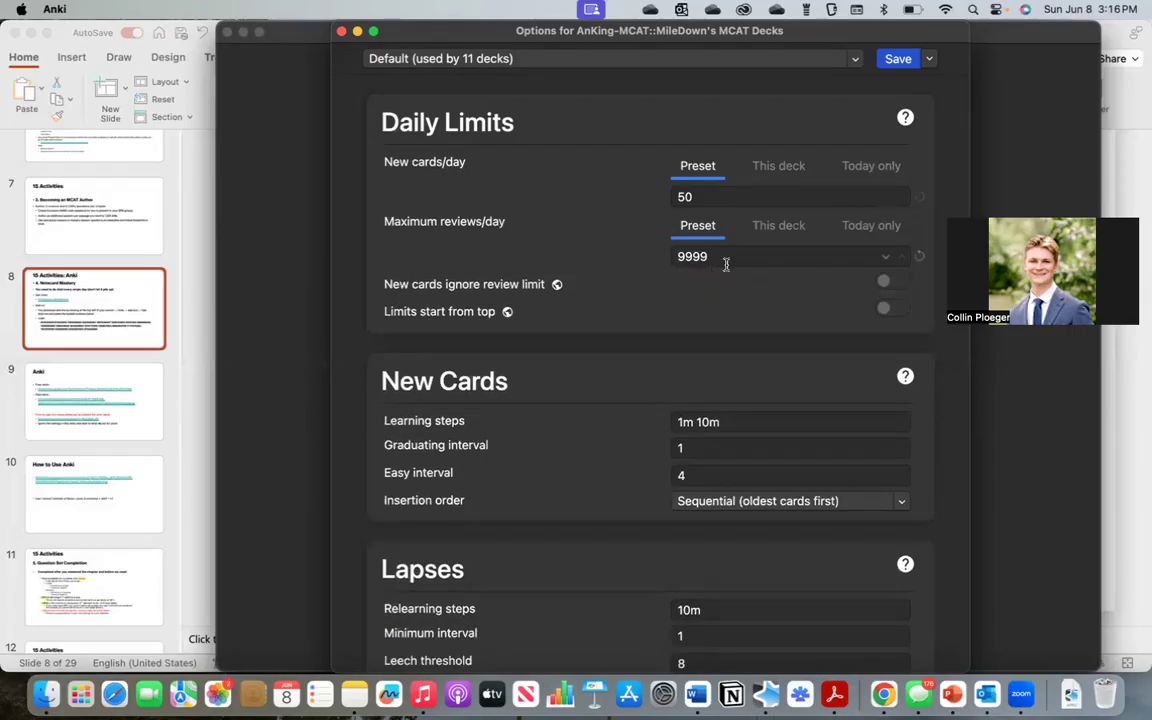
# Enable FSRS in the options of MileDown's MCAT Decks
pyautogui.moveTo(728, 257); pyautogui.dragTo(557, 248)
pyautogui.click(538, 251)
pyautogui.scroll(-3, 688, 300)
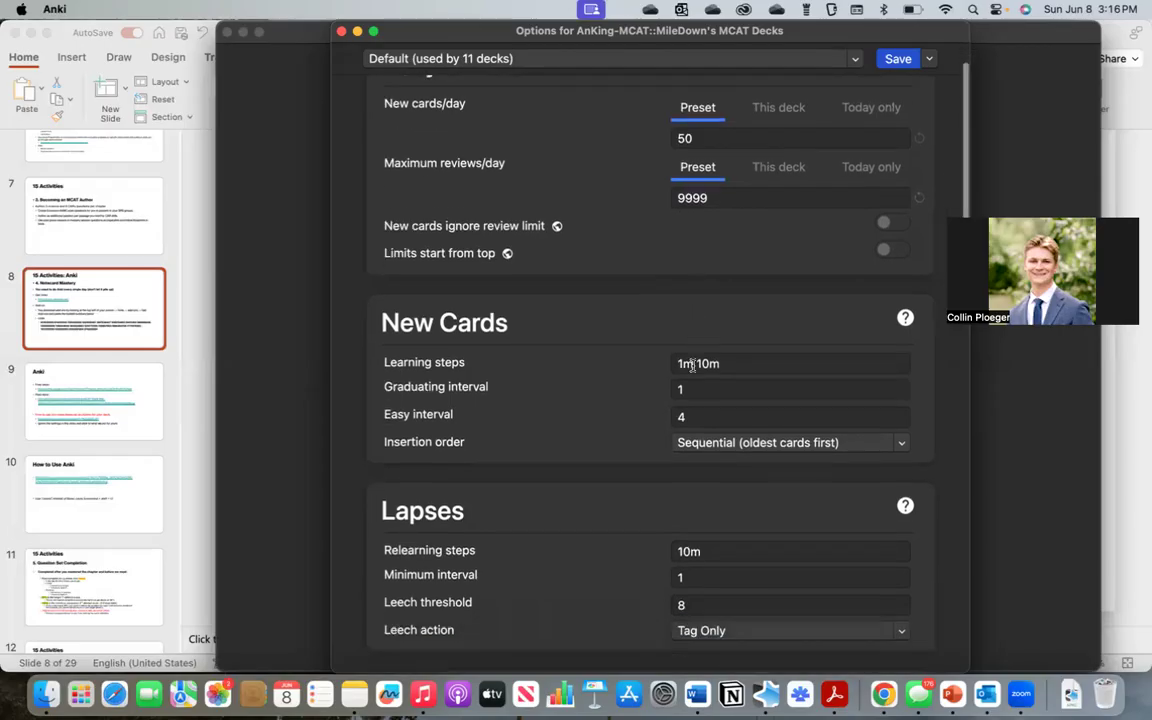
pyautogui.scroll(-1, 692, 366)
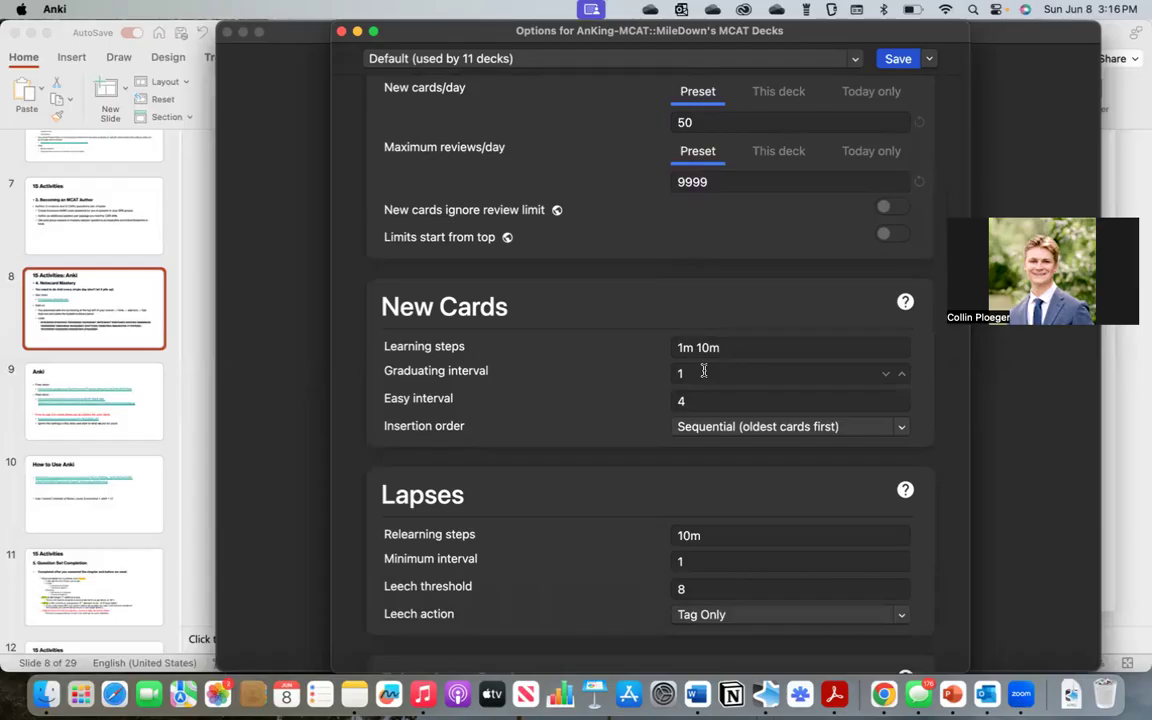
pyautogui.scroll(-1, 704, 371)
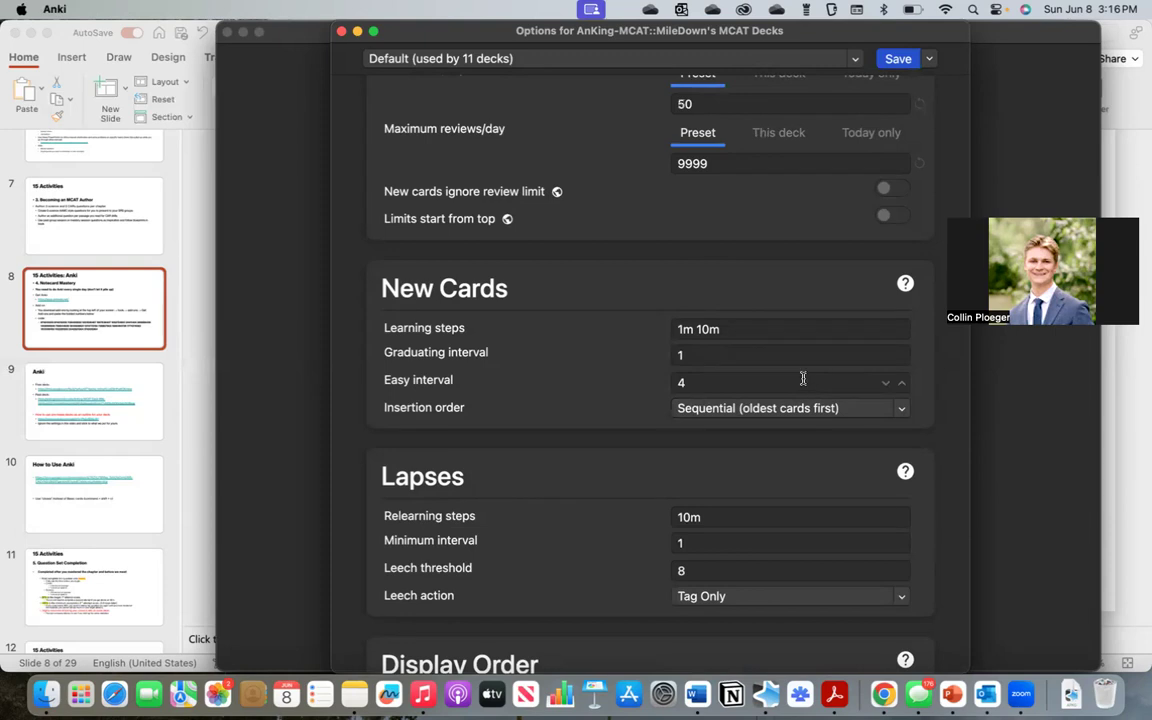
pyautogui.scroll(-10, 795, 390)
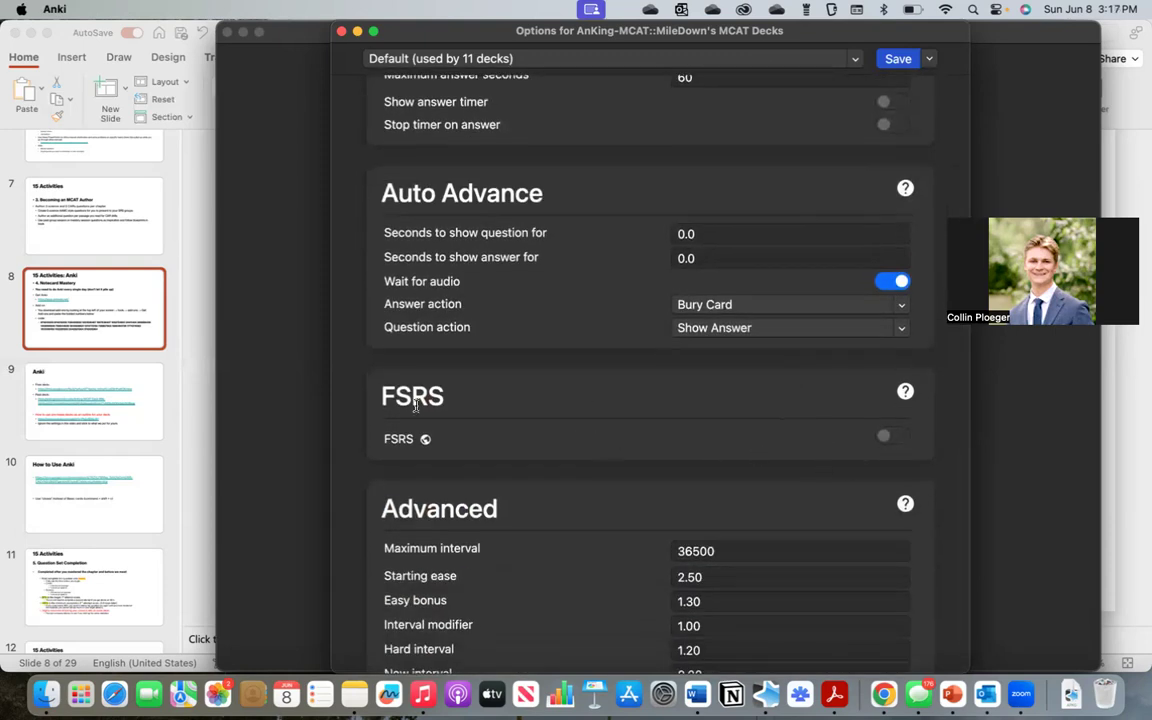
pyautogui.moveTo(379, 397); pyautogui.dragTo(449, 404)
pyautogui.click(465, 450)
pyautogui.click(902, 440)
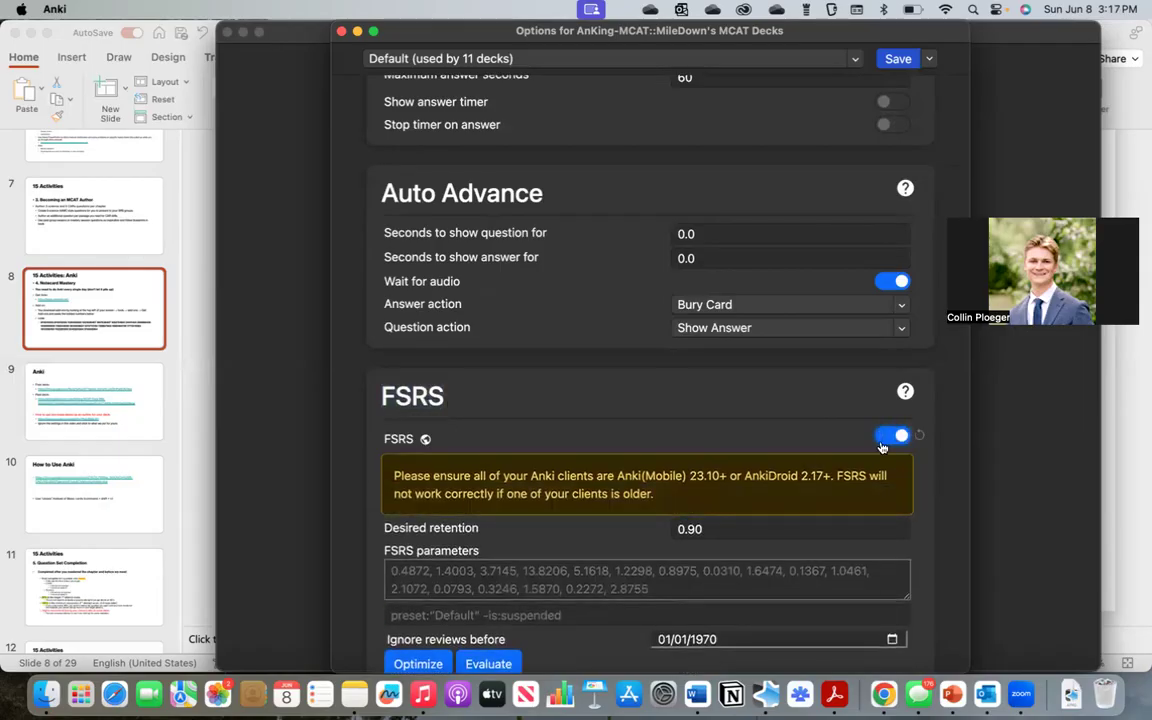
# Set the FSRS desired retention to 0.85
pyautogui.scroll(-2, 810, 459)
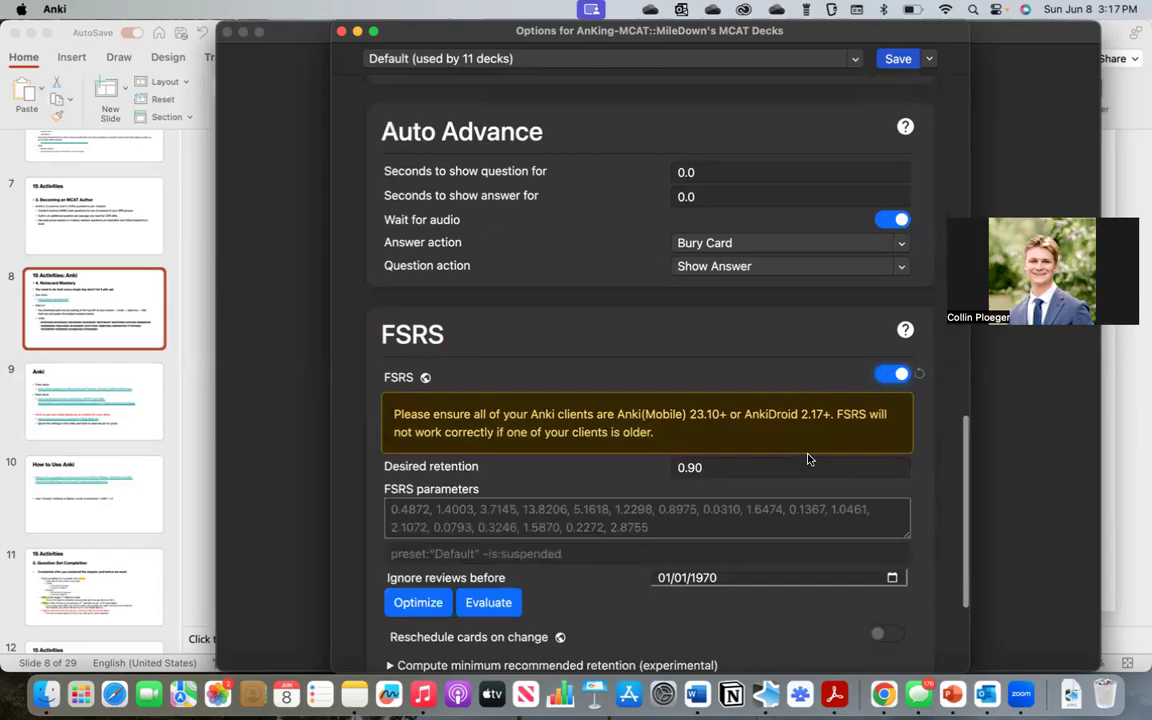
pyautogui.scroll(-1, 765, 420)
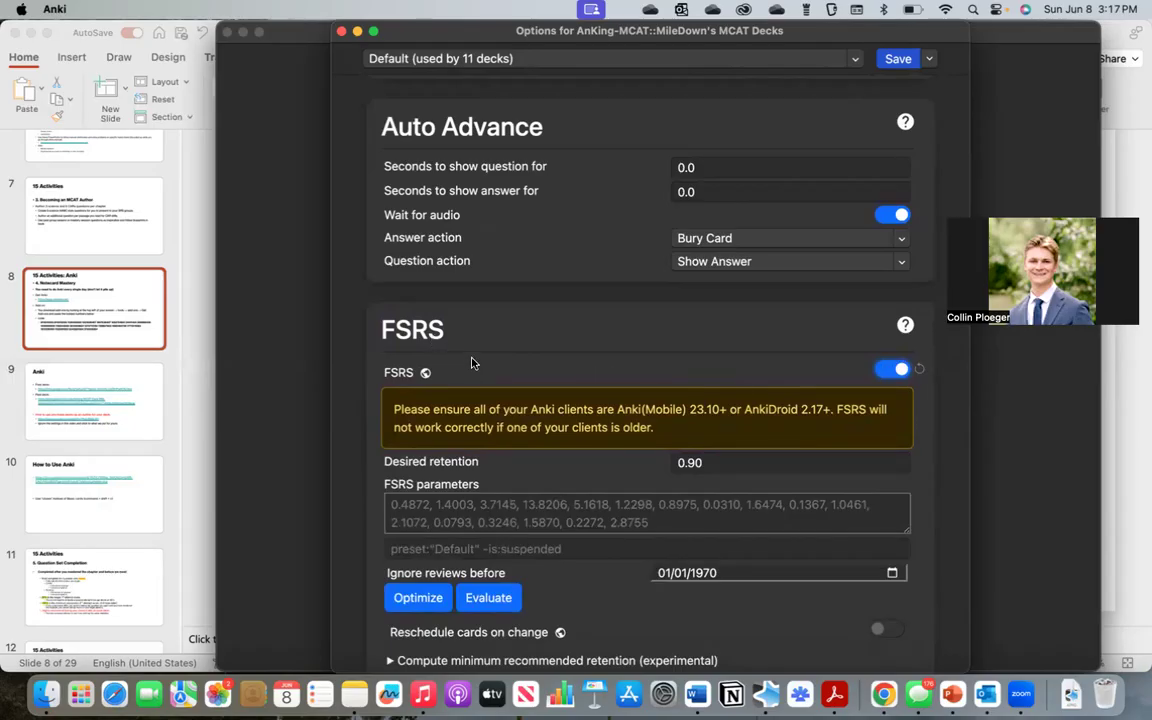
pyautogui.scroll(-2, 590, 410)
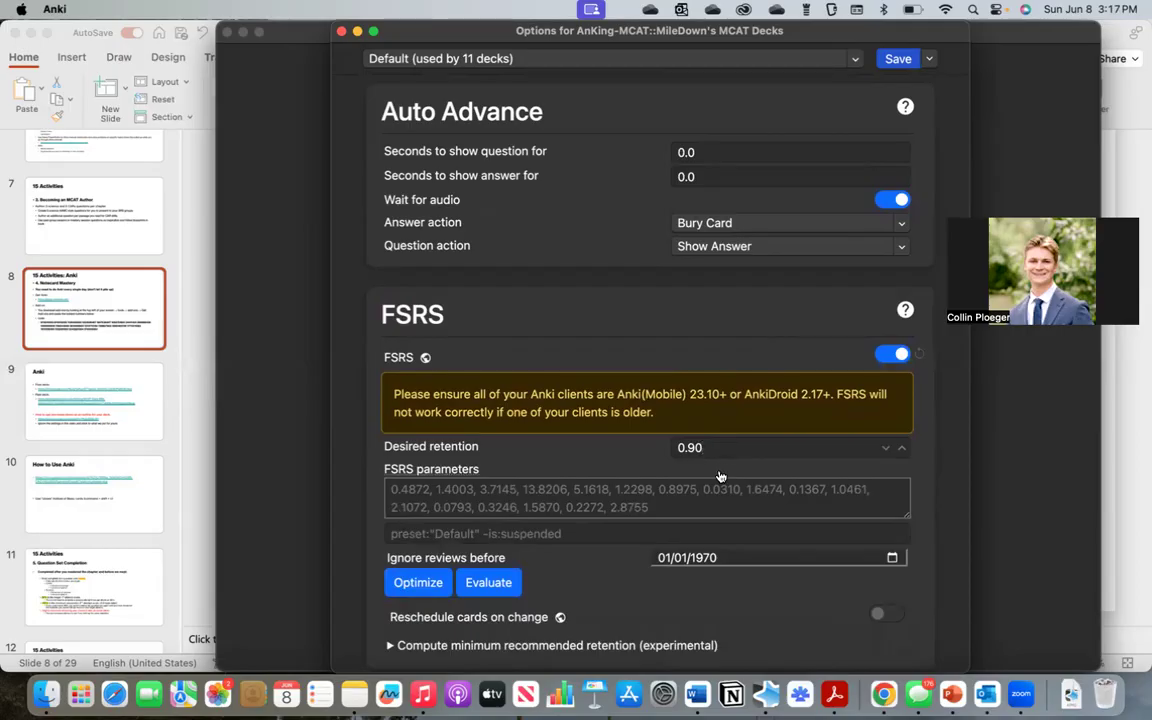
pyautogui.scroll(-1, 718, 474)
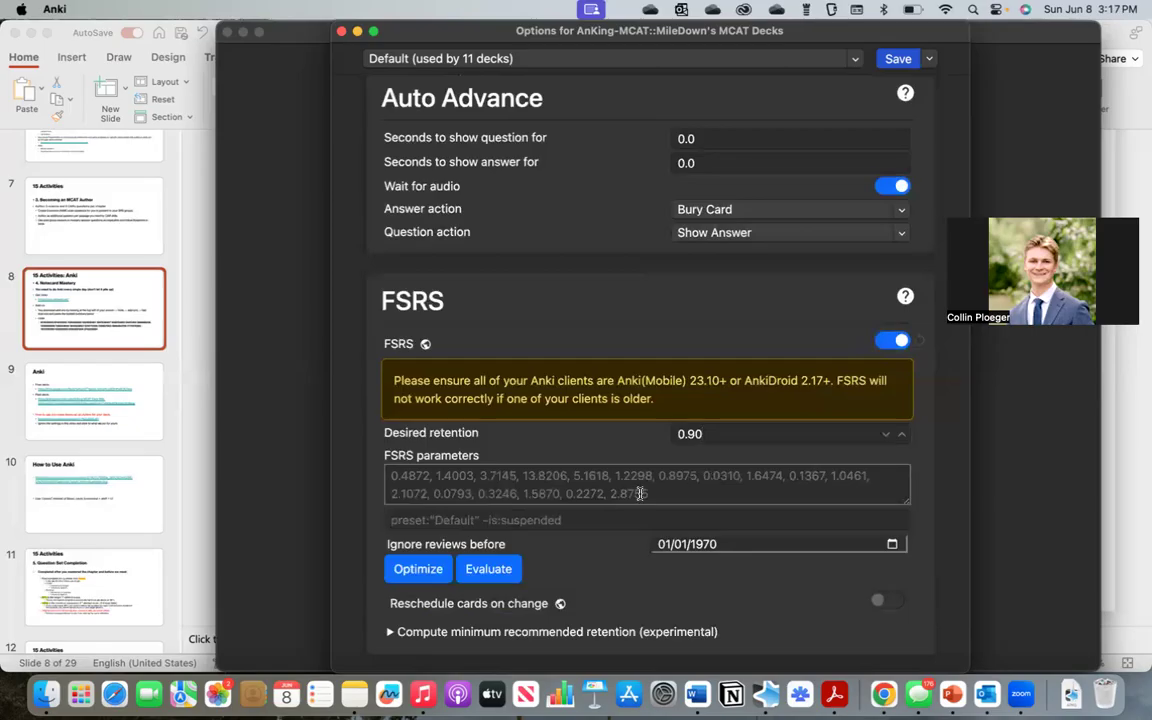
pyautogui.scroll(-1, 640, 492)
pyautogui.scroll(-2, 640, 492)
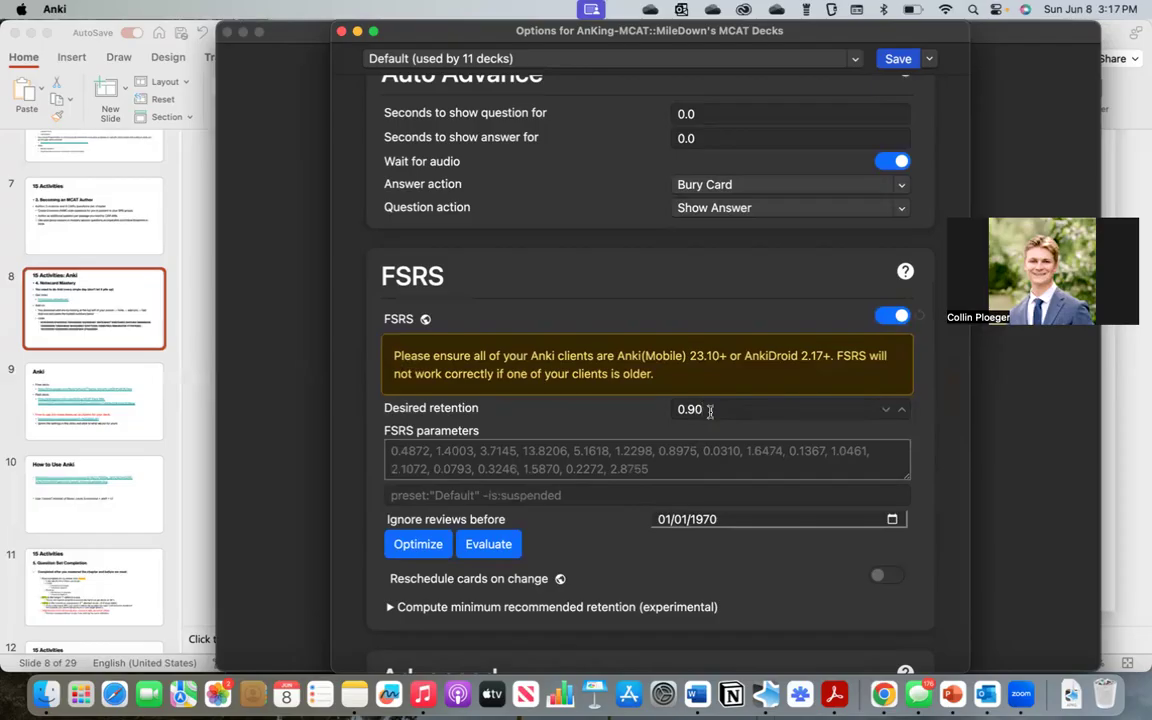
pyautogui.press('BackSpace')
pyautogui.press('BackSpace')
pyautogui.write('85')
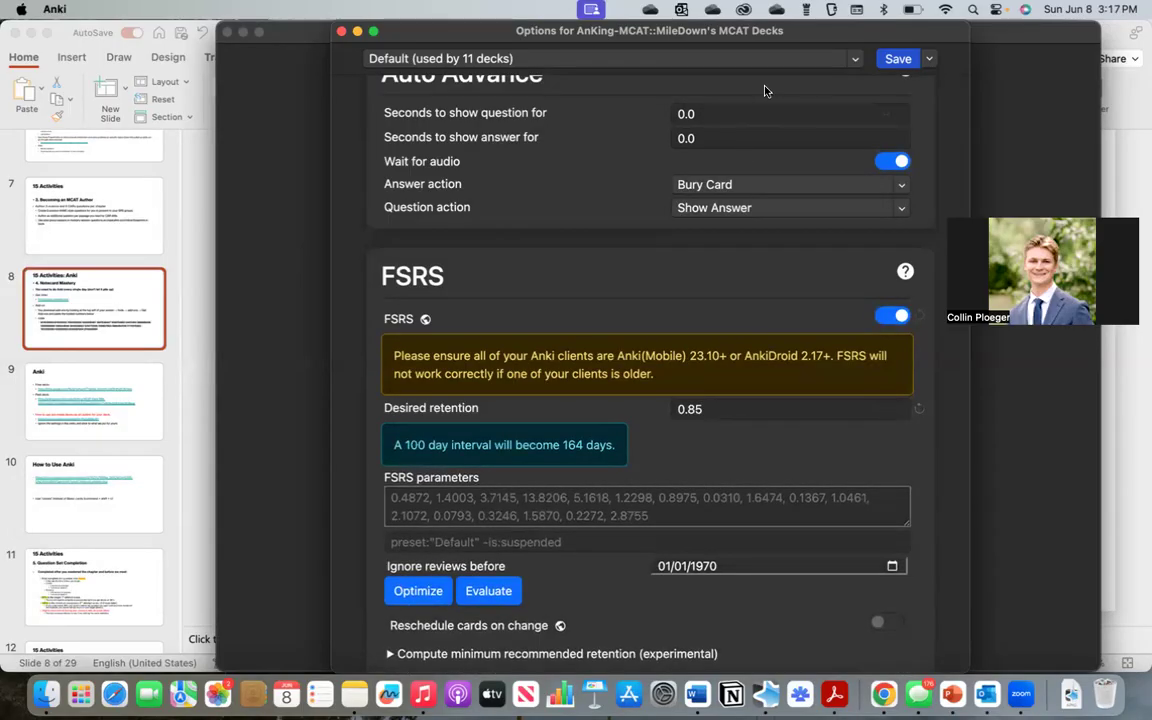
# Check the deck overview behind the options window, and set the desired retention to 0.92
pyautogui.moveTo(851, 31); pyautogui.dragTo(313, 31)
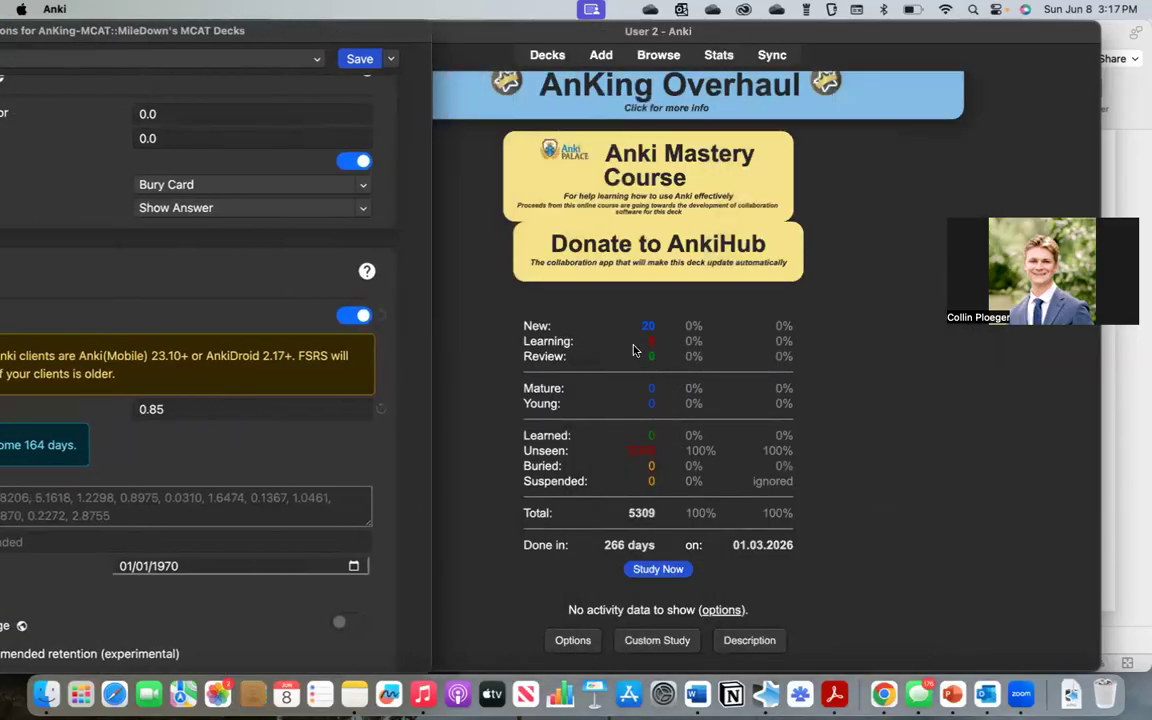
pyautogui.moveTo(260, 31); pyautogui.dragTo(803, 33)
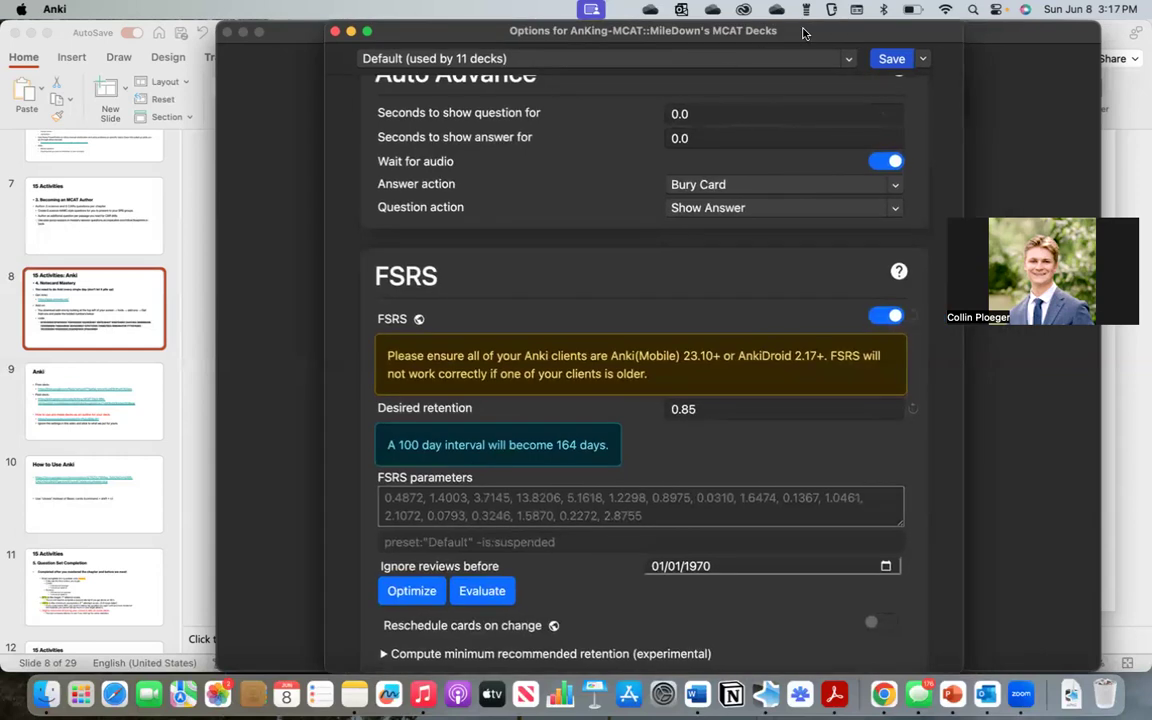
pyautogui.click(696, 410)
pyautogui.press('BackSpace')
pyautogui.press('BackSpace')
pyautogui.write('92')
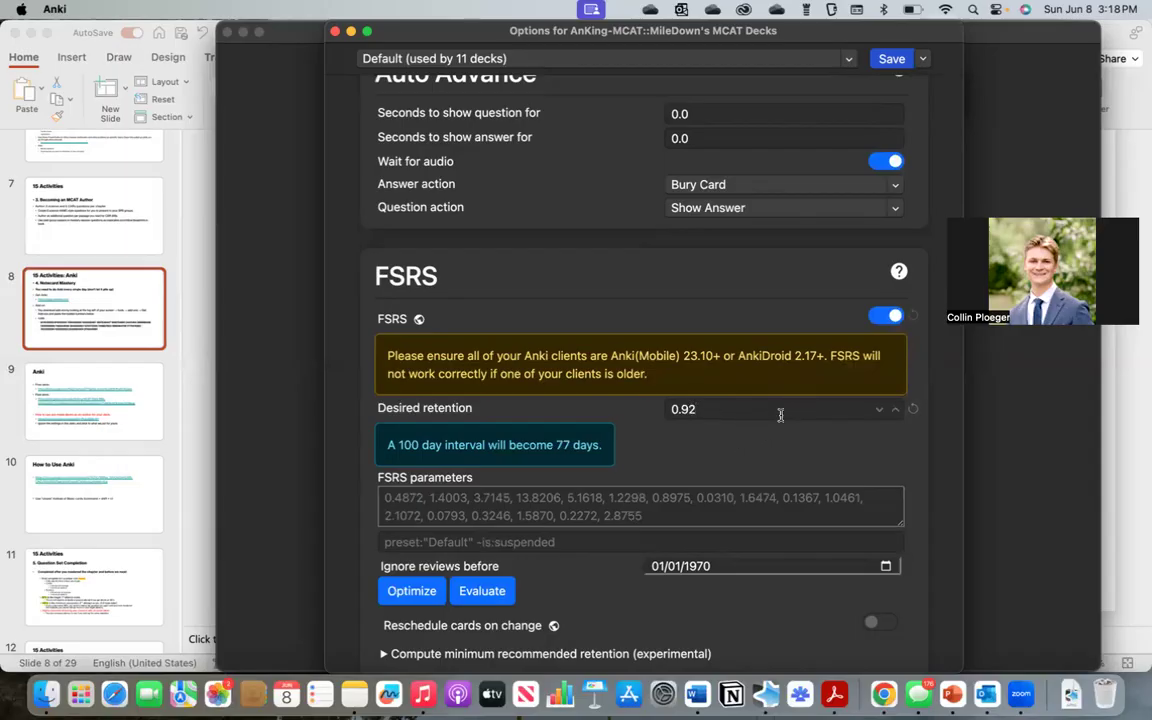
# Set the FSRS desired retention to 0.88
pyautogui.press('BackSpace')
pyautogui.press('BackSpace')
pyautogui.write('88')
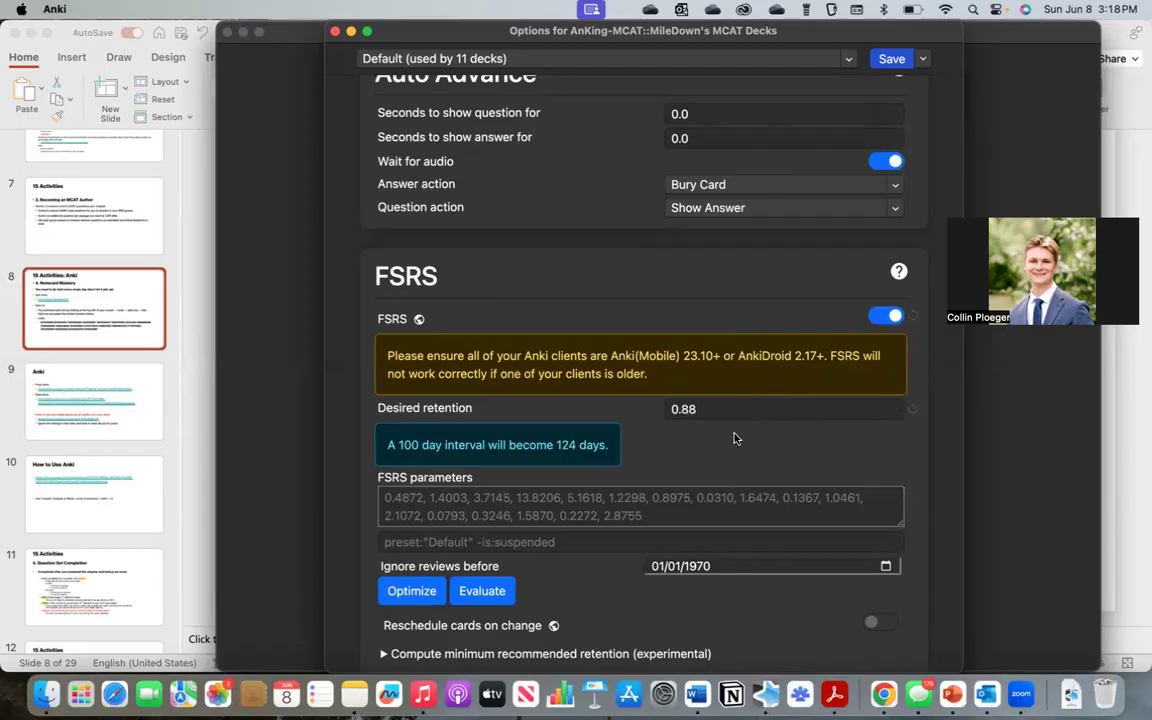
# Optimize the FSRS parameters for the Default preset and dismiss the resulting message
pyautogui.scroll(-1, 725, 430)
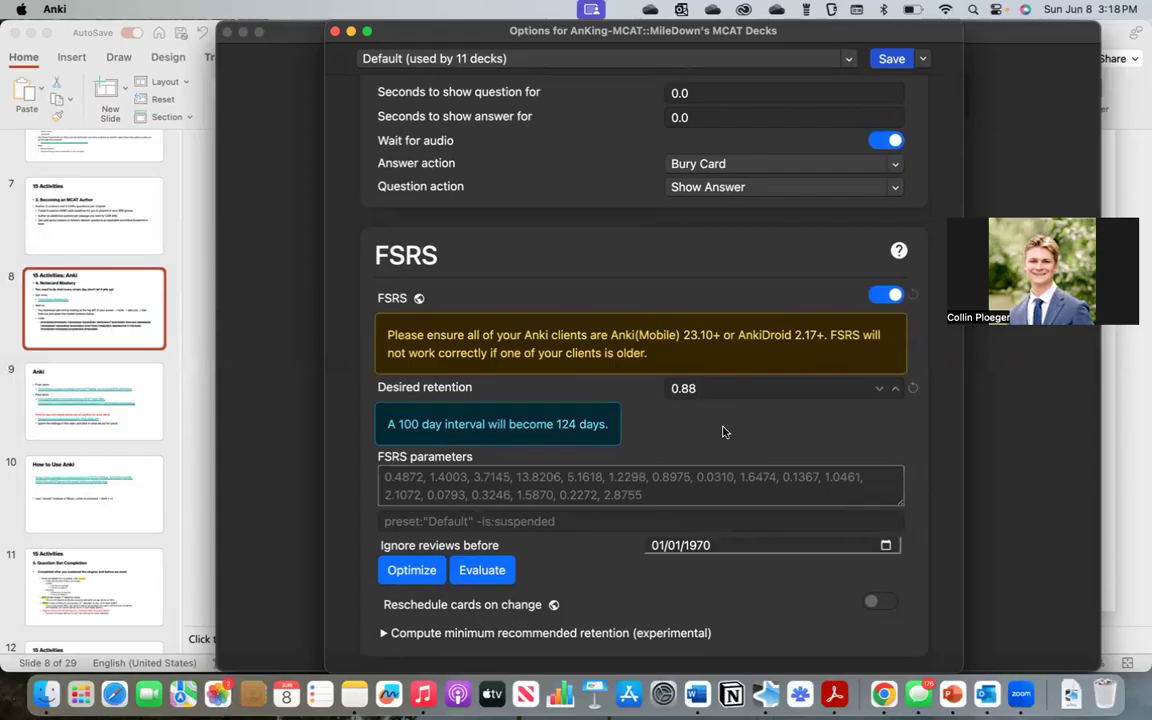
pyautogui.scroll(-1, 725, 432)
pyautogui.scroll(-1, 724, 430)
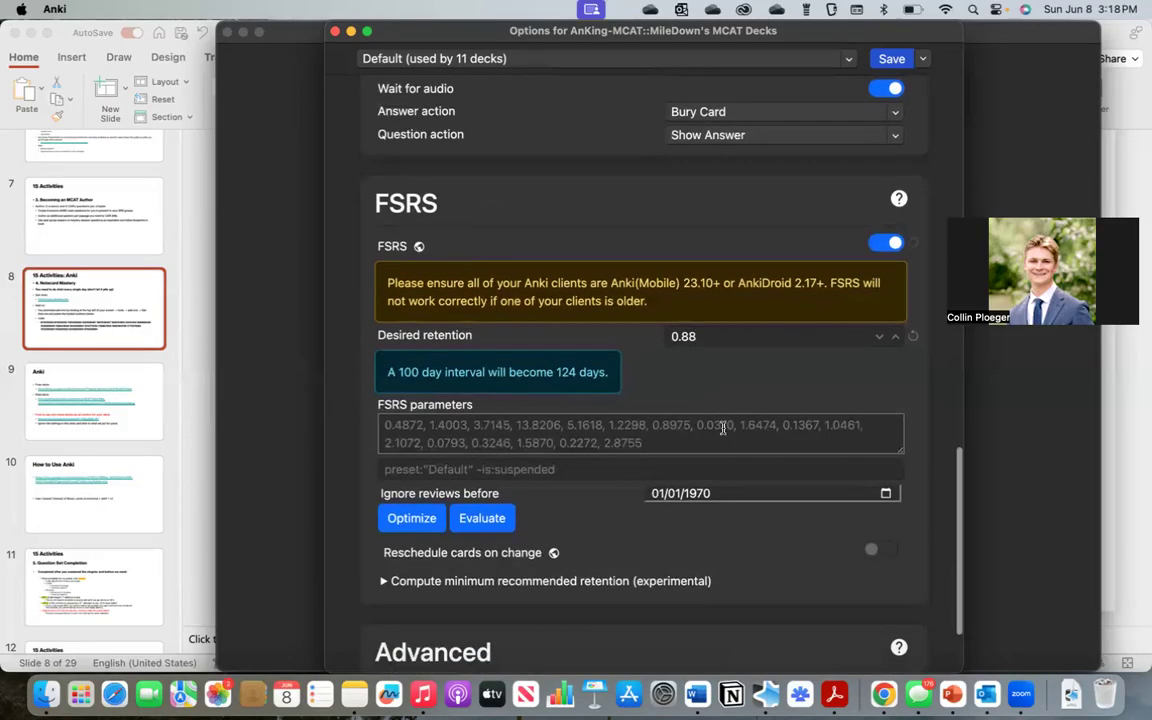
pyautogui.scroll(-1, 720, 383)
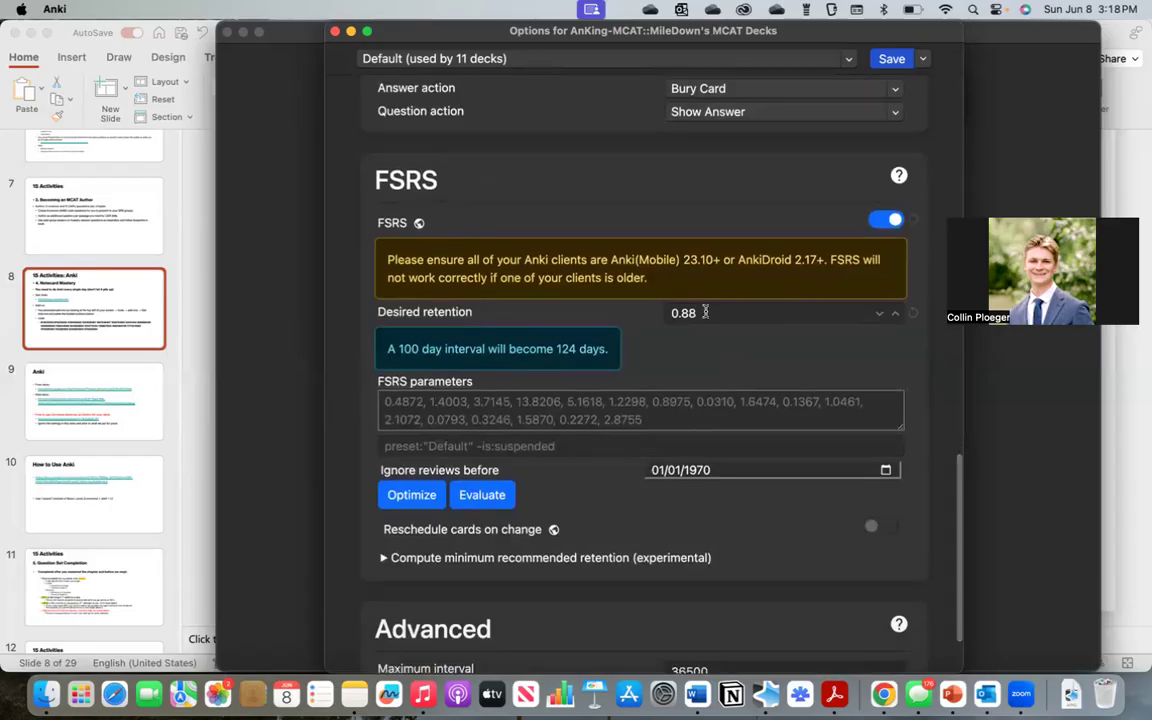
pyautogui.scroll(-1, 560, 490)
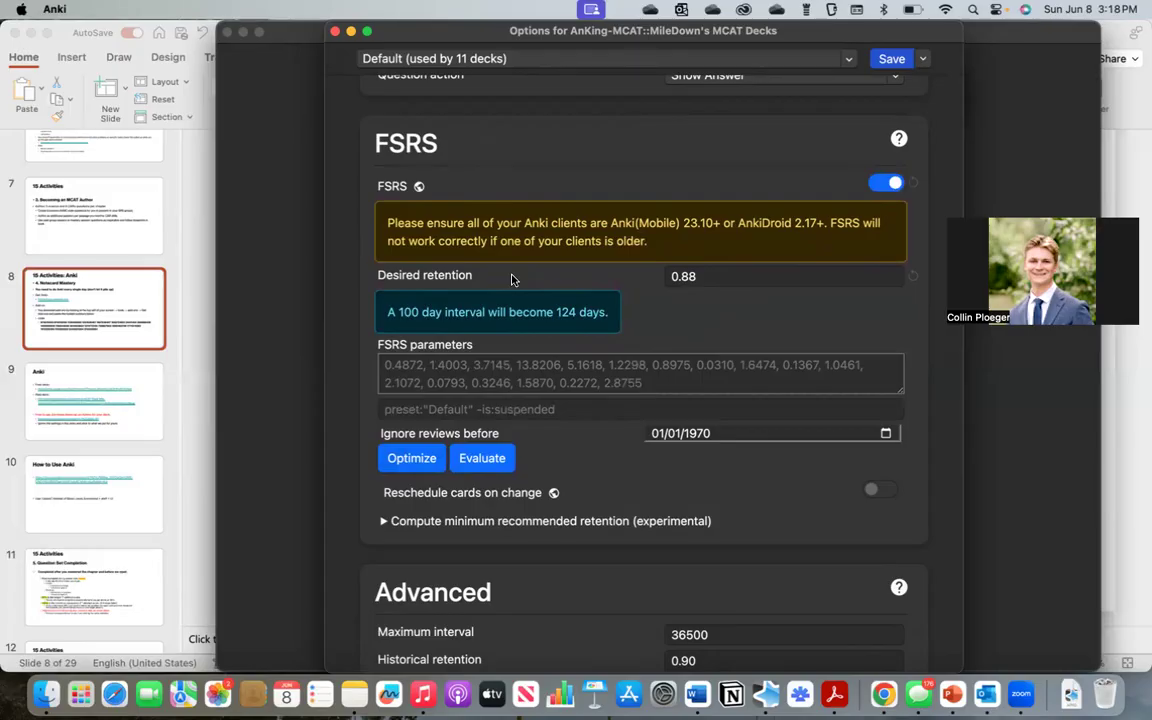
pyautogui.scroll(-2, 591, 442)
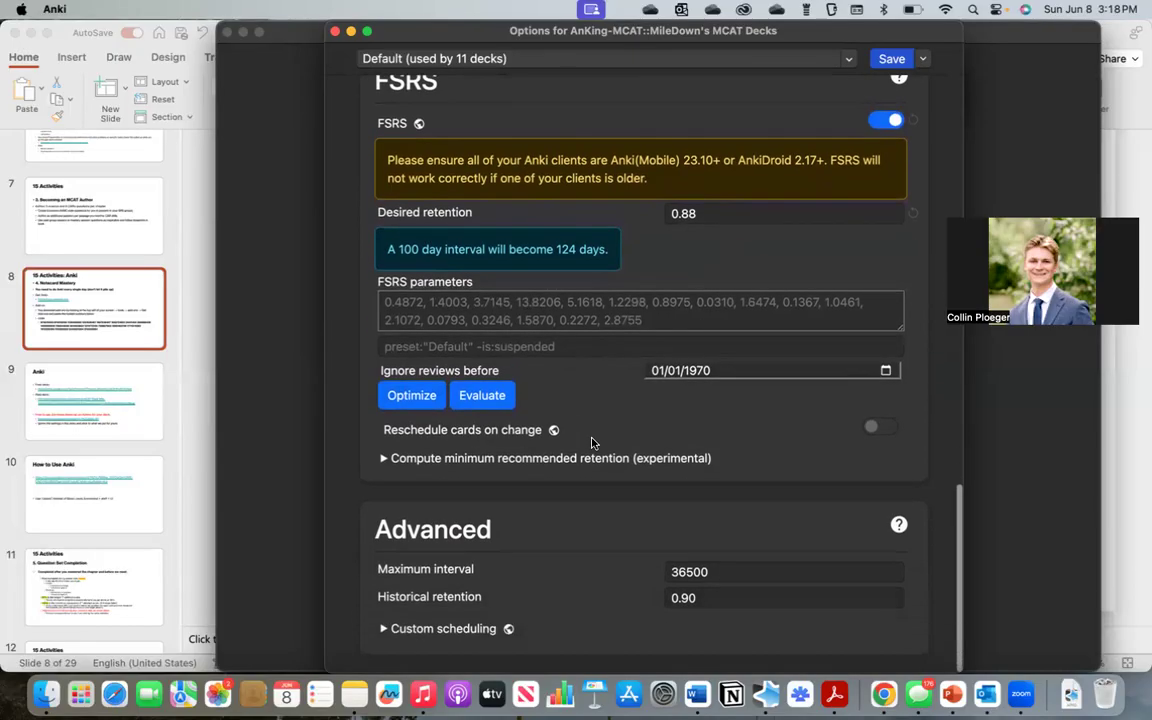
pyautogui.click(410, 397)
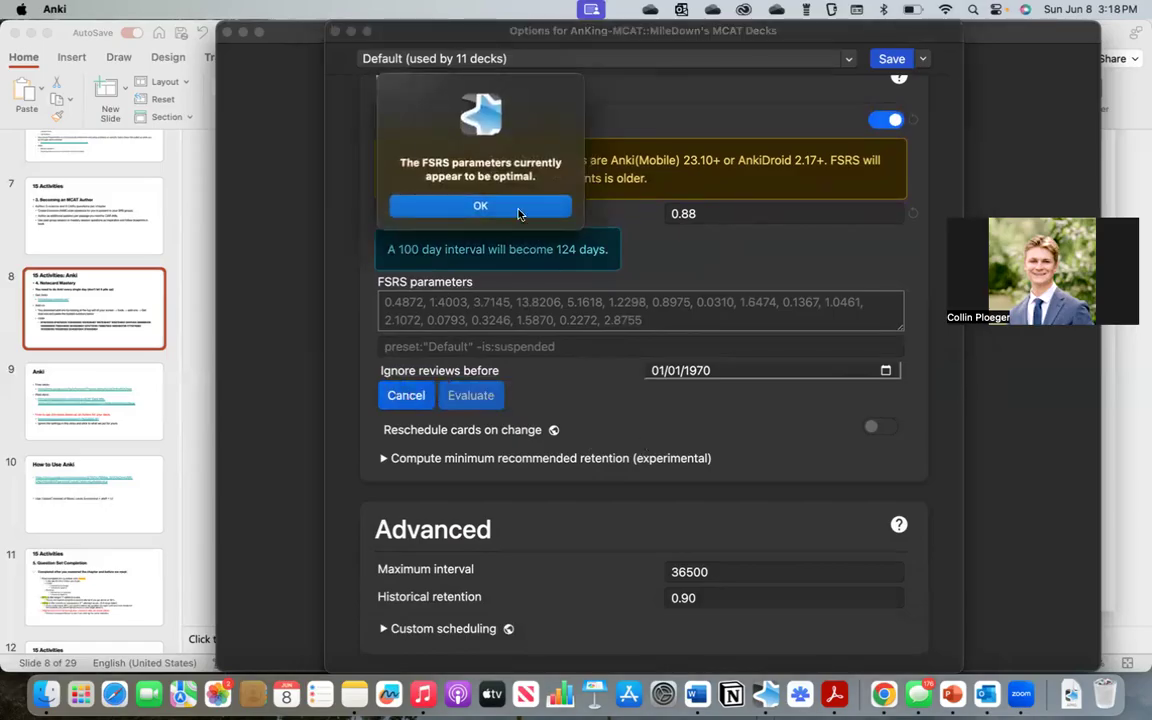
pyautogui.click(520, 207)
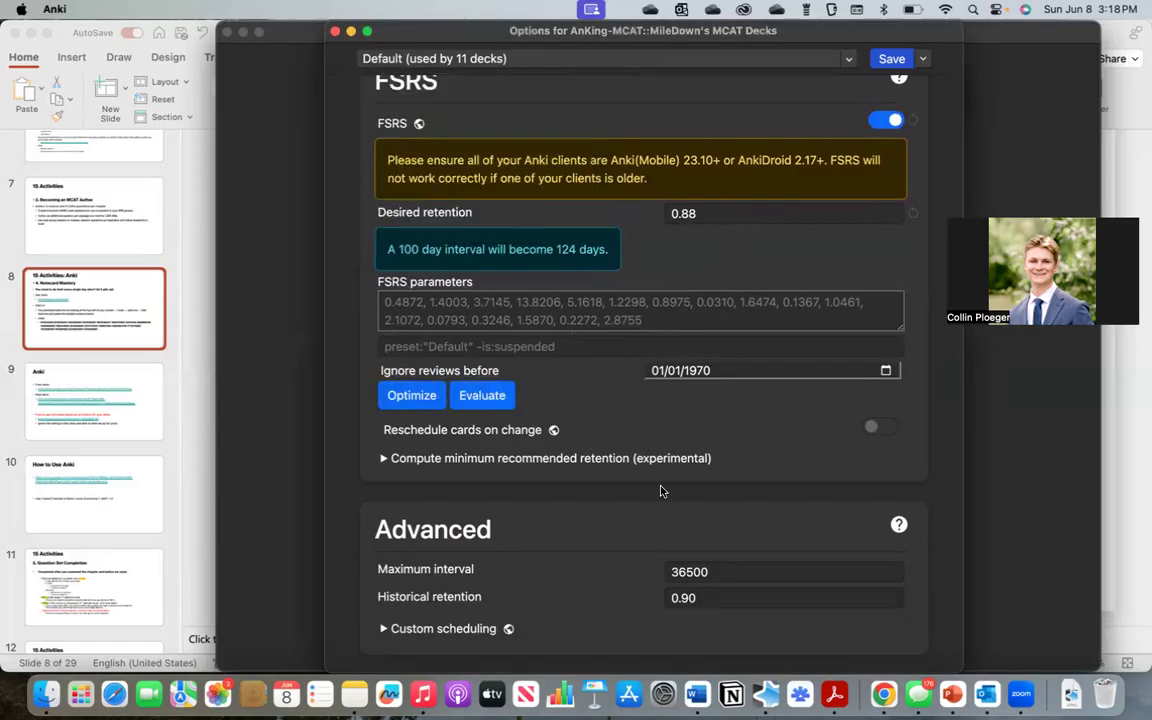
# Replace the learning steps for new cards with a single 20m step
pyautogui.scroll(15, 660, 480)
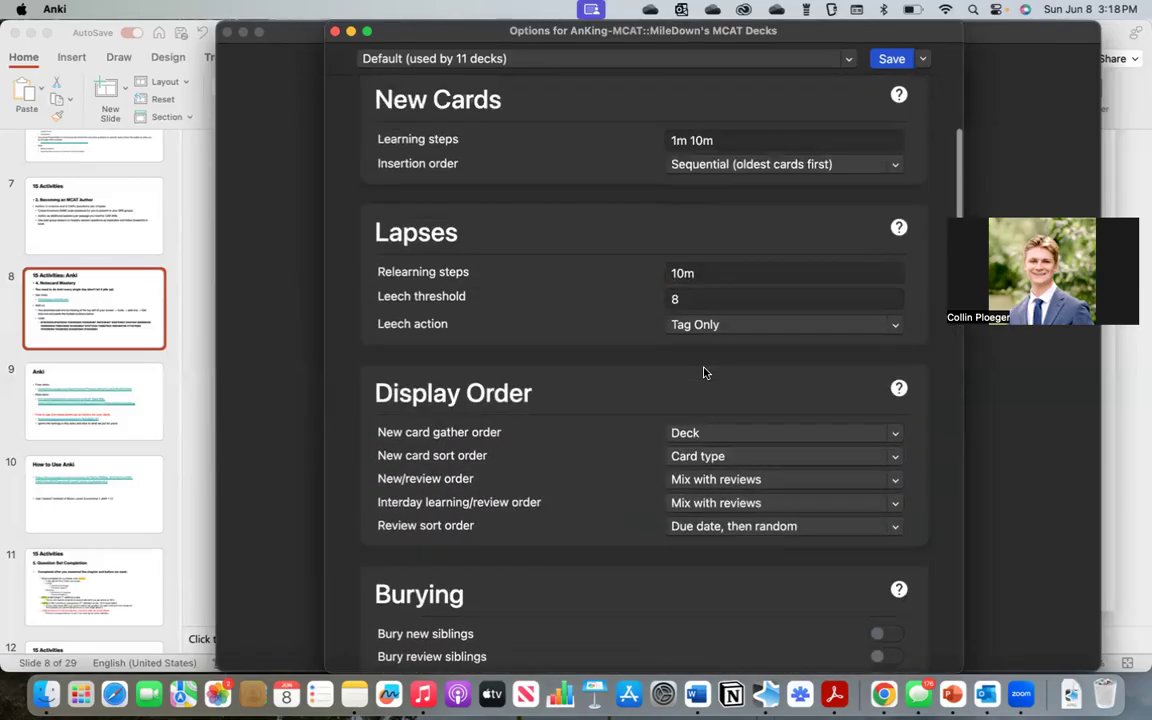
pyautogui.scroll(5, 704, 372)
pyautogui.scroll(2, 593, 341)
pyautogui.click(716, 345)
pyautogui.moveTo(700, 345); pyautogui.dragTo(663, 343)
pyautogui.scroll(-12, 650, 404)
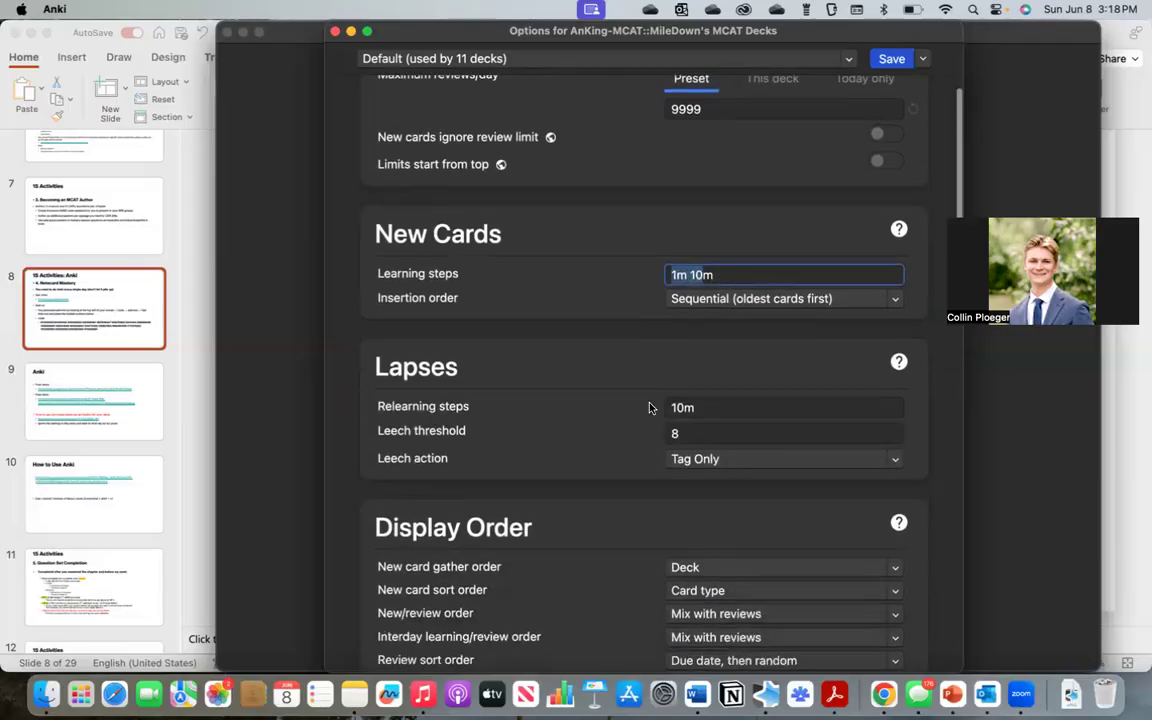
pyautogui.scroll(-4, 571, 526)
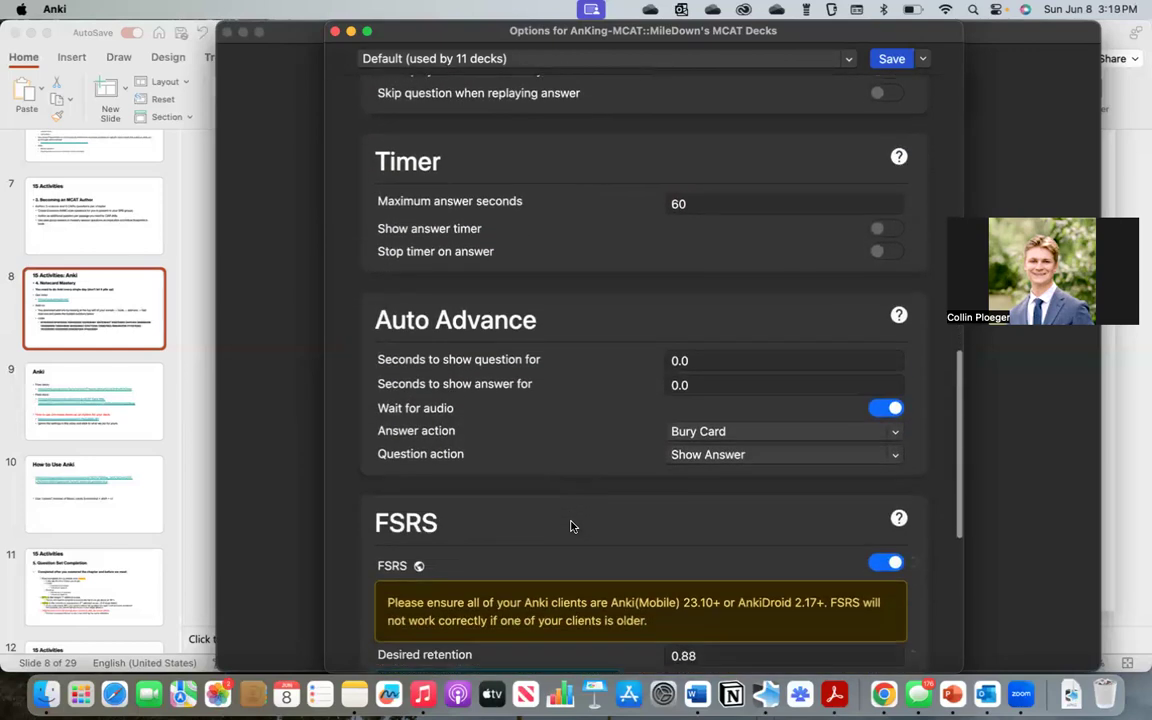
pyautogui.scroll(12, 571, 525)
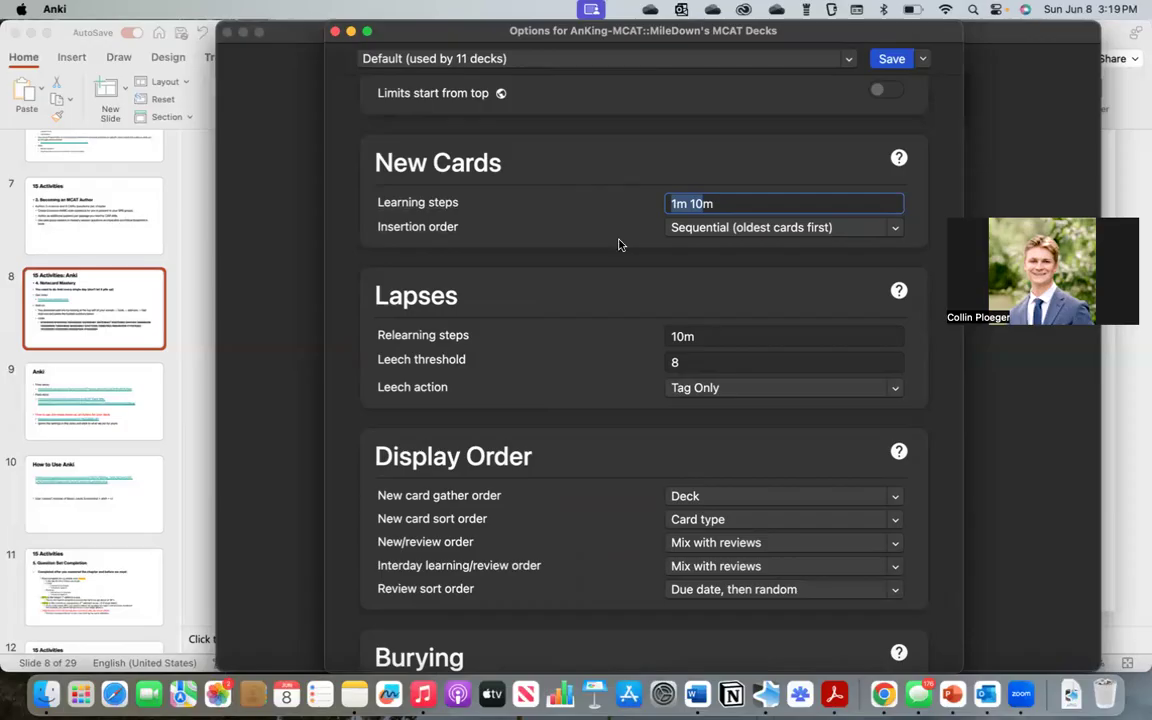
pyautogui.write('20m')
pyautogui.click(605, 229)
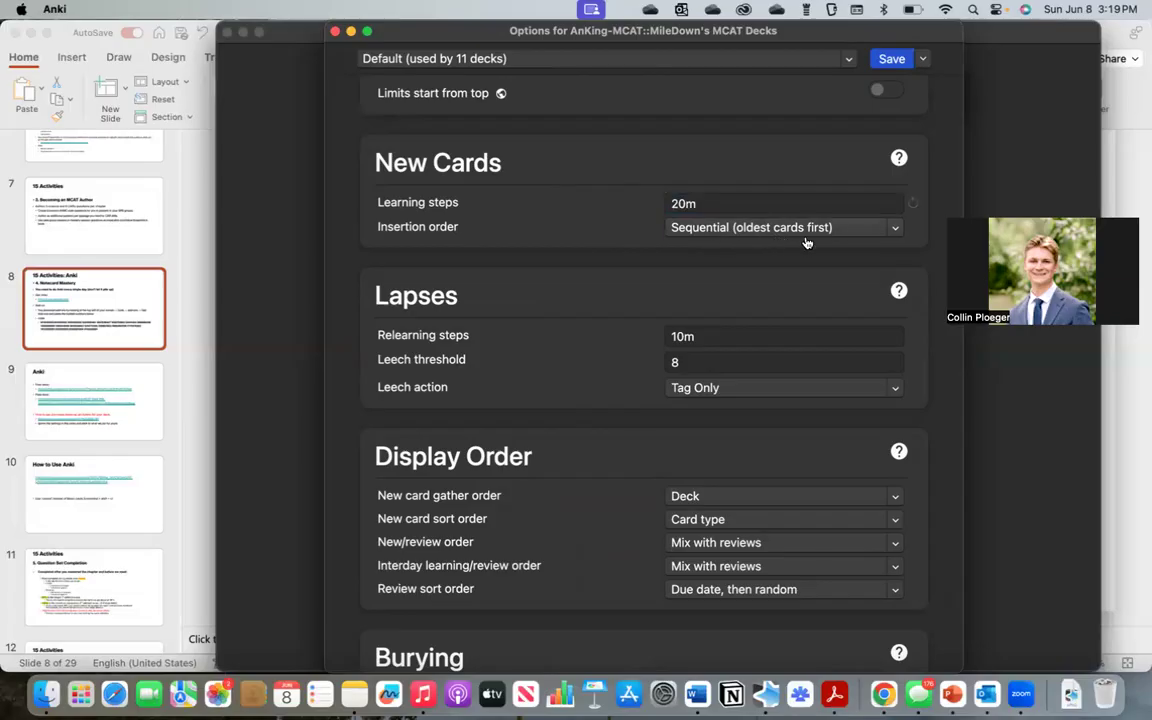
# For lapses, set the relearning steps to 20m and the leech threshold to 4
pyautogui.scroll(-1, 738, 301)
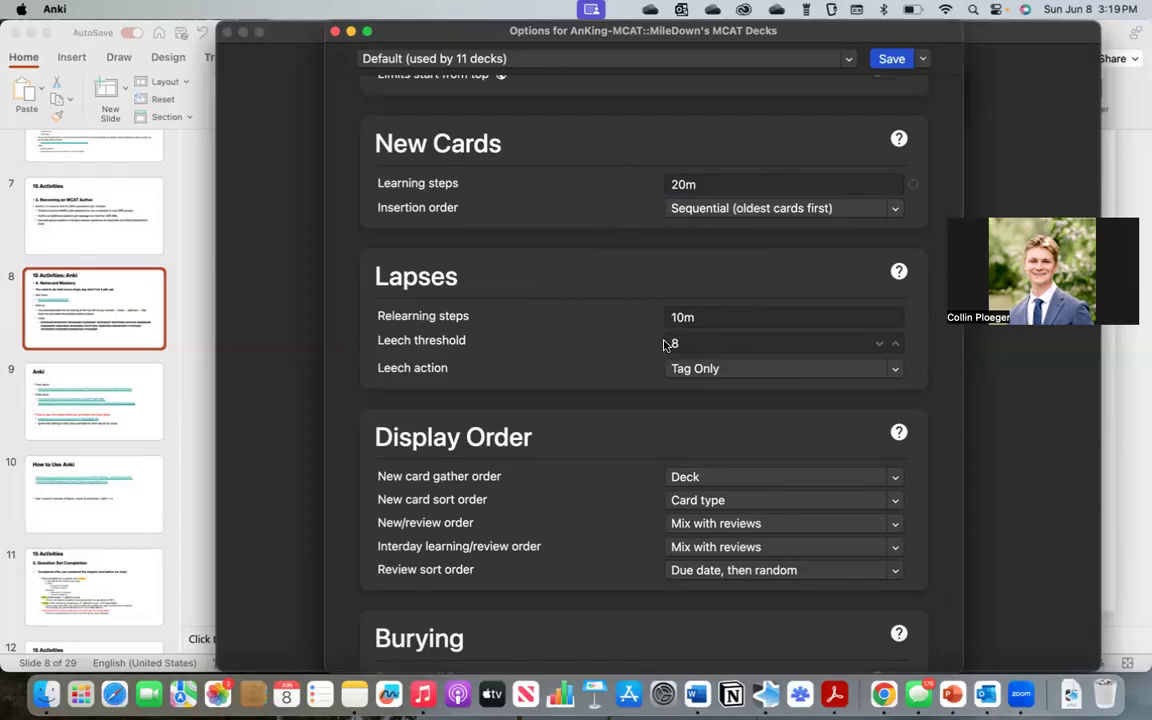
pyautogui.click(695, 317)
pyautogui.moveTo(679, 319); pyautogui.dragTo(672, 320)
pyautogui.write('2')
pyautogui.click(627, 330)
pyautogui.doubleClick(689, 344)
pyautogui.write('4')
pyautogui.click(545, 348)
# In the display order settings, set New card gather order to Ascending position and New card sort order to Order gathered
pyautogui.scroll(-3, 545, 350)
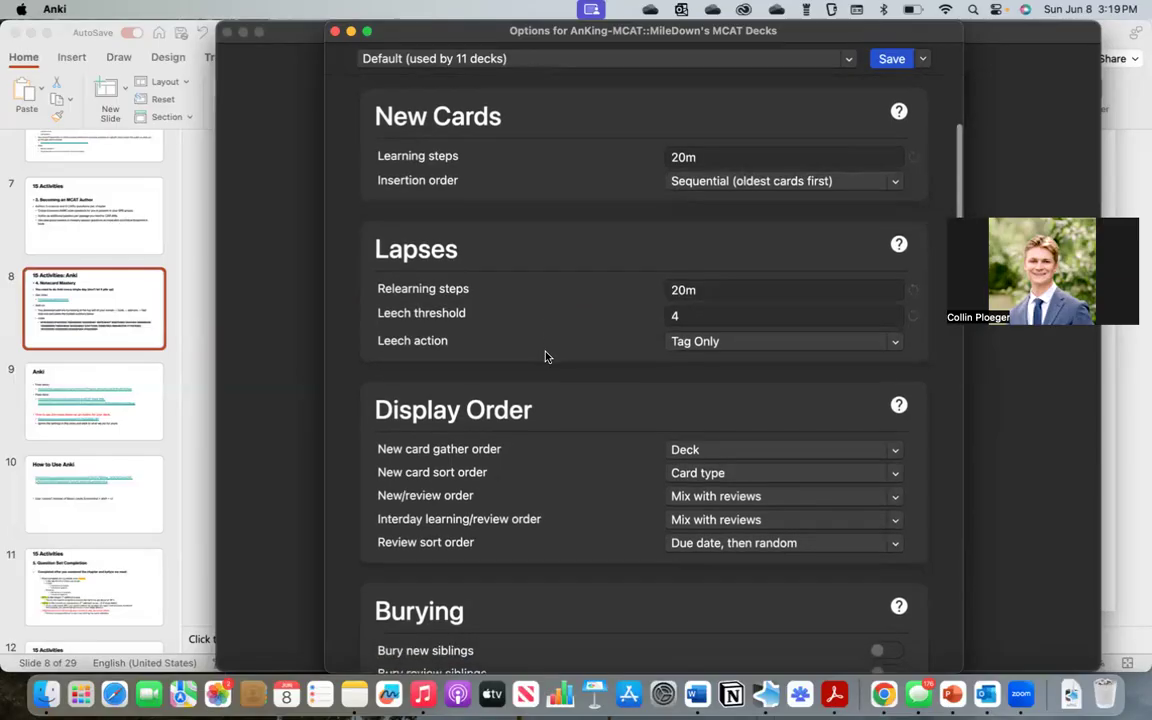
pyautogui.scroll(-2, 545, 356)
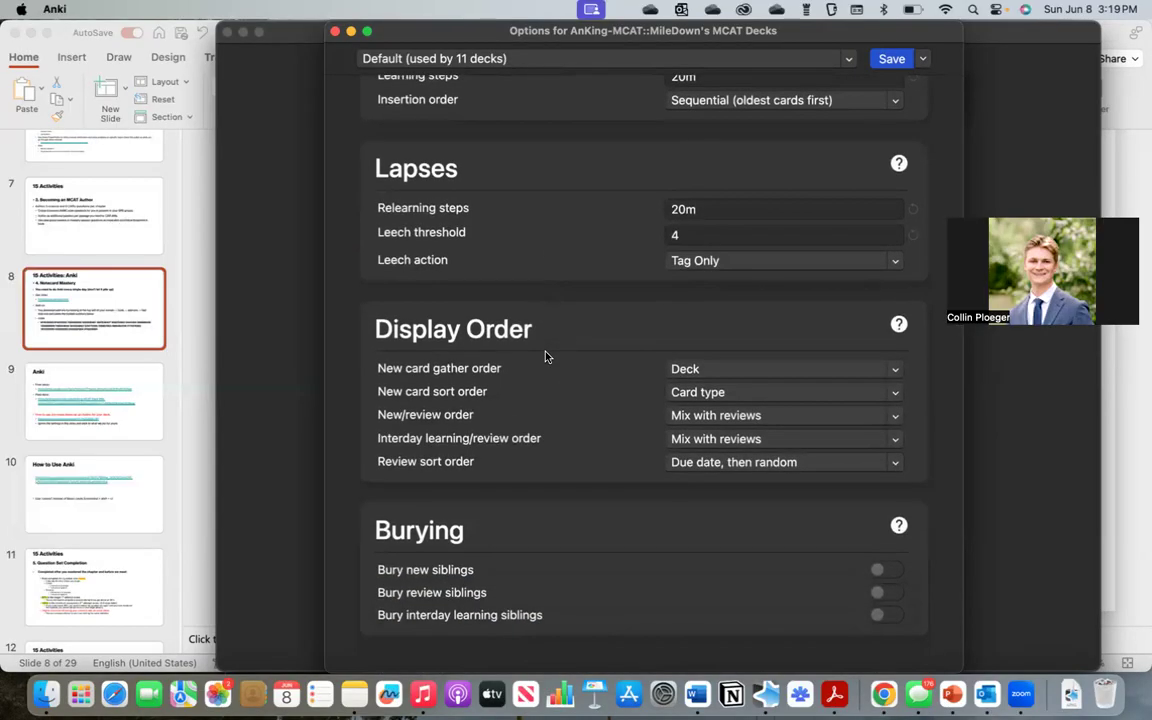
pyautogui.scroll(-1, 545, 356)
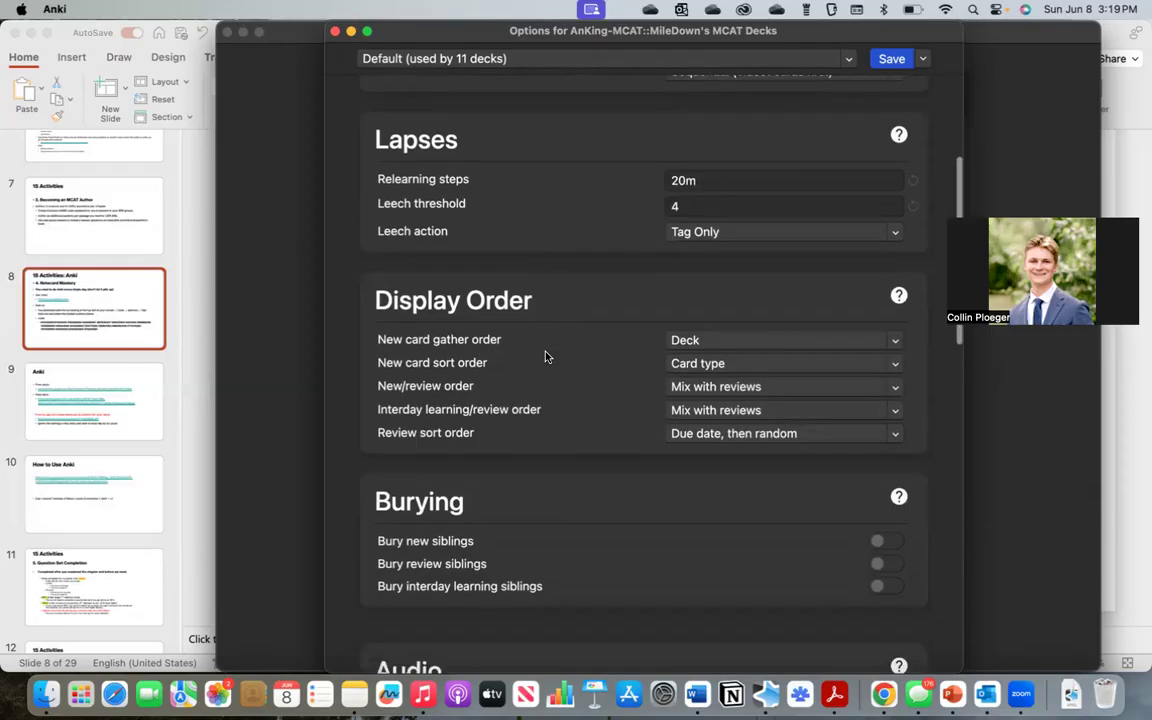
pyautogui.click(897, 341)
pyautogui.click(815, 407)
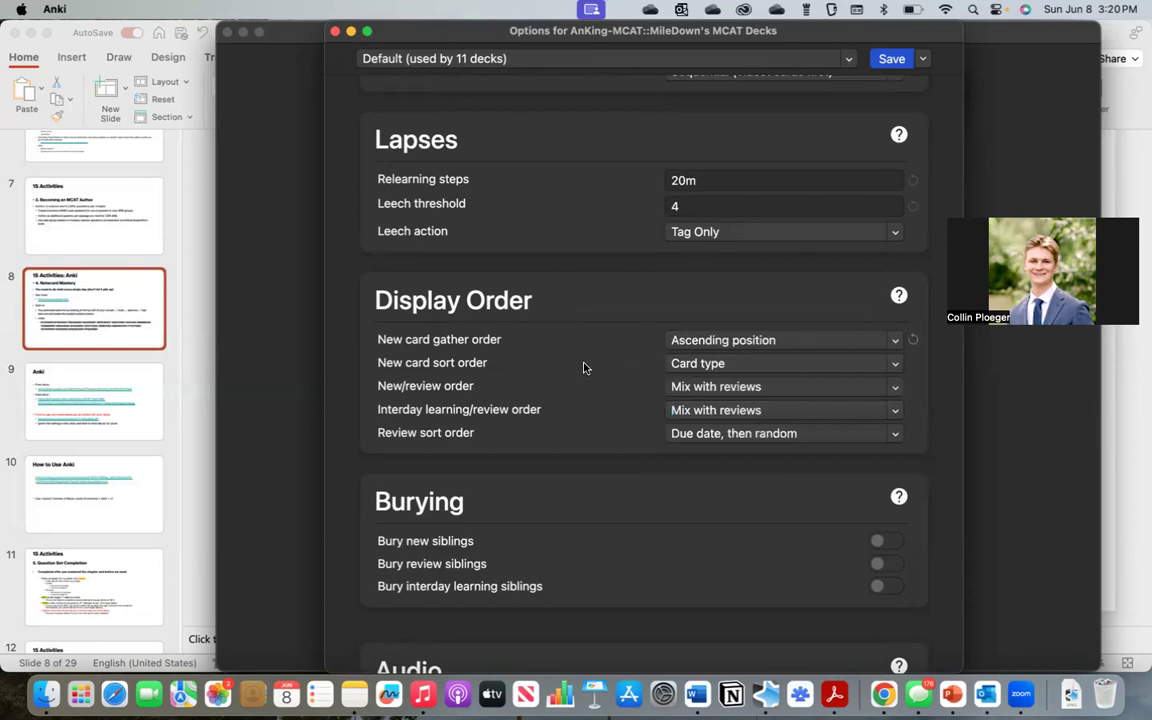
pyautogui.click(898, 368)
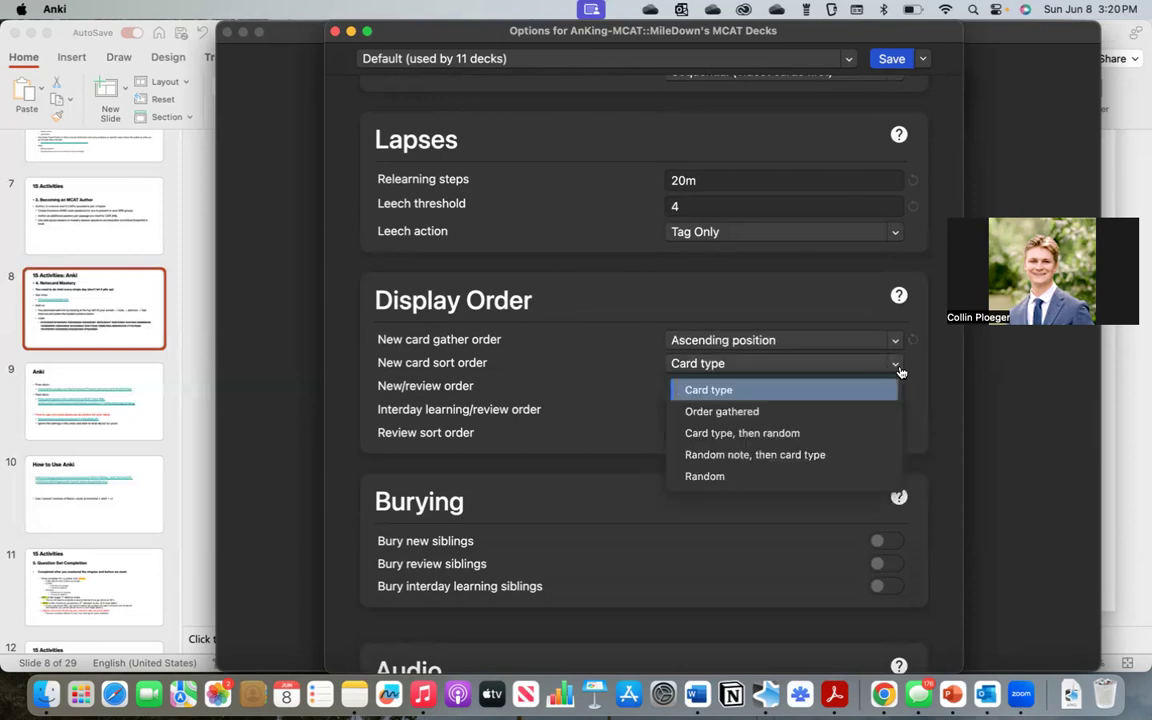
pyautogui.click(830, 408)
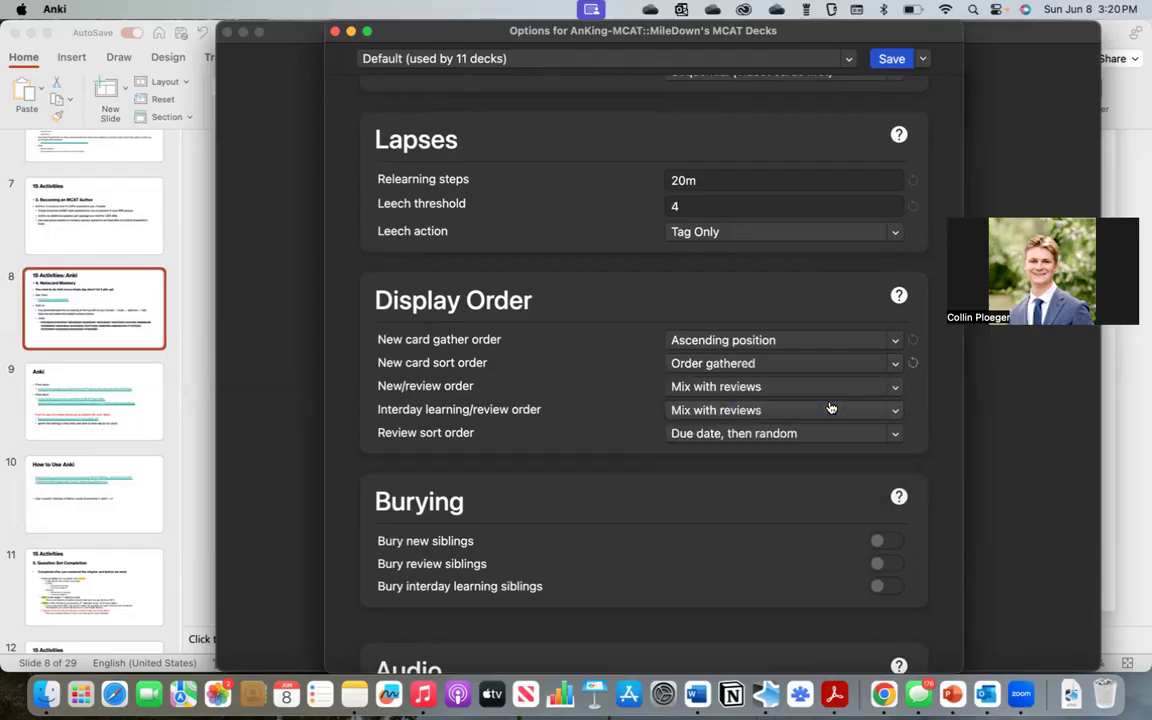
# In the display order settings, set both New/review order and Interday learning/review order to Show before reviews
pyautogui.click(900, 389)
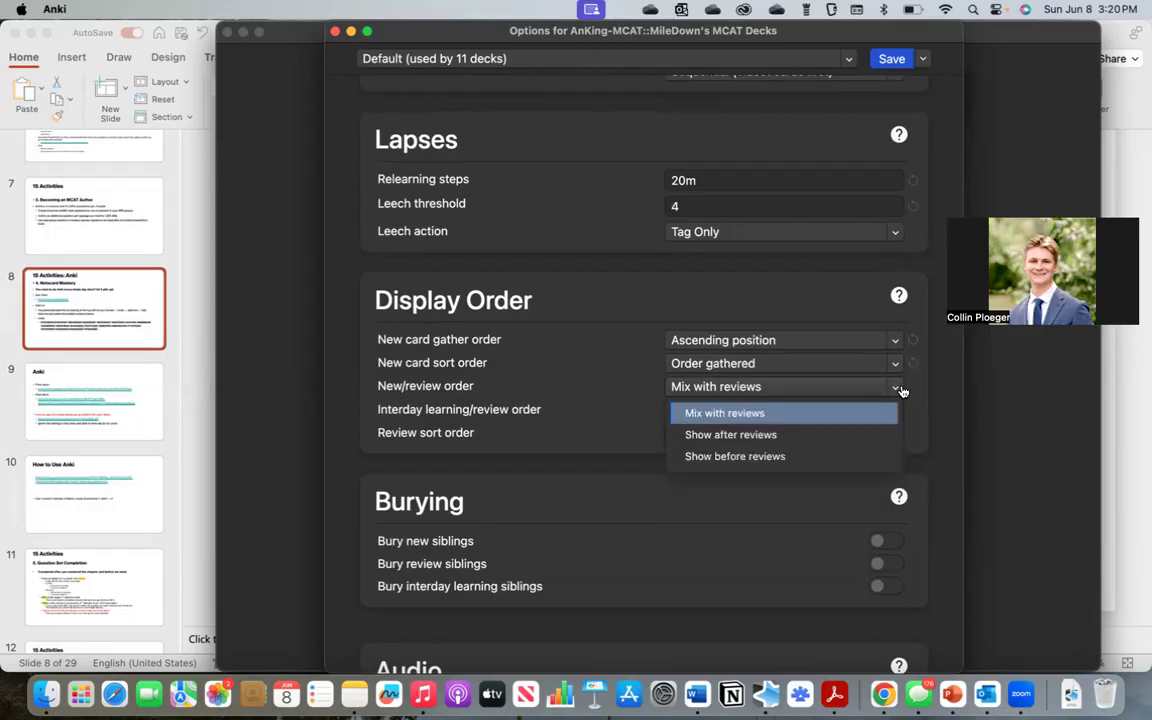
pyautogui.click(803, 457)
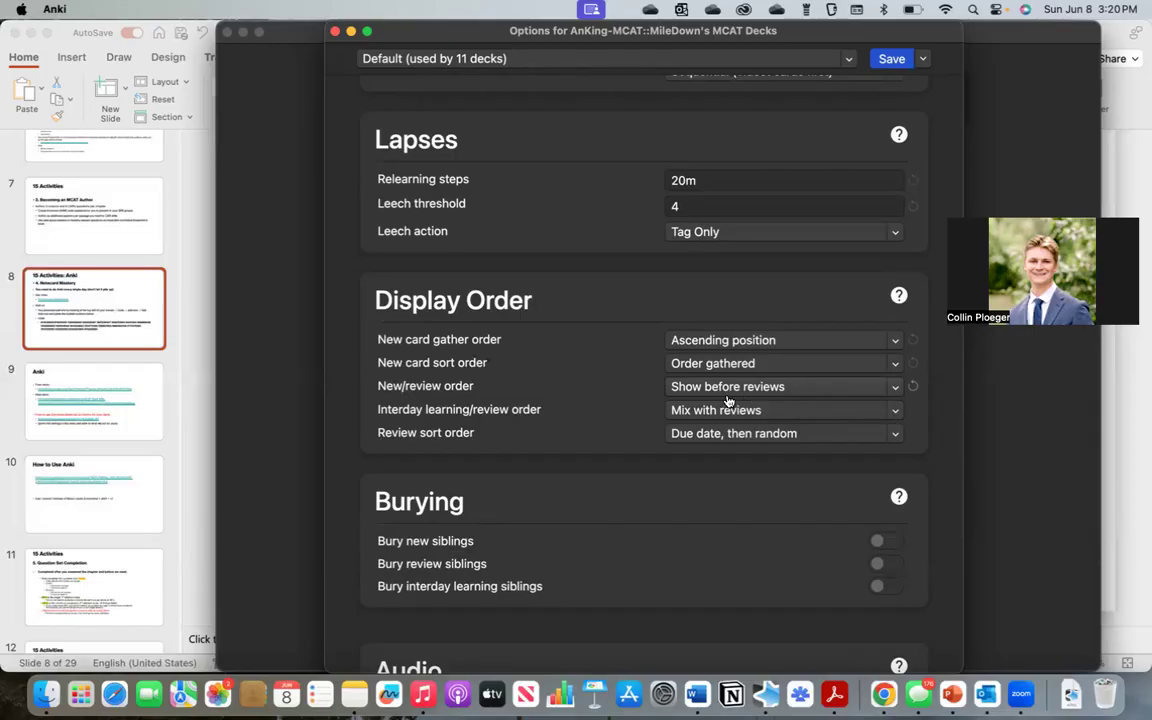
pyautogui.click(785, 411)
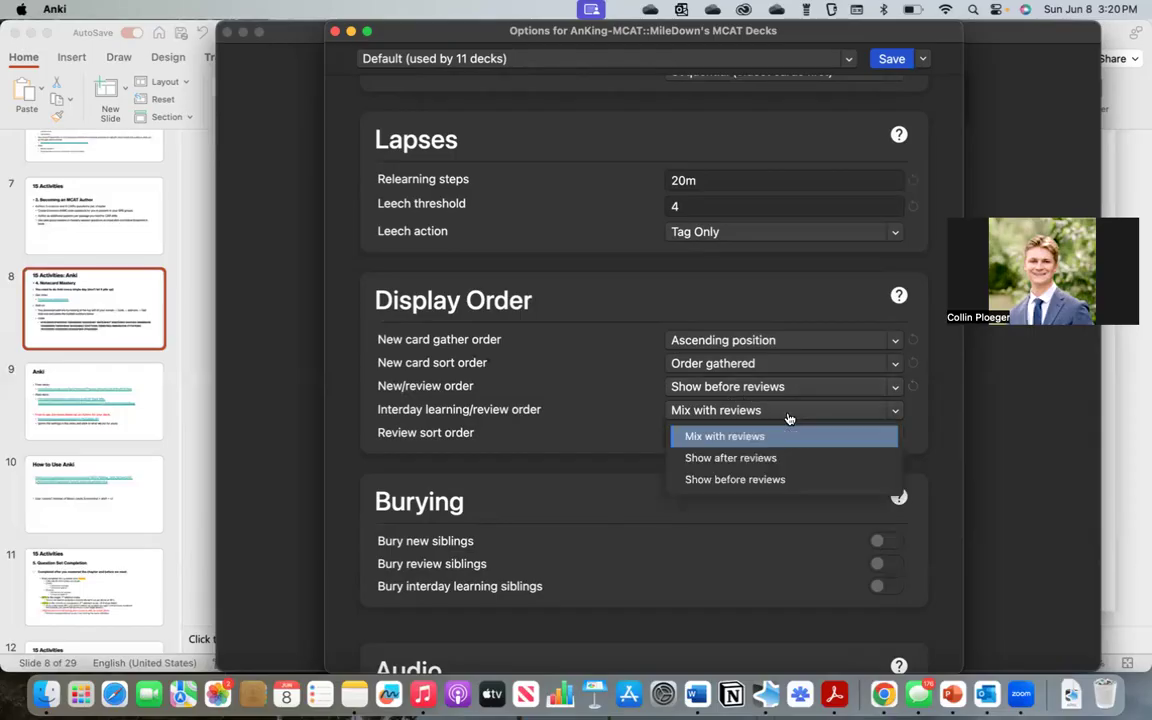
pyautogui.click(772, 480)
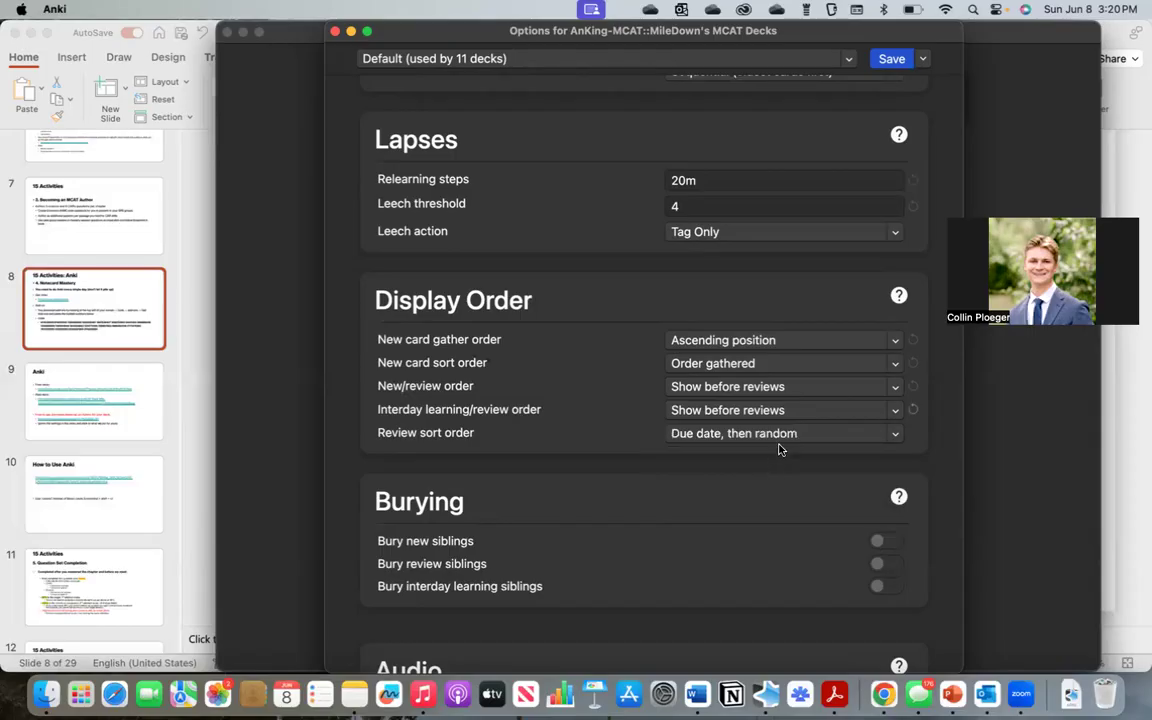
# Enable Bury new siblings in the burying settings
pyautogui.scroll(-2, 779, 450)
pyautogui.scroll(-1, 779, 451)
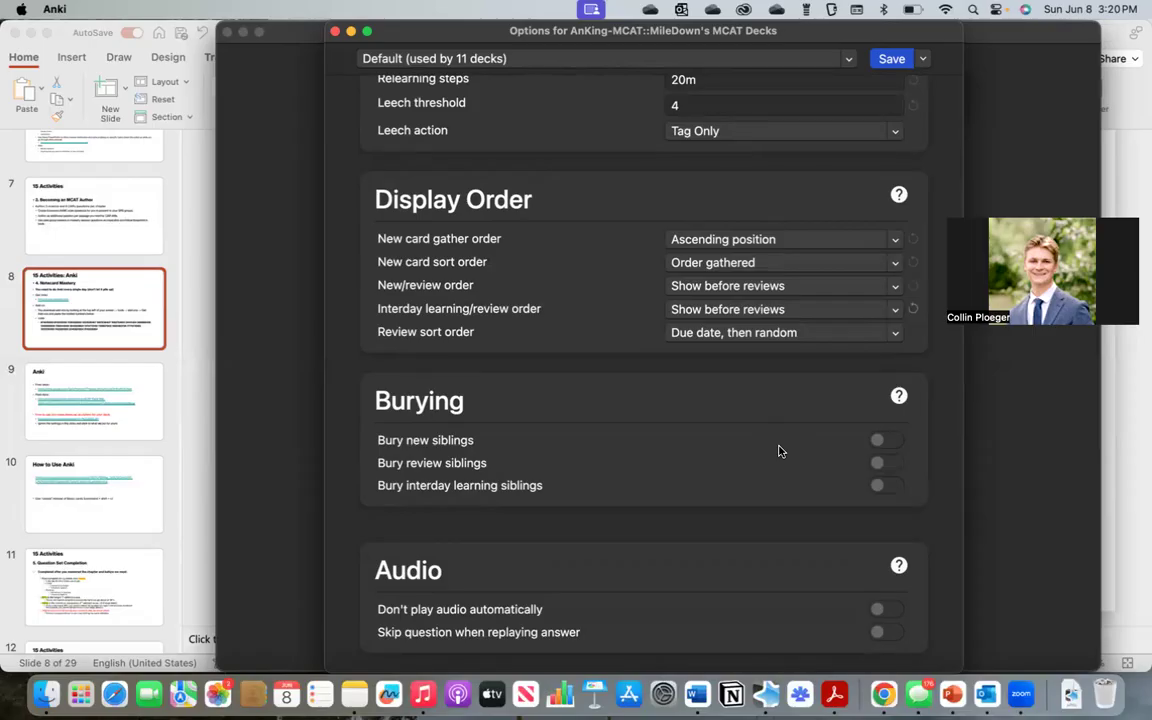
pyautogui.scroll(-1, 779, 450)
pyautogui.click(882, 435)
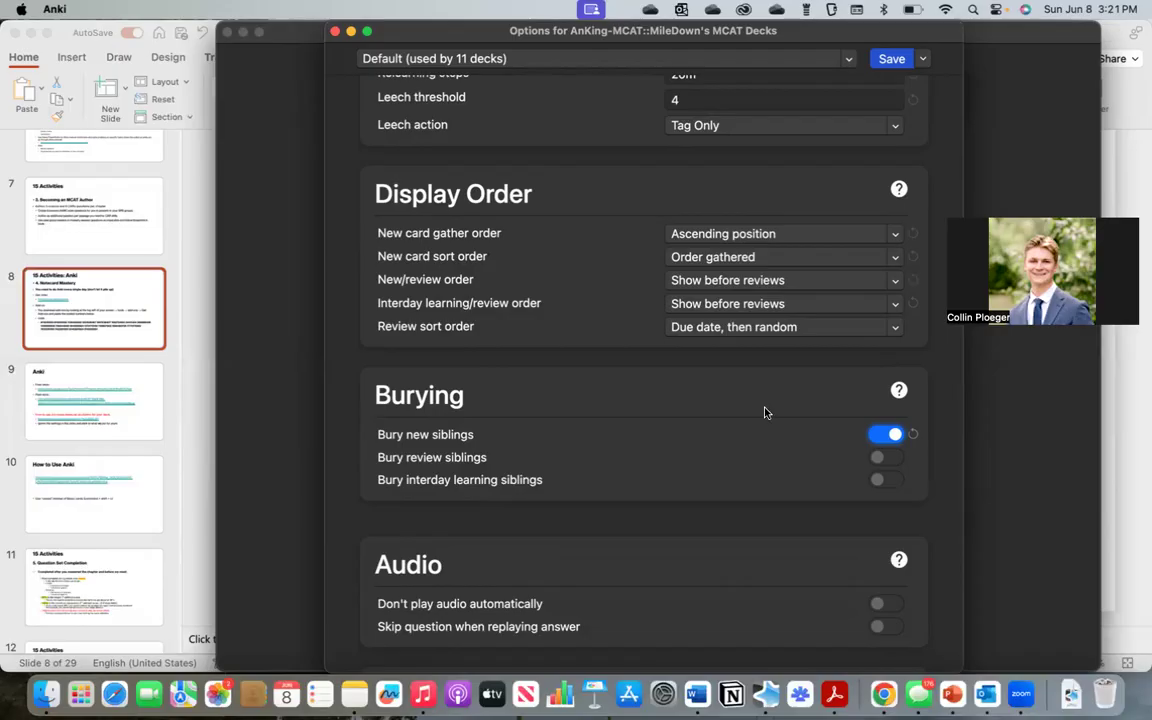
# Enable Don't play audio automatically in the audio settings
pyautogui.scroll(-1, 599, 419)
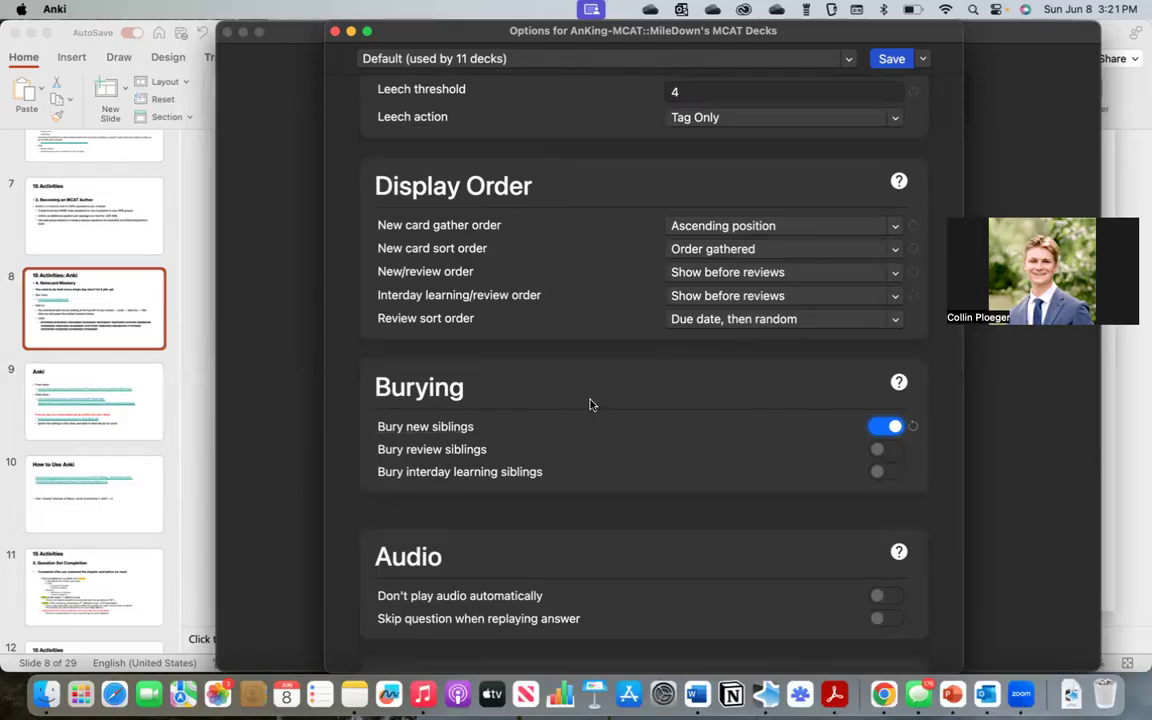
pyautogui.scroll(-1, 590, 404)
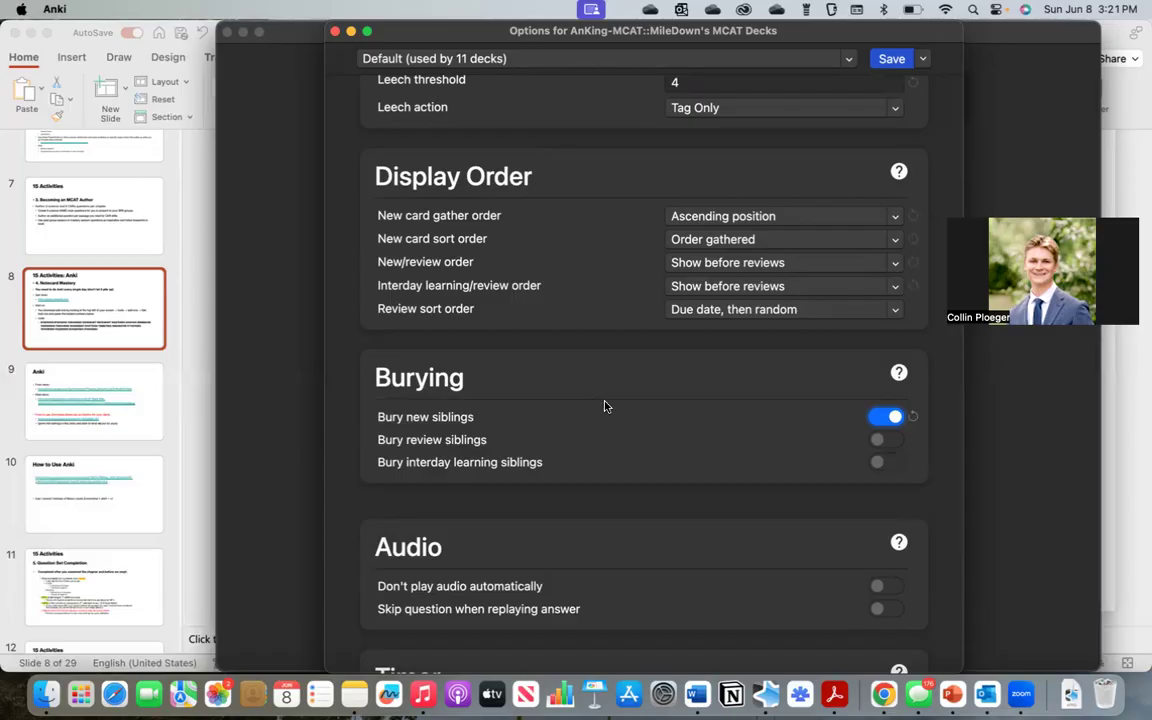
pyautogui.scroll(-2, 605, 405)
pyautogui.scroll(-1, 737, 402)
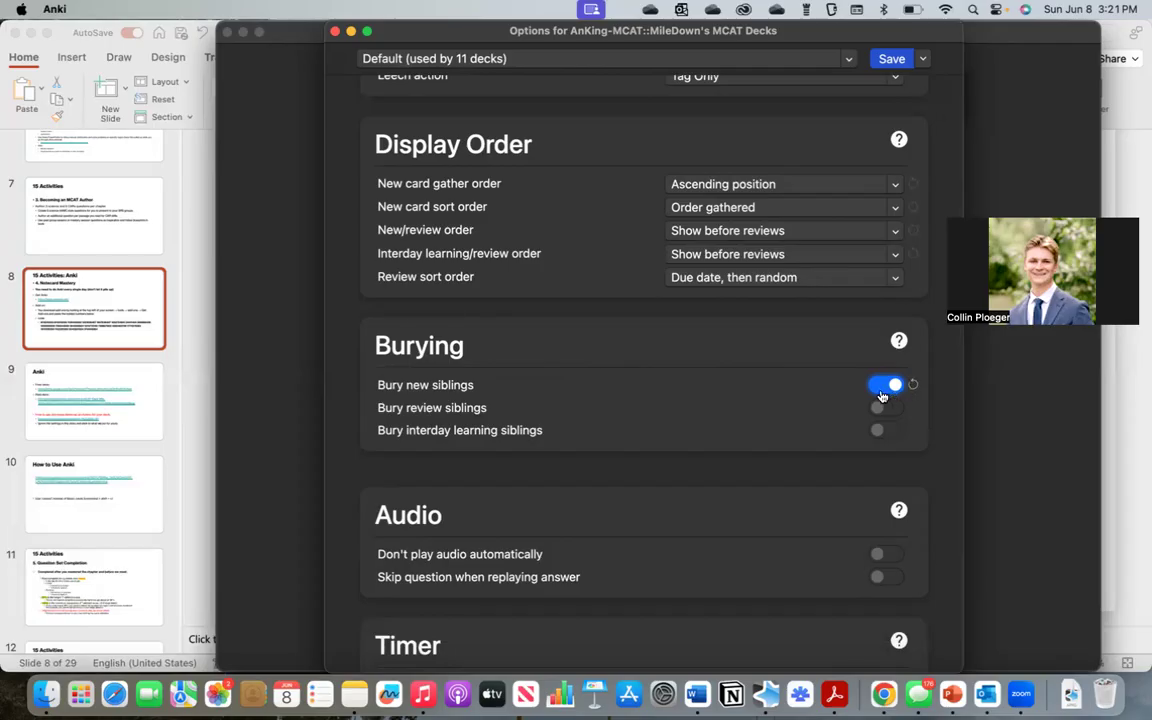
pyautogui.scroll(-5, 786, 400)
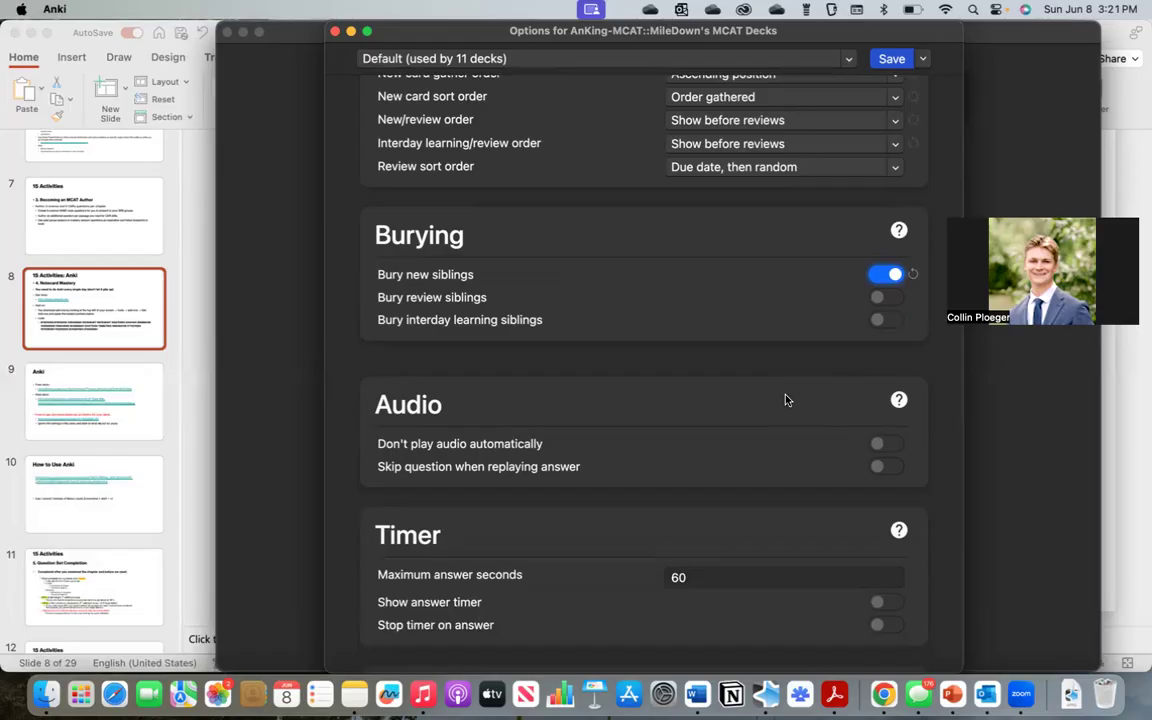
pyautogui.click(887, 445)
# In the timer settings, set Maximum answer seconds to 30 and turn on Show answer timer
pyautogui.scroll(-2, 734, 416)
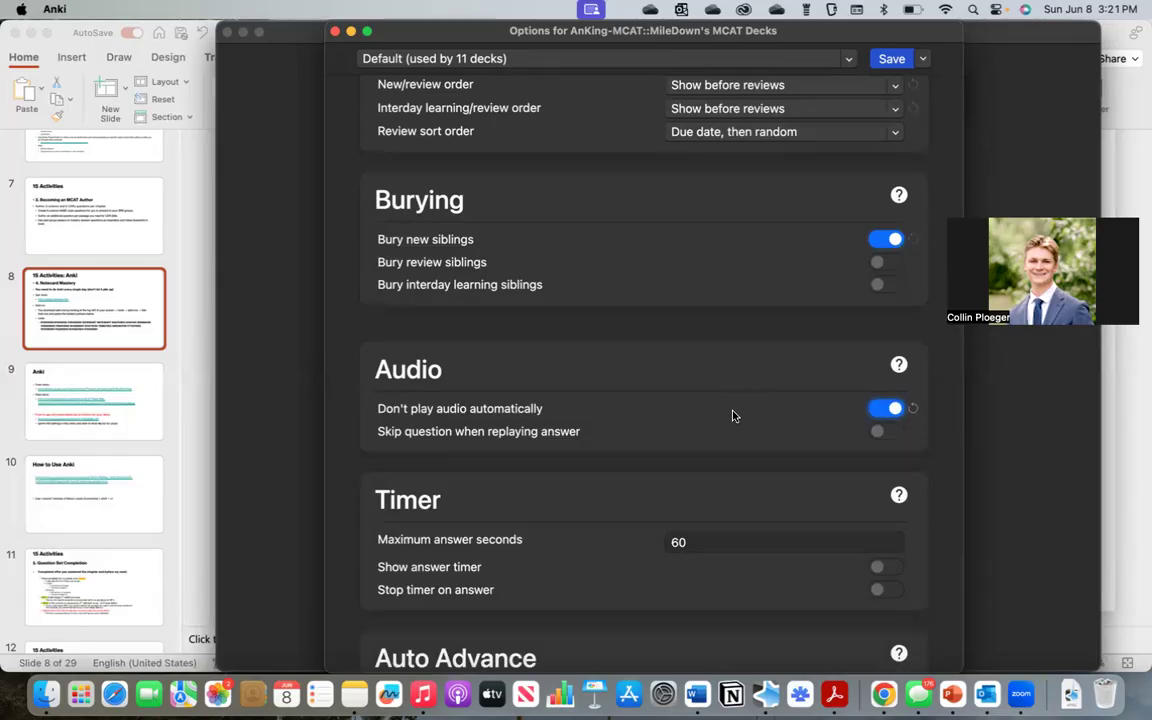
pyautogui.scroll(-4, 733, 414)
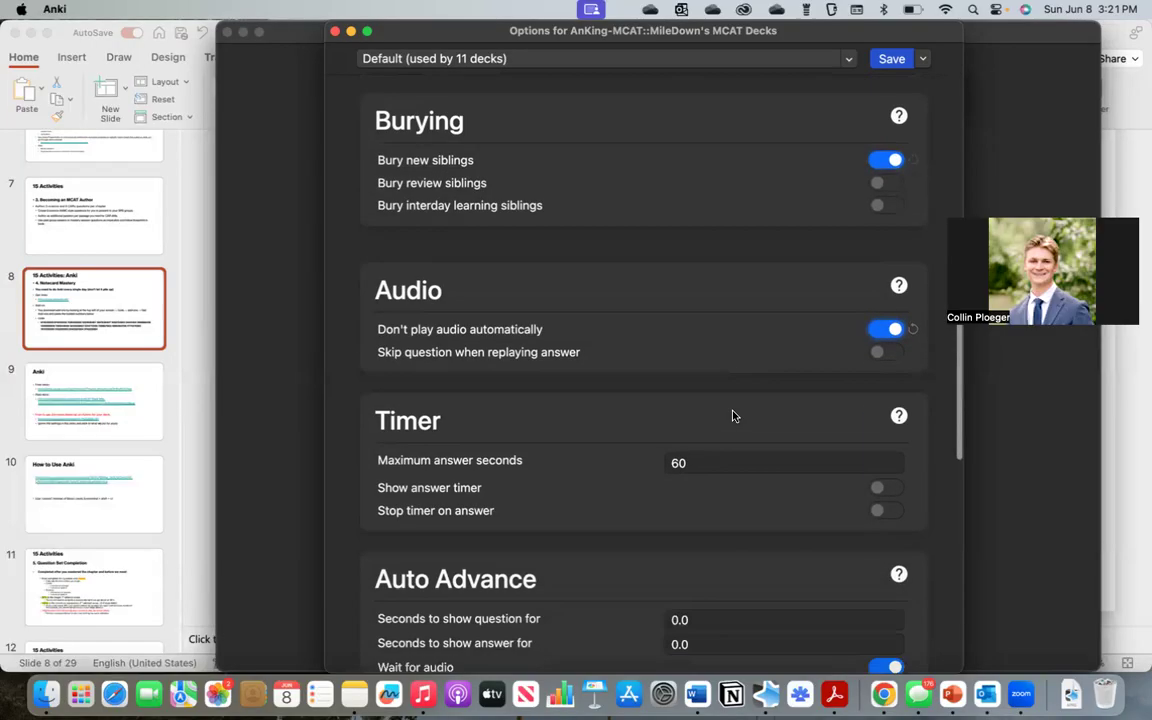
pyautogui.doubleClick(700, 461)
pyautogui.press('BackSpace')
pyautogui.write('30')
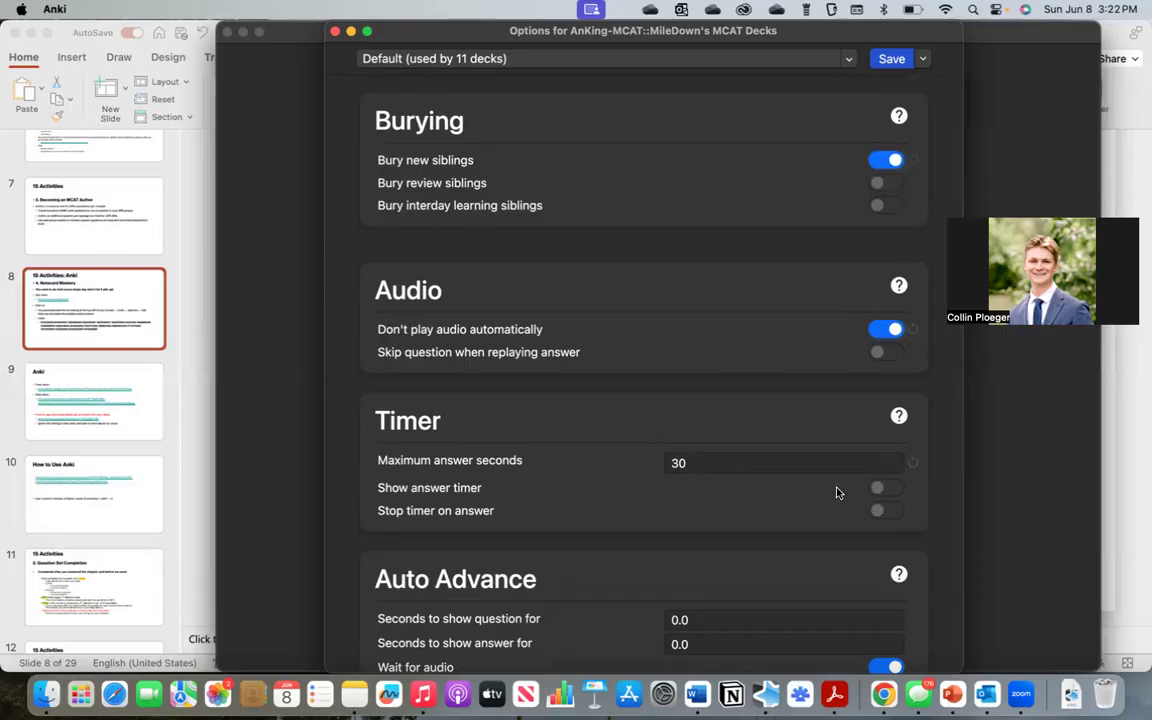
pyautogui.click(881, 488)
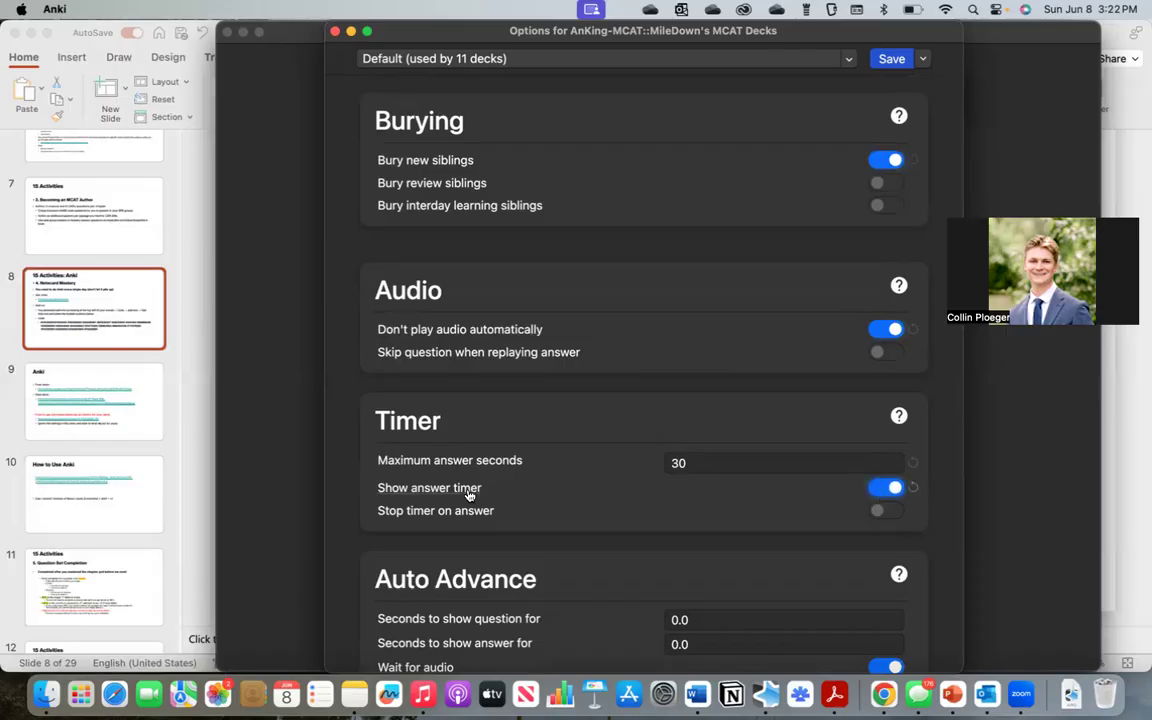
# Turn off Wait for audio in the Auto Advance settings
pyautogui.scroll(-3, 666, 494)
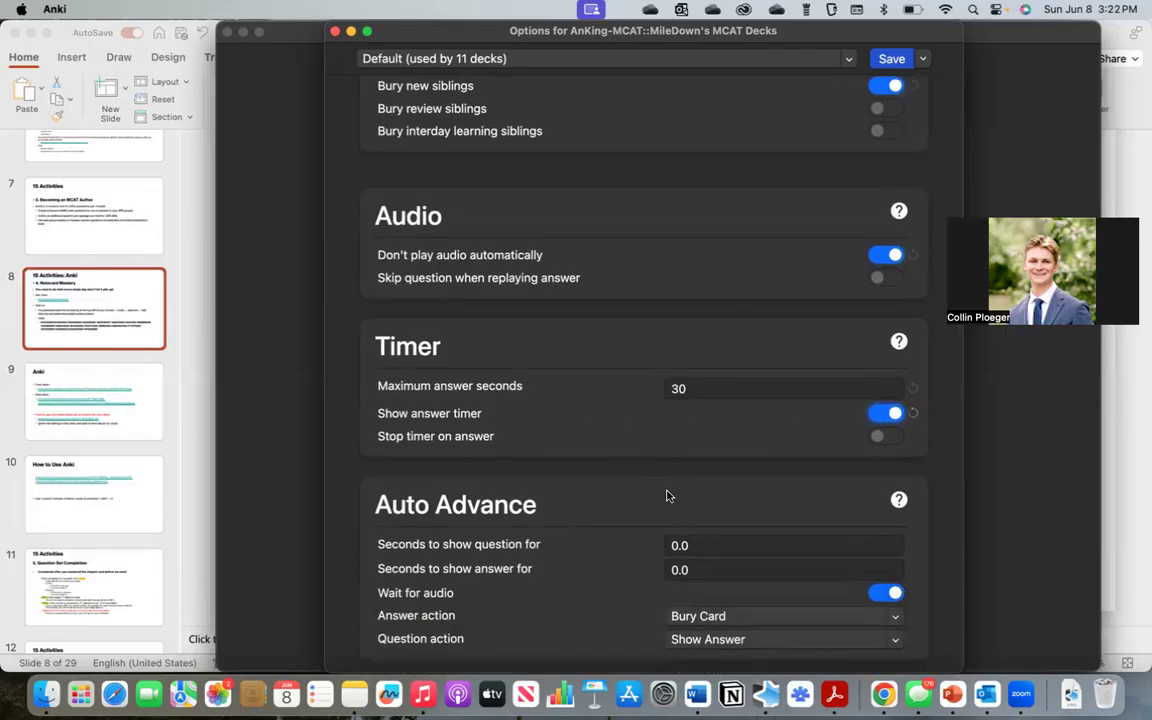
pyautogui.scroll(-2, 667, 495)
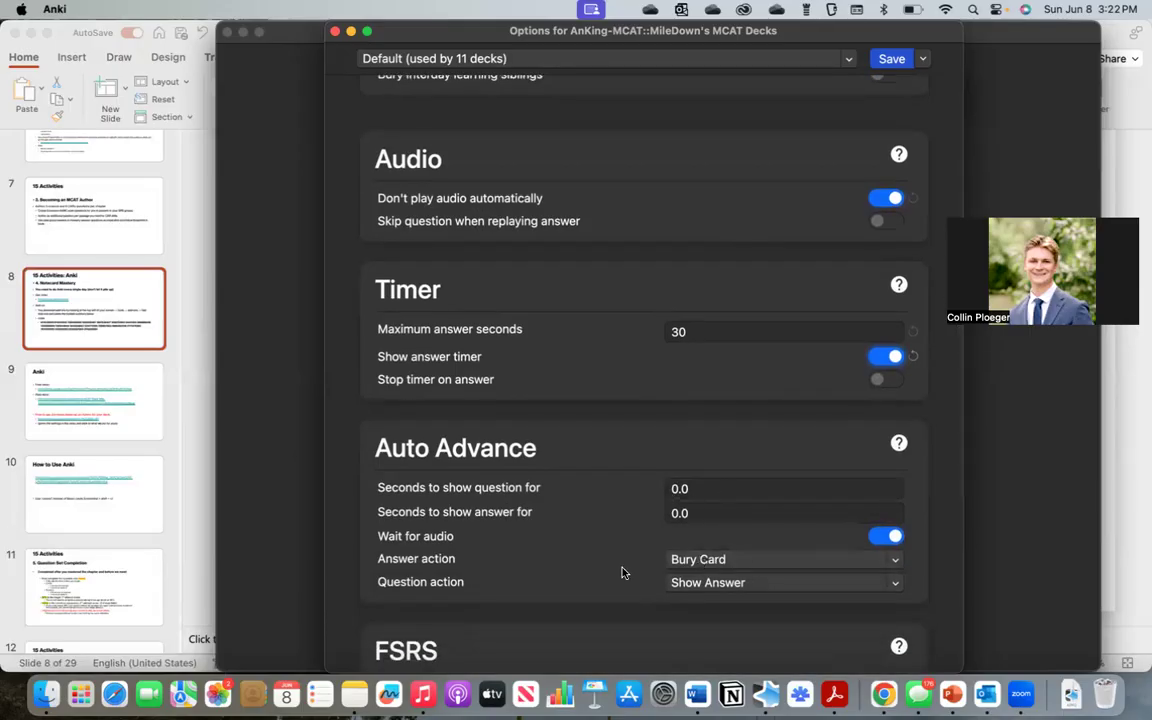
pyautogui.click(886, 536)
# Examine the remaining FSRS and Advanced settings, including the maximum interval and the custom scheduling section
pyautogui.scroll(-1, 598, 541)
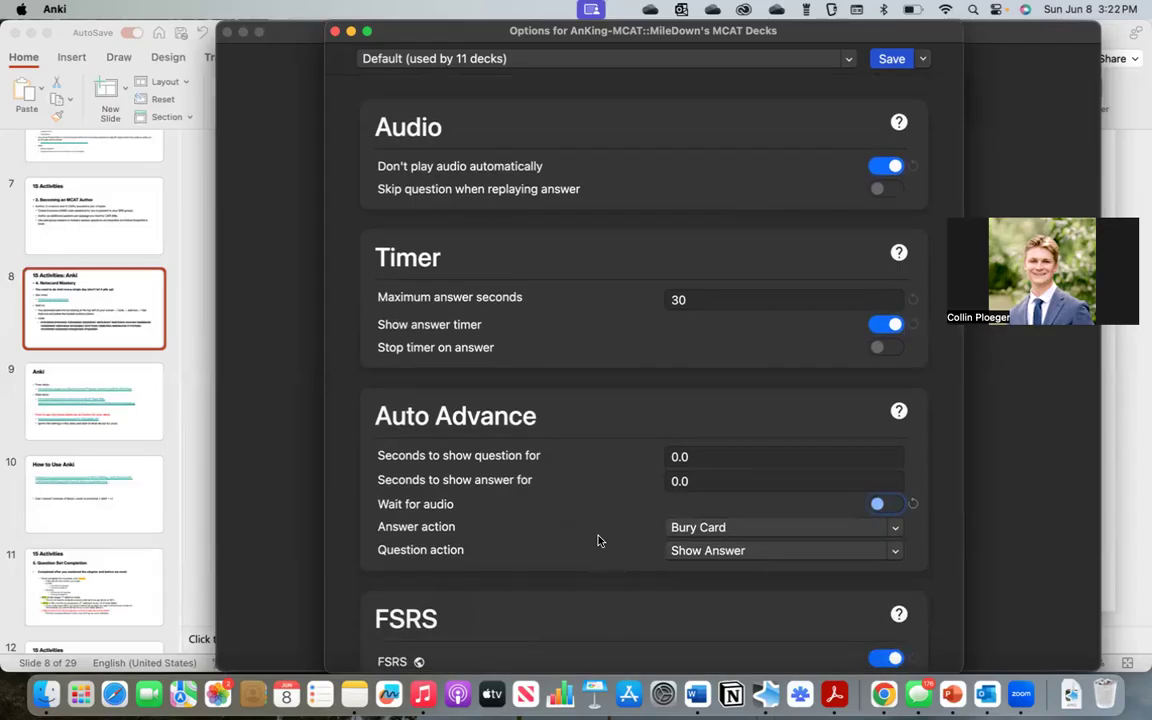
pyautogui.scroll(-3, 598, 540)
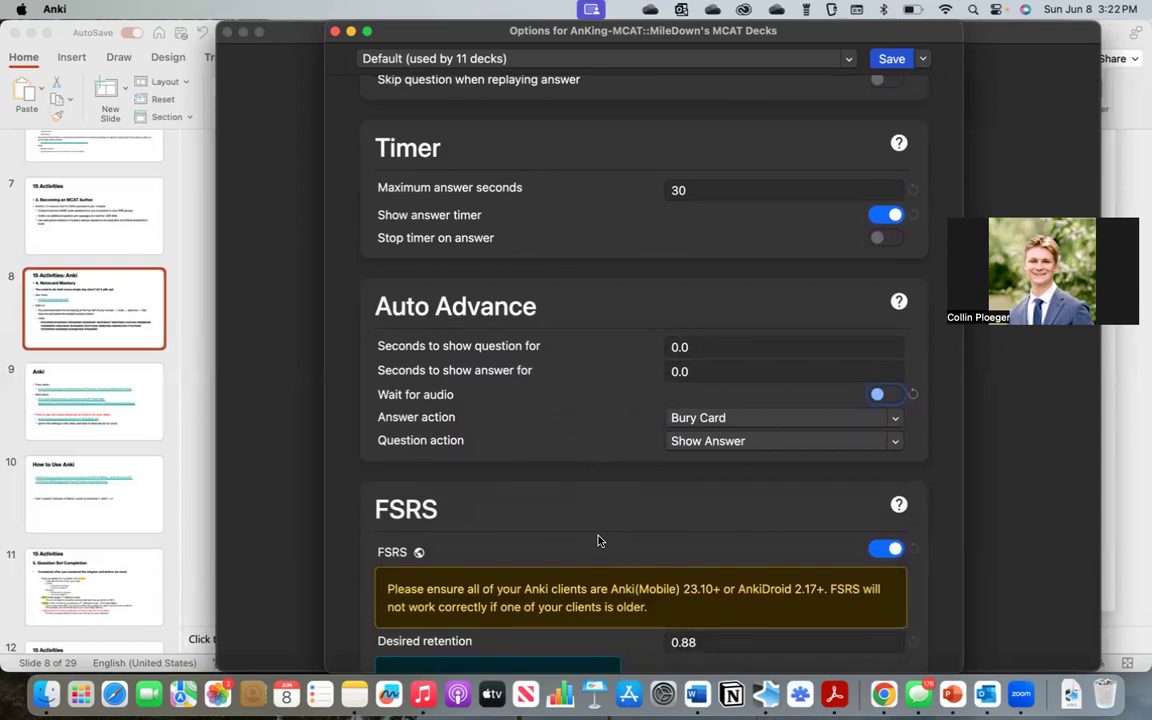
pyautogui.scroll(-10, 598, 540)
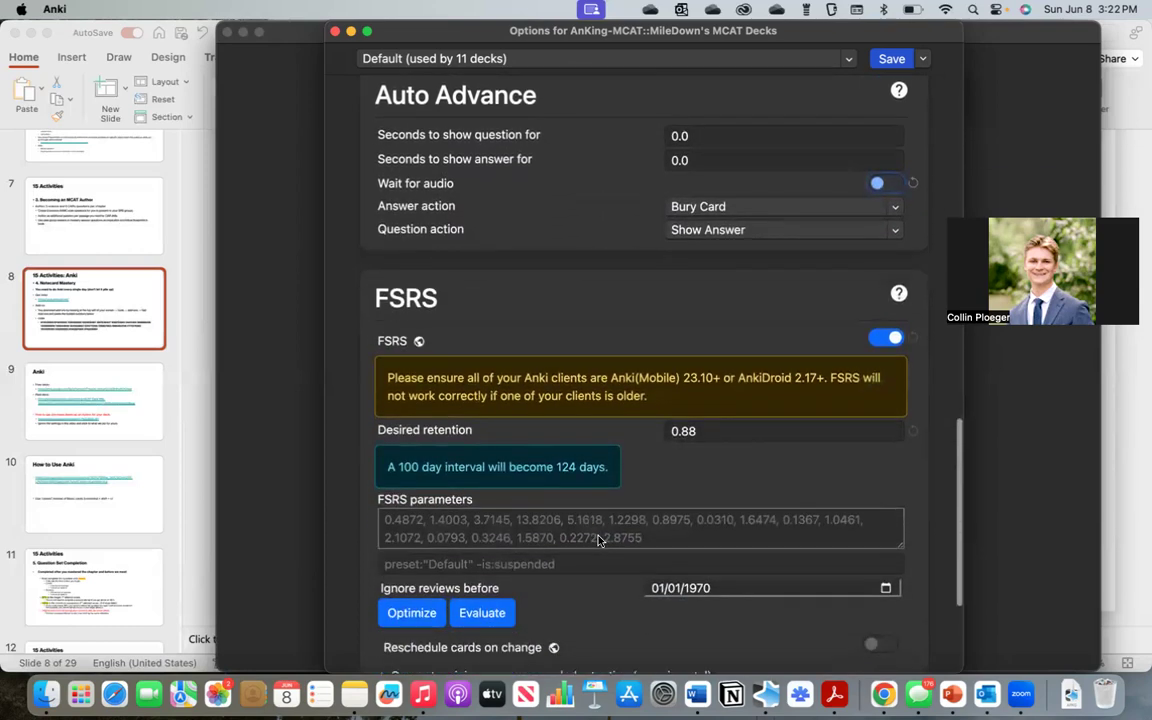
pyautogui.scroll(-1, 598, 540)
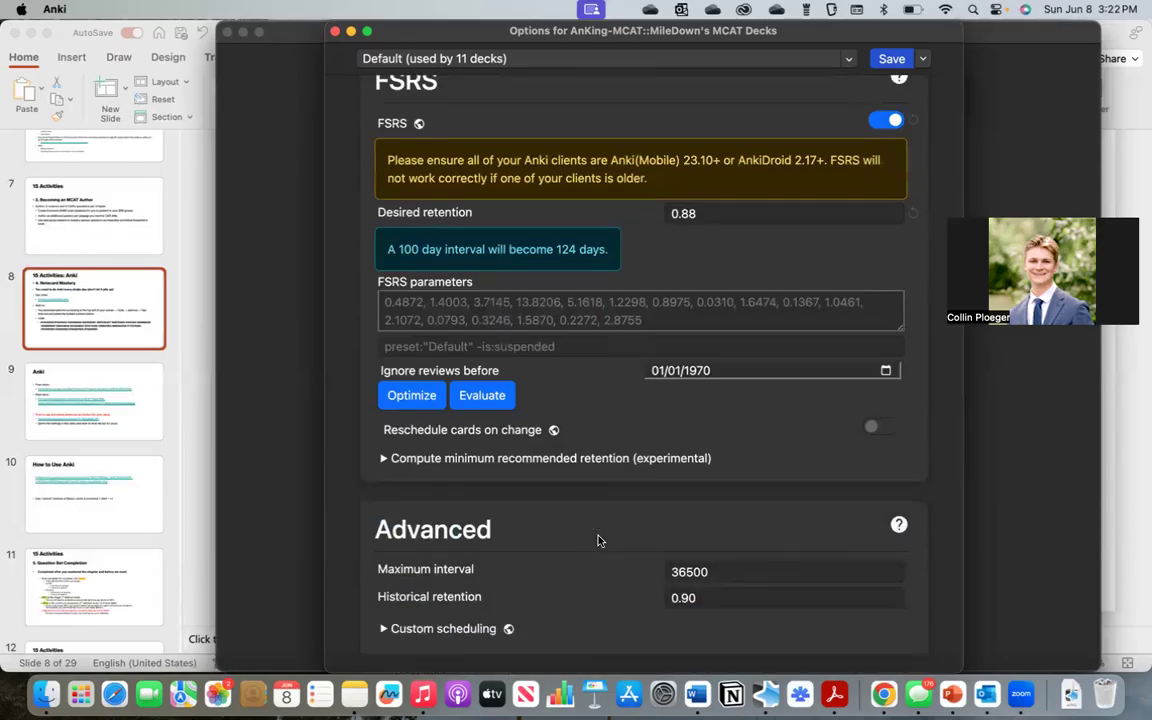
pyautogui.click(730, 571)
pyautogui.click(386, 629)
pyautogui.scroll(-1, 452, 571)
pyautogui.scroll(1, 453, 579)
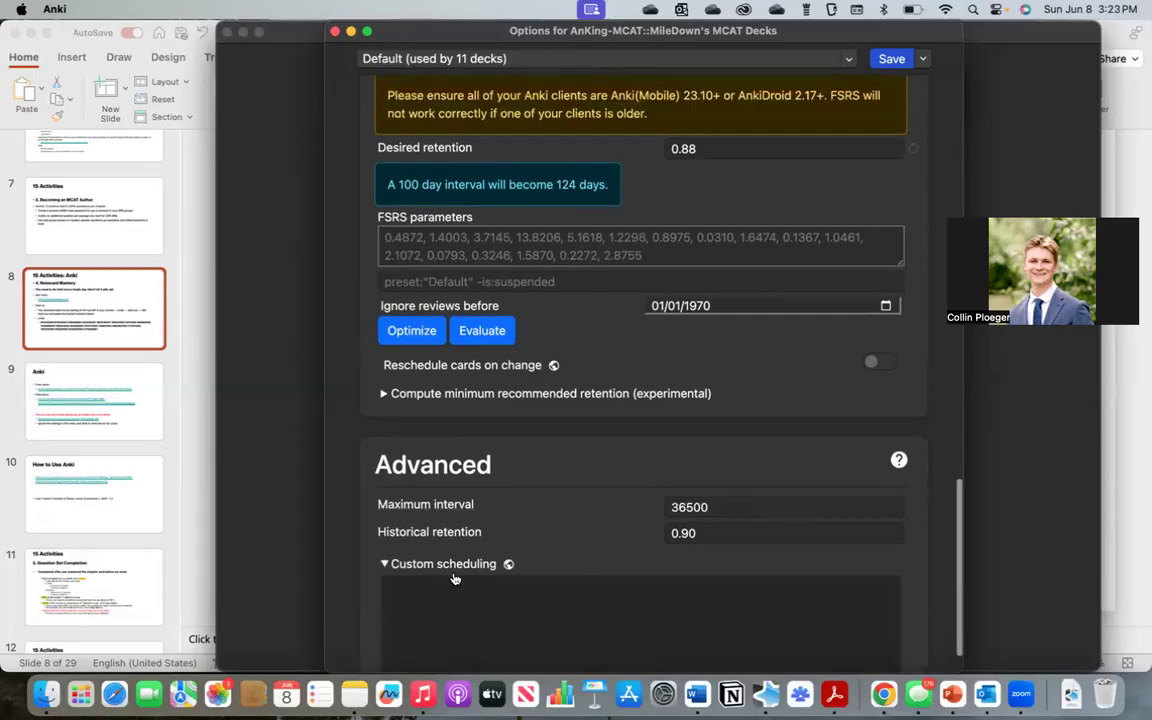
pyautogui.click(404, 566)
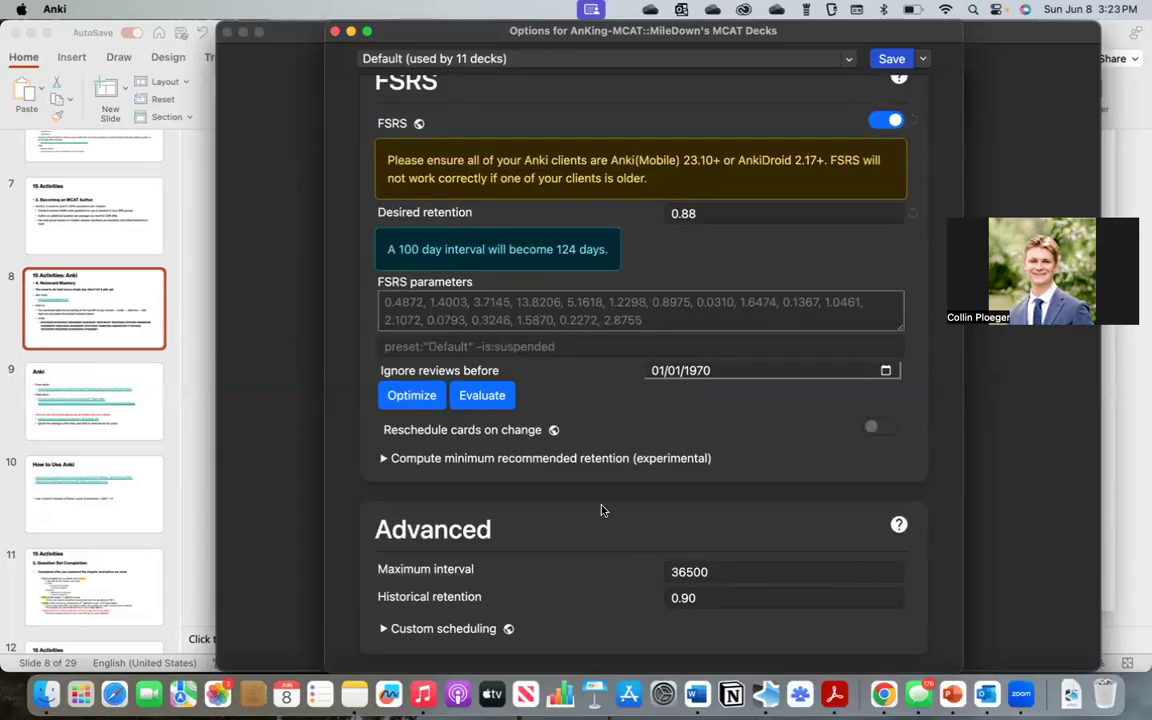
# Check the daily limits, new cards and lapses values once more, and save the deck options
pyautogui.scroll(15, 601, 510)
pyautogui.scroll(5, 601, 510)
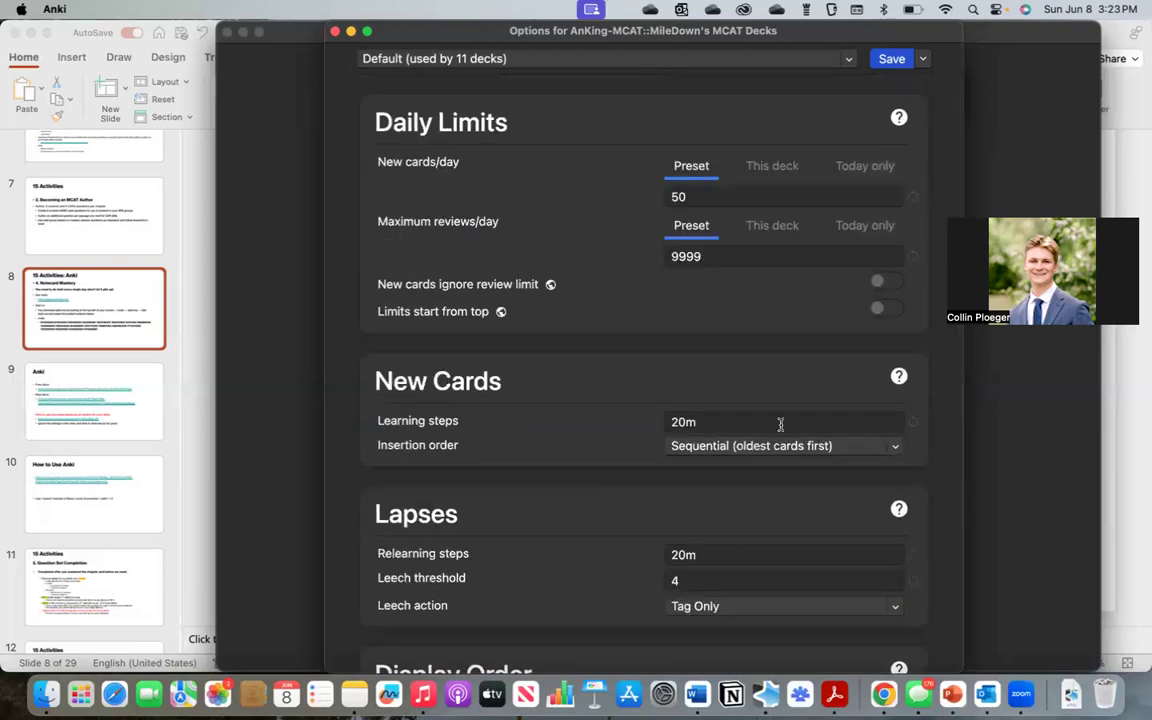
pyautogui.scroll(-2, 779, 424)
pyautogui.scroll(2, 700, 146)
pyautogui.click(893, 61)
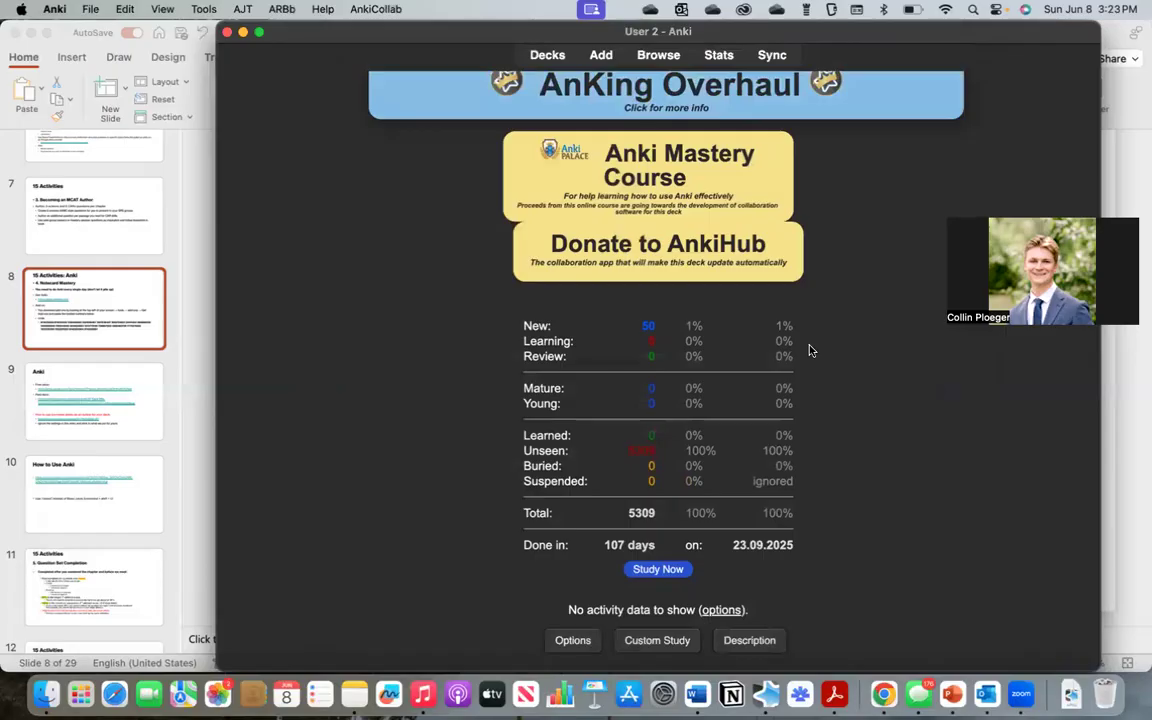
# Return to the deck list, open the Behavioral subdeck of MileDown's MCAT Decks and start studying it
pyautogui.scroll(2, 808, 350)
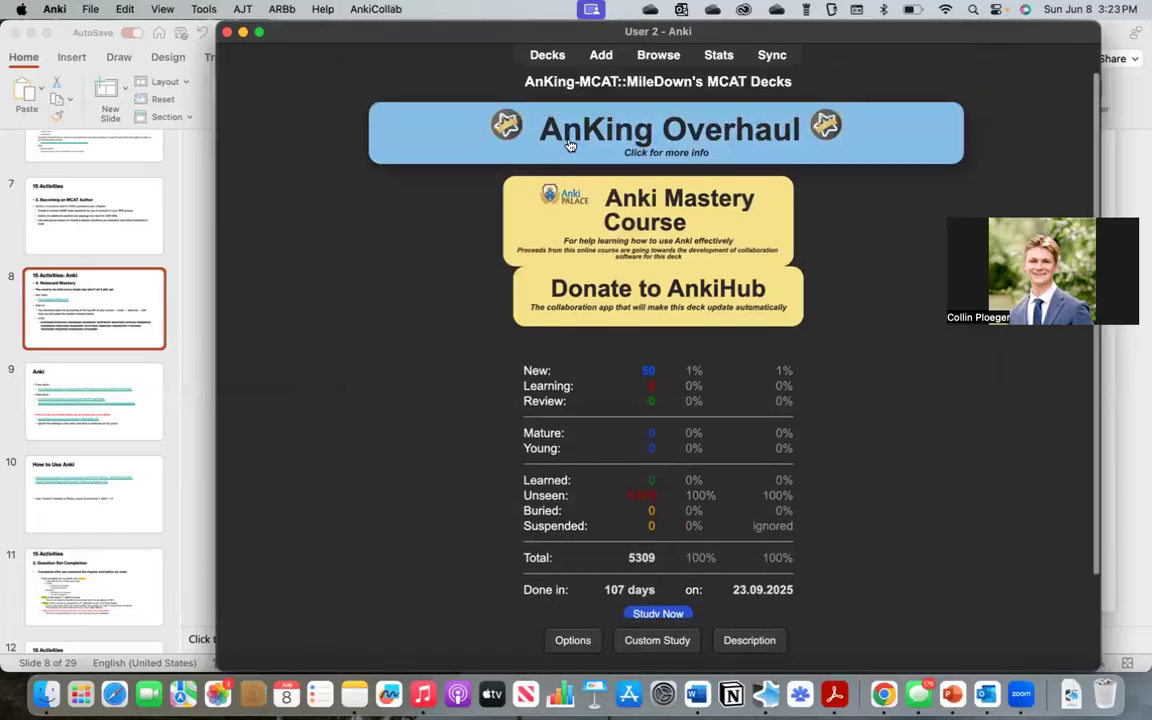
pyautogui.click(537, 56)
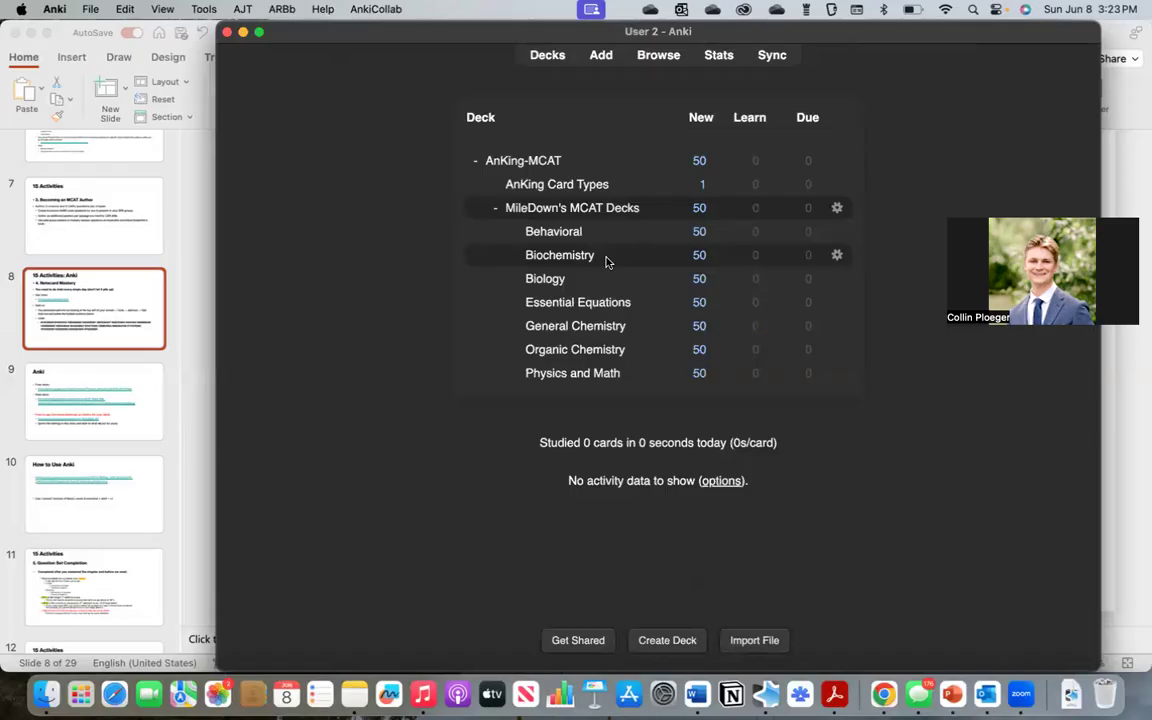
pyautogui.click(548, 233)
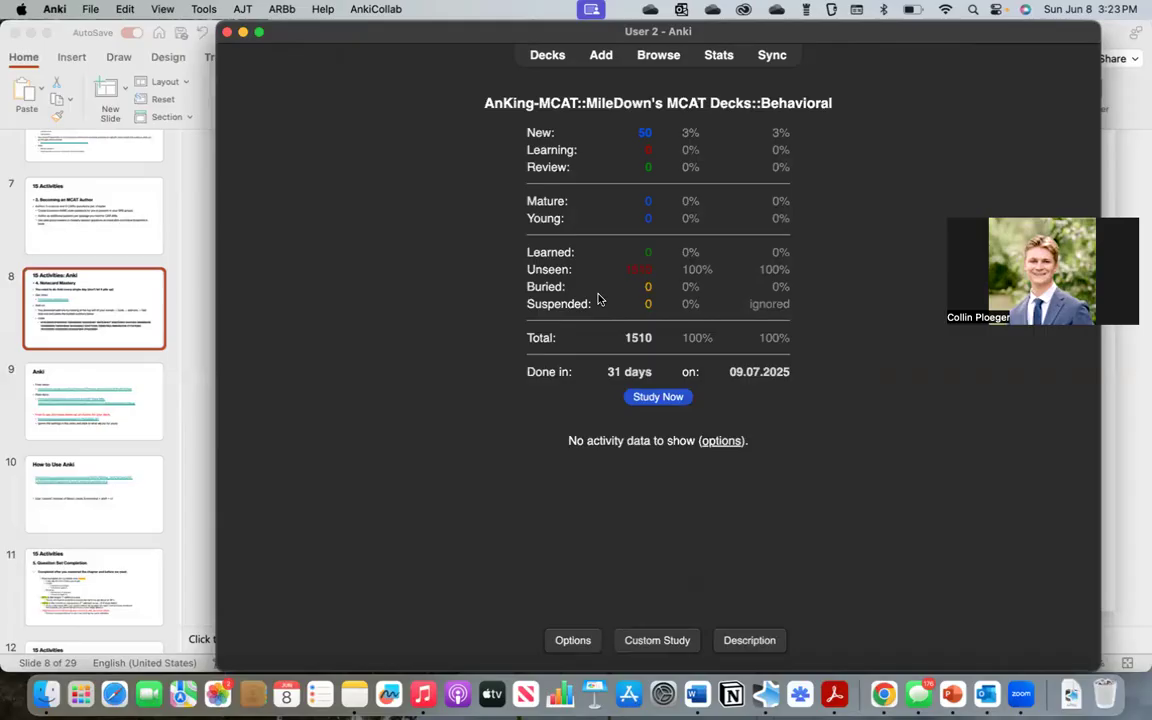
pyautogui.click(643, 395)
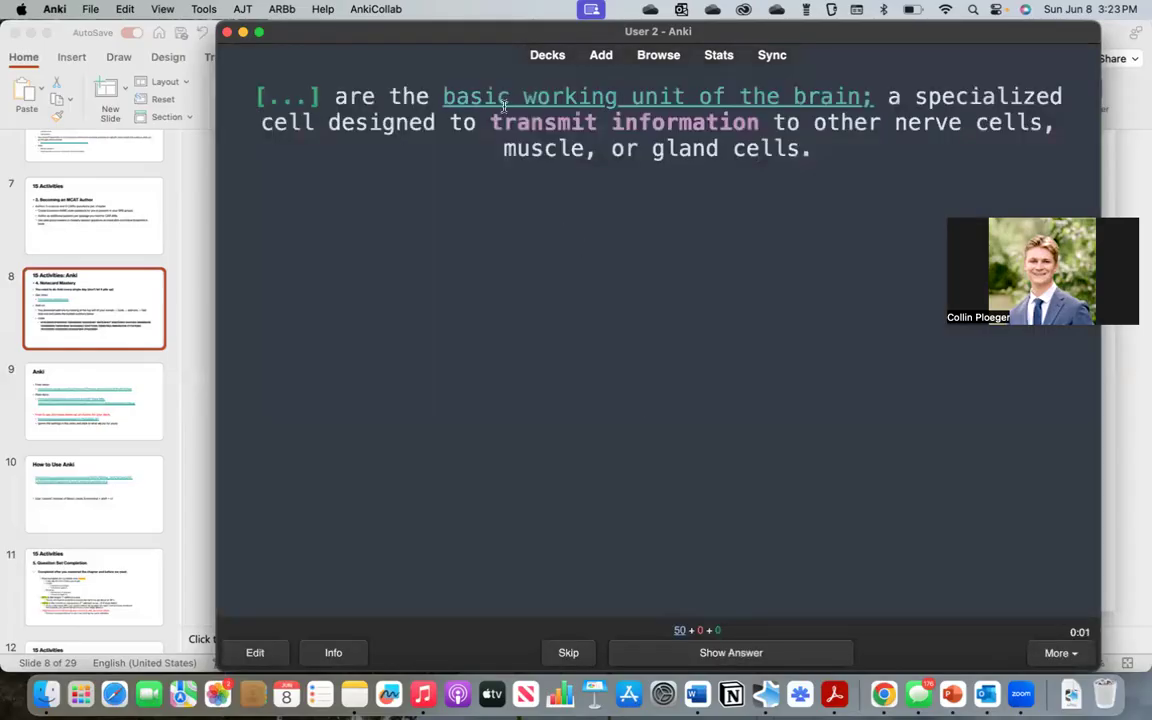
pyautogui.click(548, 56)
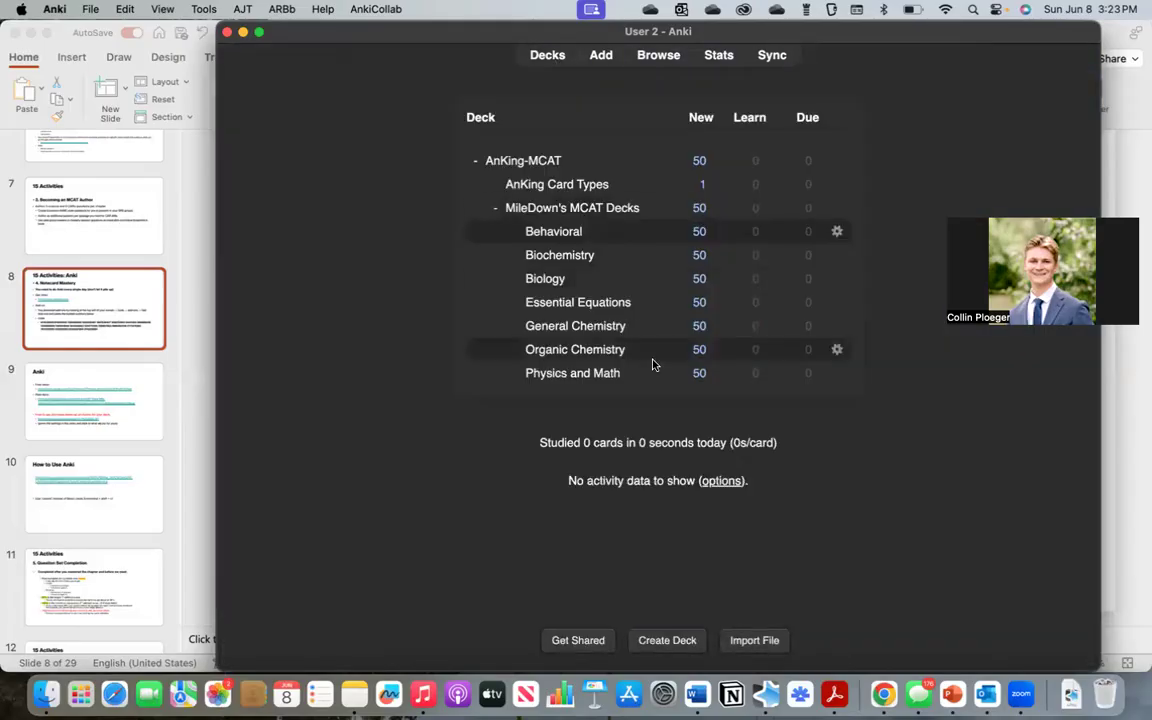
pyautogui.click(555, 233)
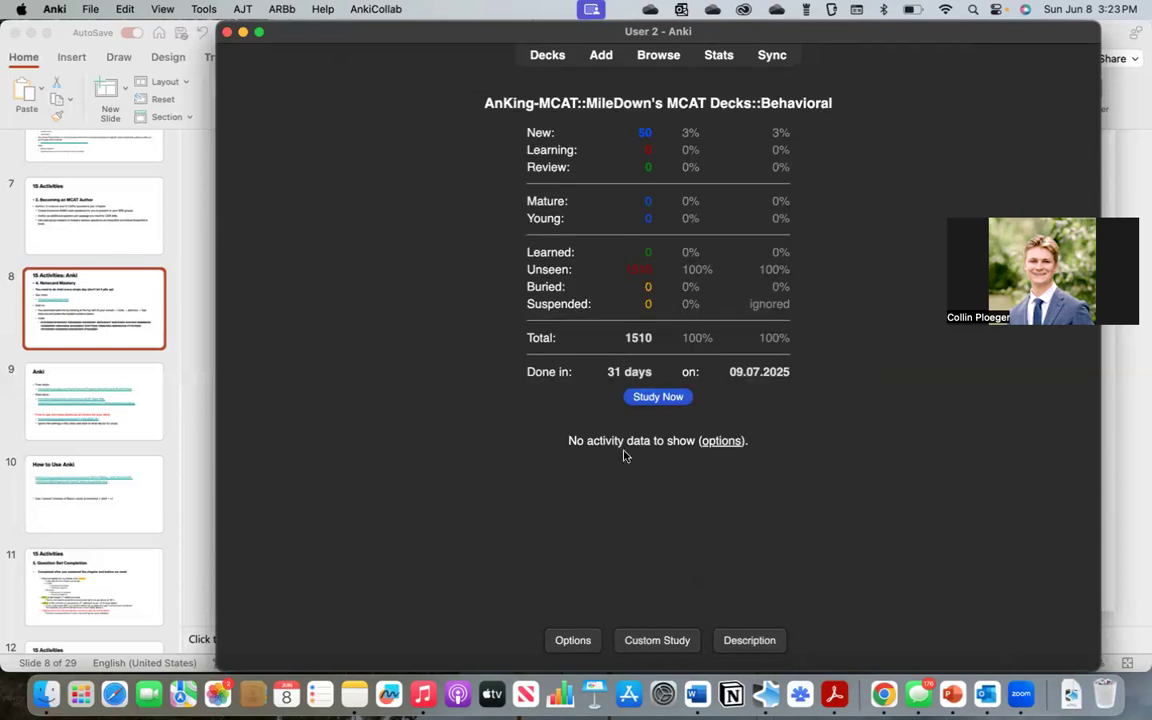
pyautogui.click(657, 397)
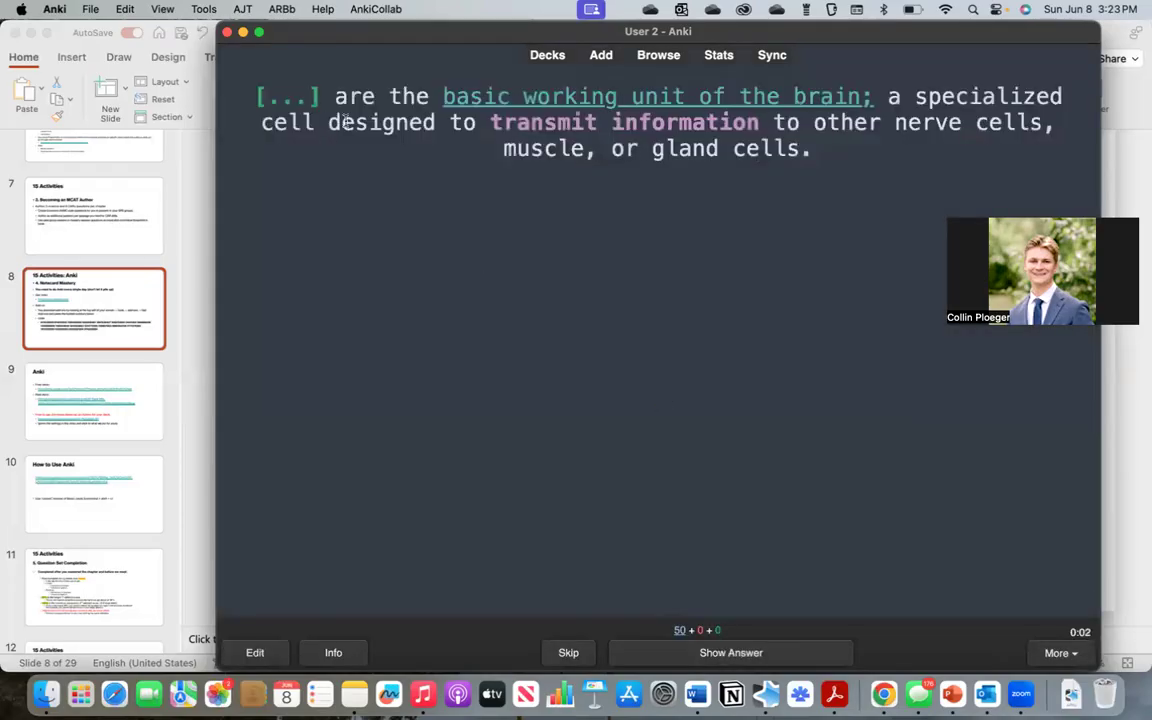
# Examine the first Behavioral card's question, highlighting its hidden cloze blank, the underlined phrase and the words "transmit information"
pyautogui.moveTo(319, 94); pyautogui.dragTo(254, 89)
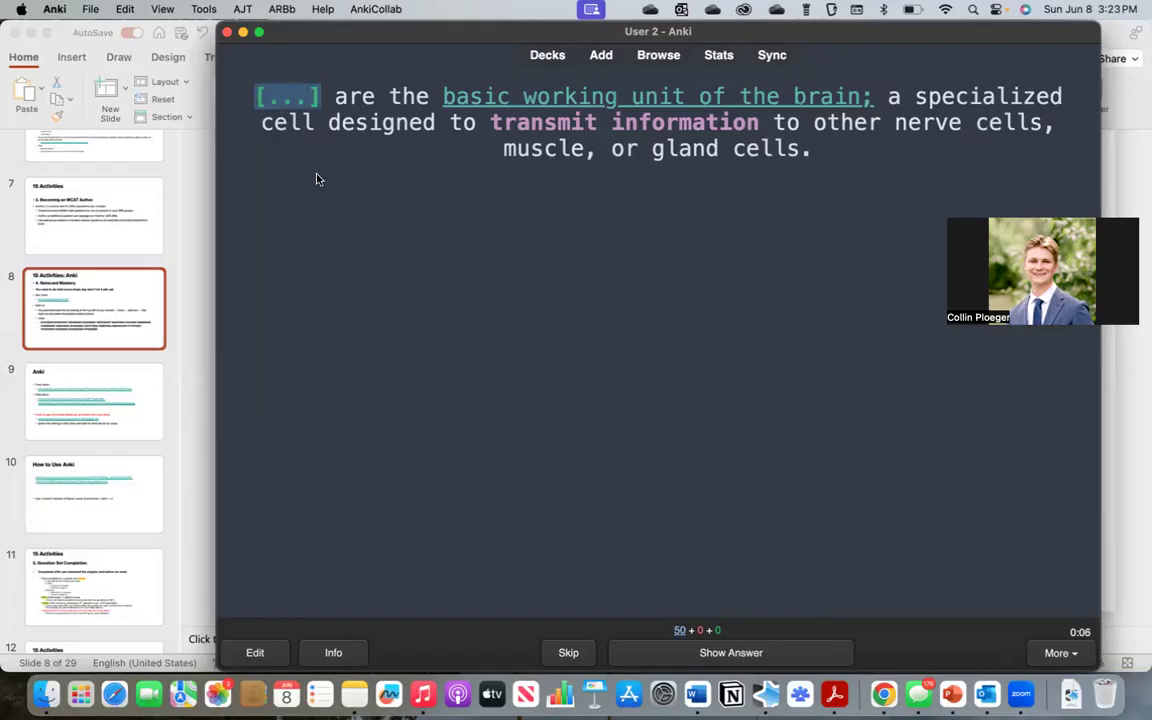
pyautogui.click(329, 96)
pyautogui.moveTo(292, 90); pyautogui.dragTo(238, 86)
pyautogui.click(292, 90)
pyautogui.moveTo(433, 84); pyautogui.dragTo(792, 86)
pyautogui.click(557, 120)
pyautogui.moveTo(492, 118); pyautogui.dragTo(764, 122)
pyautogui.click(532, 242)
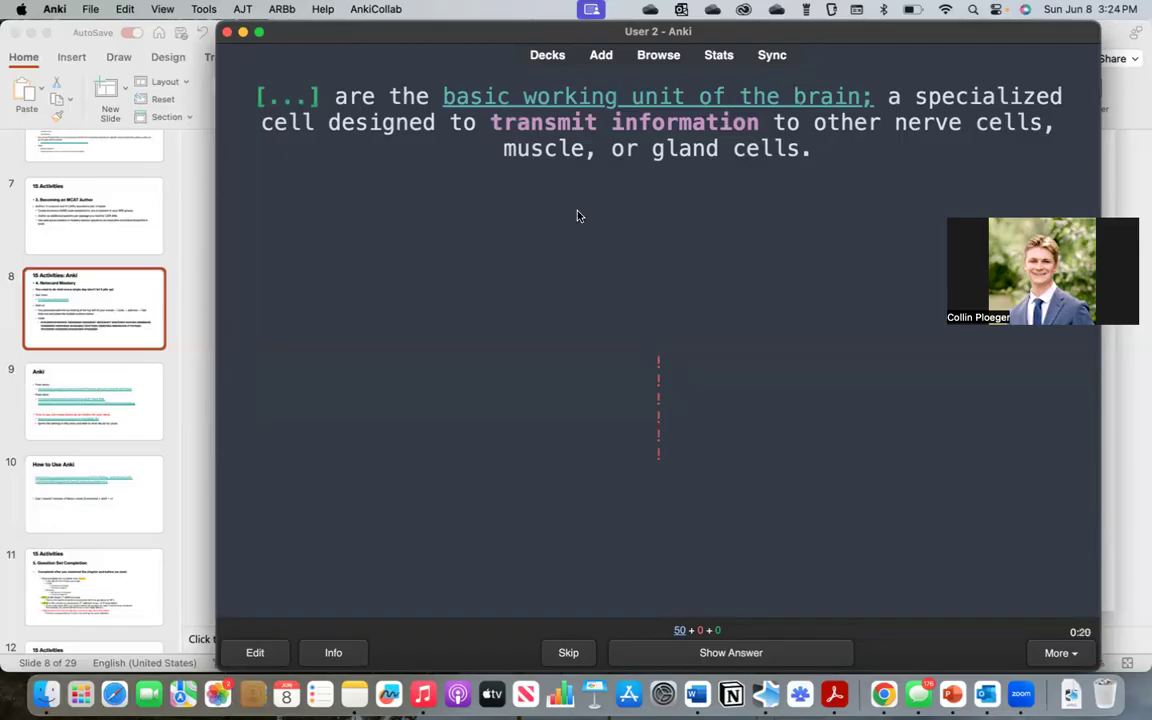
pyautogui.moveTo(319, 100); pyautogui.dragTo(268, 101)
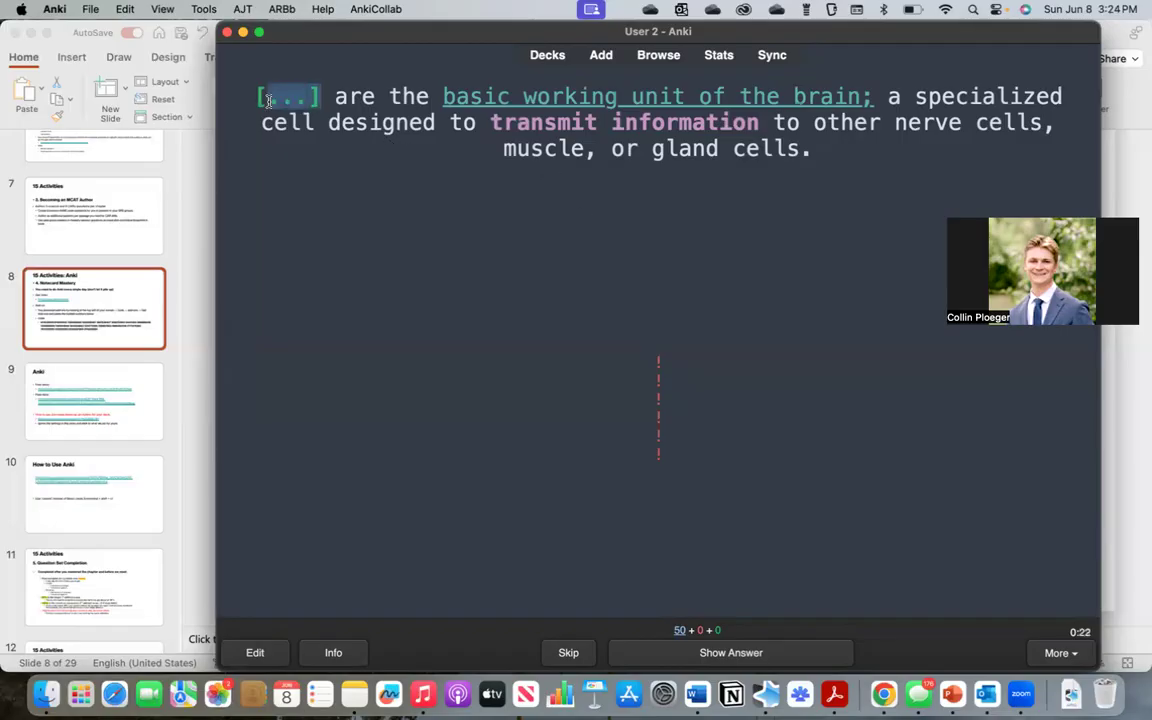
pyautogui.click(297, 143)
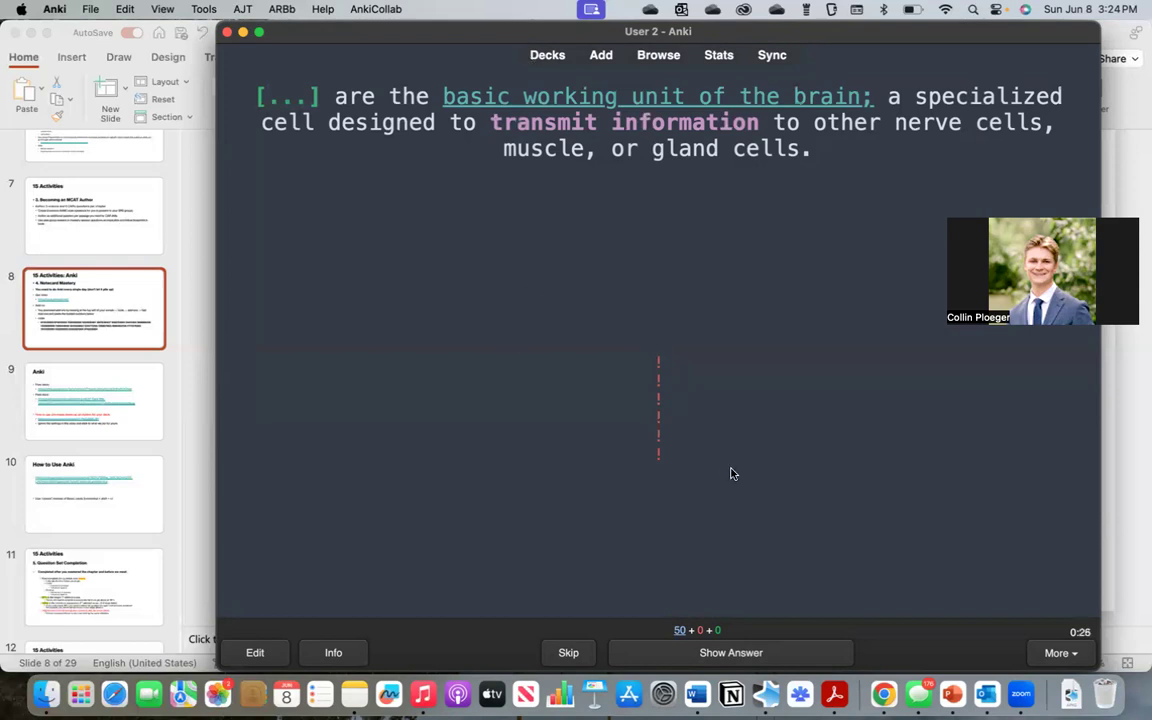
# Reveal the answers of the first two Behavioral cards and rate both, giving the reflex arcs card Good
pyautogui.moveTo(318, 98); pyautogui.dragTo(265, 99)
pyautogui.click(290, 134)
pyautogui.press('space')
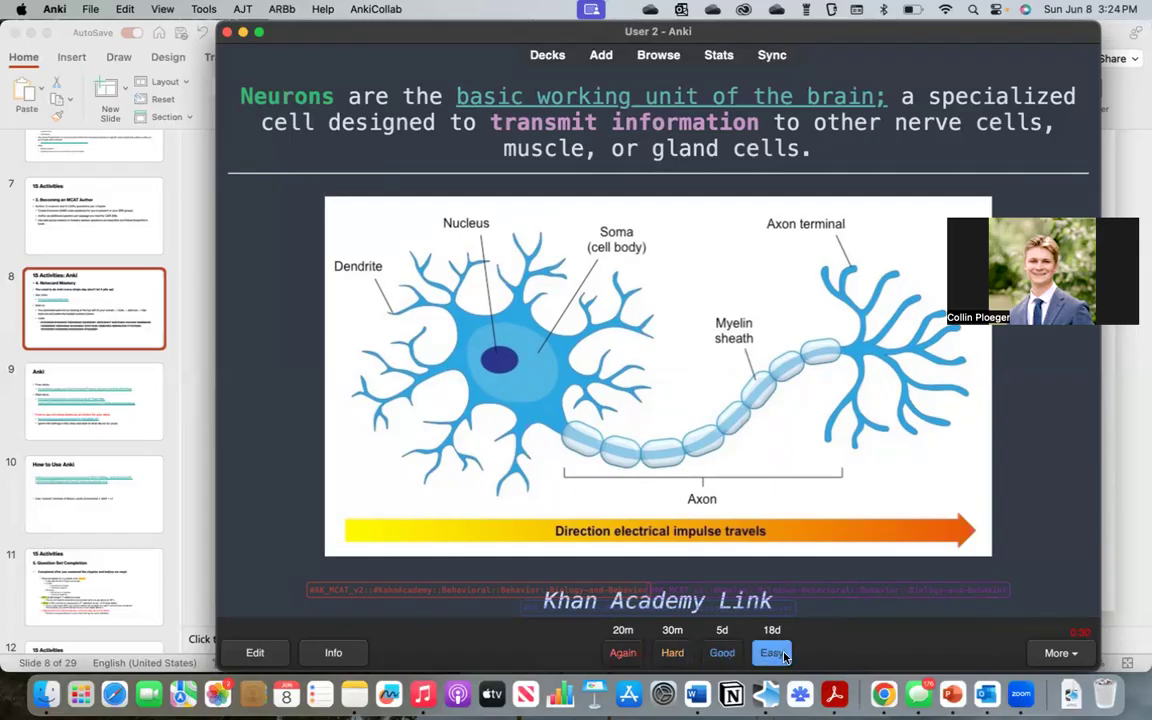
pyautogui.scroll(-3, 812, 532)
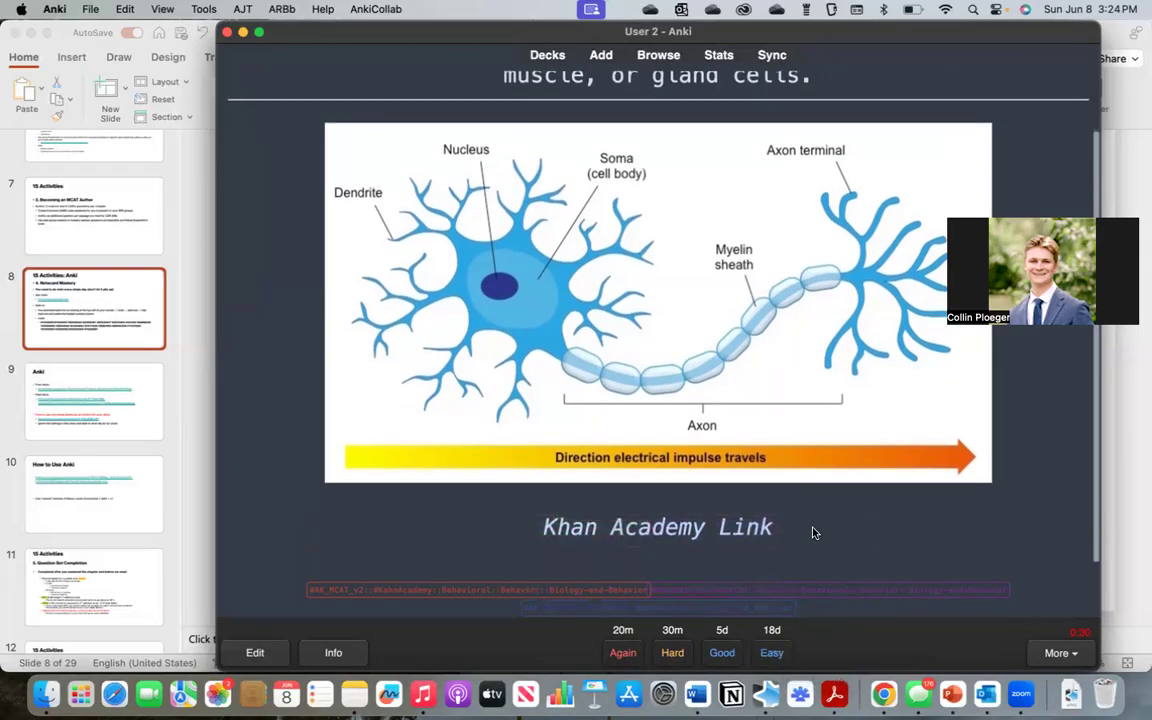
pyautogui.press('2')
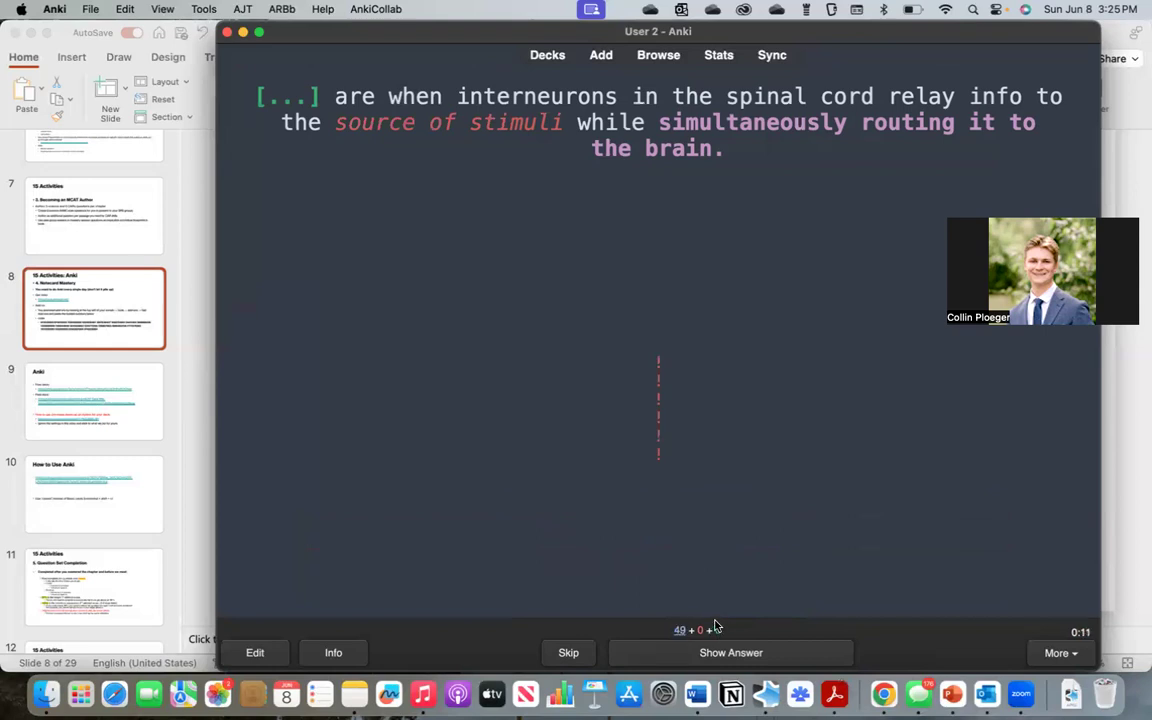
pyautogui.press('space')
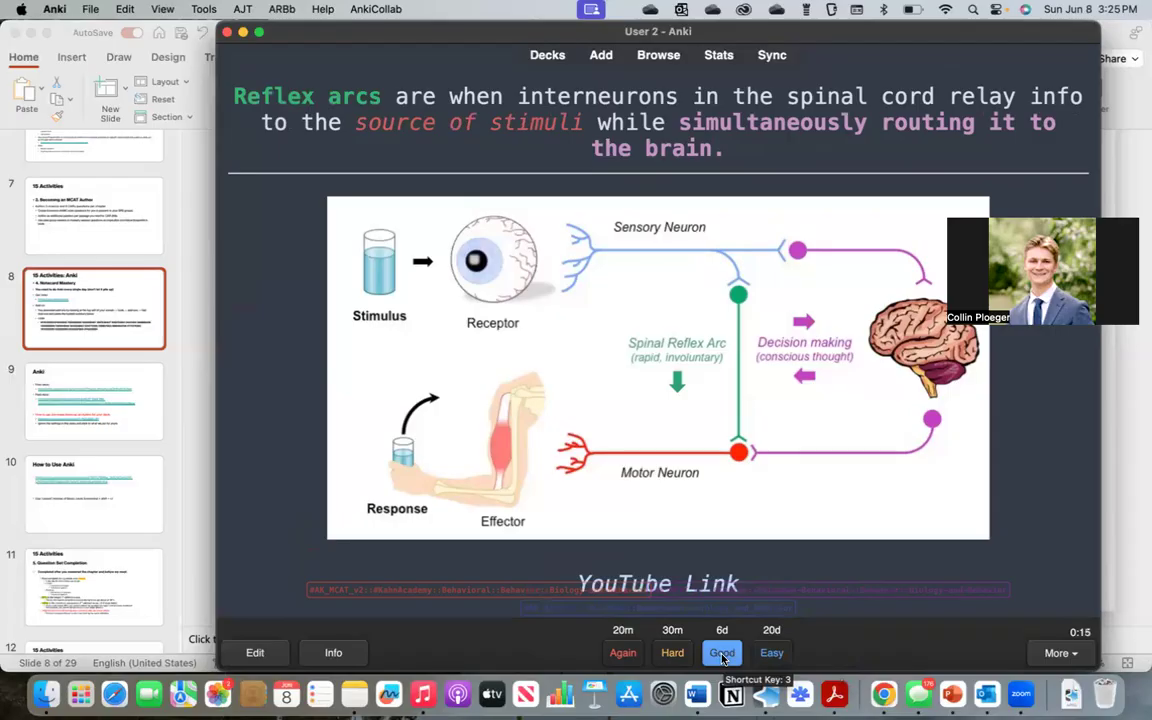
pyautogui.click(722, 653)
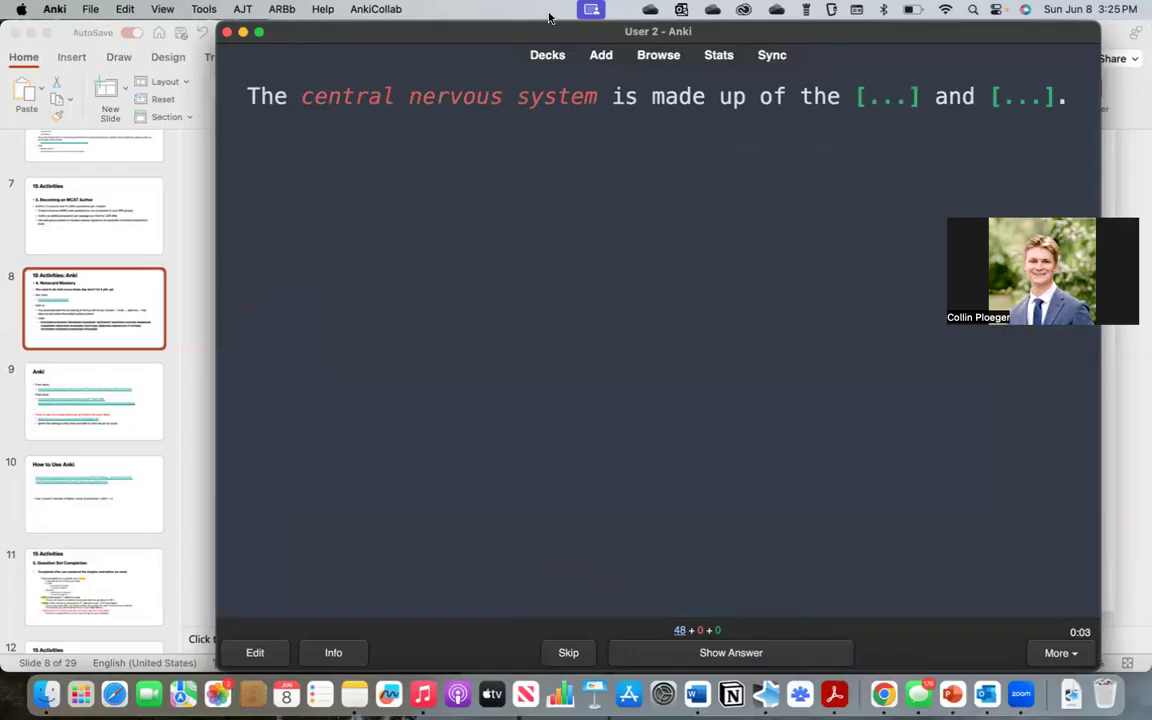
# Check the study overview of MileDown's MCAT Decks, highlighting its new-card line, and return to the deck list
pyautogui.click(548, 54)
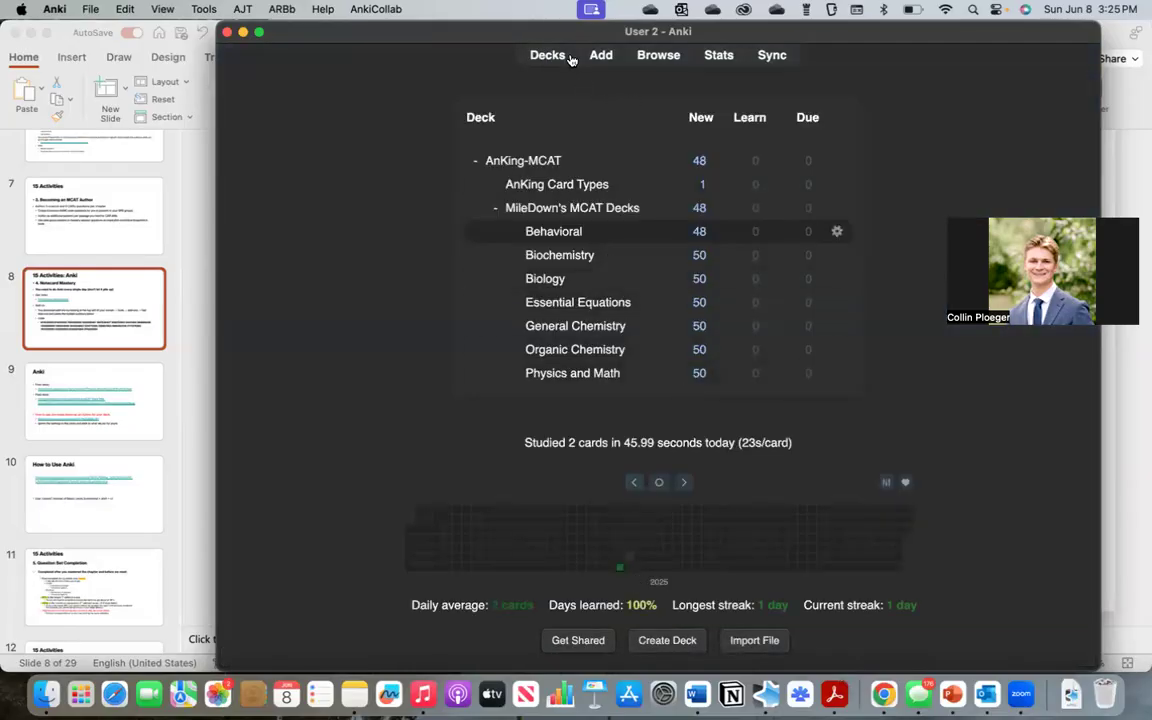
pyautogui.click(557, 208)
pyautogui.scroll(-1, 640, 360)
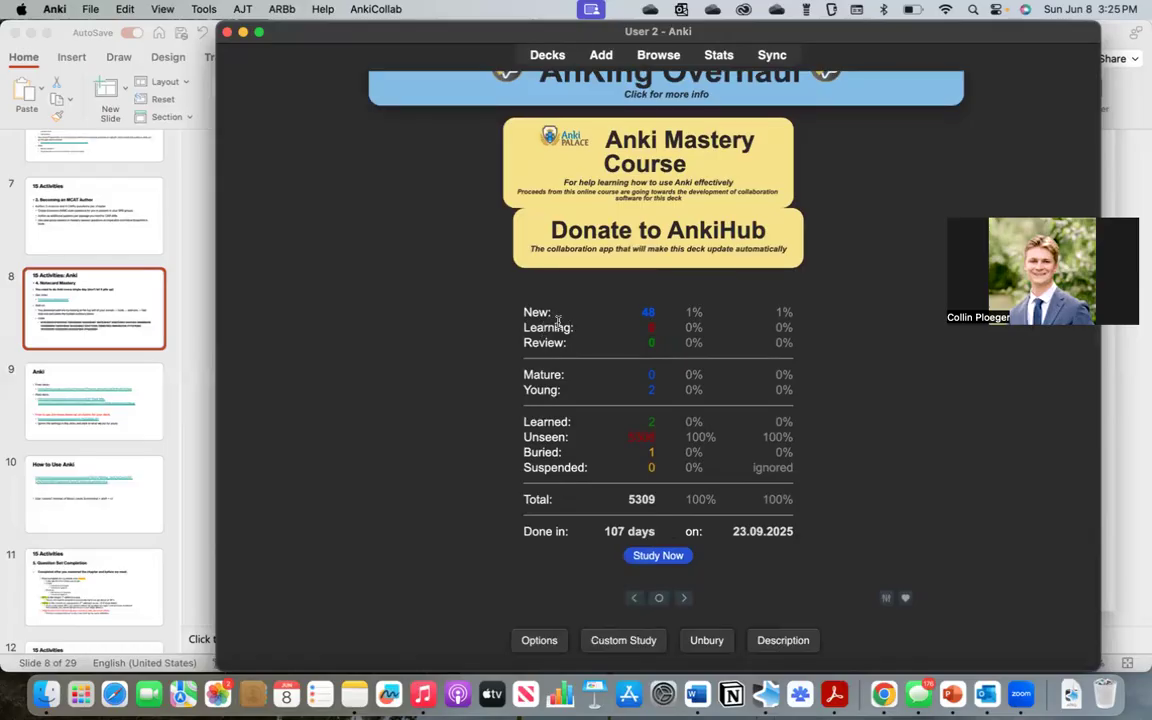
pyautogui.moveTo(522, 313); pyautogui.dragTo(604, 318)
pyautogui.scroll(2, 674, 344)
pyautogui.click(547, 57)
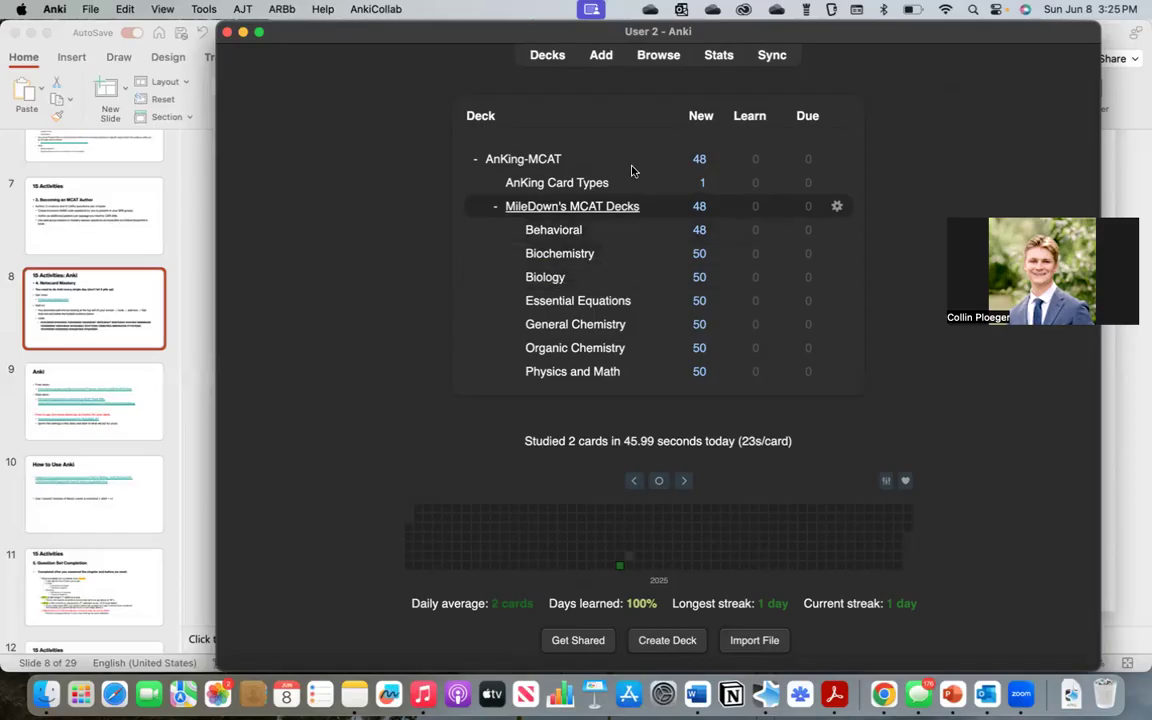
# Open the card browser and enlarge its window to show more of the sidebar and card editor
pyautogui.click(659, 58)
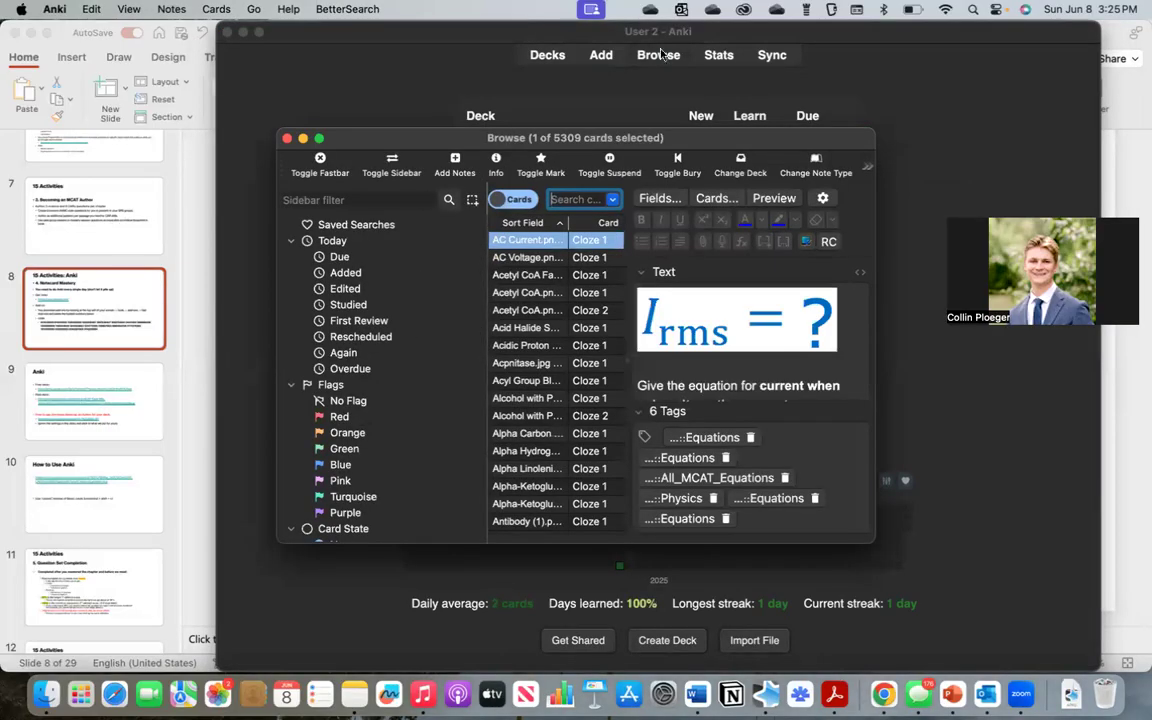
pyautogui.moveTo(873, 130); pyautogui.dragTo(1029, 76)
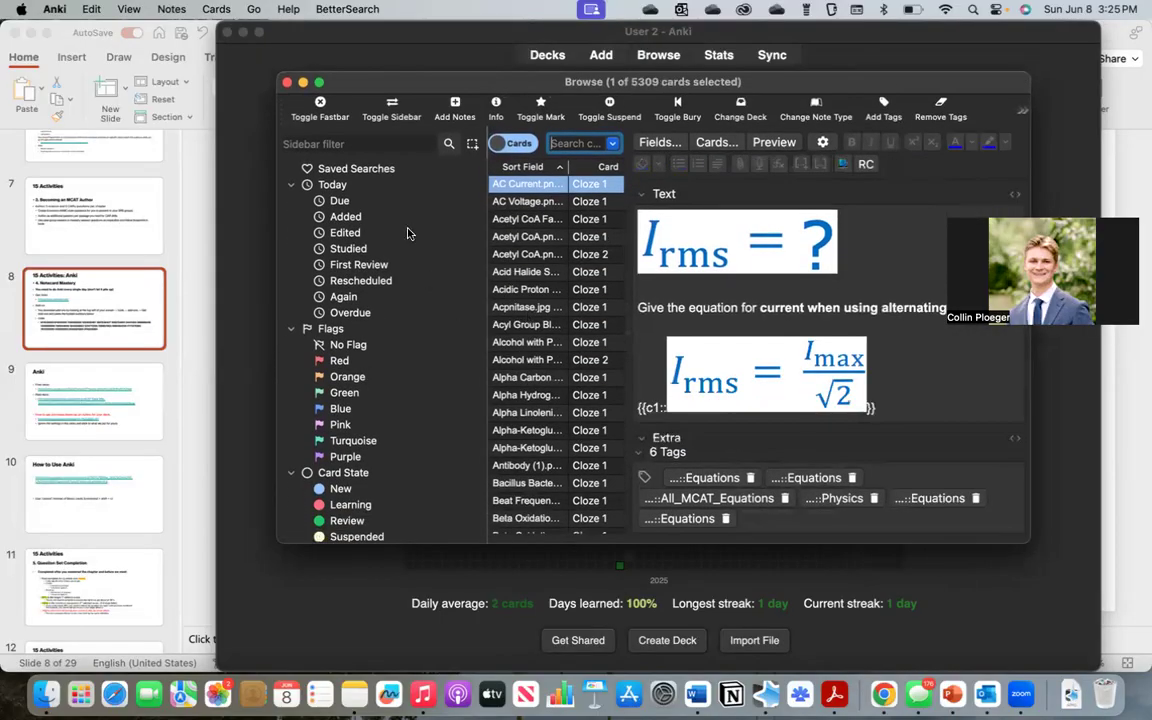
pyautogui.scroll(-10, 406, 260)
pyautogui.scroll(-2, 406, 309)
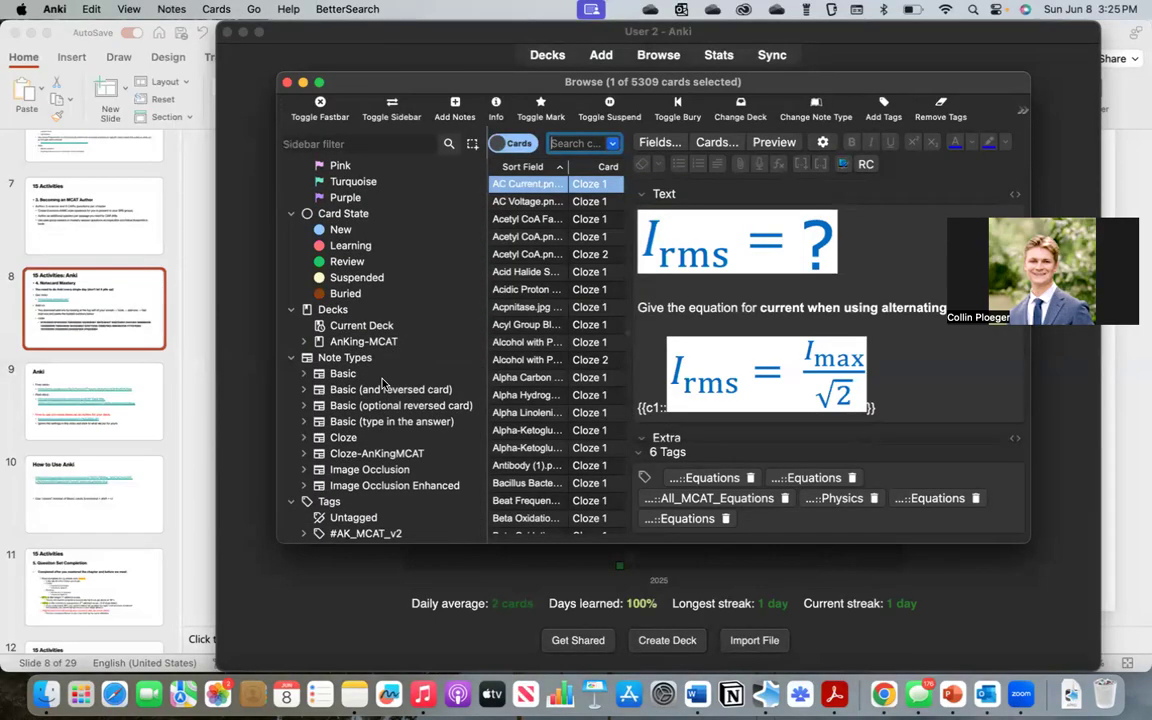
# Examine the subdecks of AnKing-MCAT and MileDown's MCAT Decks in the sidebar, and collapse the deck tree again
pyautogui.click(304, 342)
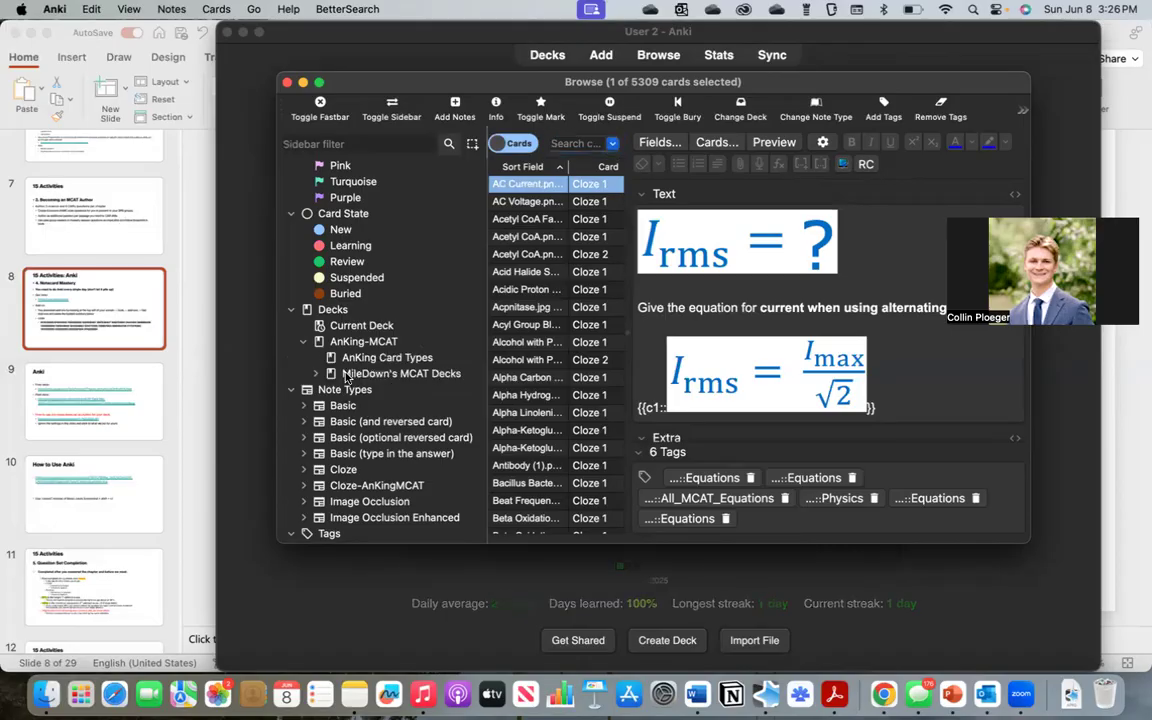
pyautogui.click(304, 342)
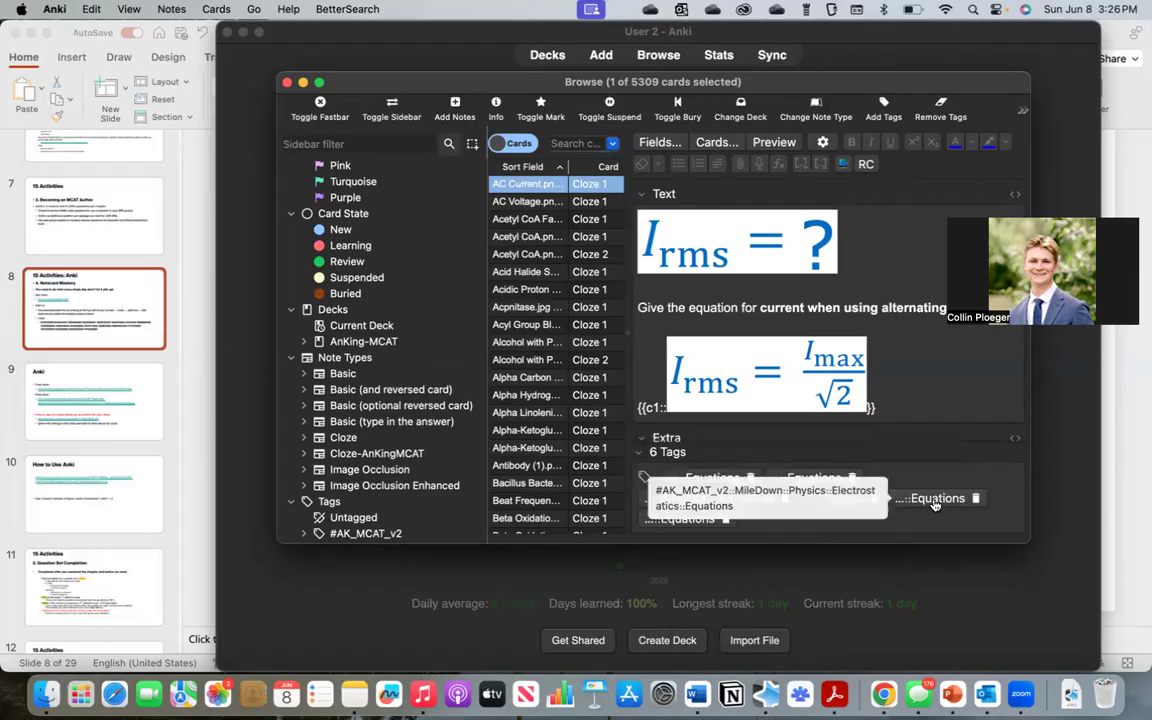
pyautogui.click(304, 342)
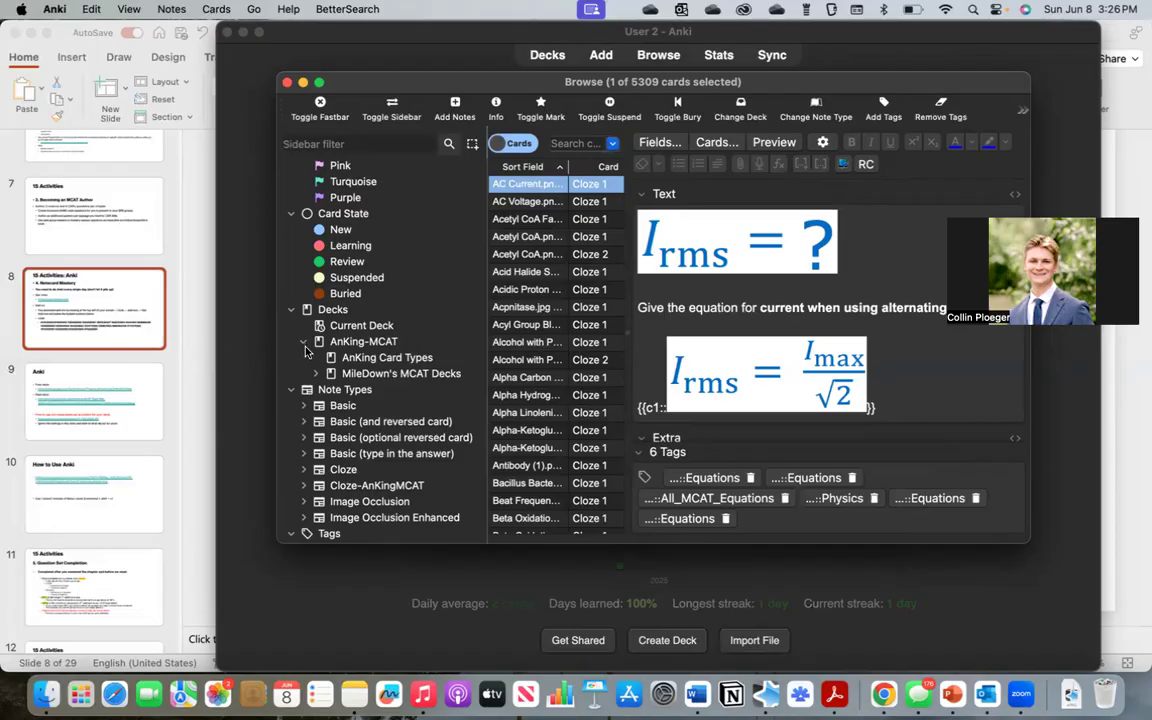
pyautogui.click(317, 374)
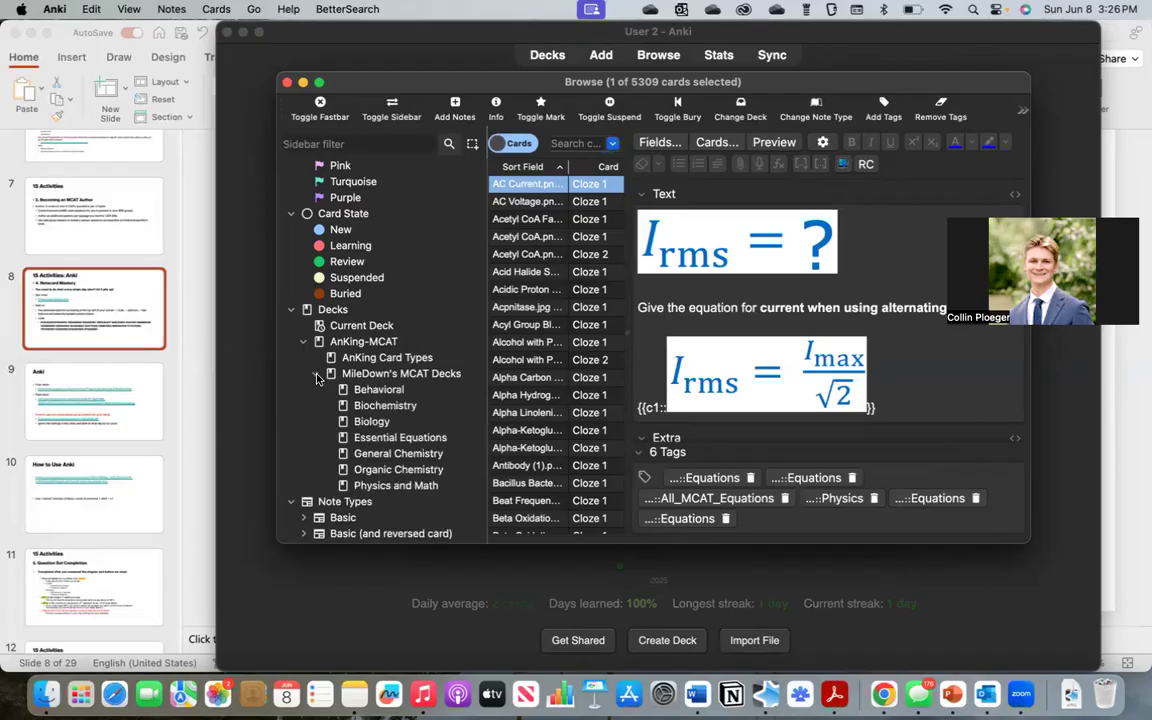
pyautogui.scroll(-2, 306, 358)
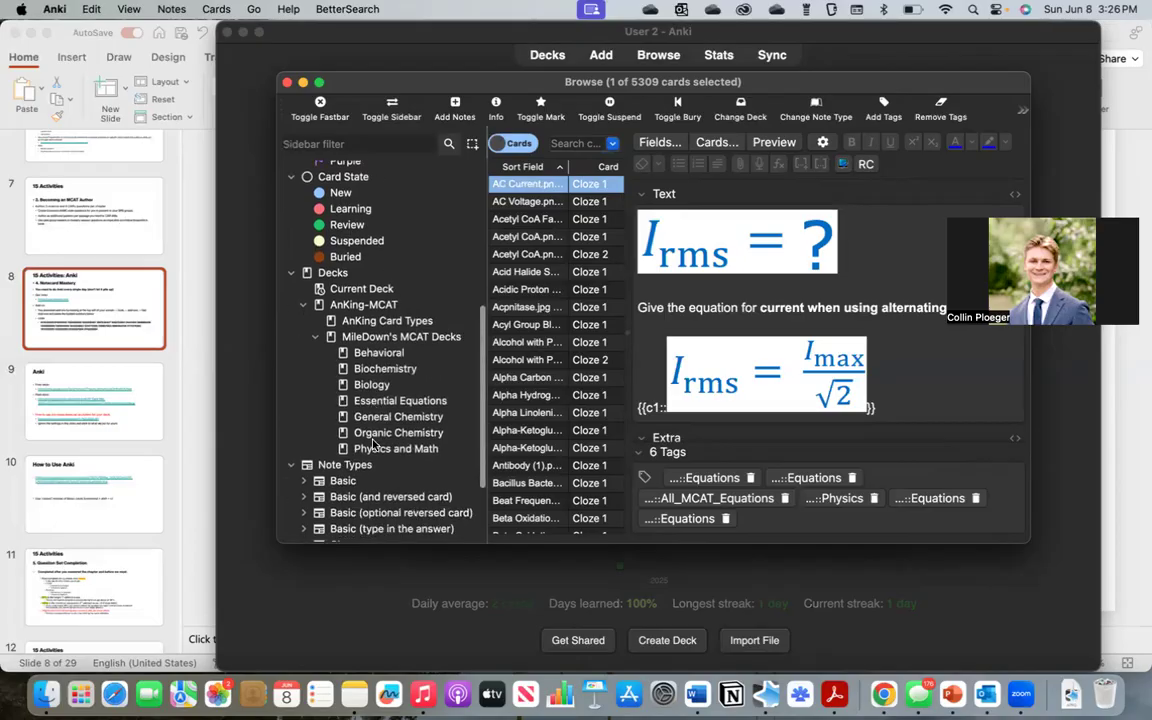
pyautogui.click(304, 306)
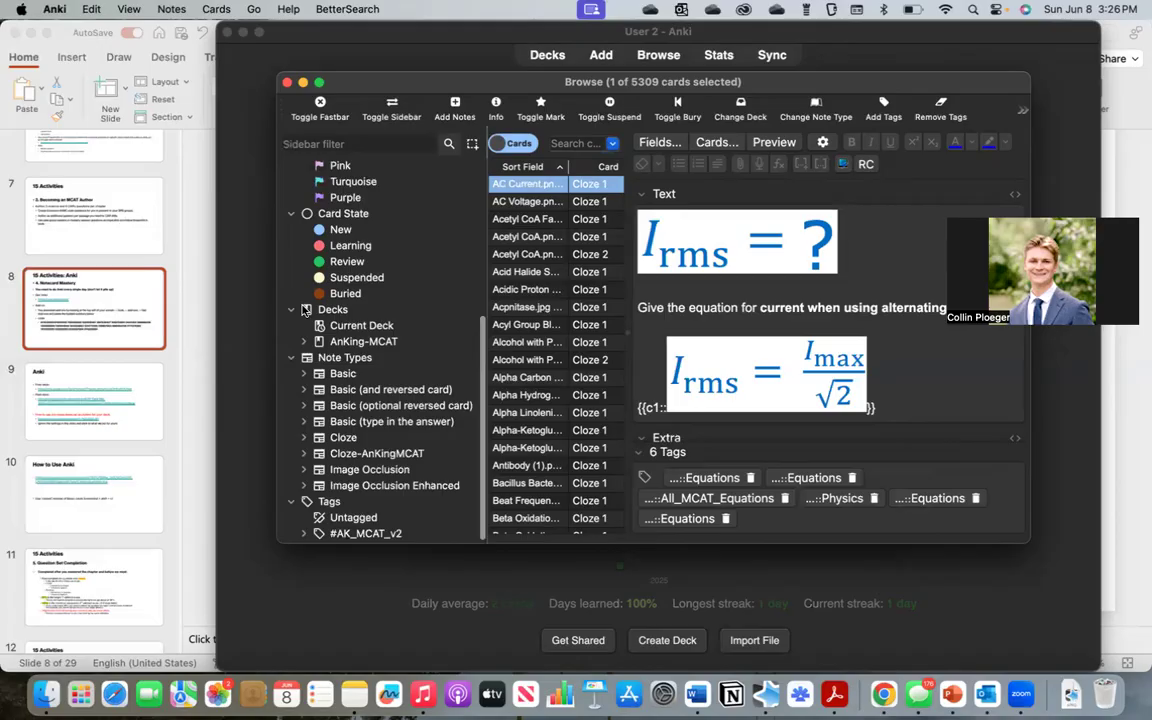
# Expand the #AK_MCAT_v2 tag and its #KahnAcademy branch to show the subject tags
pyautogui.click(304, 534)
pyautogui.scroll(-4, 360, 460)
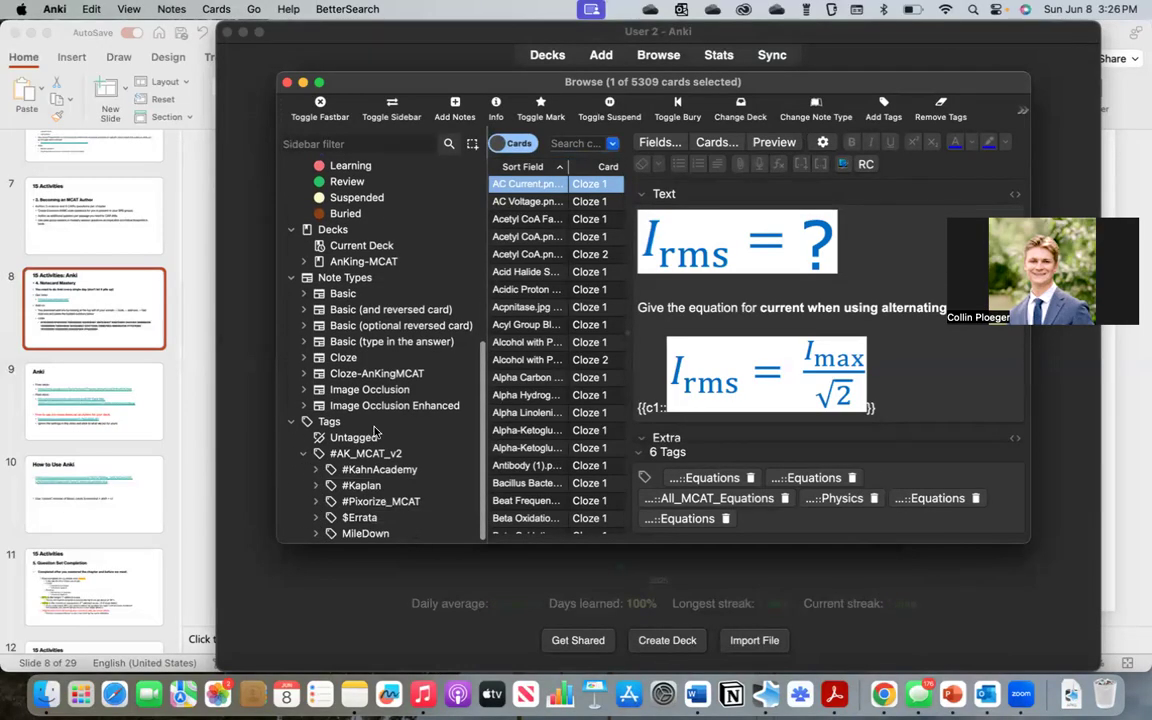
pyautogui.click(291, 421)
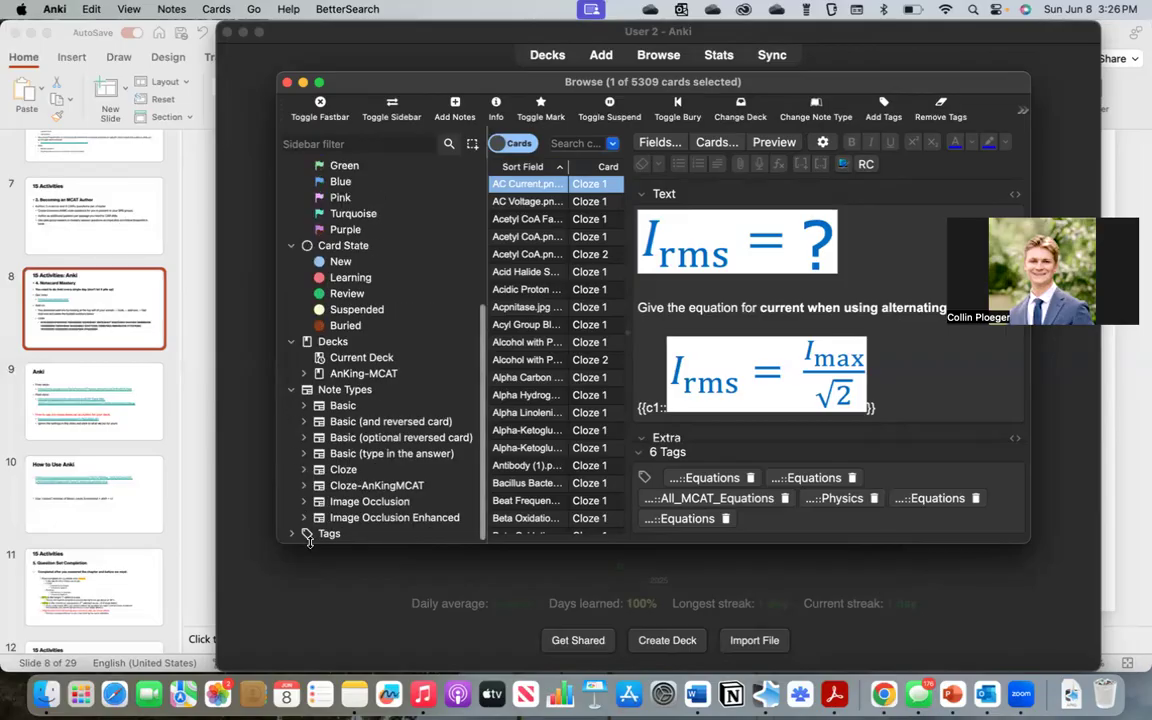
pyautogui.click(291, 533)
pyautogui.scroll(-3, 336, 455)
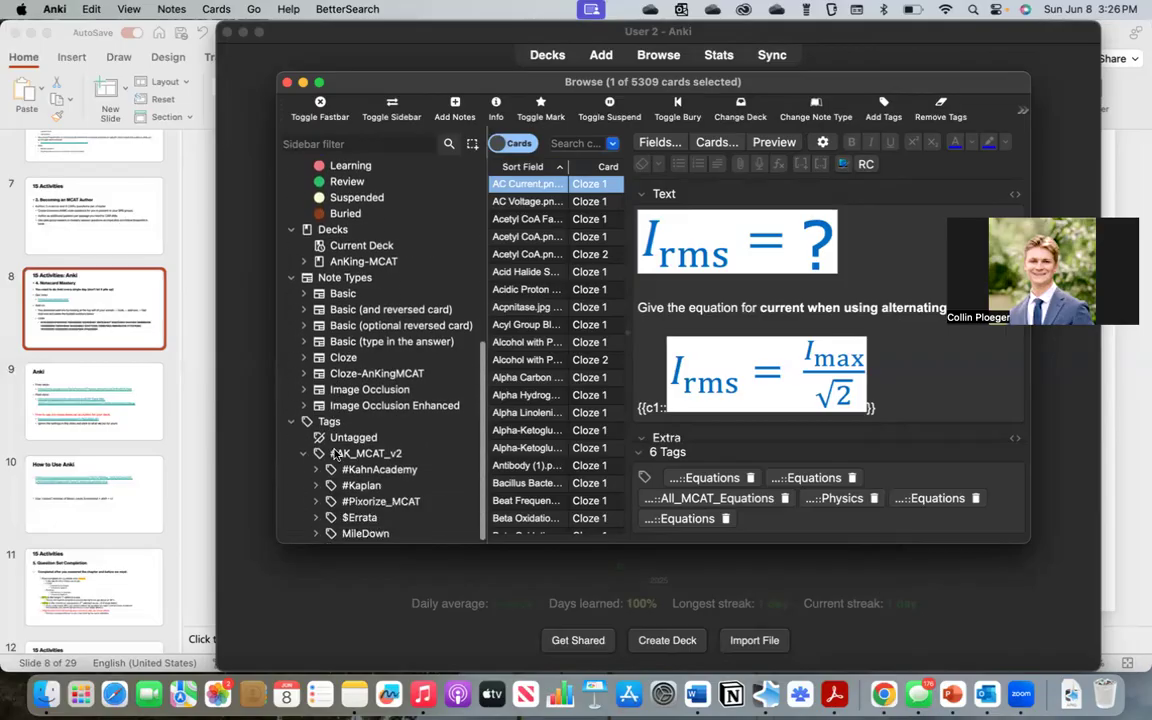
pyautogui.click(317, 470)
pyautogui.scroll(-3, 315, 485)
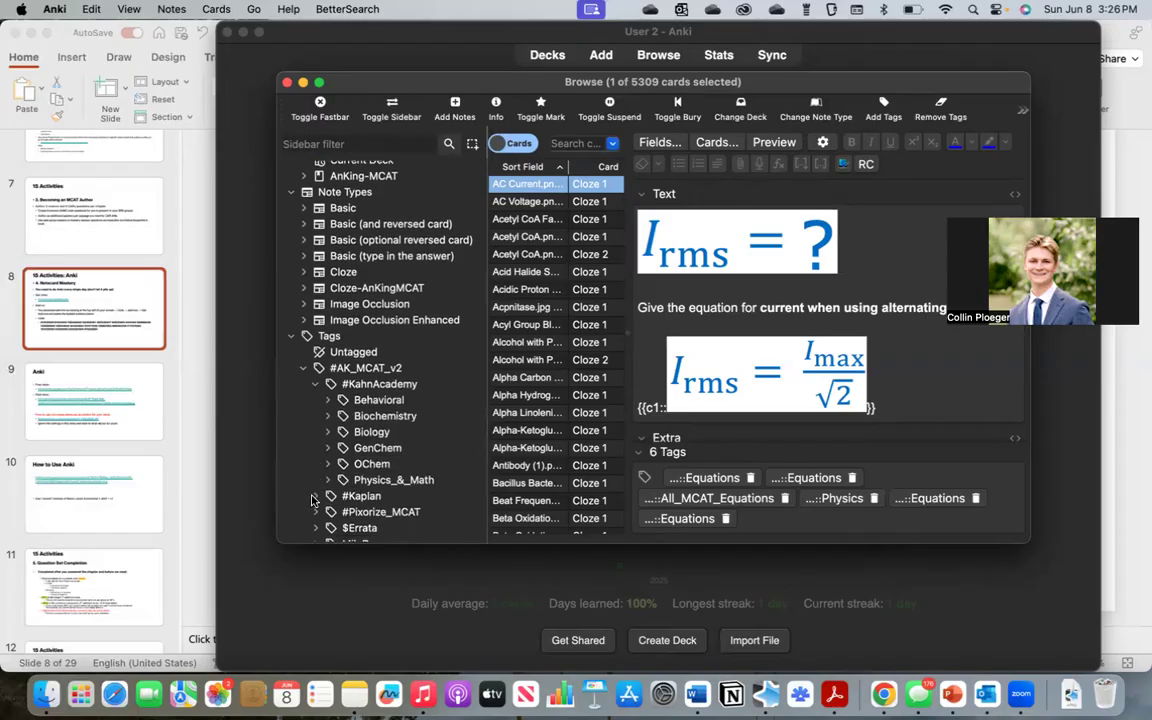
# Filter the cards by the #Kaplan tag and expand the #Kaplan, #Pixorize_MCAT and $Errata tag branches
pyautogui.click(313, 497)
pyautogui.click(315, 485)
pyautogui.scroll(-3, 330, 505)
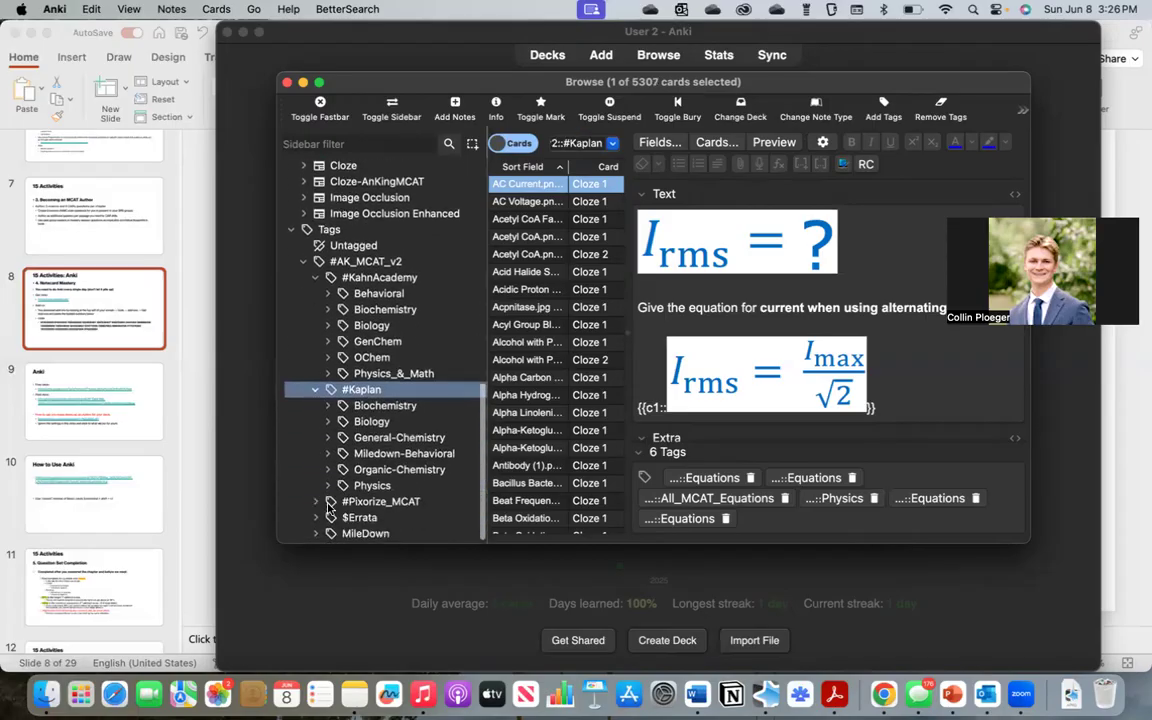
pyautogui.click(318, 502)
pyautogui.scroll(-3, 318, 509)
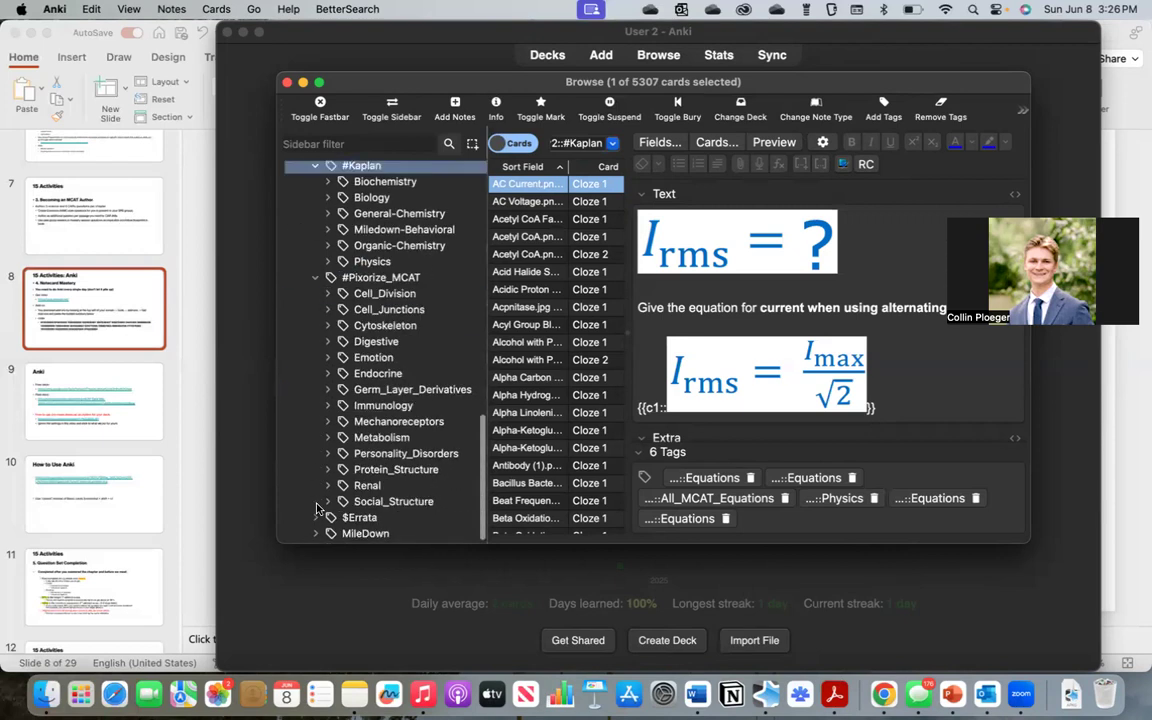
pyautogui.click(316, 517)
pyautogui.scroll(-1, 316, 530)
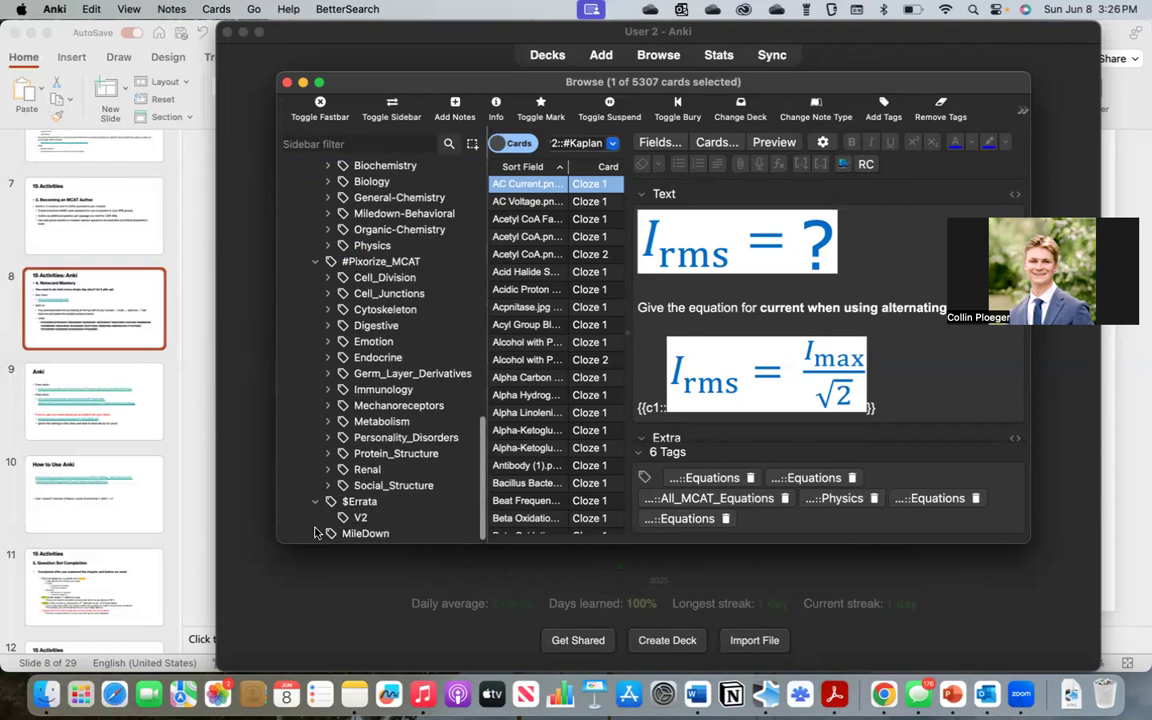
# Look through the sidebar's sections and the expanded tag branches, and widen the browser window
pyautogui.scroll(15, 336, 407)
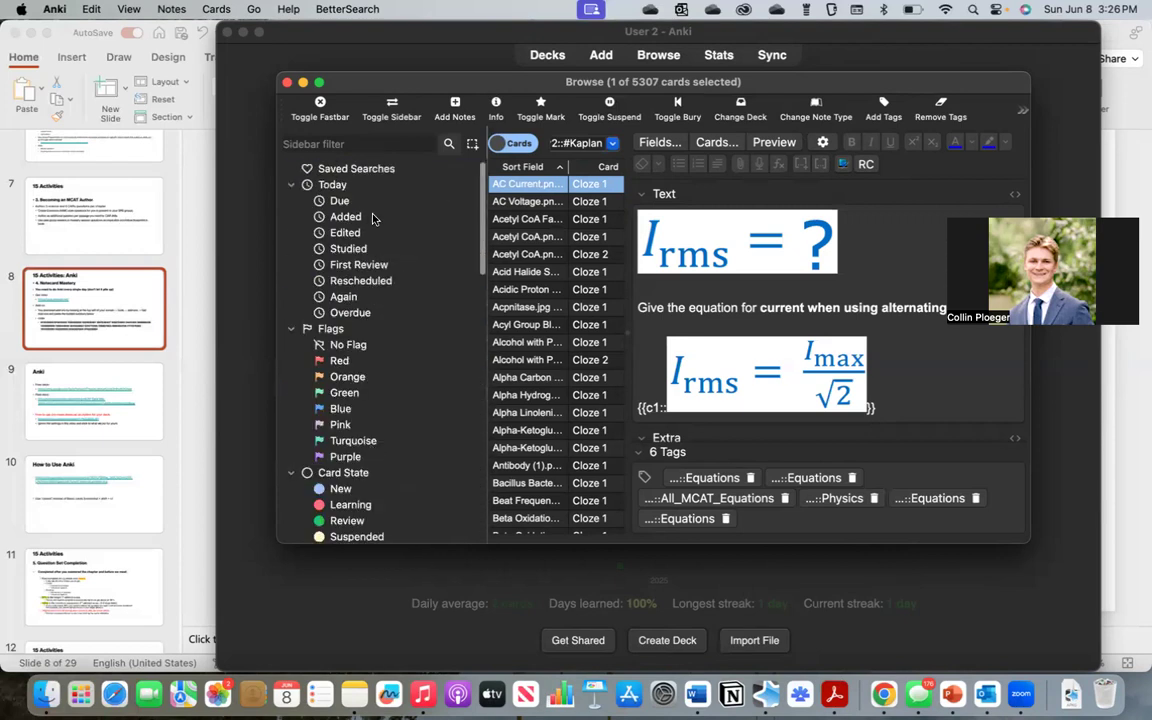
pyautogui.scroll(-10, 372, 218)
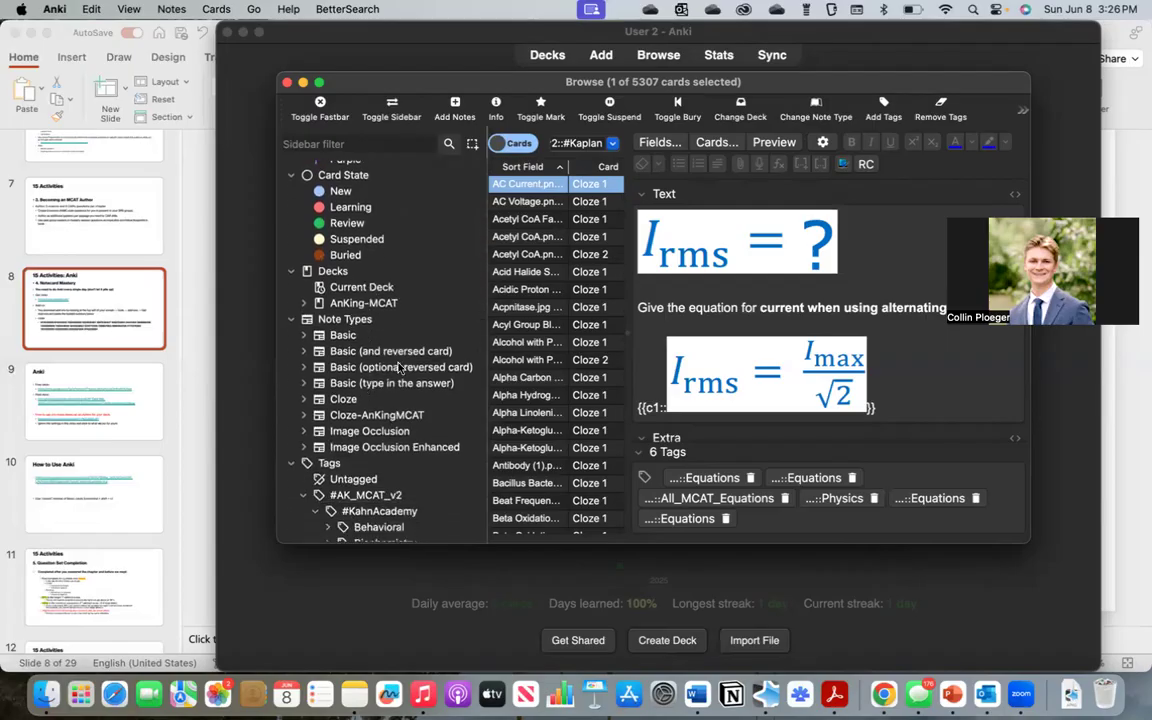
pyautogui.scroll(-6, 398, 368)
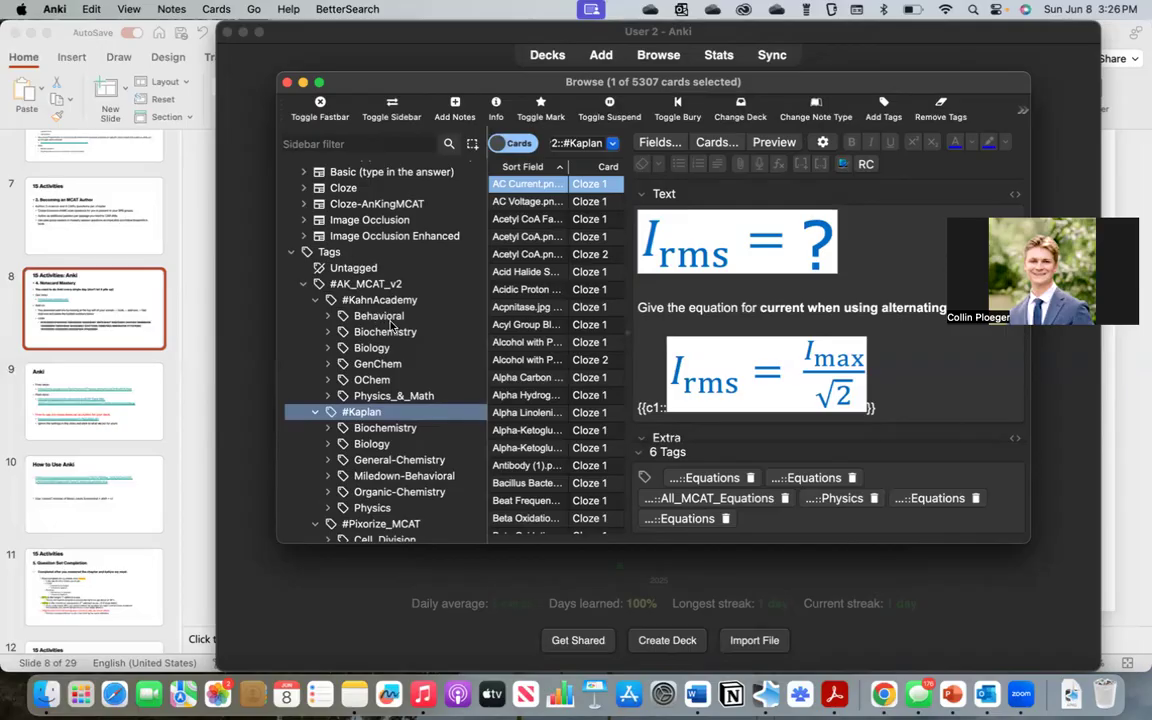
pyautogui.scroll(-2, 330, 360)
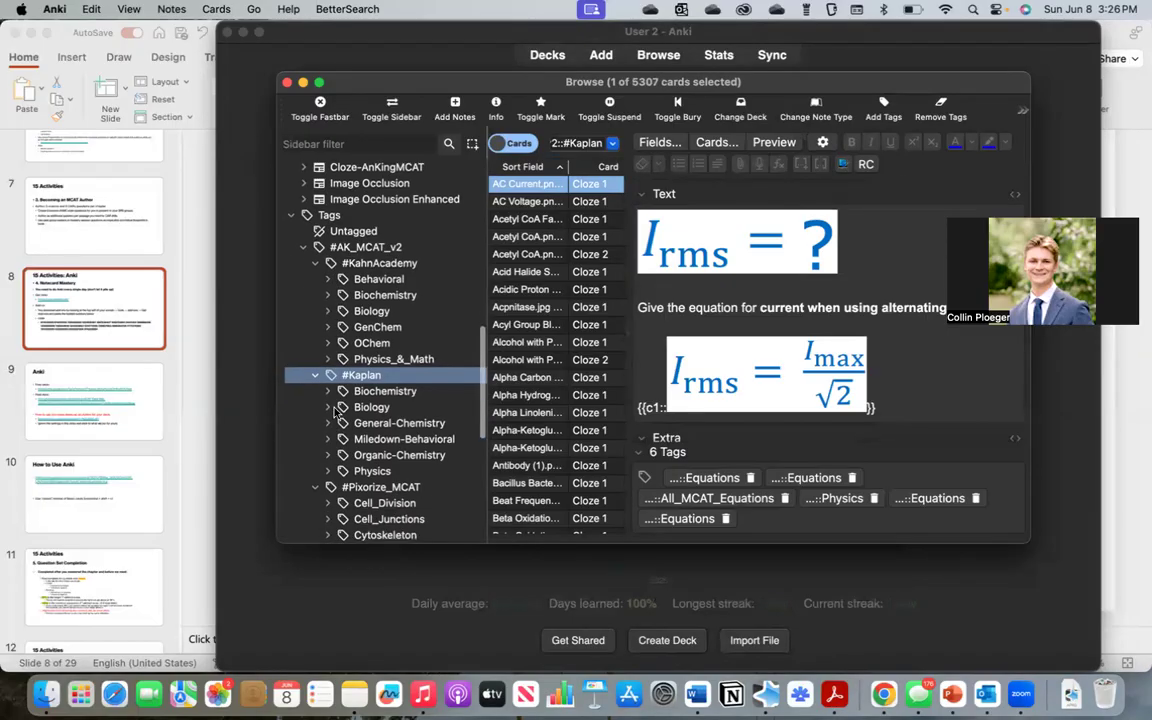
pyautogui.scroll(-5, 375, 430)
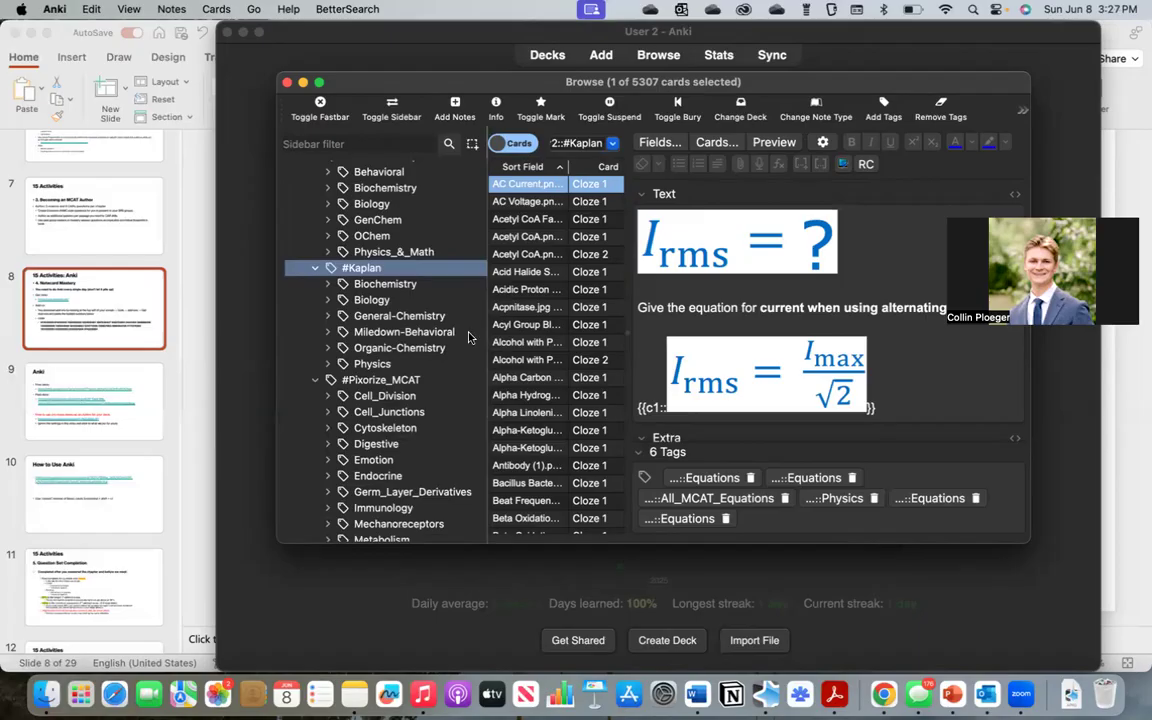
pyautogui.moveTo(279, 73); pyautogui.dragTo(171, 61)
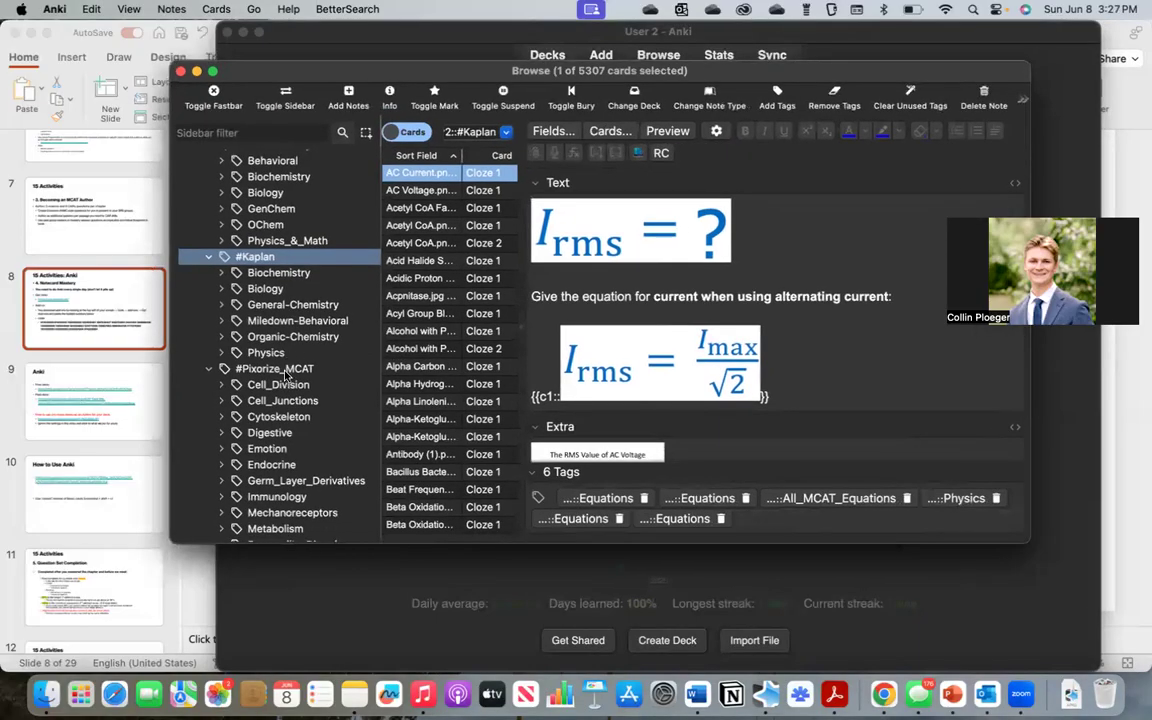
pyautogui.scroll(2, 287, 376)
pyautogui.scroll(3, 287, 376)
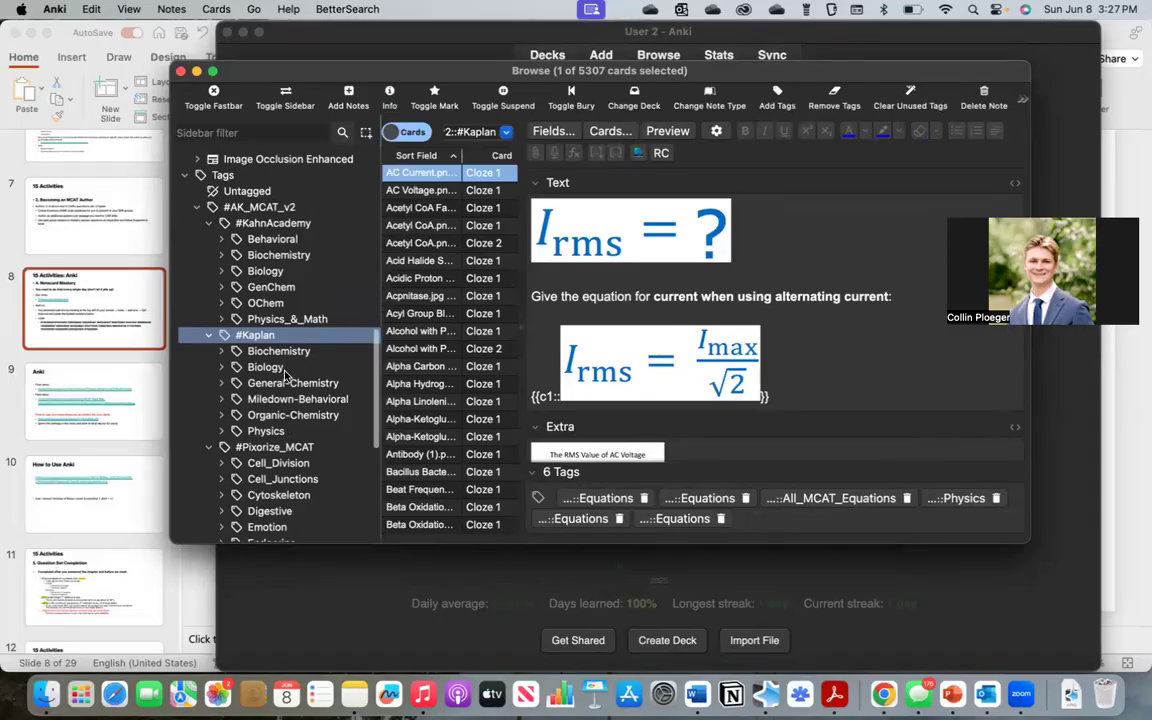
# Filter the browser to the Circuits tag under #KahnAcademy's Physics_&_Math and select all its cards in a widened list
pyautogui.click(222, 320)
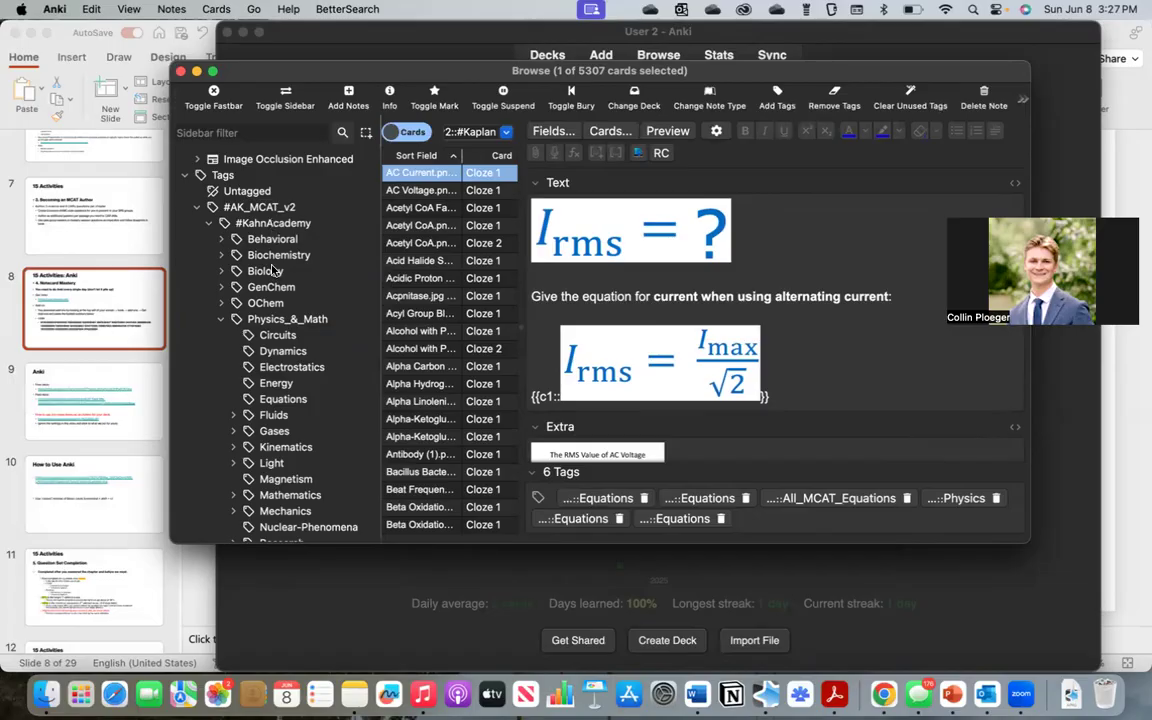
pyautogui.click(278, 335)
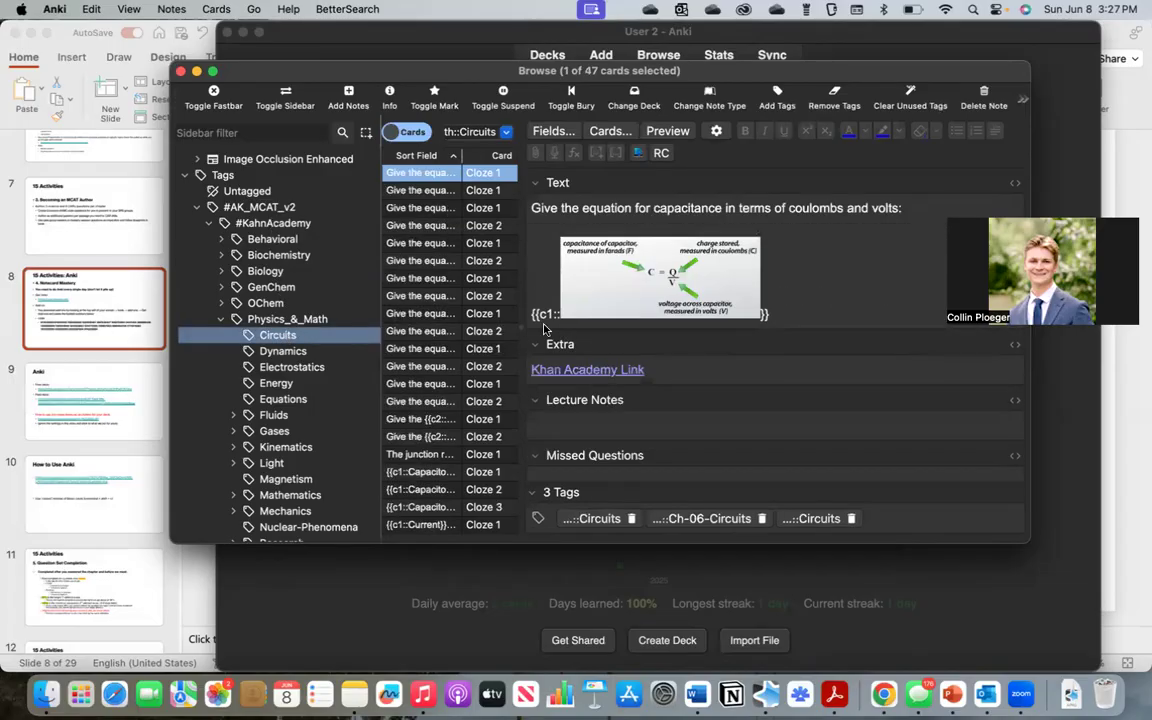
pyautogui.moveTo(521, 300); pyautogui.dragTo(700, 322)
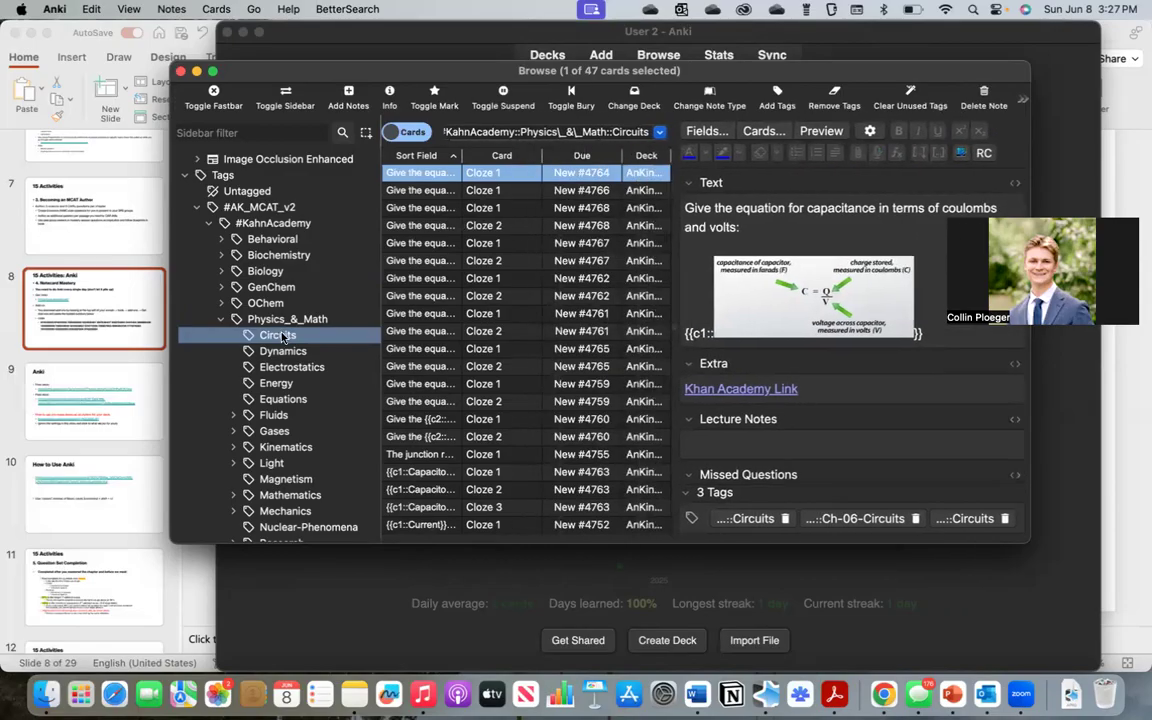
pyautogui.moveTo(522, 178); pyautogui.dragTo(538, 497)
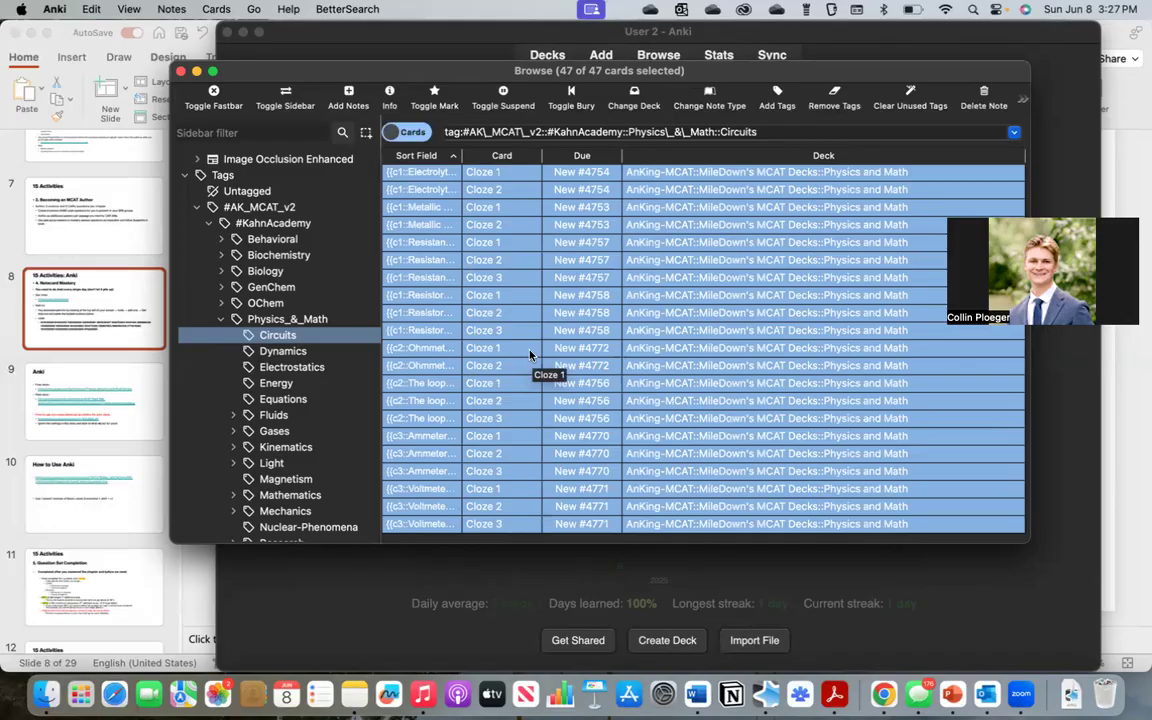
# View the contents of an electrolytic conduction card and the first two cards in the Circuits list
pyautogui.click(480, 190)
pyautogui.scroll(10, 480, 175)
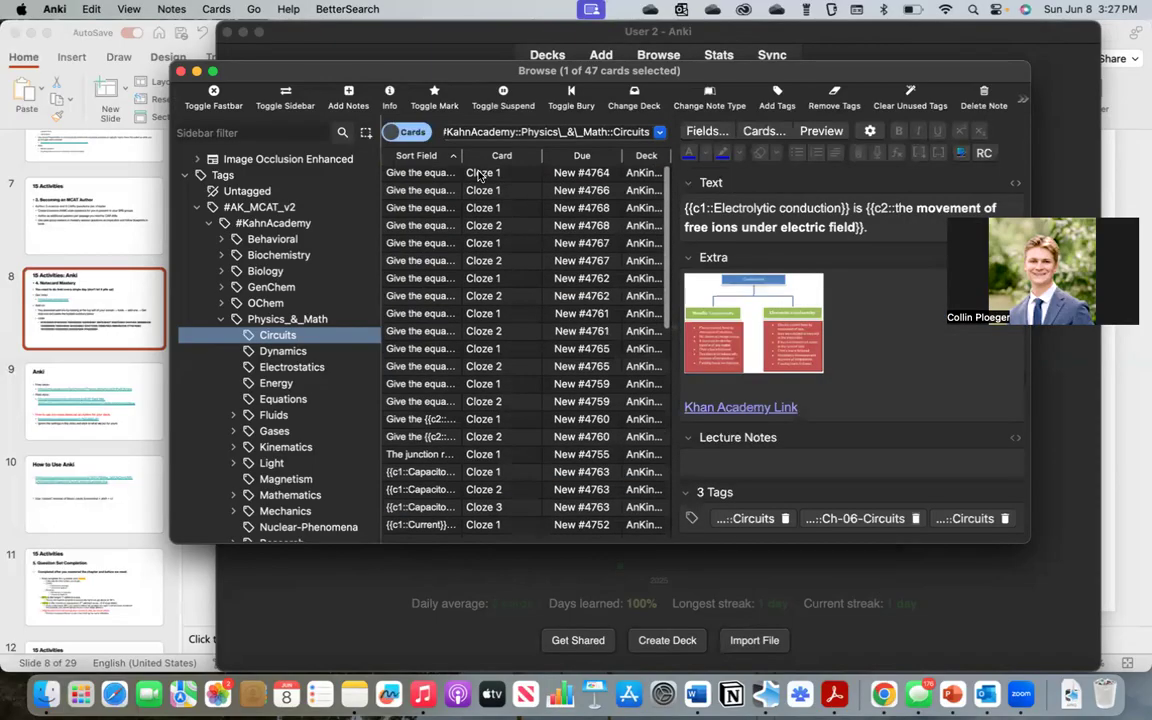
pyautogui.click(480, 173)
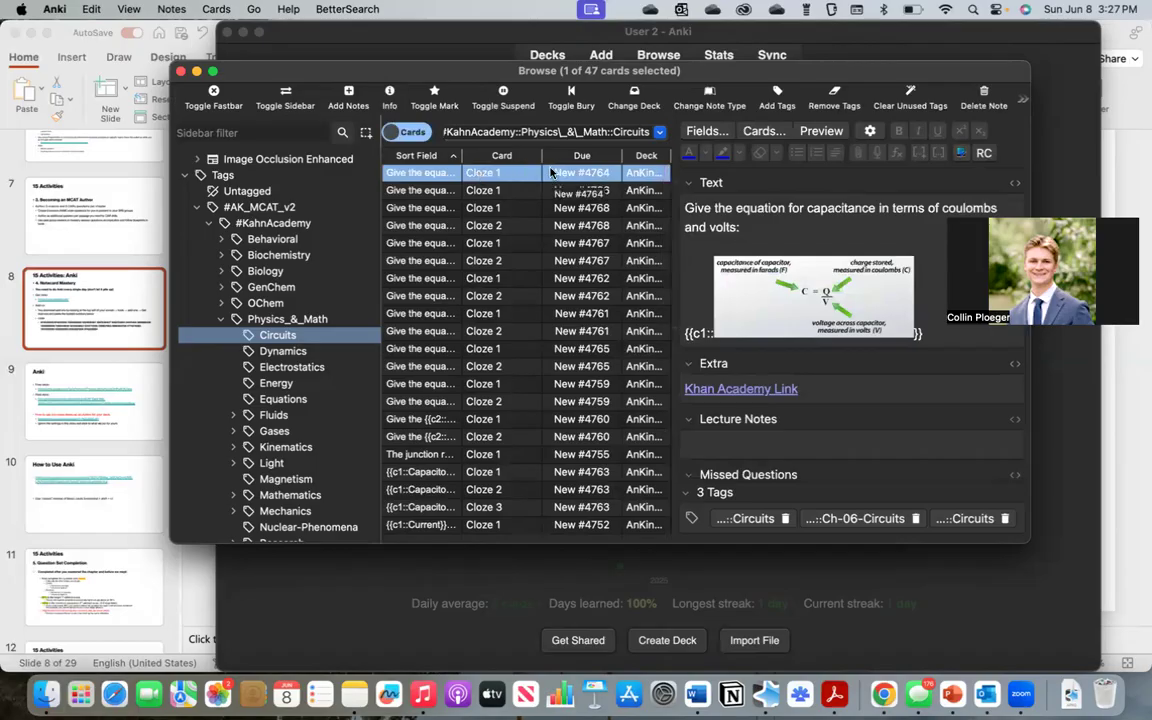
pyautogui.click(507, 191)
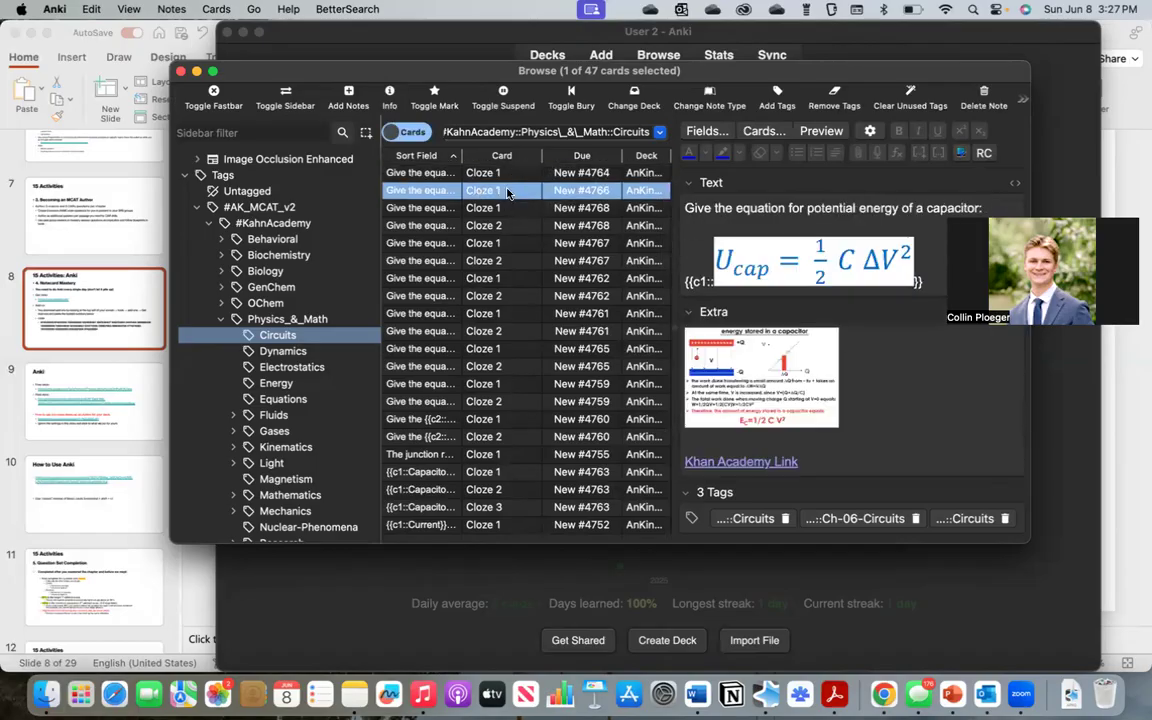
# Narrow the Circuits tag search with the term Resistors and look through several of the matching cards
pyautogui.click(648, 132)
pyautogui.write('Res')
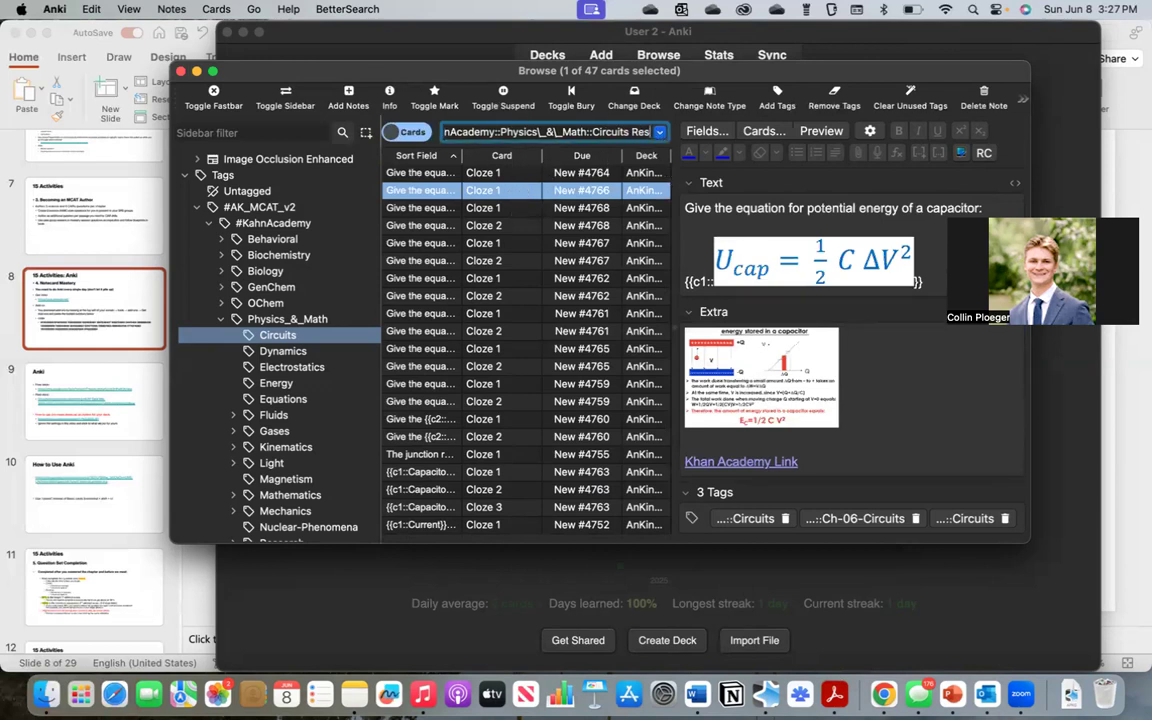
pyautogui.write('istors')
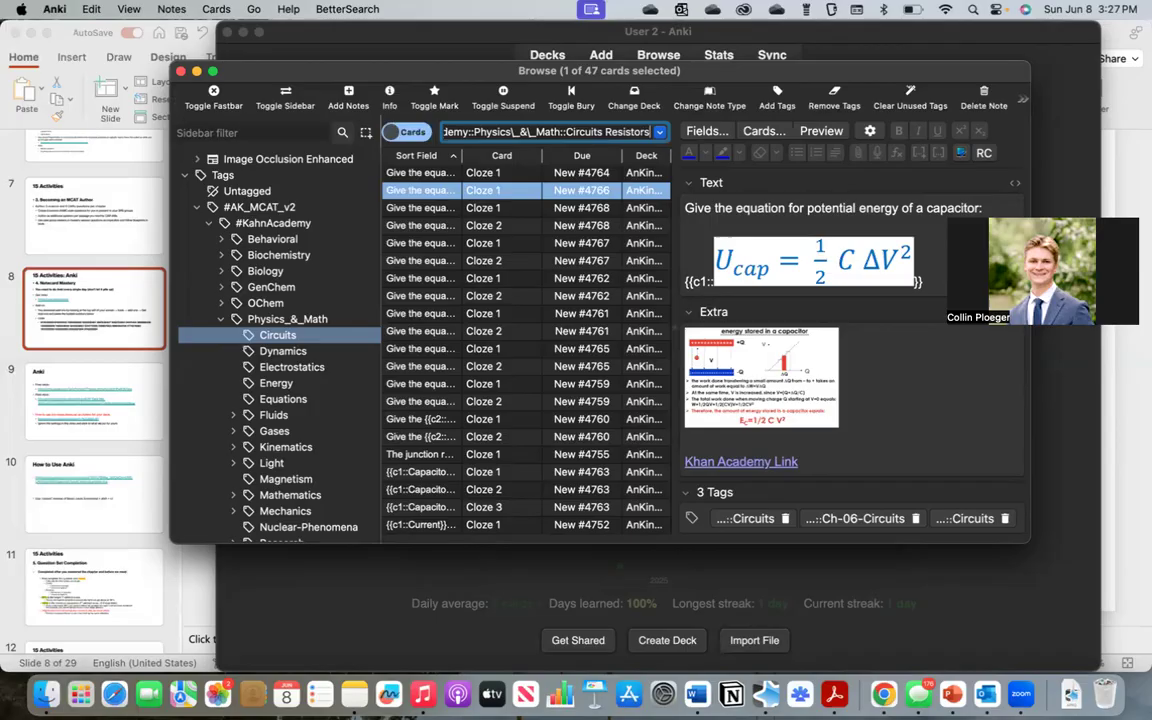
pyautogui.press('Return')
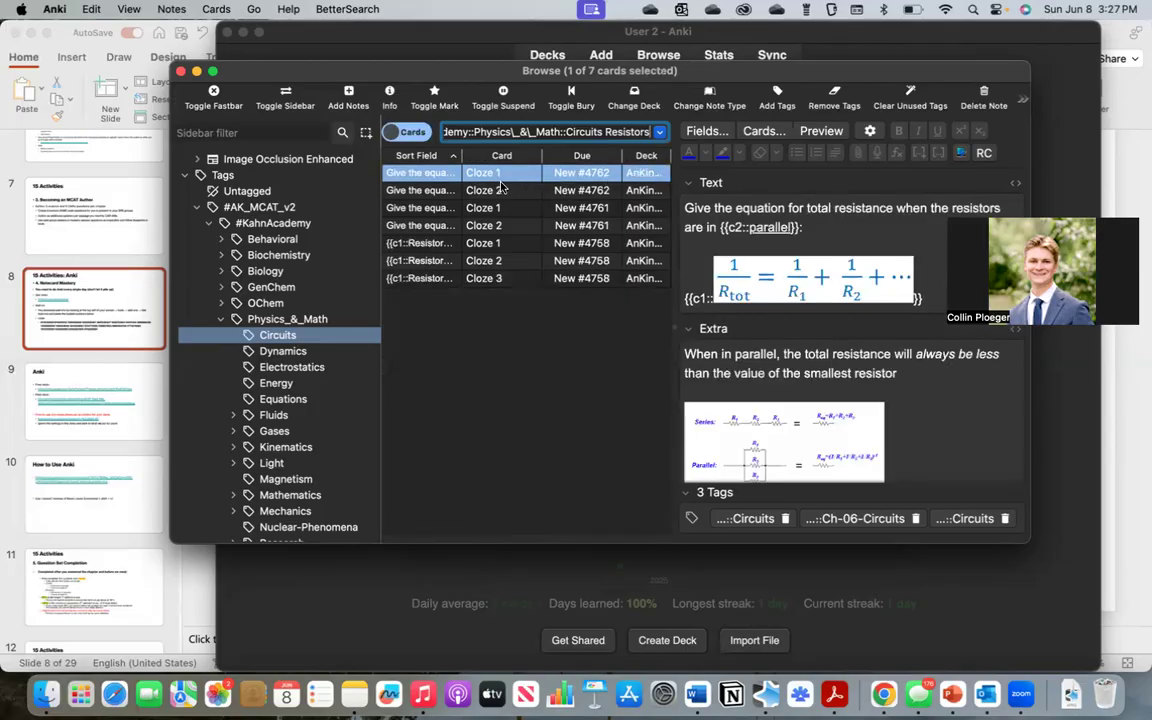
pyautogui.click(497, 191)
pyautogui.keyDown('shift'); pyautogui.click(505, 243); pyautogui.keyUp('shift')
pyautogui.click(506, 260)
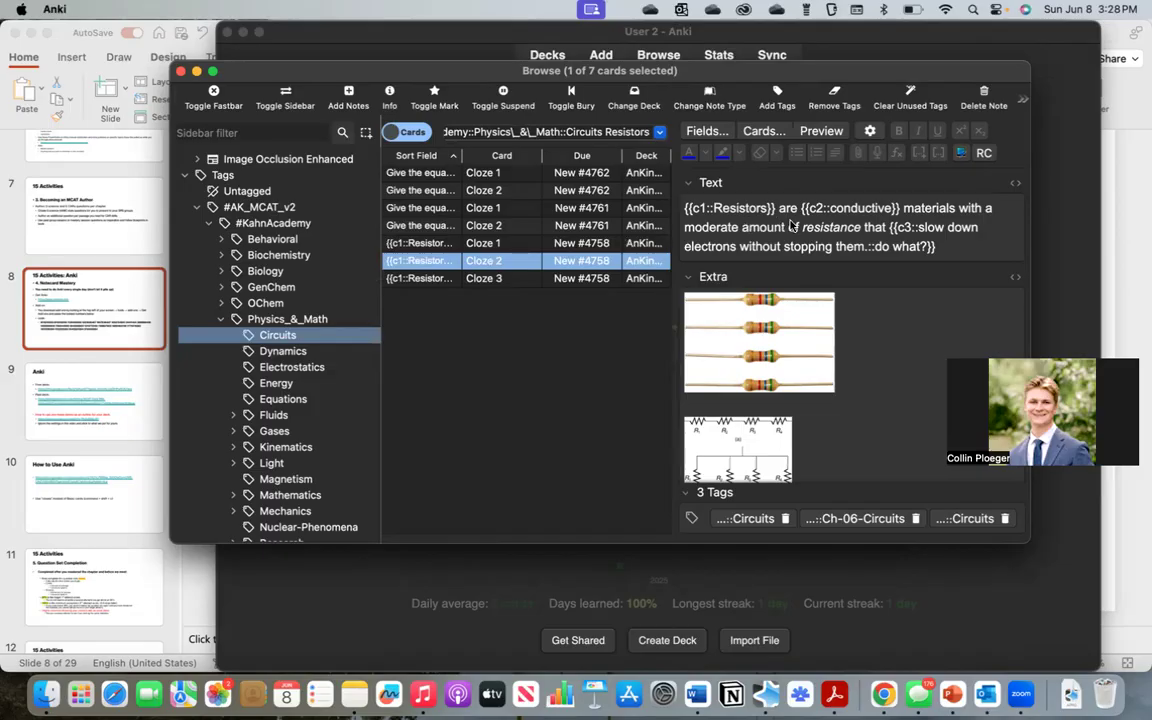
pyautogui.click(517, 207)
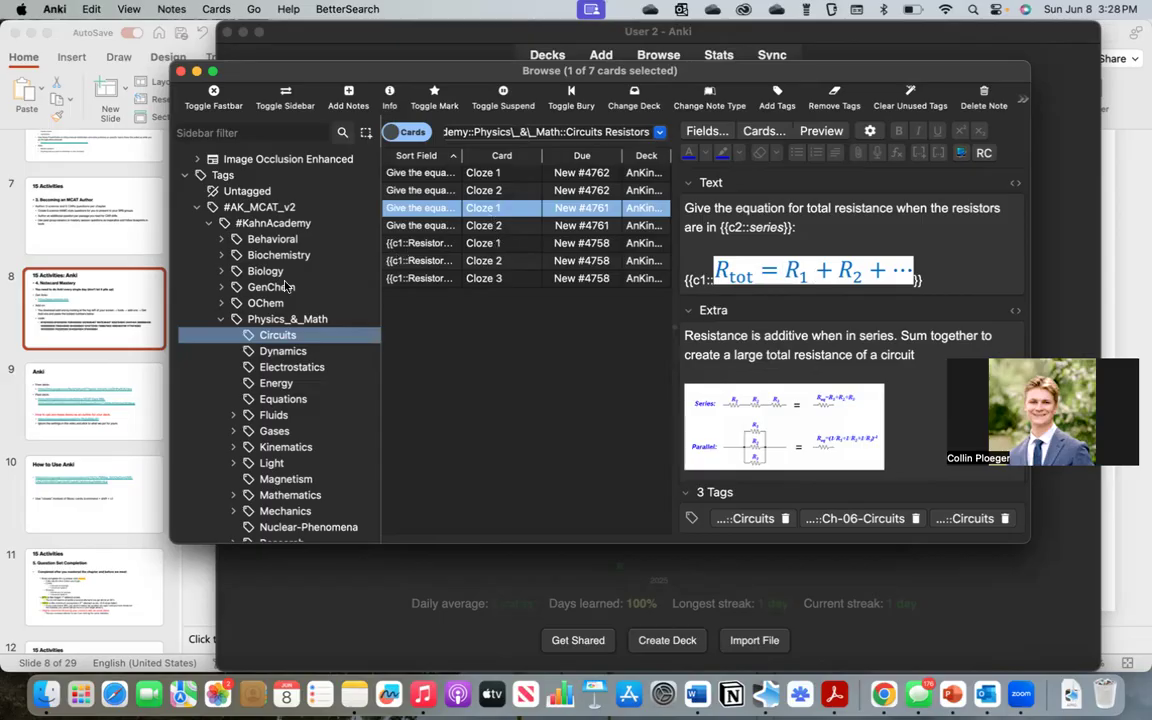
# Collapse the Physics_&_Math tag, close the card browser, and open the overview of MileDown's MCAT Decks
pyautogui.click(221, 319)
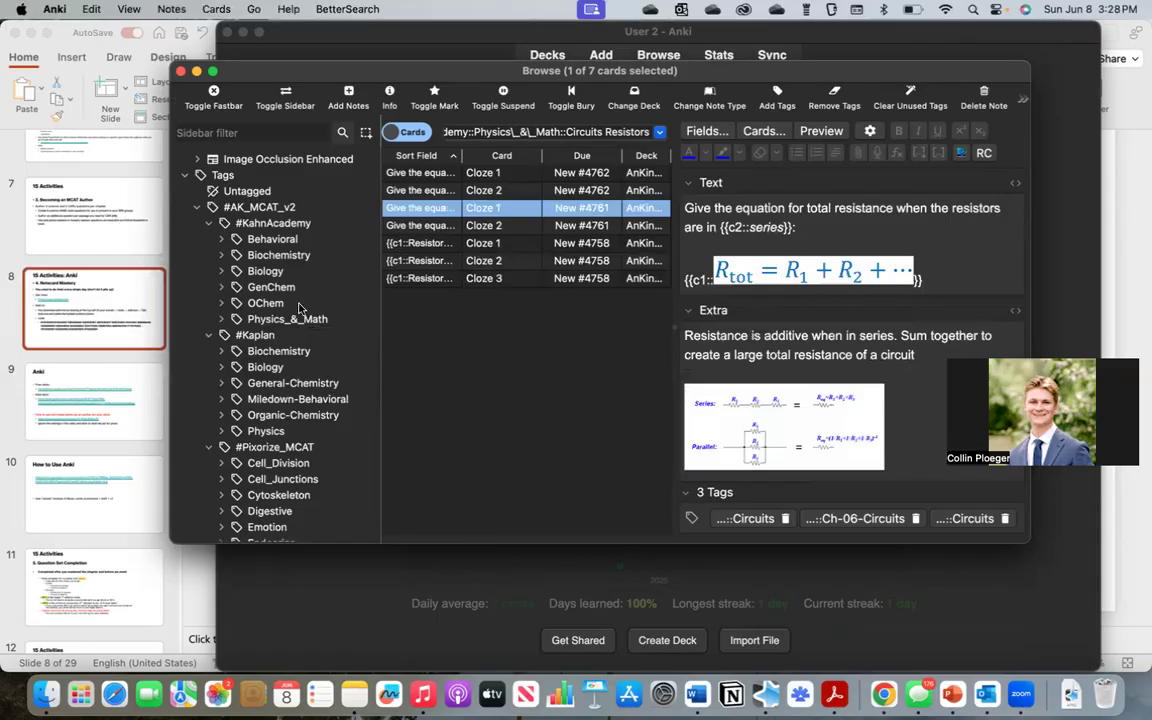
pyautogui.scroll(10, 298, 308)
pyautogui.scroll(-4, 298, 308)
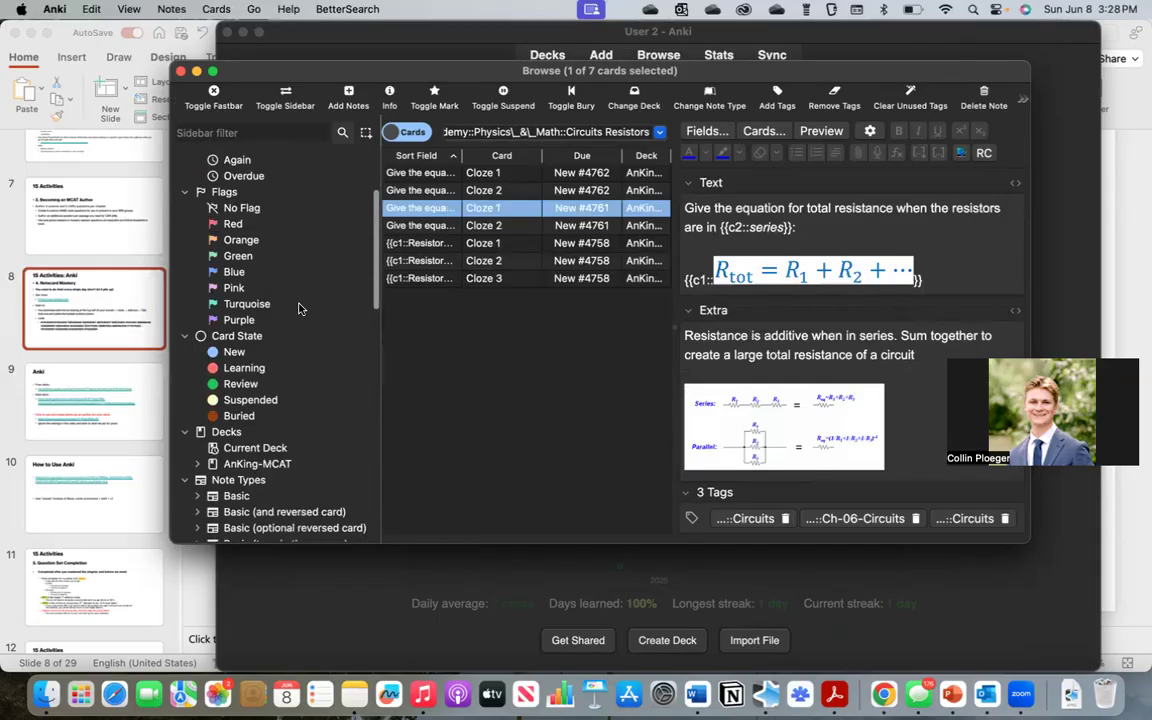
pyautogui.scroll(-3, 298, 308)
pyautogui.click(180, 71)
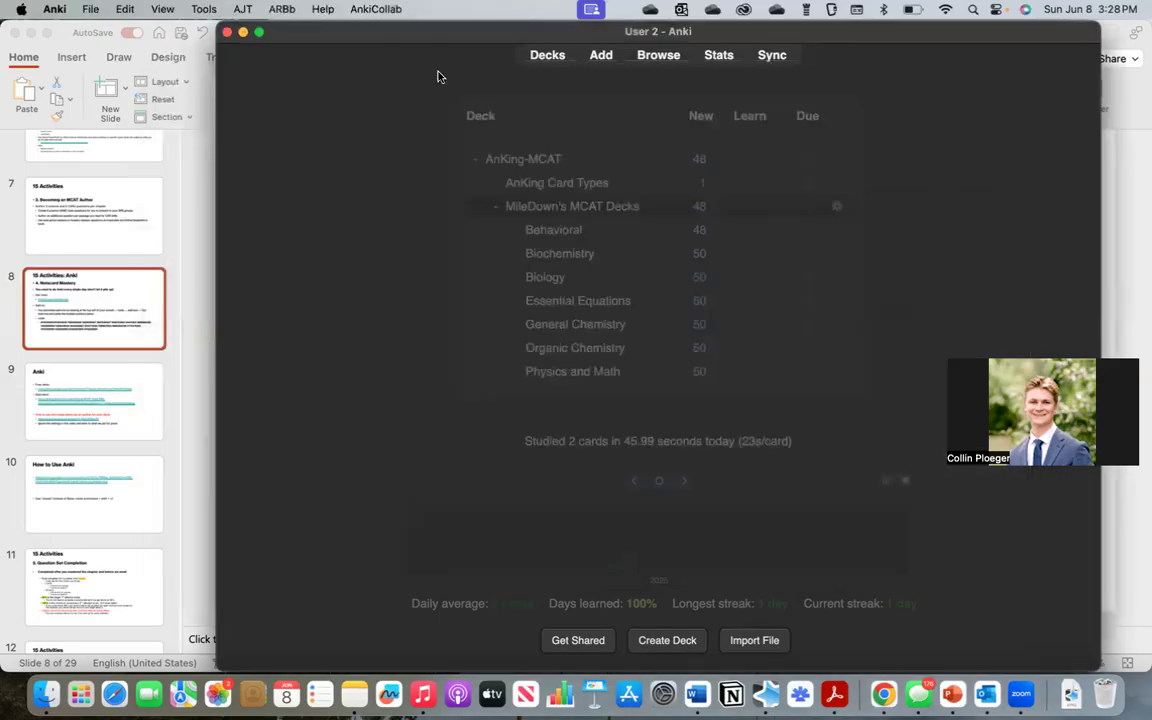
pyautogui.click(575, 206)
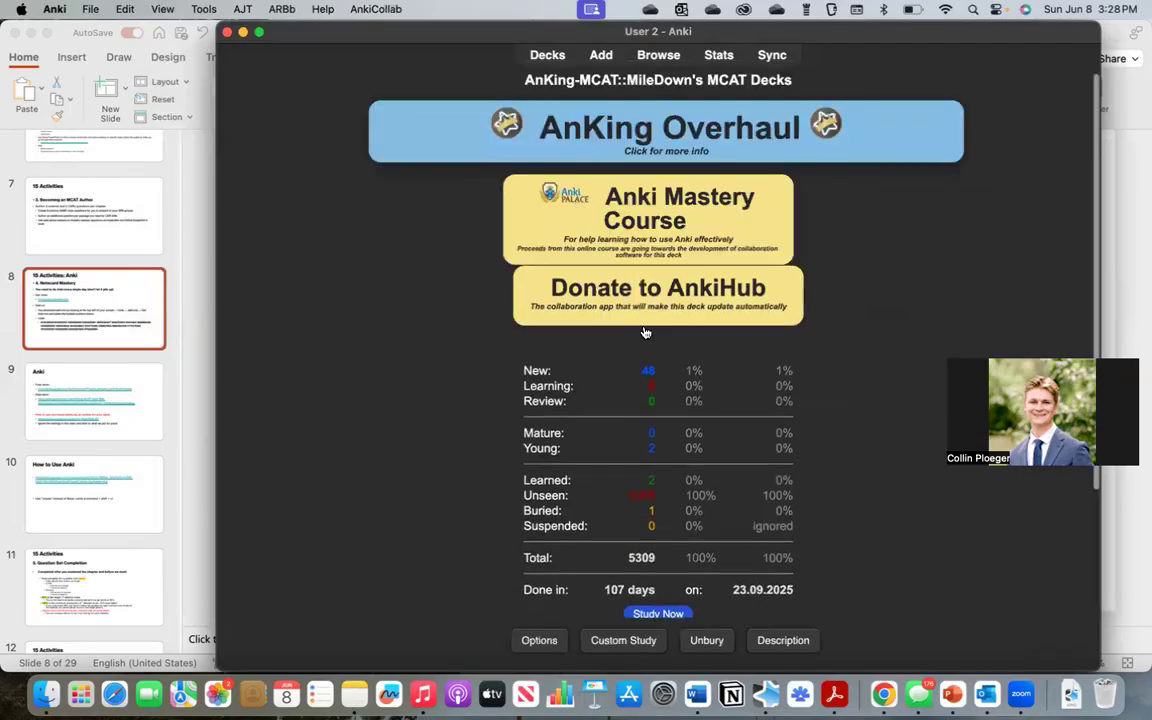
# Reopen the card browser, filter by the #AK_MCAT_v2 tag and collapse its branch in the sidebar
pyautogui.click(658, 57)
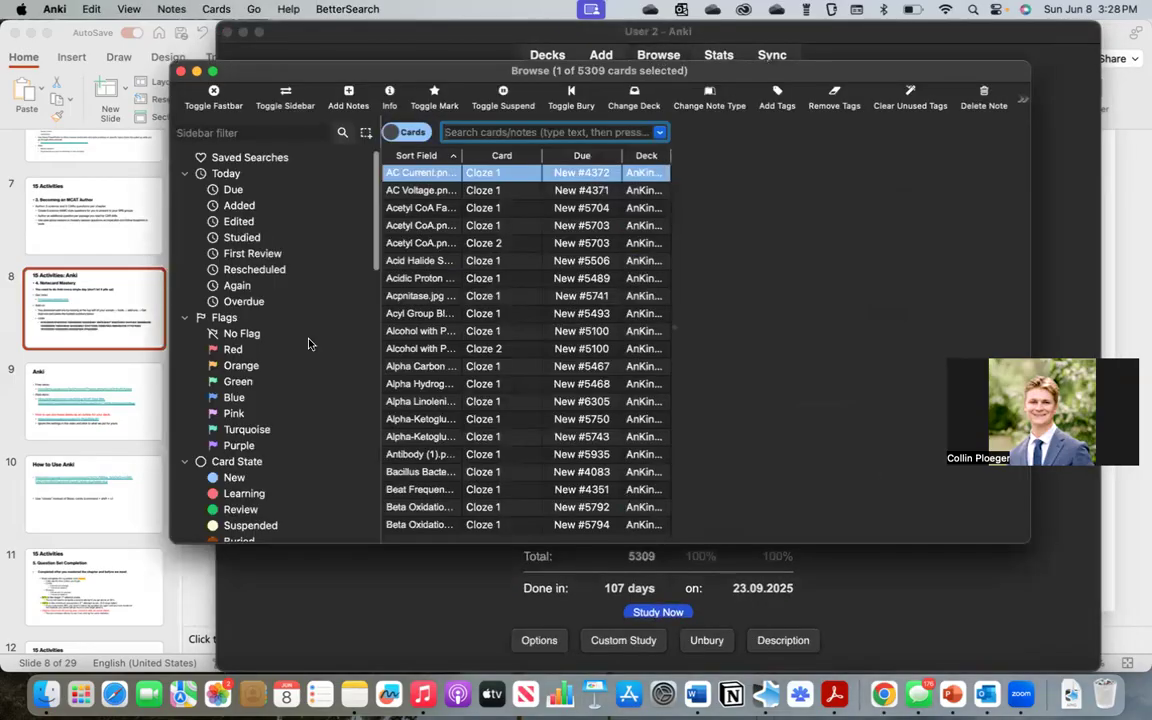
pyautogui.scroll(-3, 281, 397)
pyautogui.scroll(-5, 281, 397)
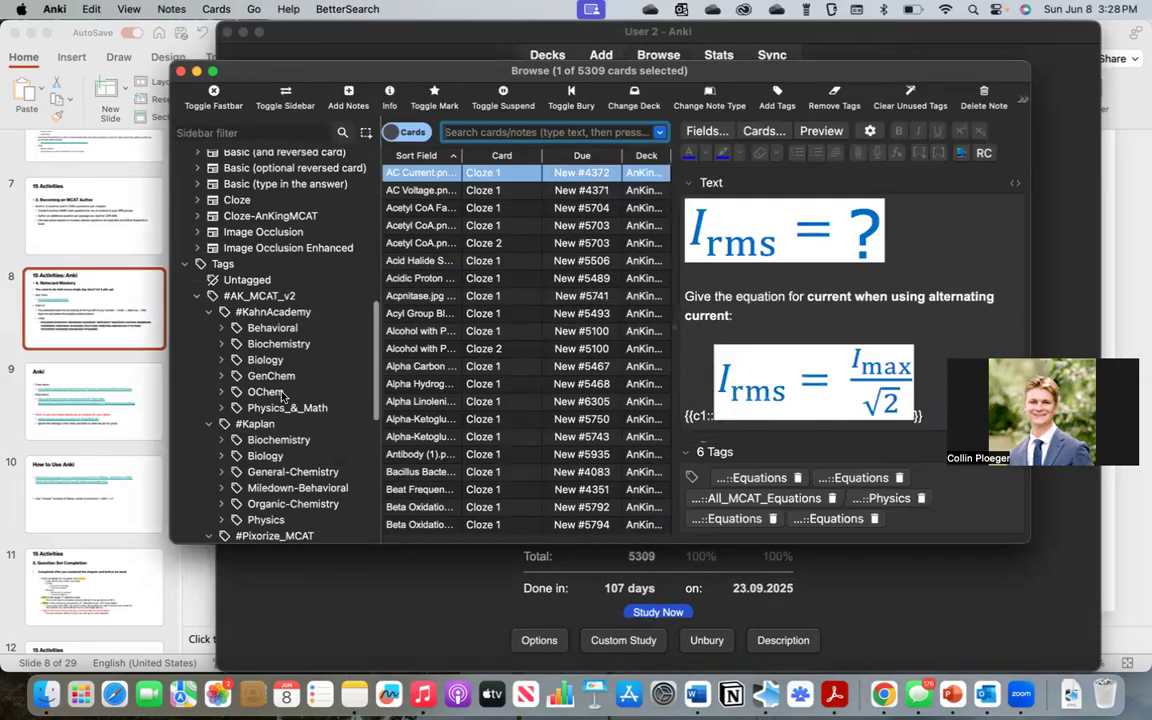
pyautogui.click(195, 298)
pyautogui.click(195, 298)
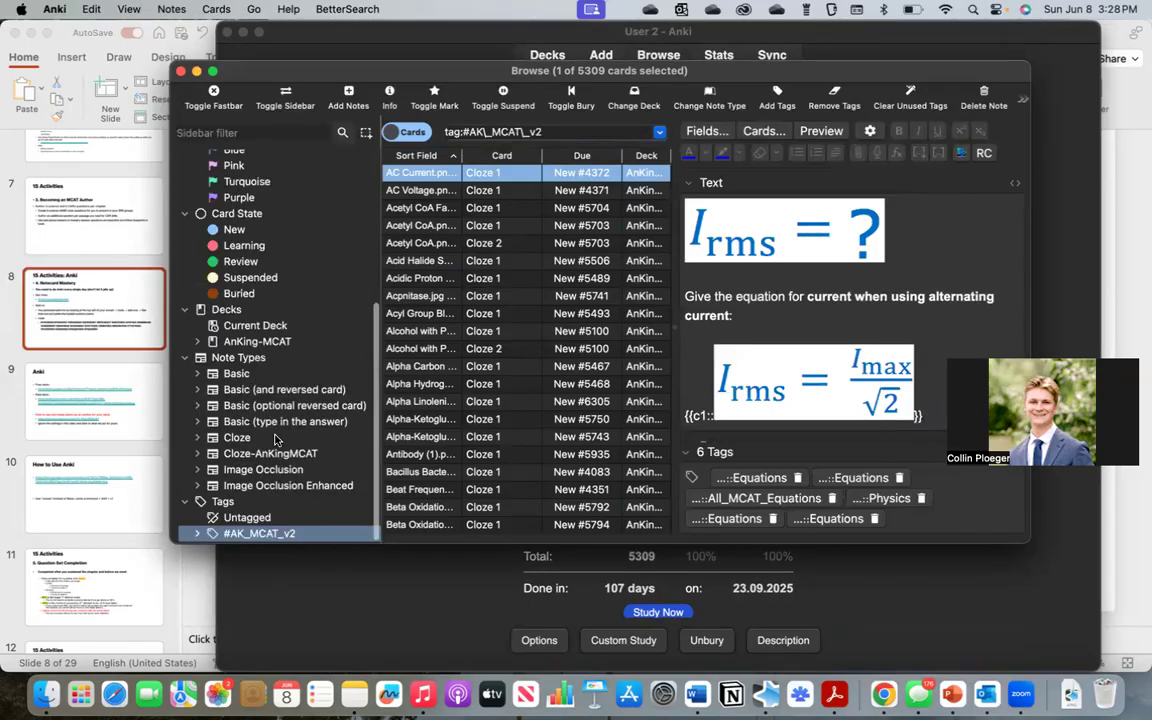
# Filter the browser to the AnKing-MCAT deck and suspend all of its cards
pyautogui.click(257, 341)
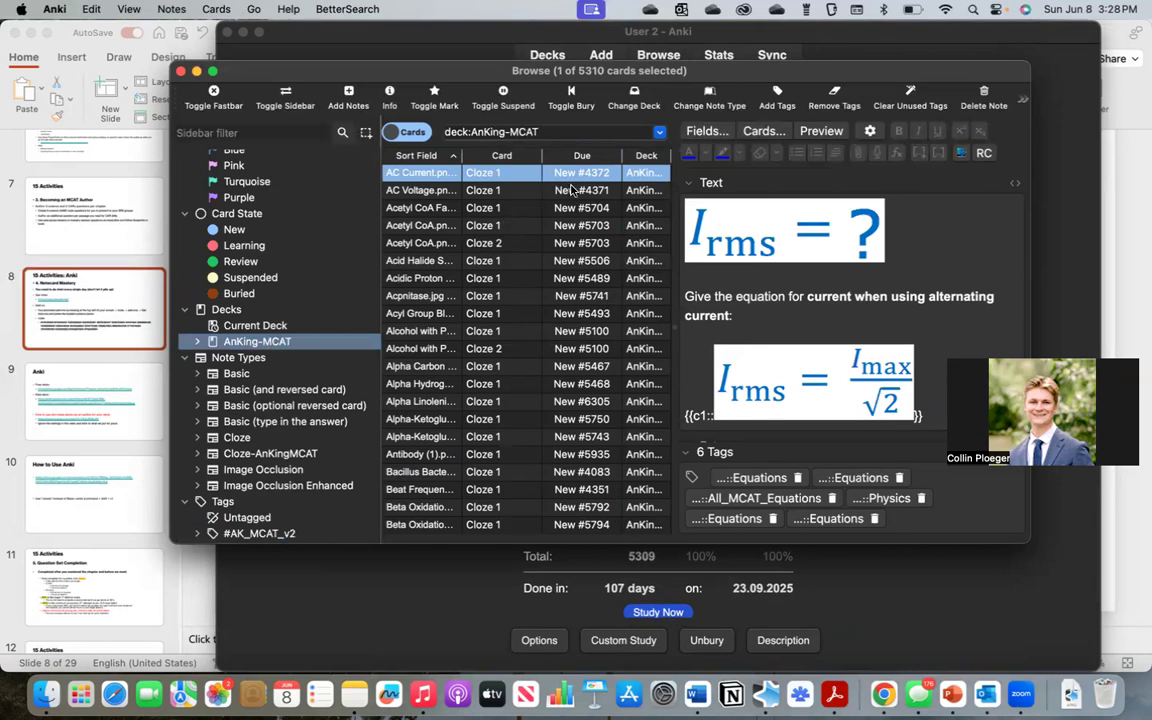
pyautogui.press('super+a')
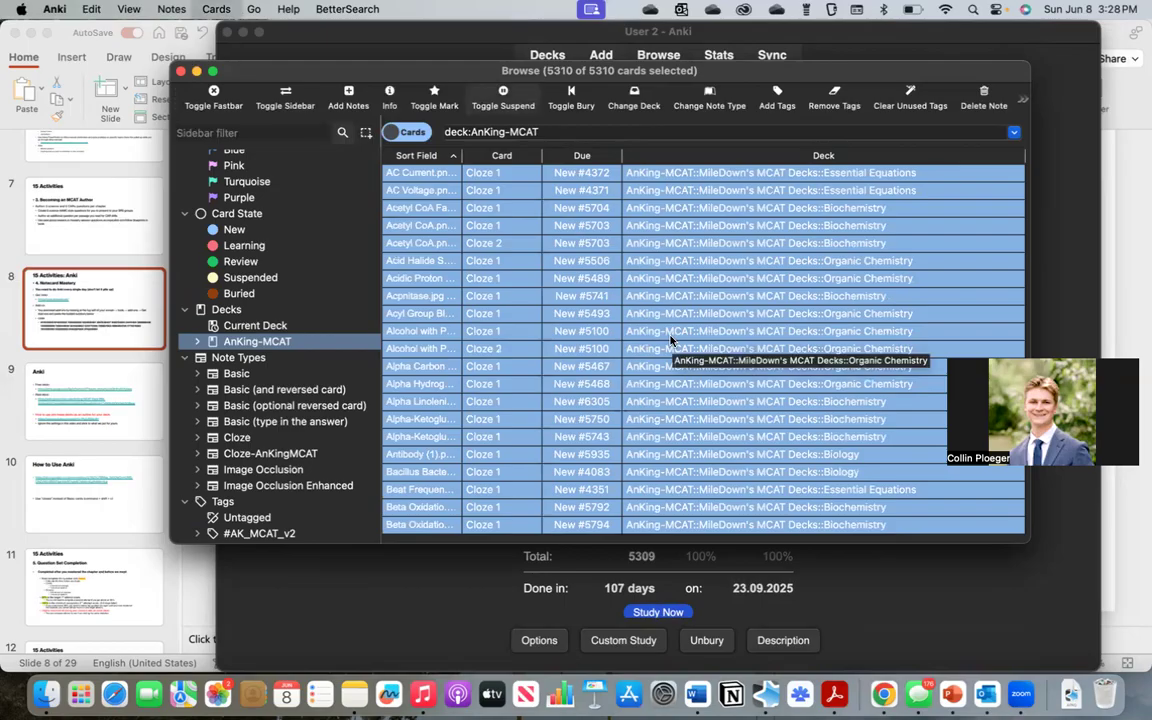
pyautogui.press('super+j')
pyautogui.click(729, 278)
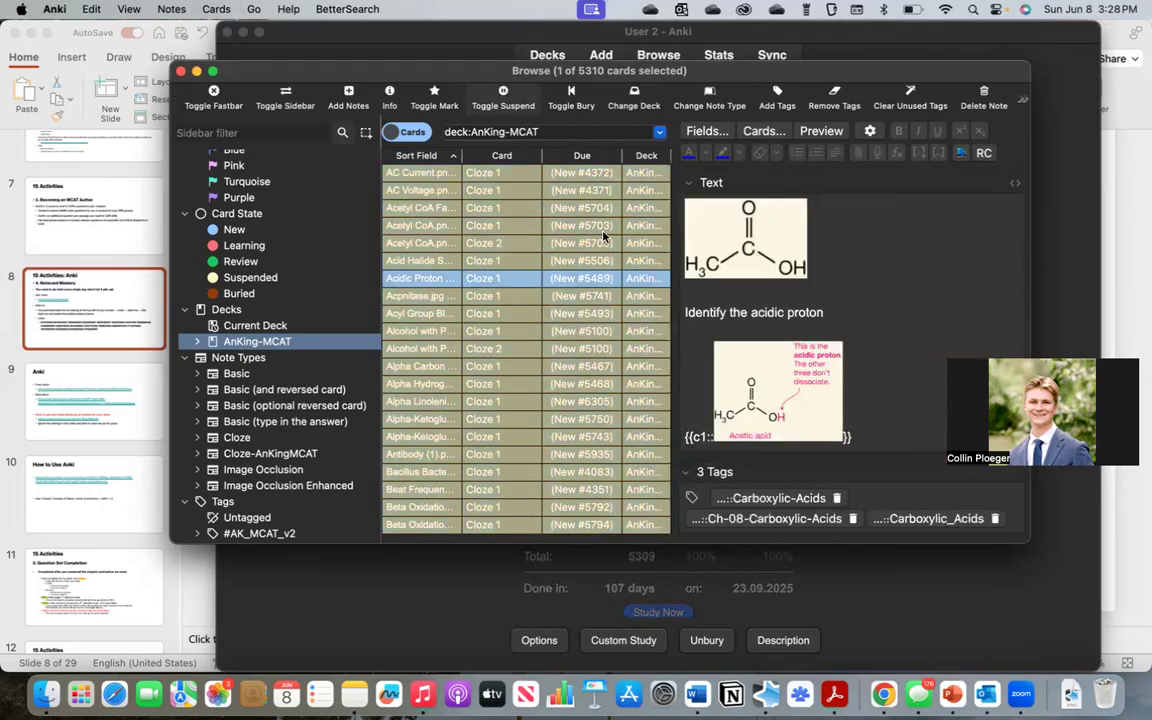
pyautogui.click(580, 176)
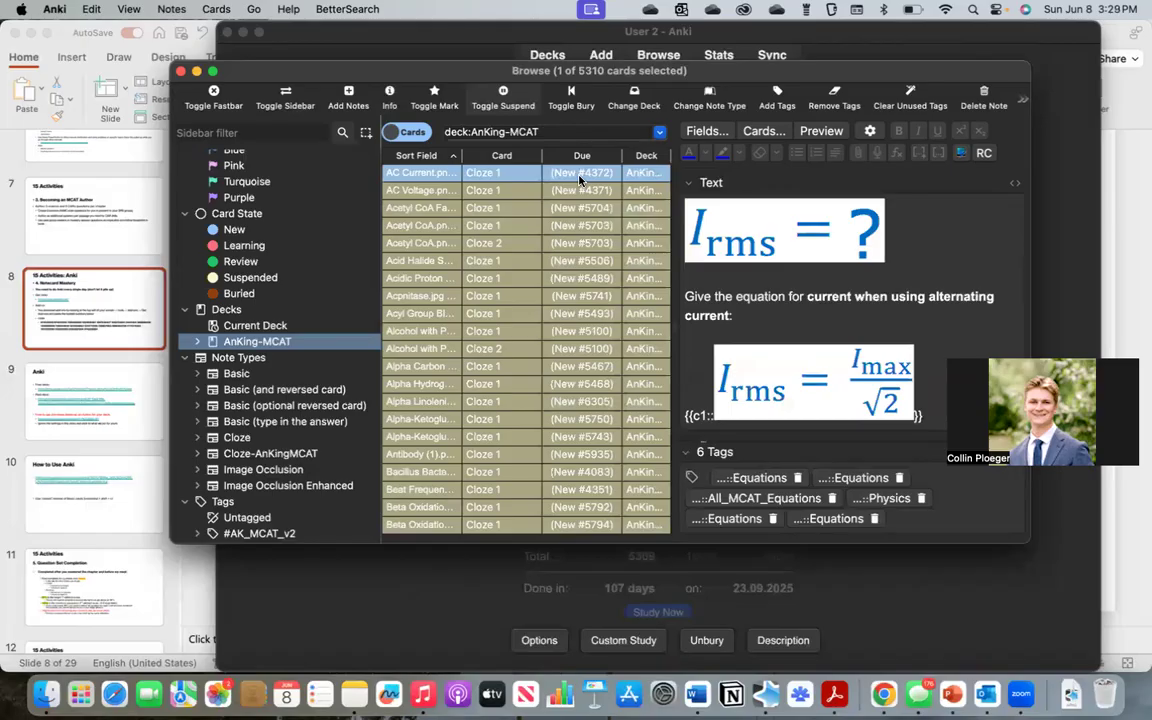
# Move the browser aside to examine the suspended count in the MileDown's MCAT Decks overview, and bring the browser back
pyautogui.moveTo(467, 74); pyautogui.dragTo(510, 492)
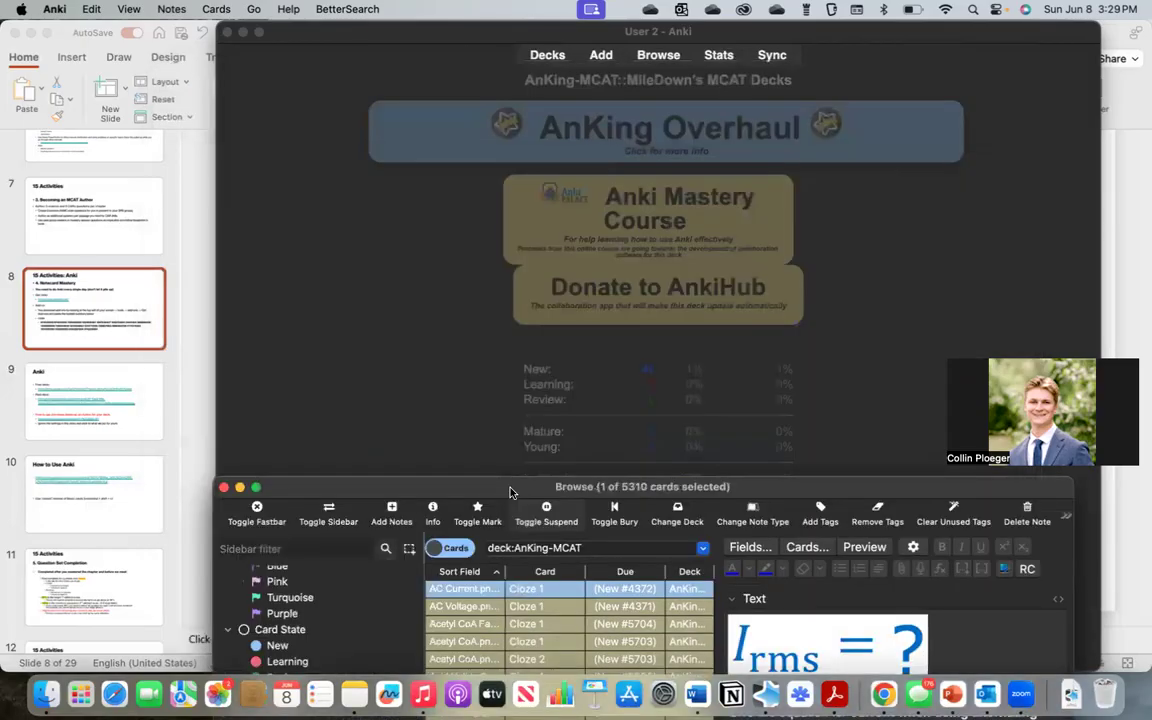
pyautogui.click(430, 320)
pyautogui.scroll(-5, 407, 343)
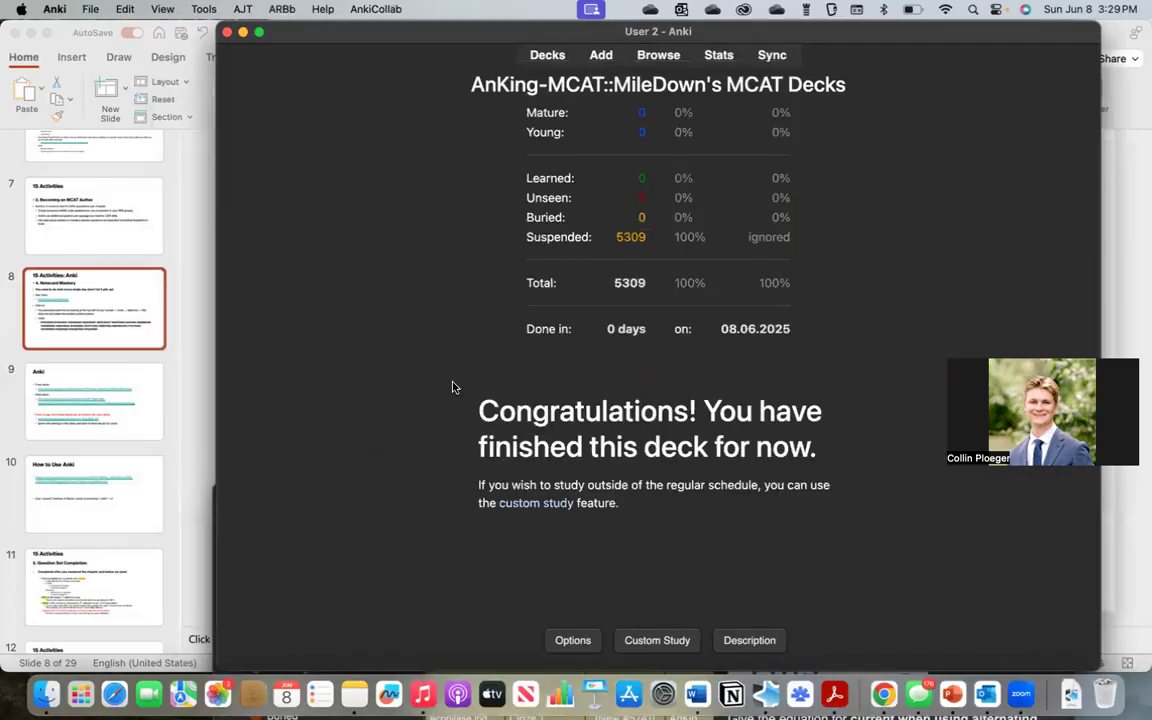
pyautogui.doubleClick(630, 238)
pyautogui.hotkey('ctrl', 'Up')
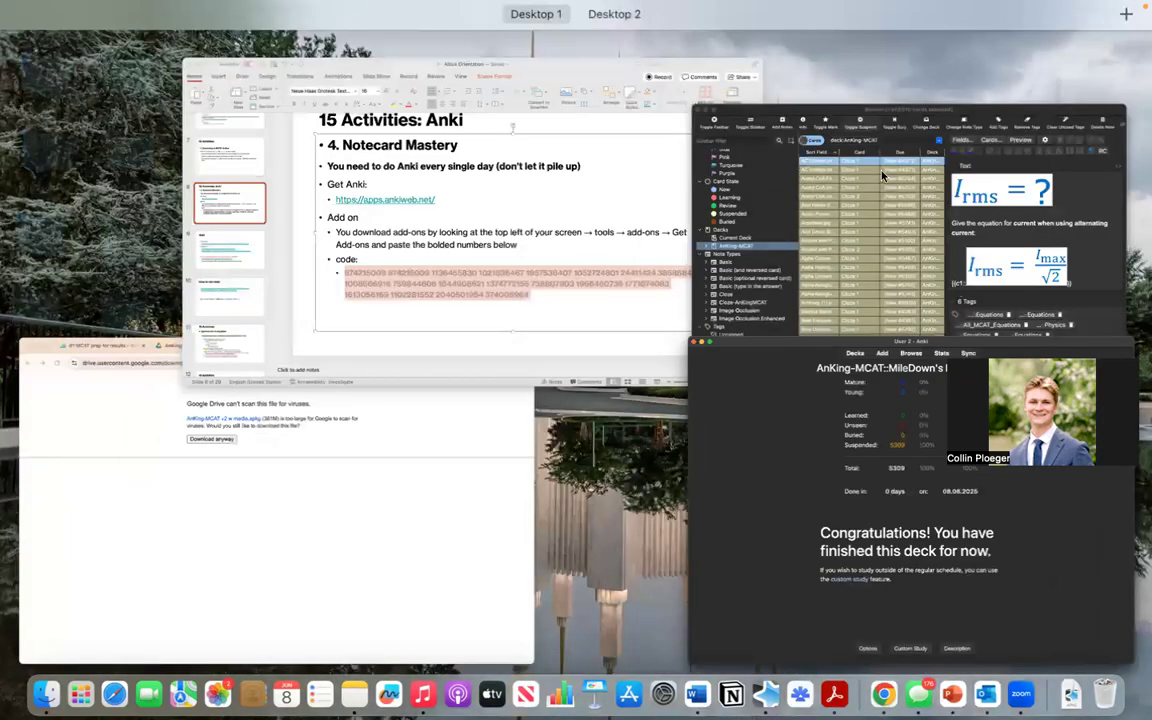
pyautogui.click(793, 153)
pyautogui.moveTo(545, 490); pyautogui.dragTo(520, 51)
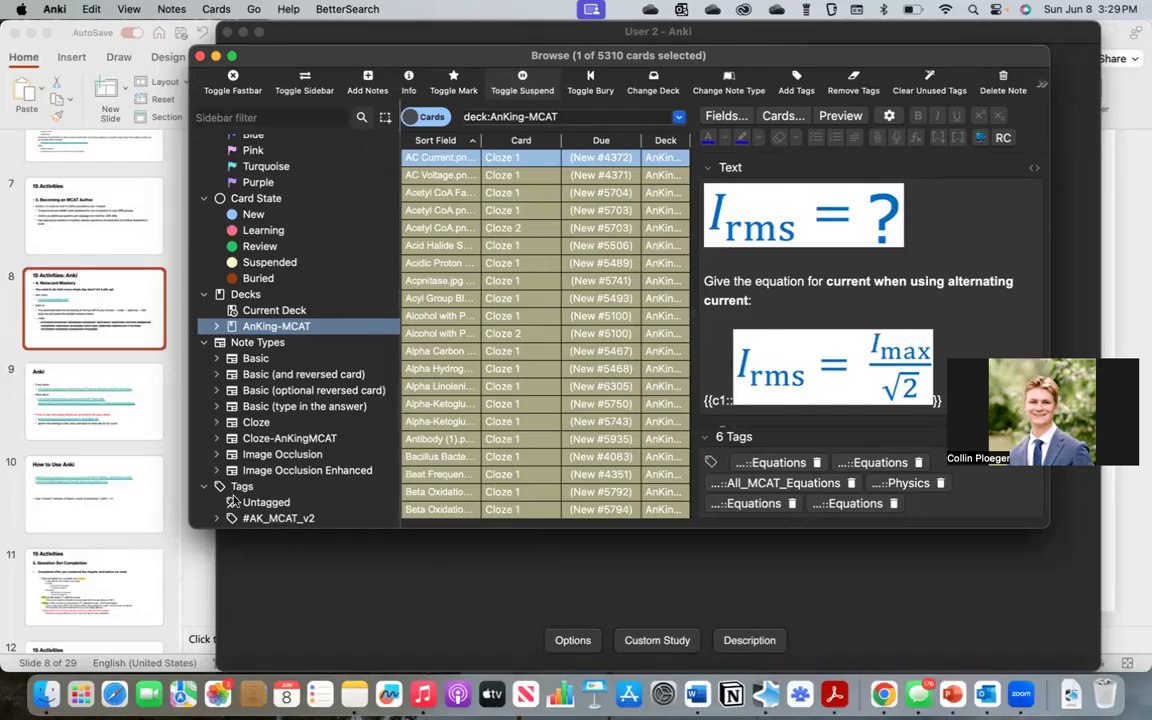
# Expand the #AK_MCAT_v2 tag again, filter by the Physics tag under #Kaplan and expand its chapter tags
pyautogui.scroll(-10, 285, 480)
pyautogui.scroll(3, 285, 480)
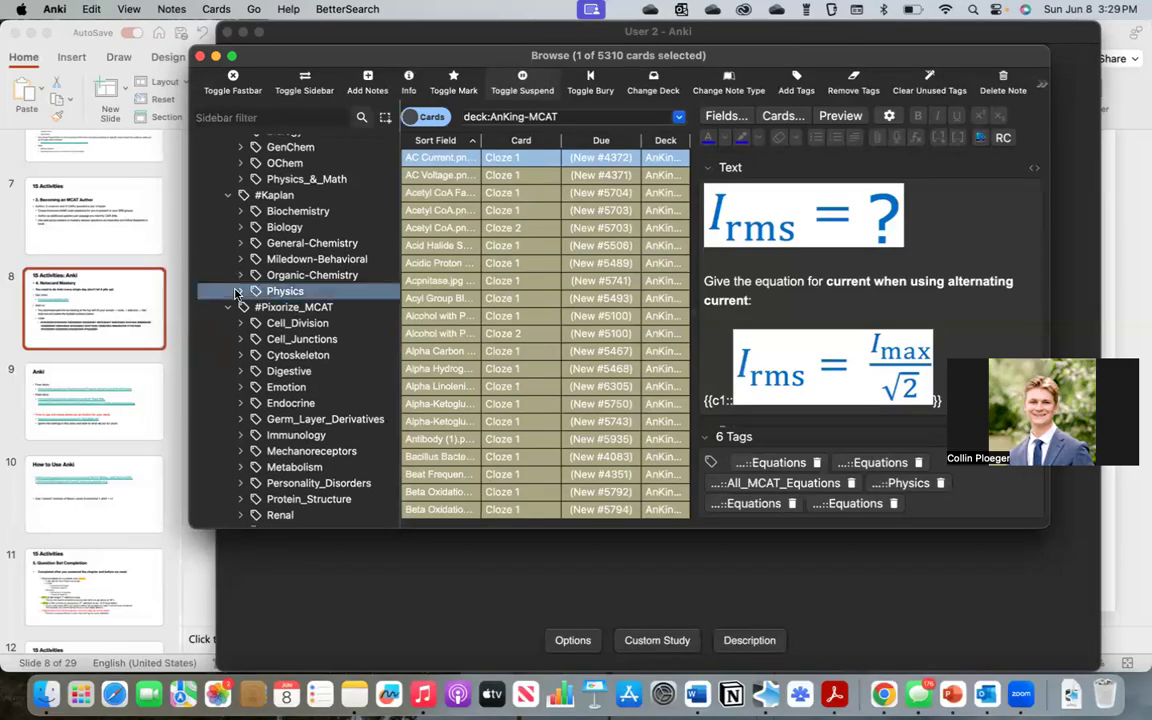
pyautogui.click(237, 291)
pyautogui.click(239, 291)
pyautogui.scroll(2, 238, 333)
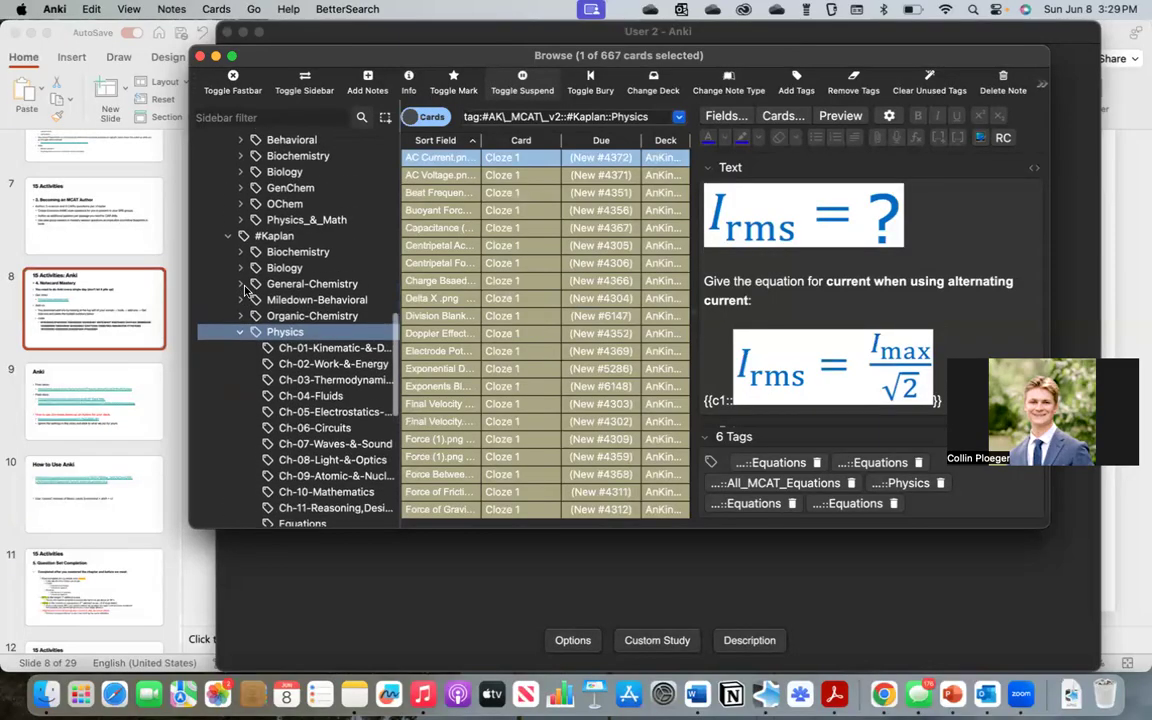
# Filter to the Circuits tag under #KahnAcademy's Physics_&_Math and unsuspend all of its cards
pyautogui.click(240, 224)
pyautogui.click(290, 240)
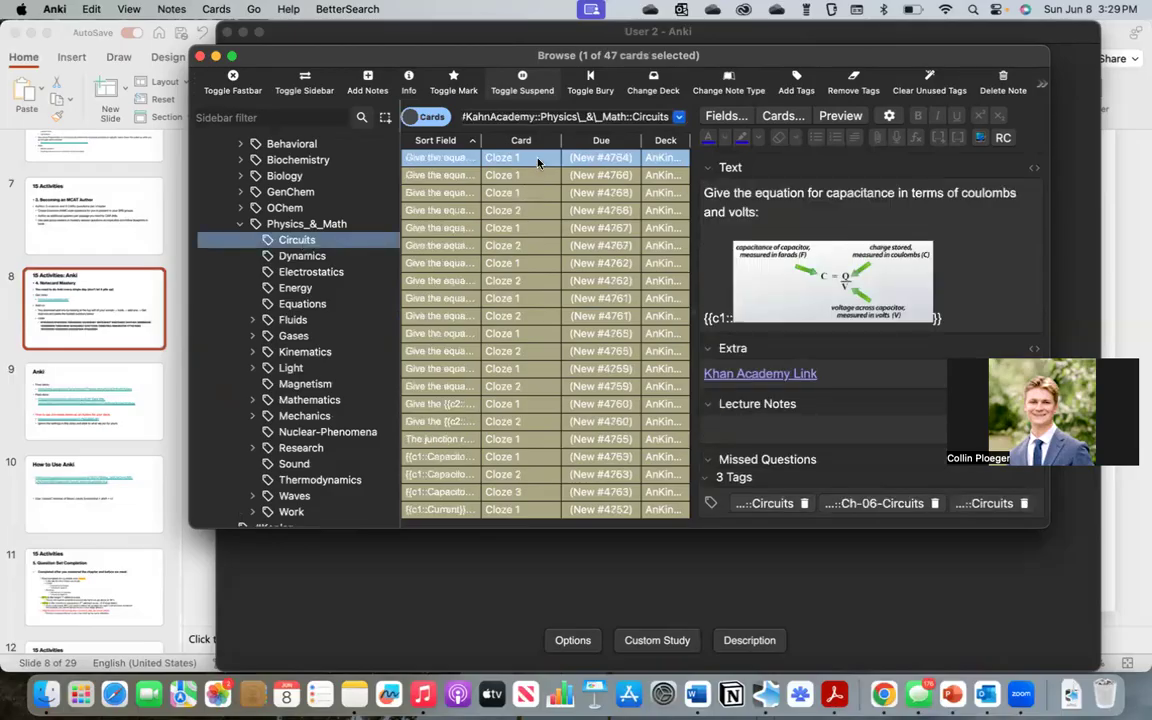
pyautogui.press('super+a')
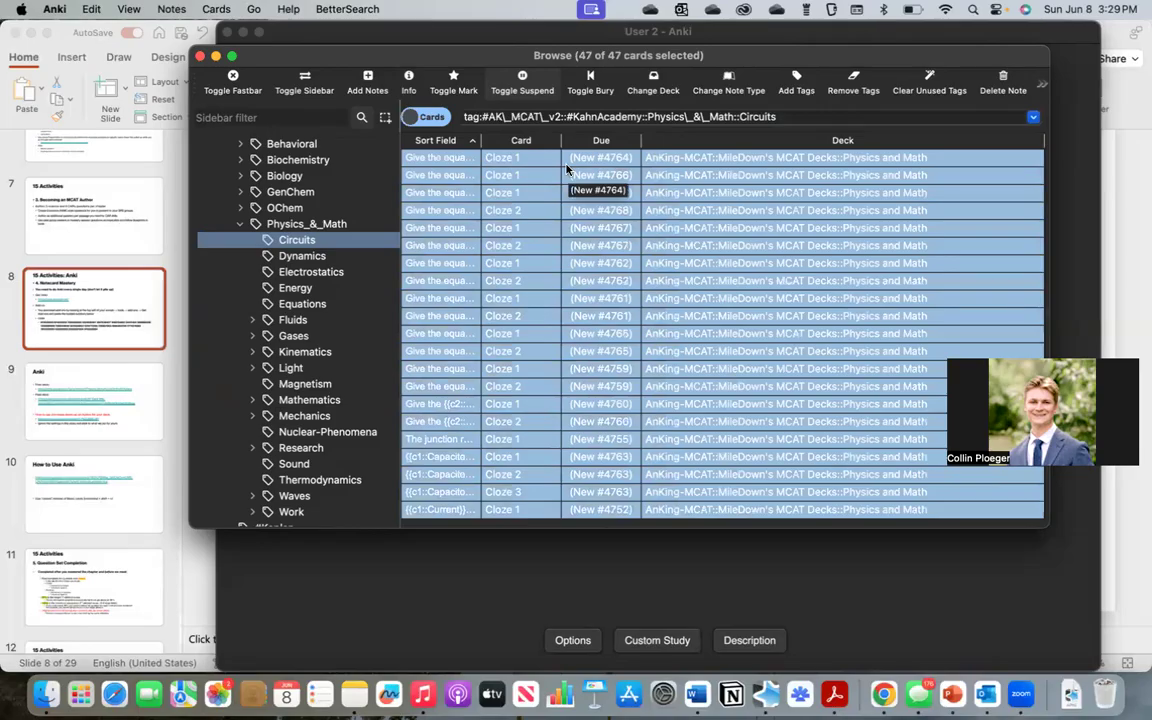
pyautogui.click(618, 211)
# Look through the unsuspended Circuits cards and view the card on total capacitance in parallel
pyautogui.moveTo(598, 165); pyautogui.dragTo(596, 503)
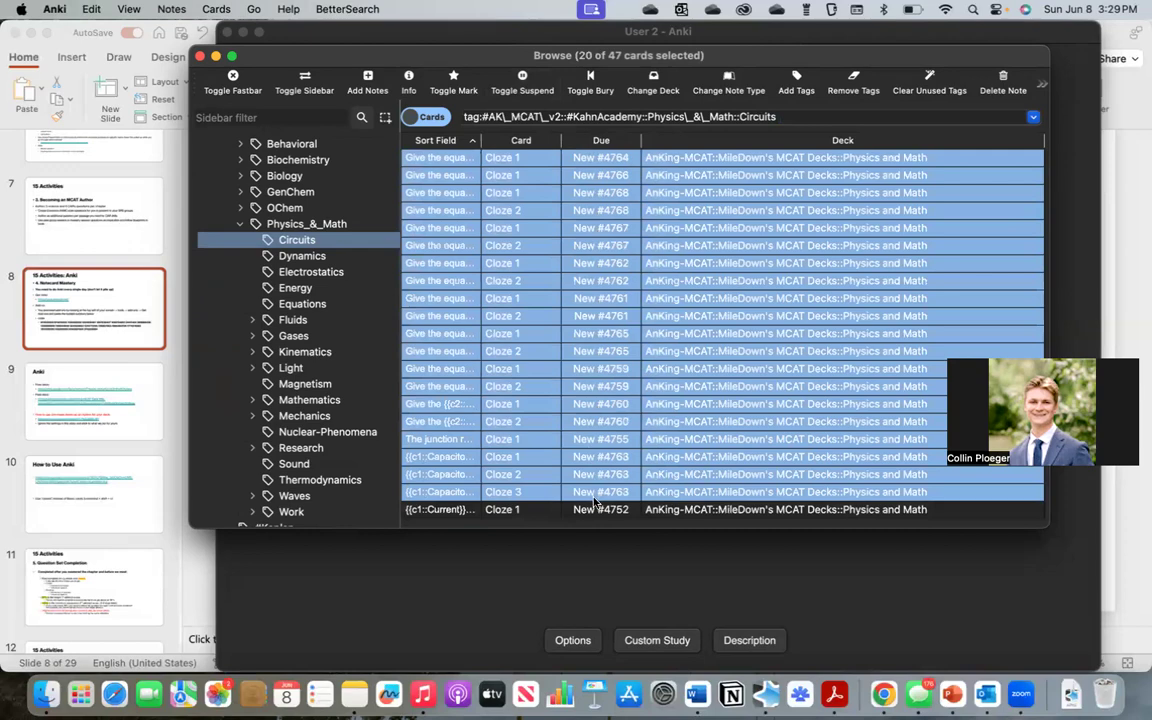
pyautogui.scroll(-1, 594, 498)
pyautogui.click(594, 498)
pyautogui.scroll(-8, 594, 498)
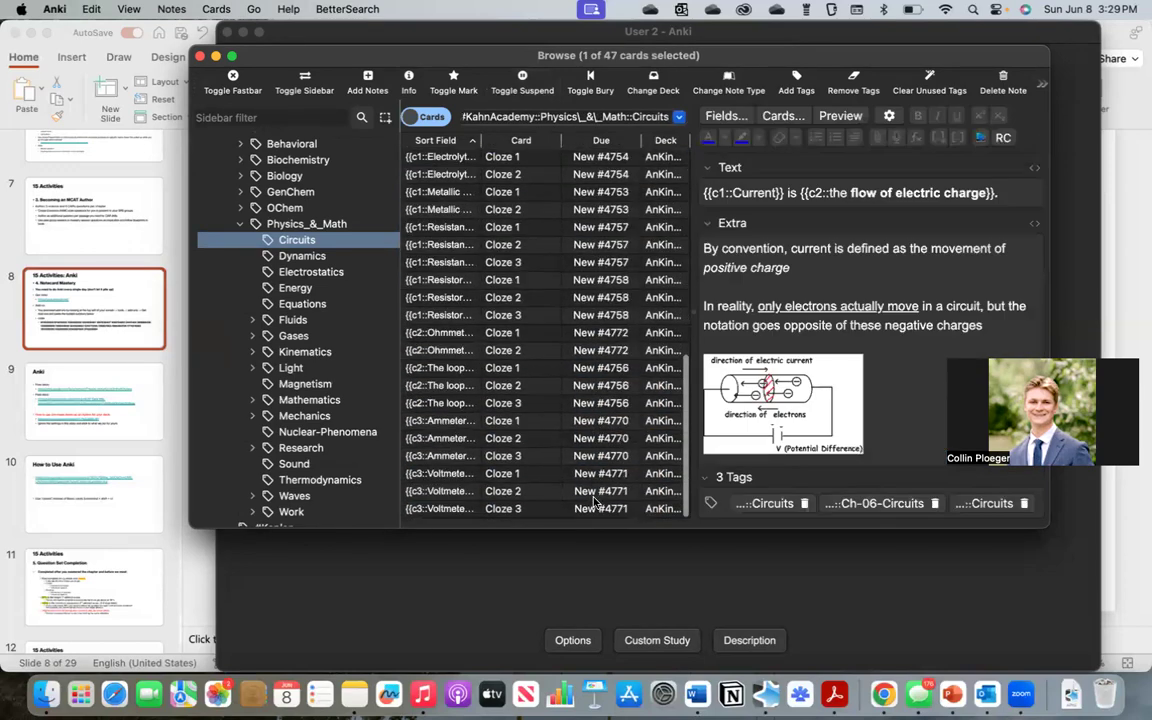
pyautogui.scroll(10, 570, 300)
pyautogui.click(548, 192)
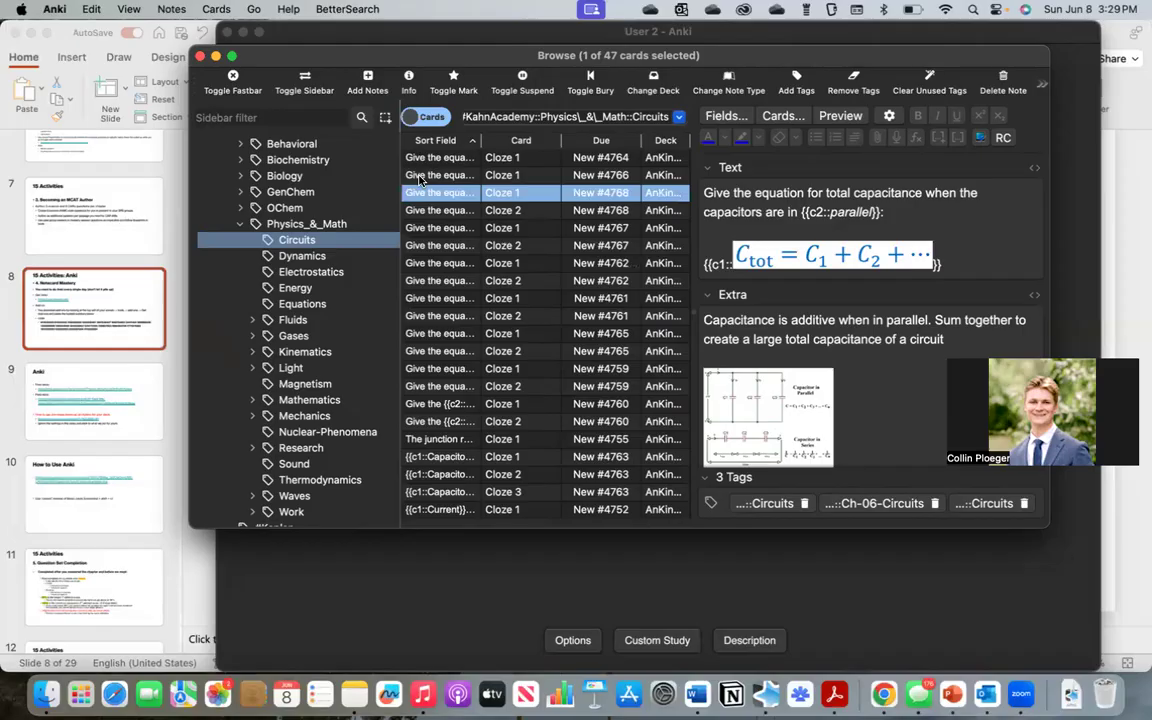
# Filter to the Ch-10-Carbohydrate-Metabolism-II tag under #Kaplan's Biochemistry, and collapse the Physics_&_Math and #Kaplan branches
pyautogui.click(240, 226)
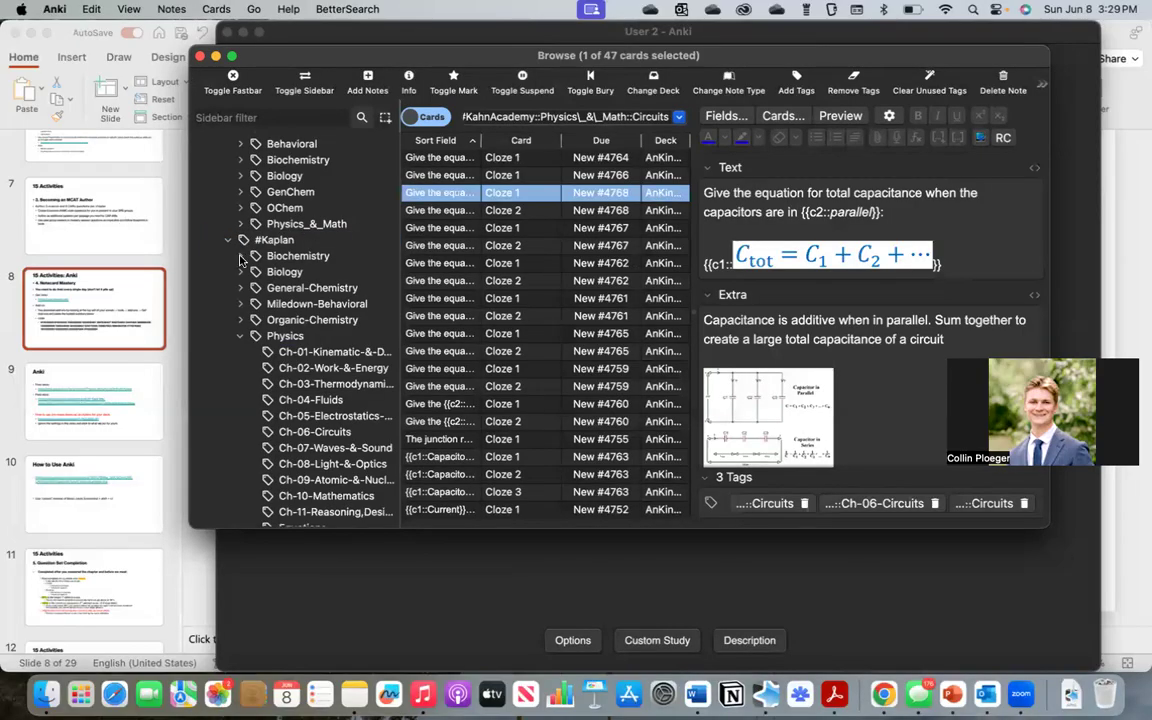
pyautogui.click(240, 257)
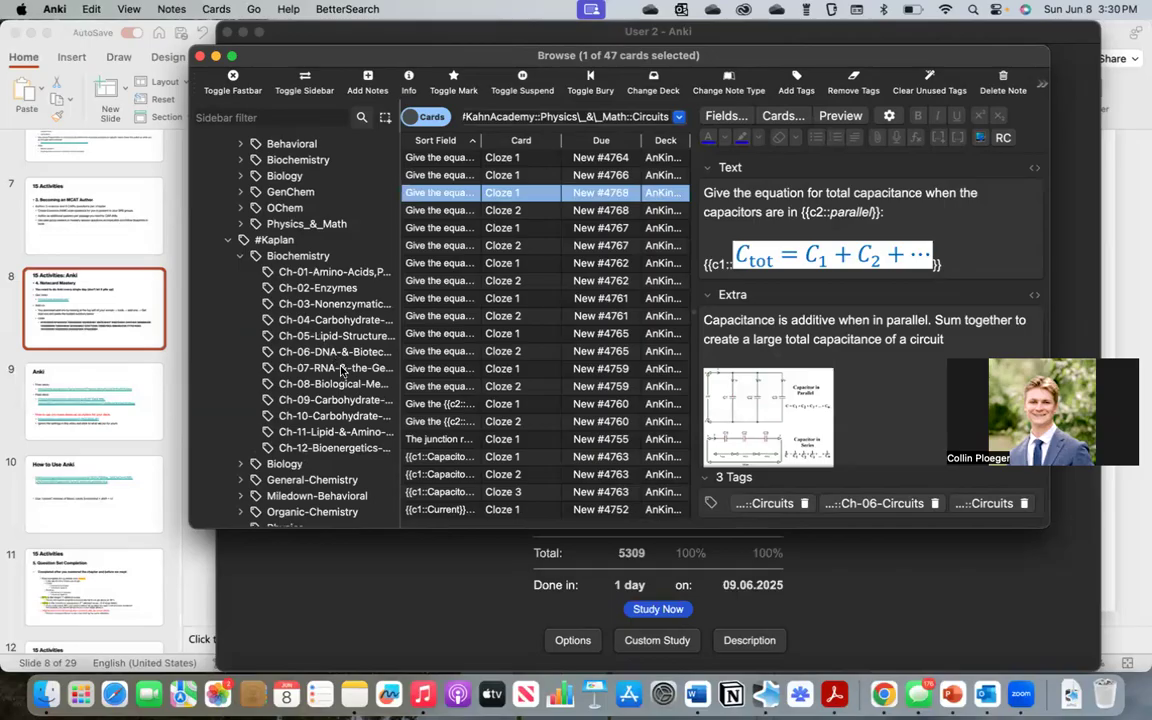
pyautogui.click(349, 416)
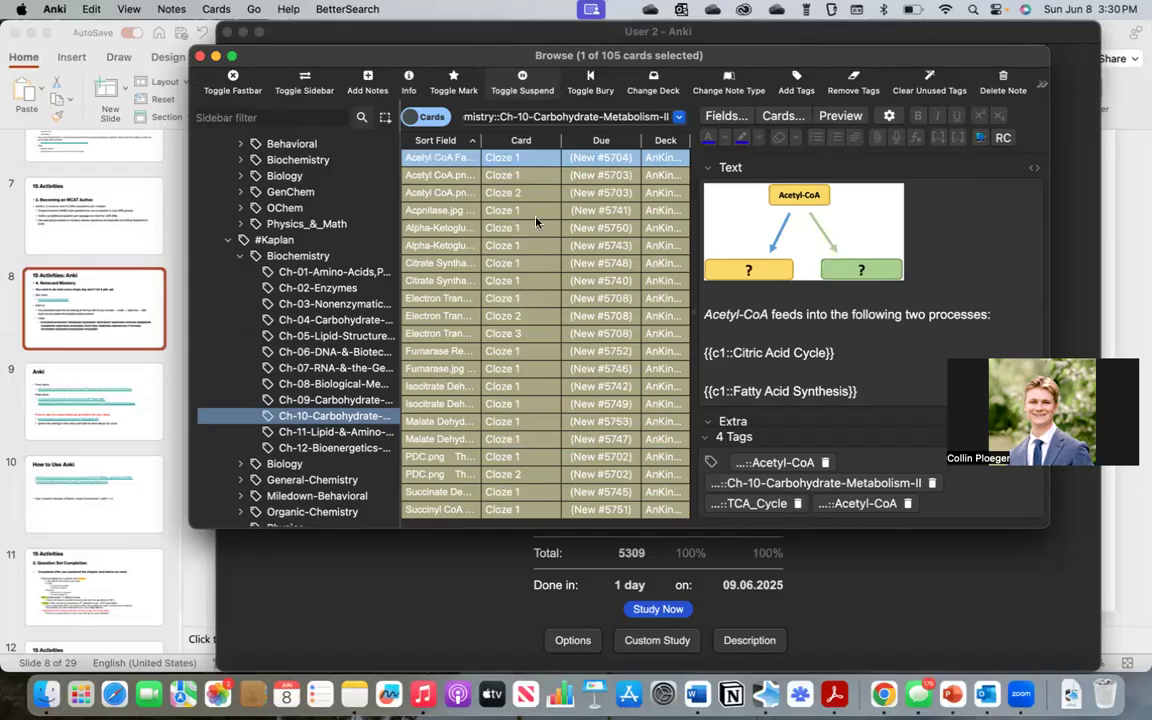
pyautogui.click(240, 256)
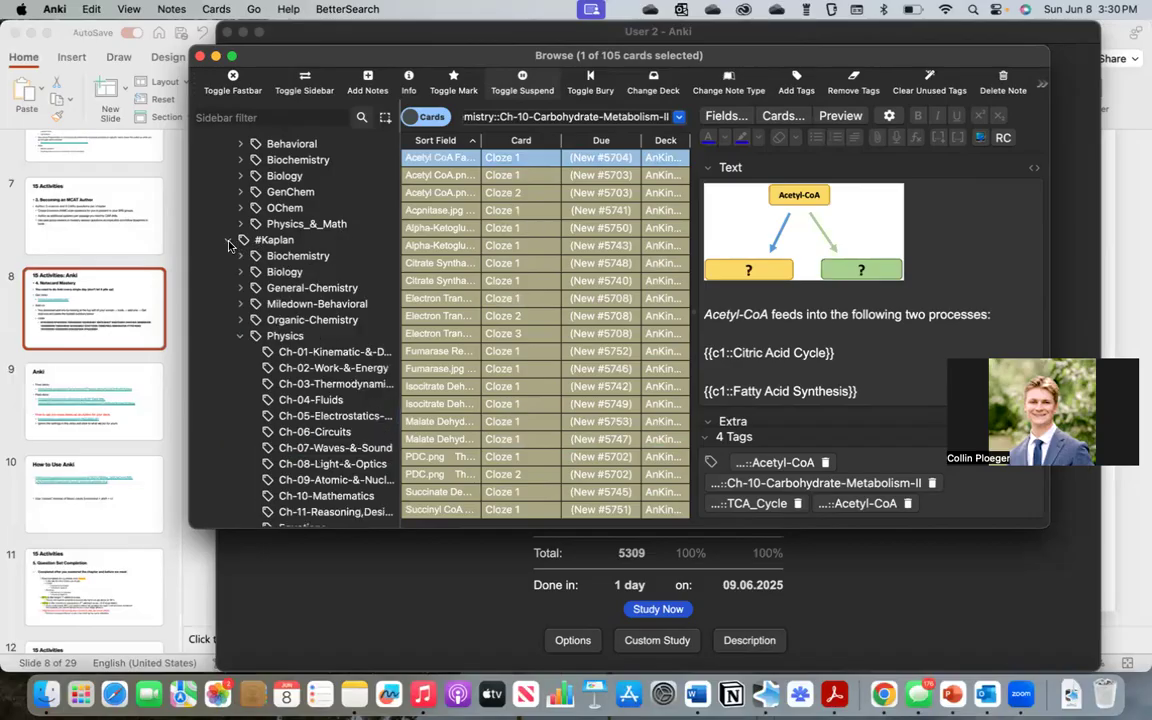
pyautogui.click(230, 241)
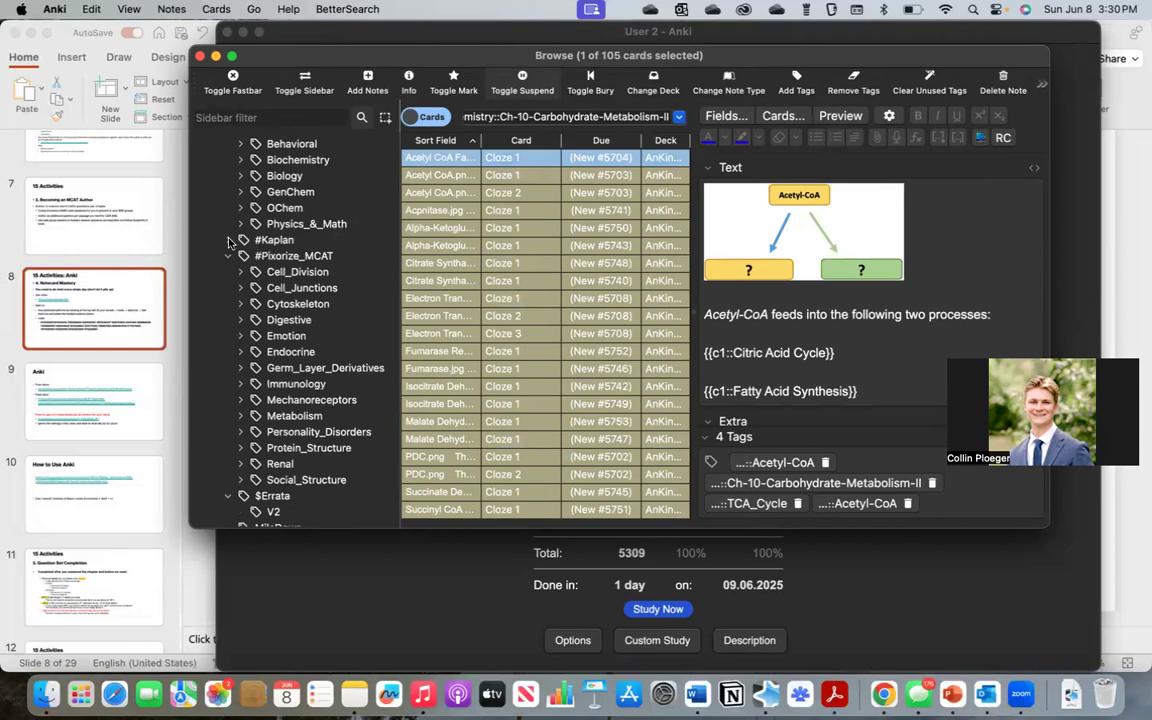
# Expand the #Kaplan tag again and filter the cards to Ch-04-Fluids under its Physics branch
pyautogui.click(229, 242)
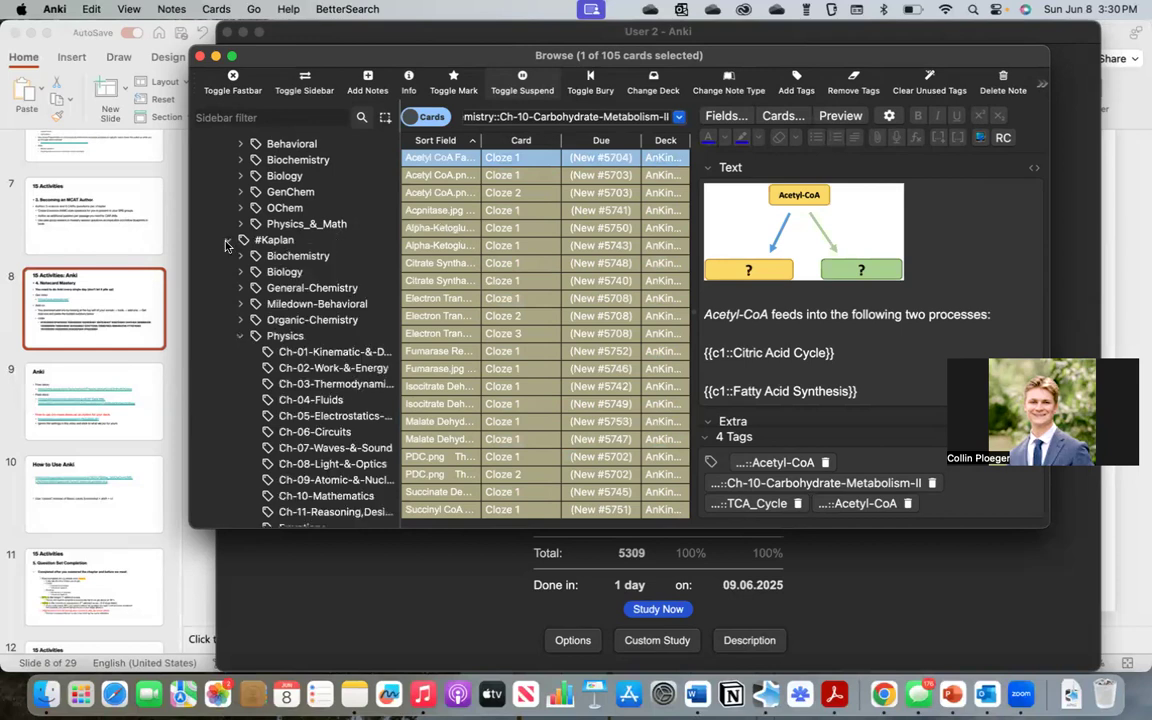
pyautogui.scroll(5, 300, 225)
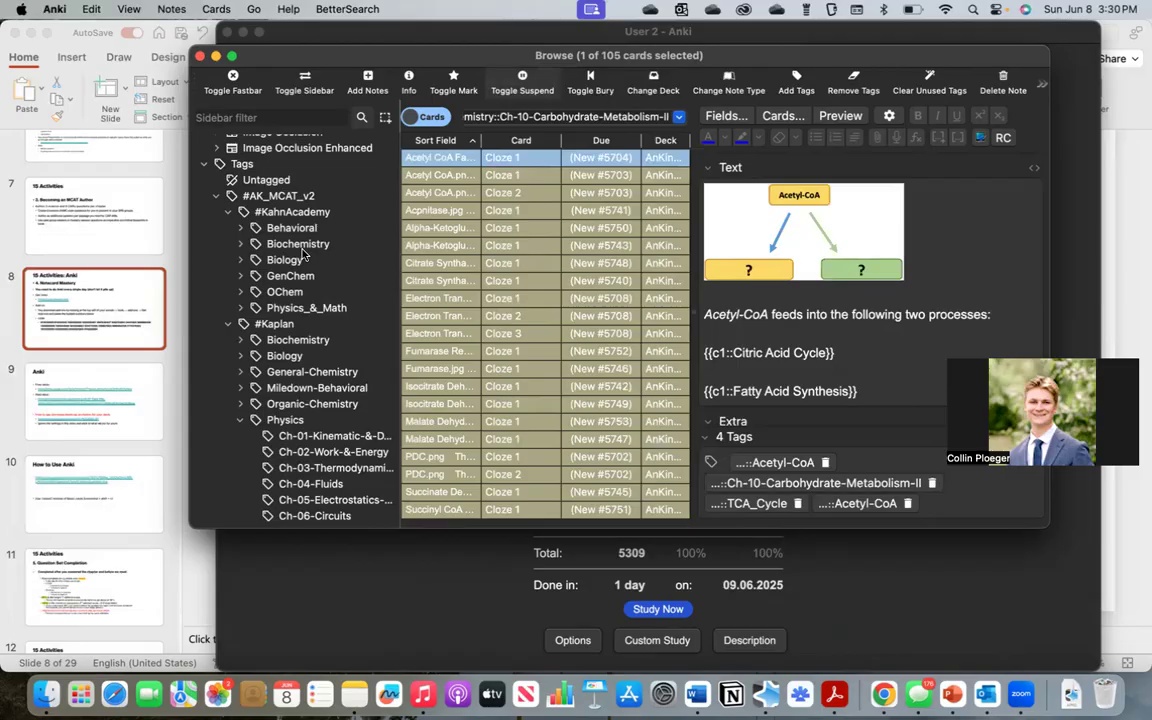
pyautogui.click(238, 424)
pyautogui.click(238, 424)
pyautogui.scroll(-3, 296, 421)
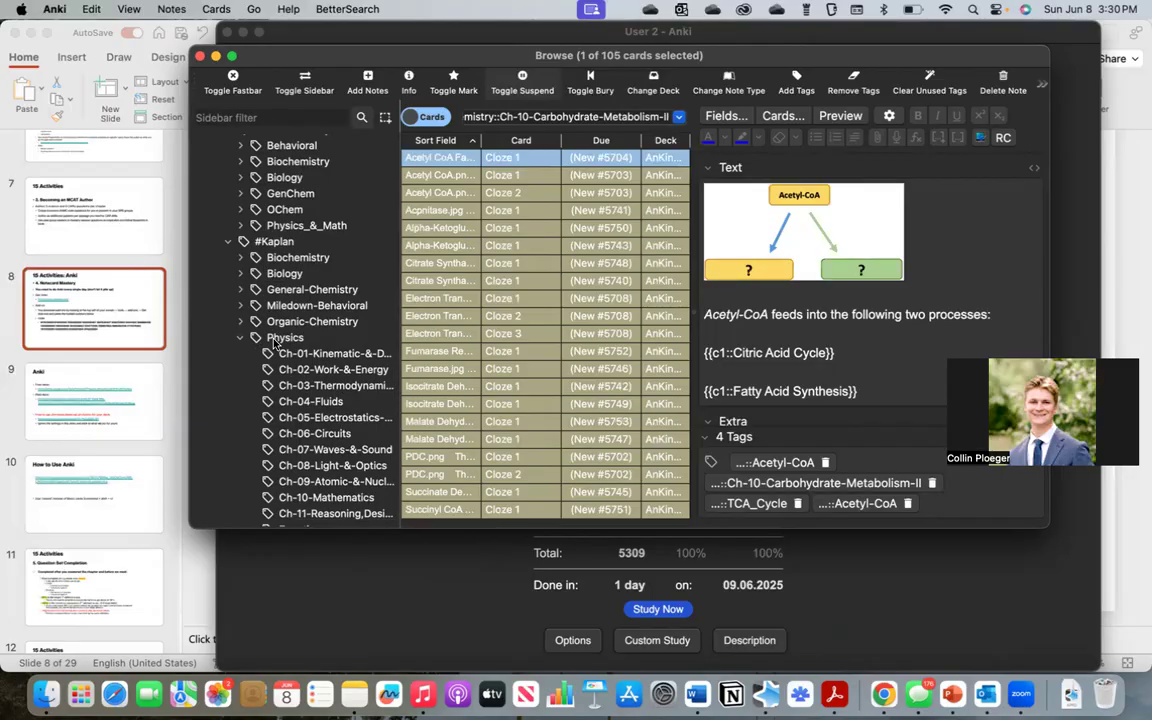
pyautogui.click(305, 401)
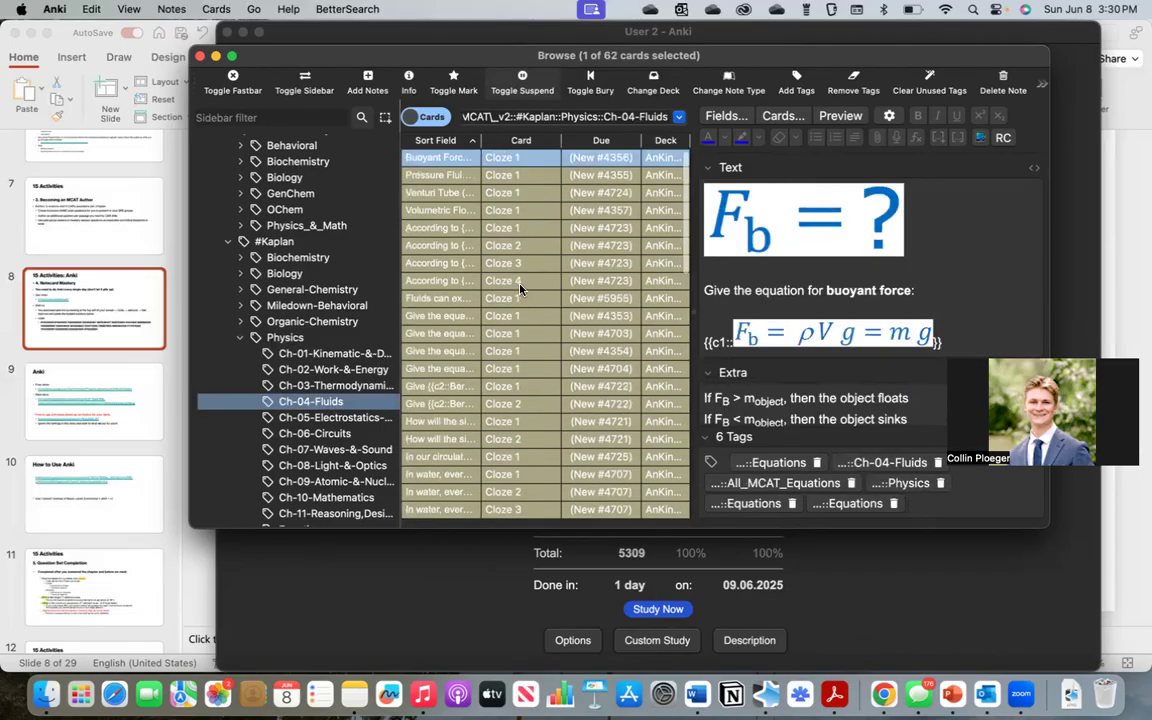
# Look through the Fluids cards, viewing those on volumetric flow rate and the venturi effect
pyautogui.moveTo(557, 172); pyautogui.dragTo(554, 422)
pyautogui.click(462, 176)
pyautogui.click(458, 209)
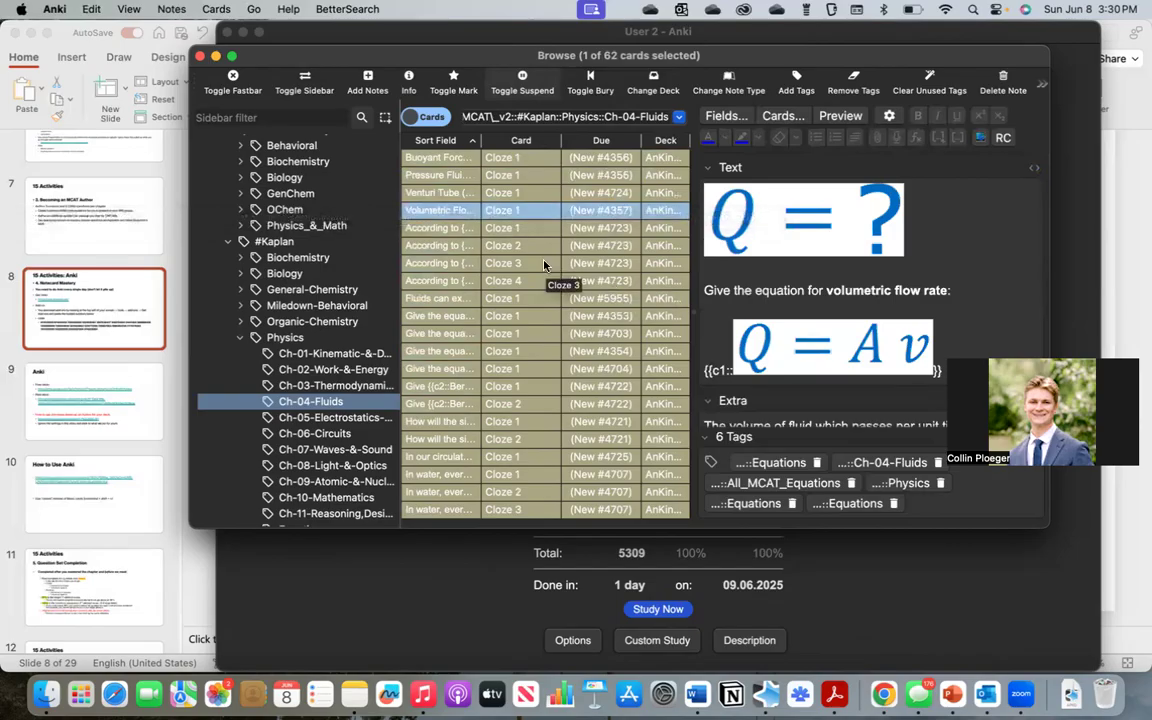
pyautogui.scroll(-2, 345, 330)
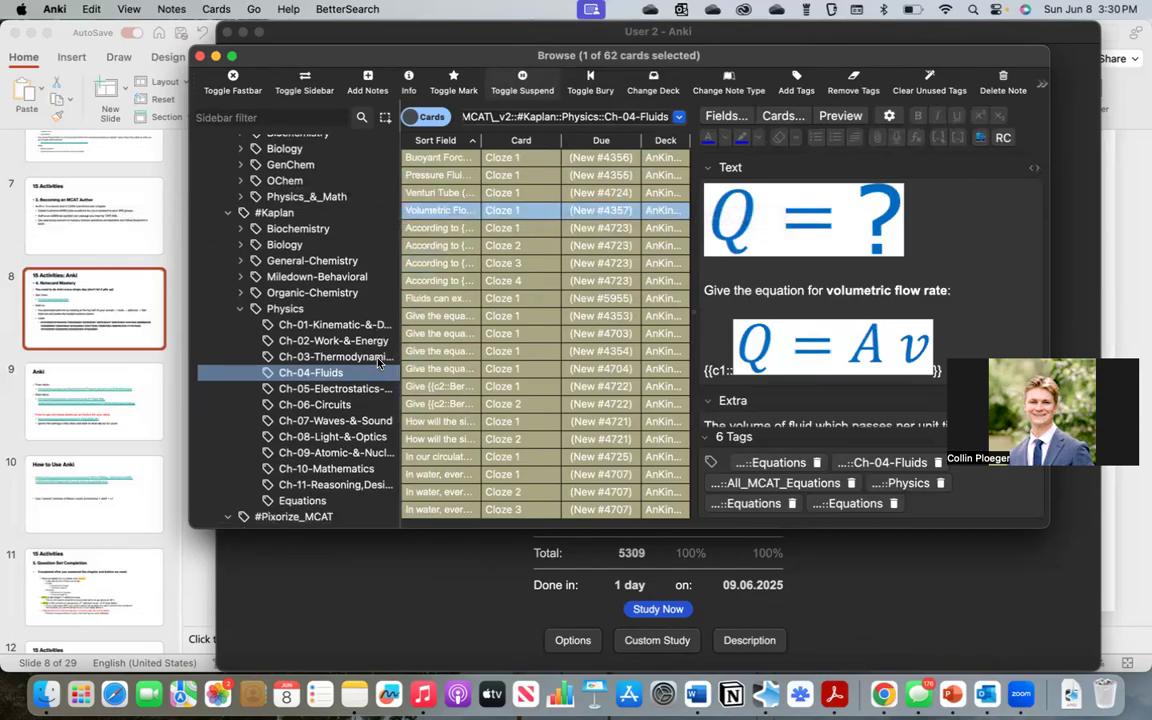
pyautogui.click(482, 229)
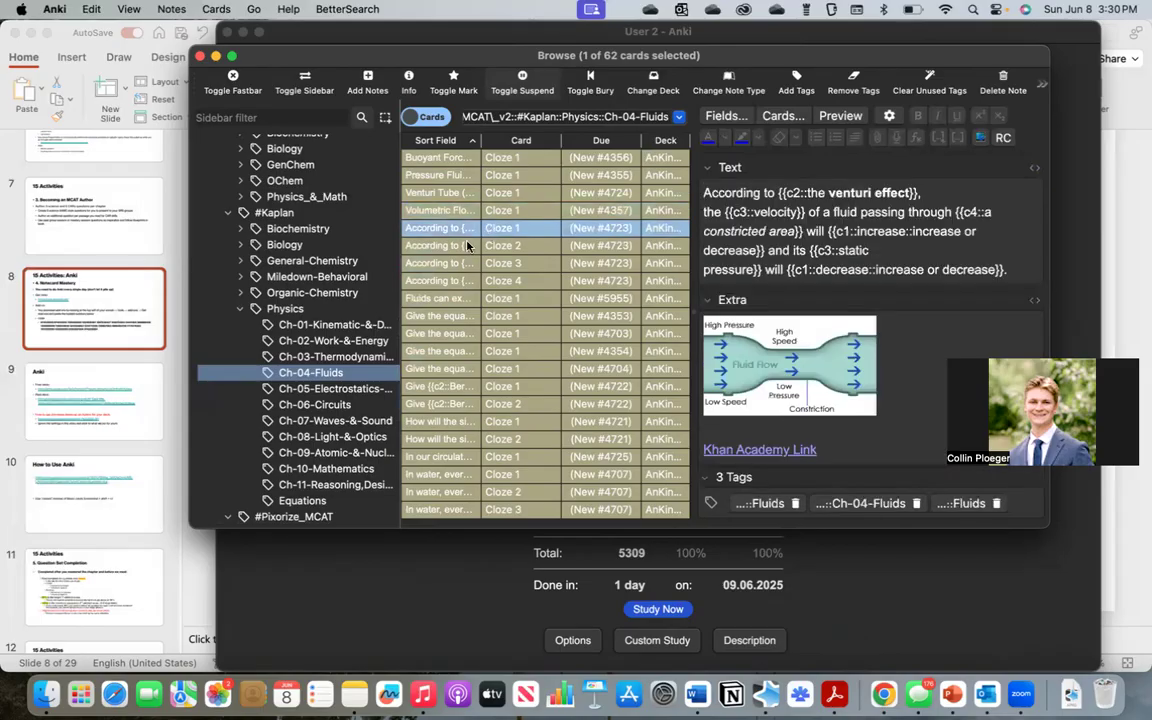
# Collapse the Physics branch under #Kaplan, then close and reopen the card browser to list the whole deck
pyautogui.click(240, 308)
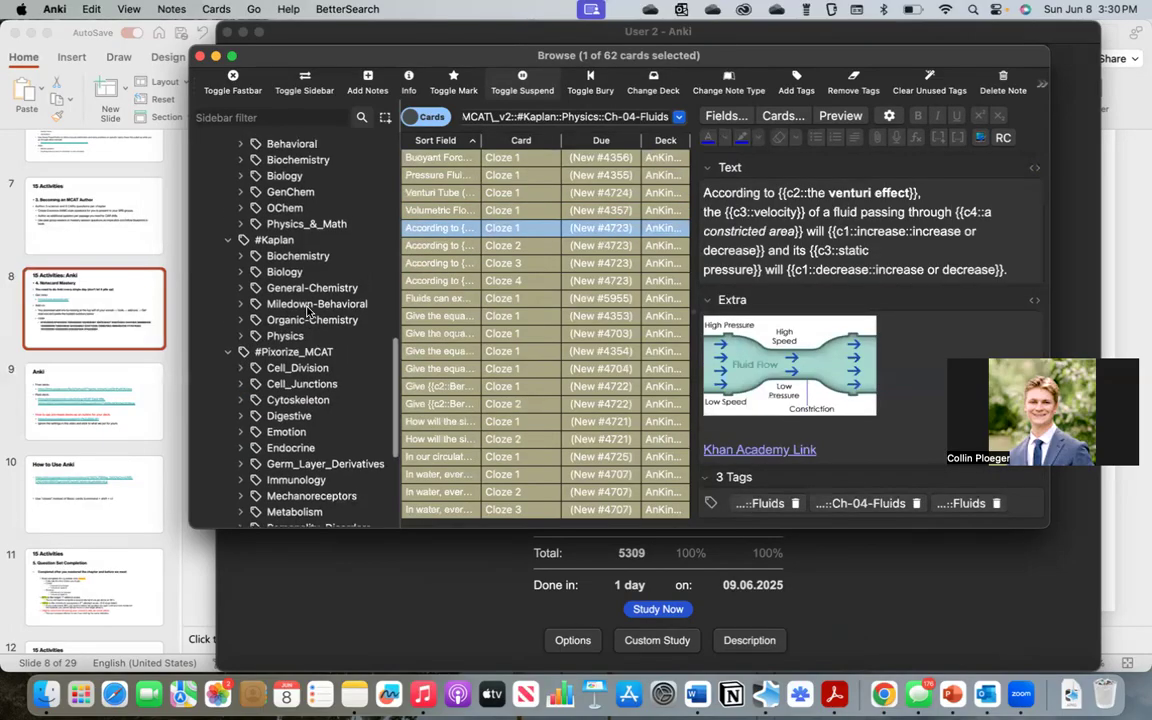
pyautogui.scroll(10, 308, 313)
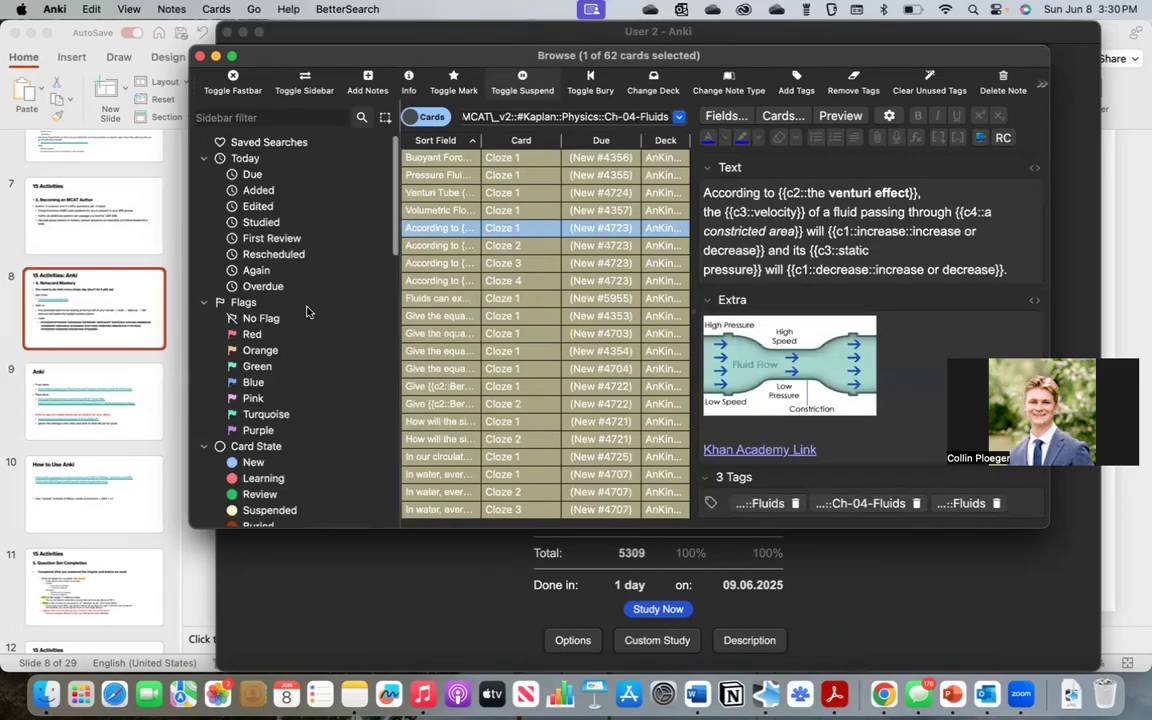
pyautogui.click(201, 55)
pyautogui.click(658, 54)
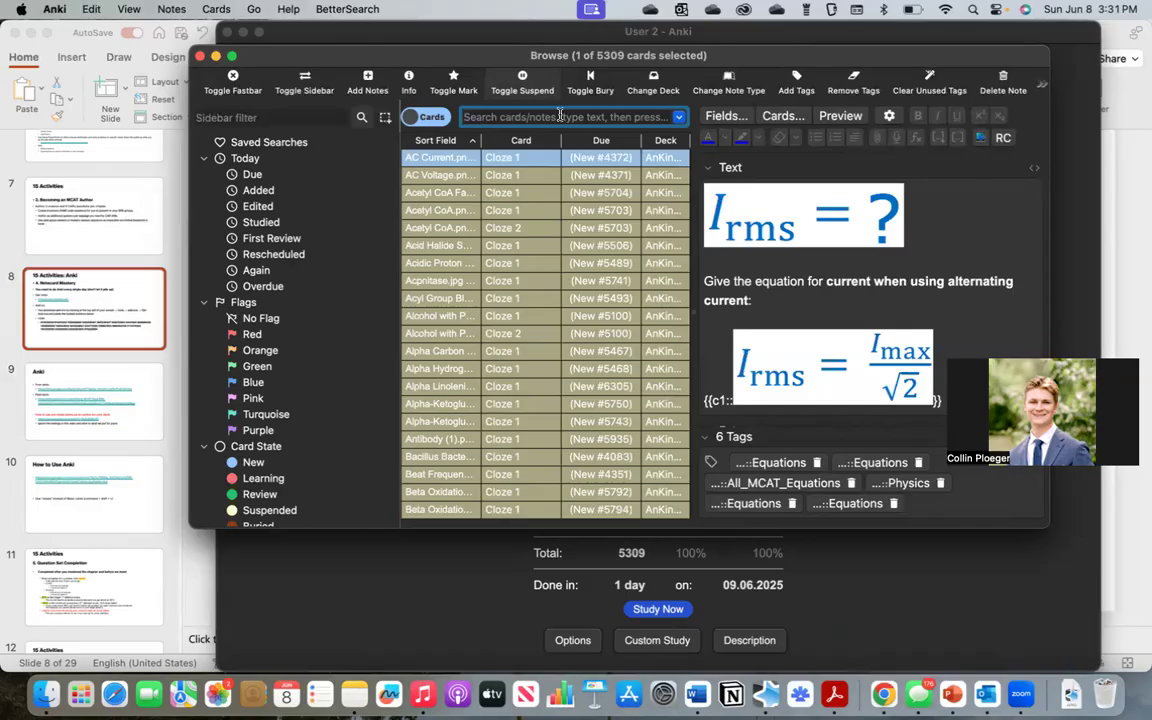
# Search the deck's cards for "Resisto"
pyautogui.write('Resi')
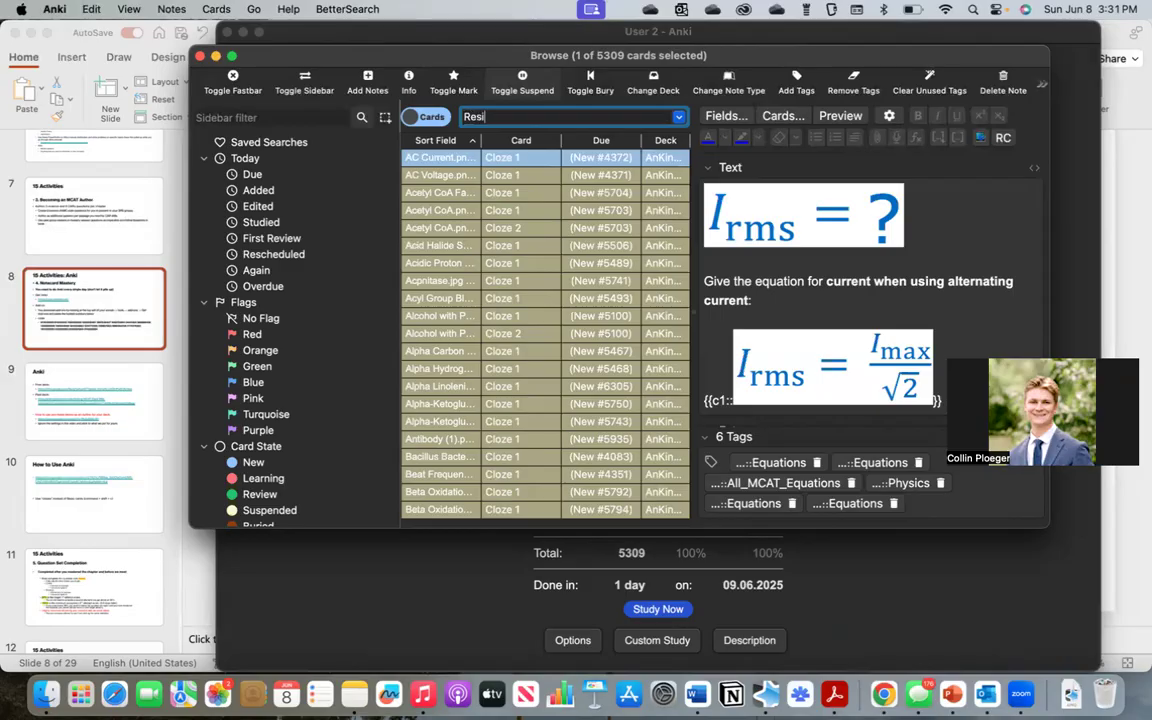
pyautogui.write('tor')
pyautogui.press('Return')
pyautogui.press('BackSpace')
pyautogui.press('BackSpace')
pyautogui.press('BackSpace')
pyautogui.write('sto')
pyautogui.press('Return')
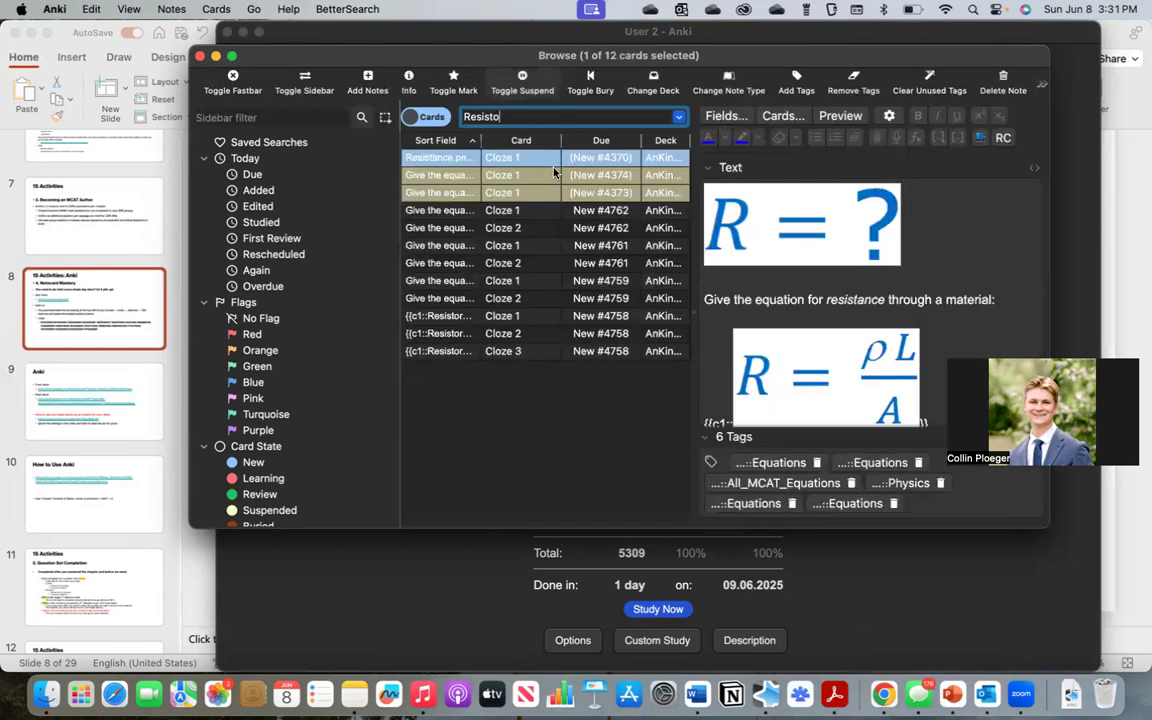
# View the card on total resistance in parallel and examine its Extra, Lecture Notes, Missed Questions and Additional Resources fields
pyautogui.click(503, 212)
pyautogui.click(860, 250)
pyautogui.scroll(-6, 900, 348)
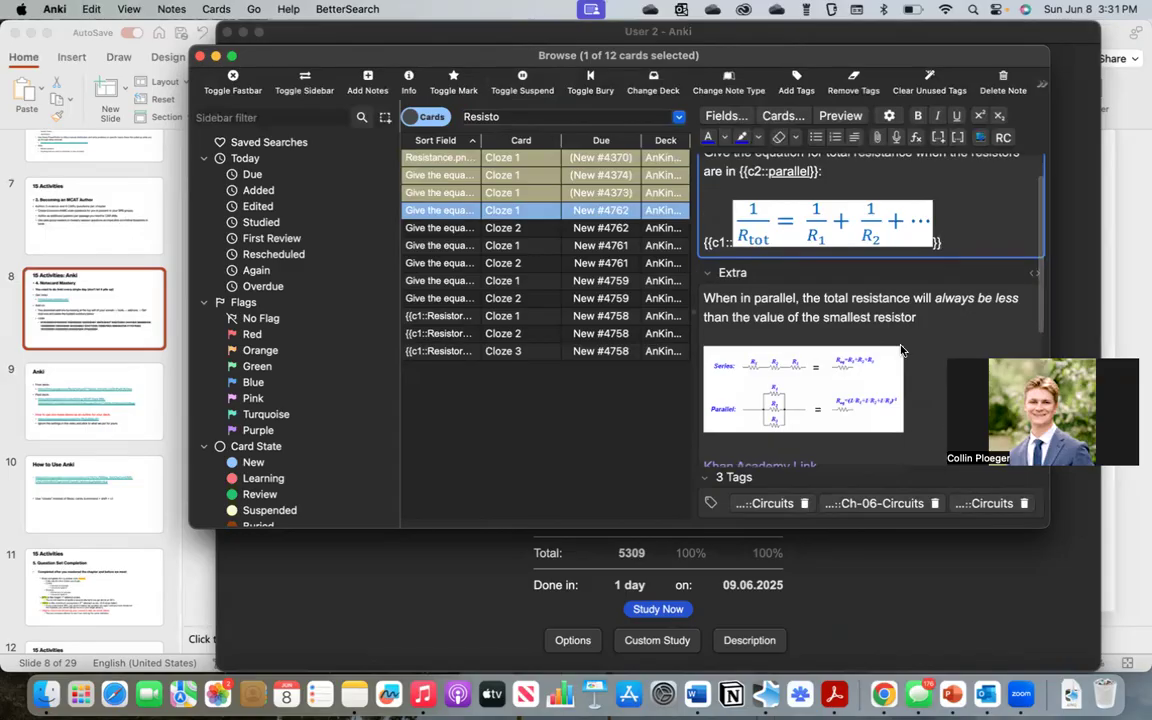
pyautogui.scroll(-2, 900, 349)
pyautogui.click(771, 318)
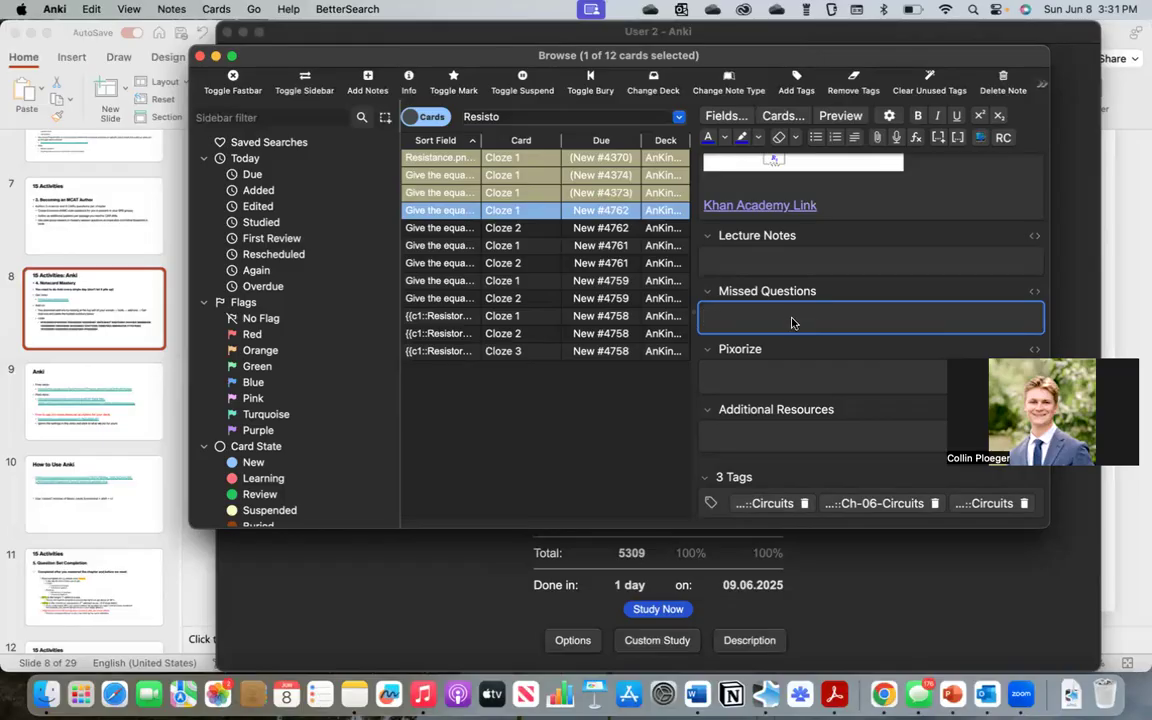
pyautogui.scroll(5, 792, 322)
pyautogui.scroll(-5, 855, 312)
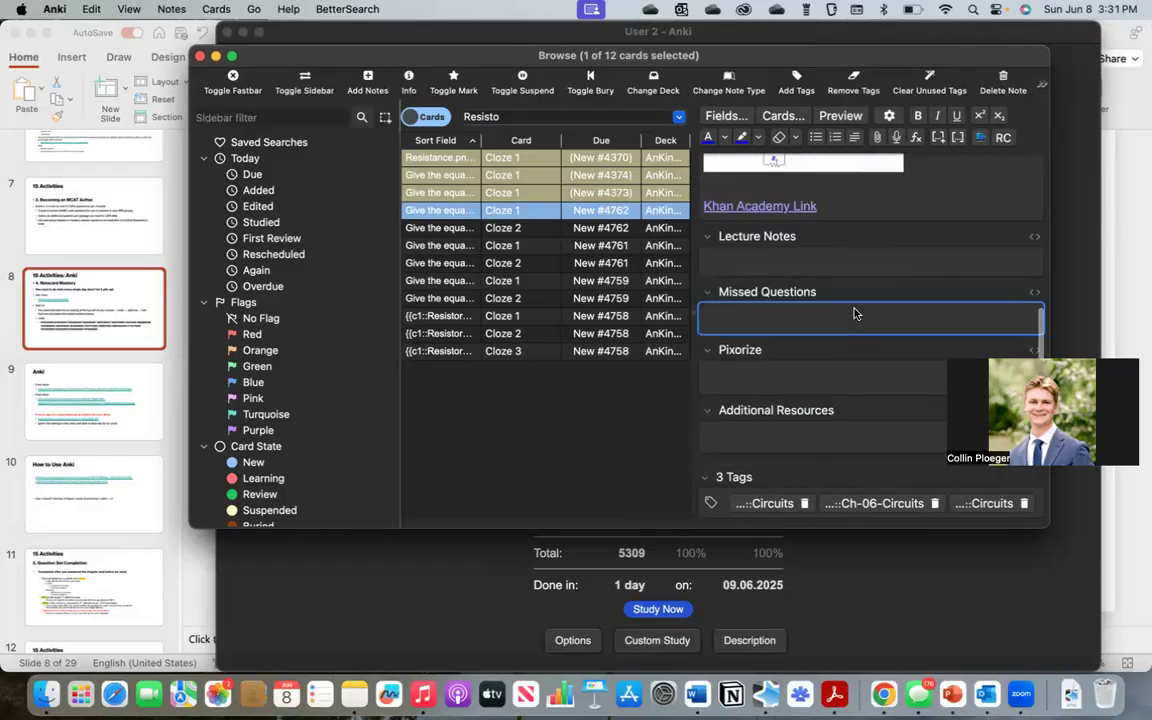
pyautogui.scroll(5, 855, 313)
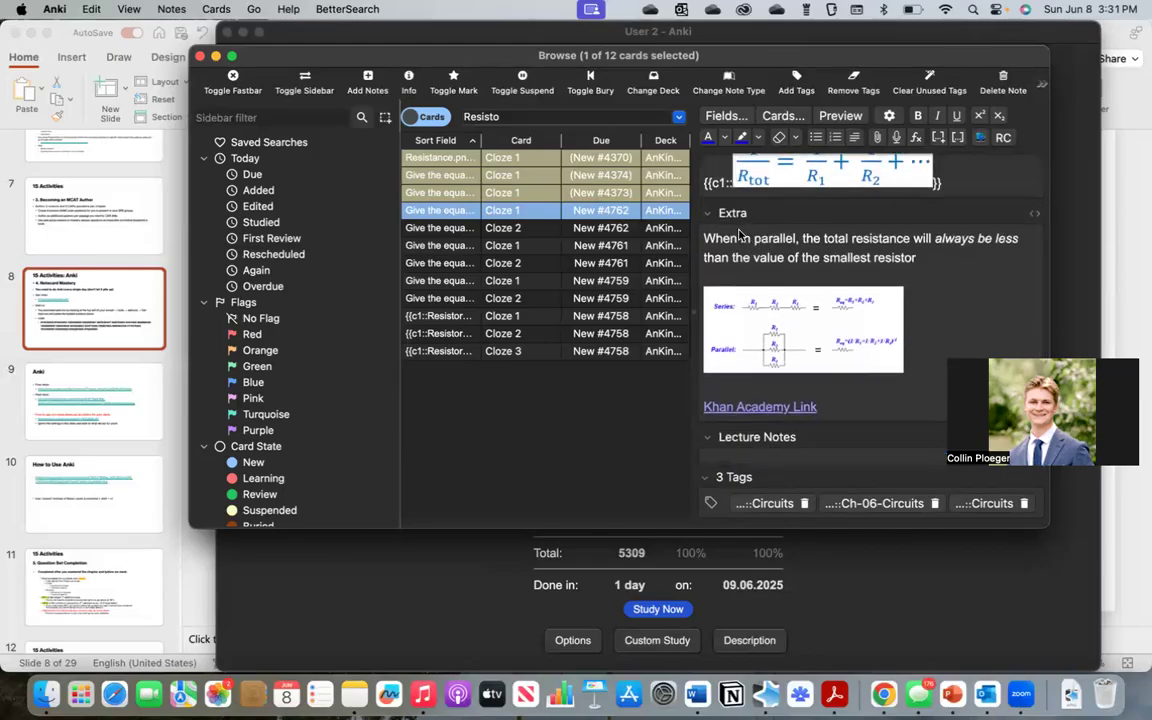
pyautogui.scroll(-2, 800, 360)
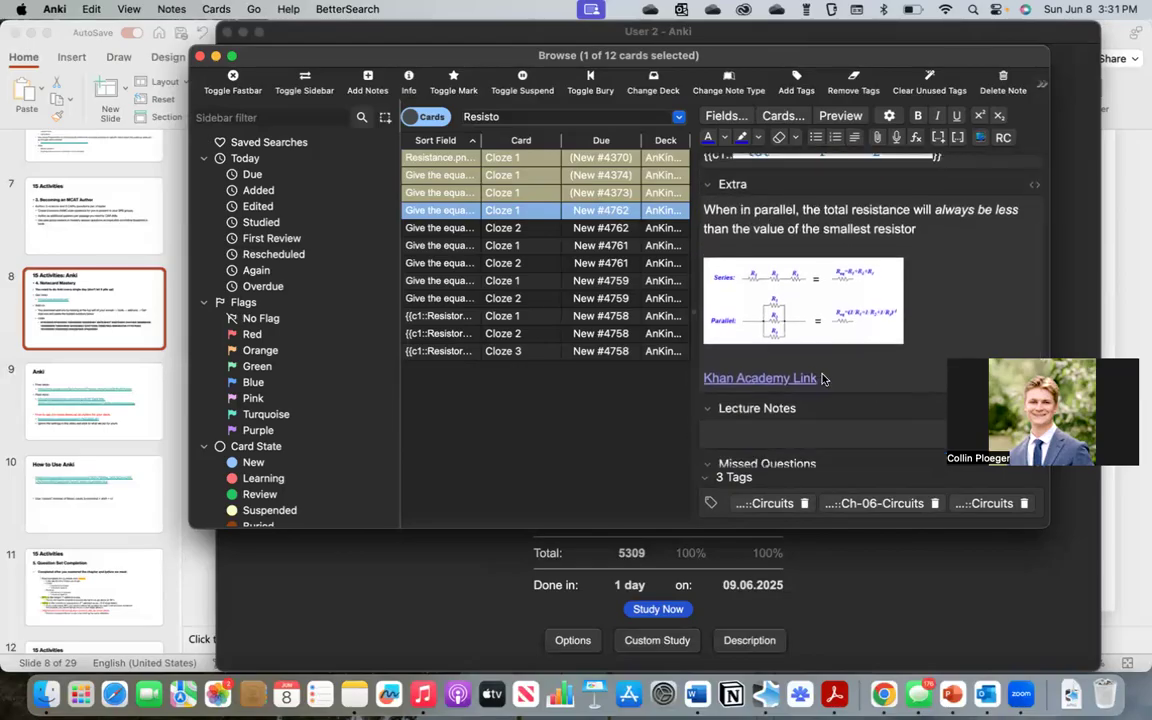
pyautogui.scroll(4, 822, 378)
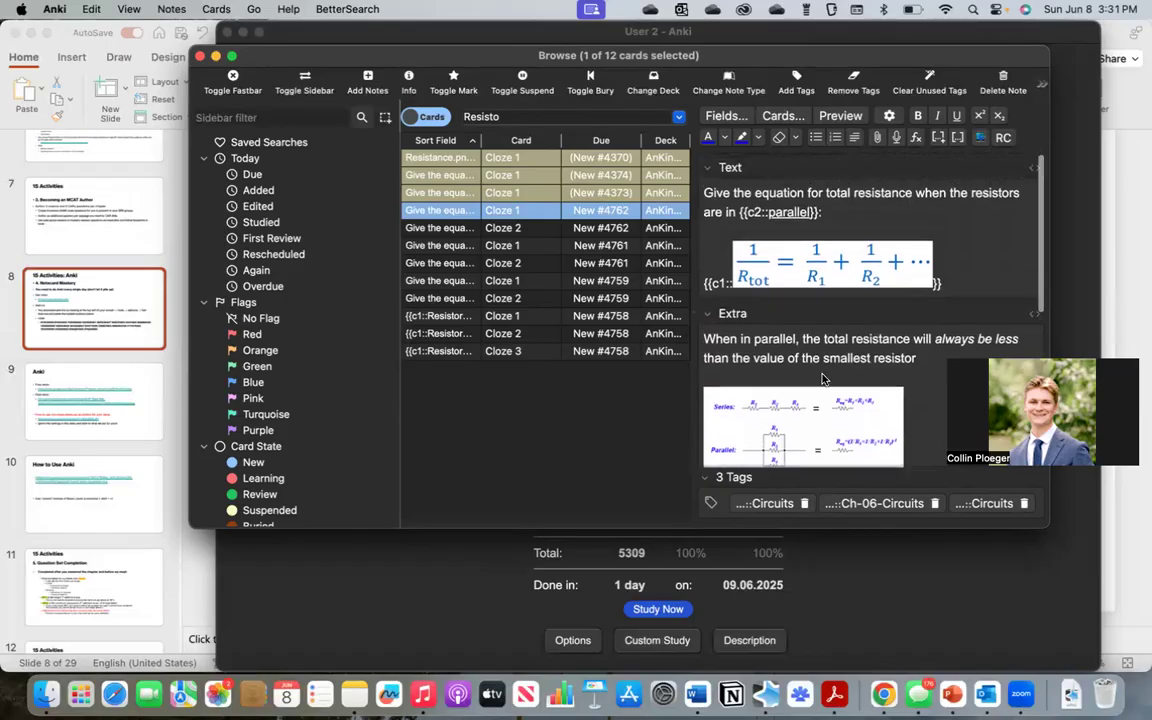
pyautogui.scroll(-9, 830, 360)
pyautogui.click(844, 340)
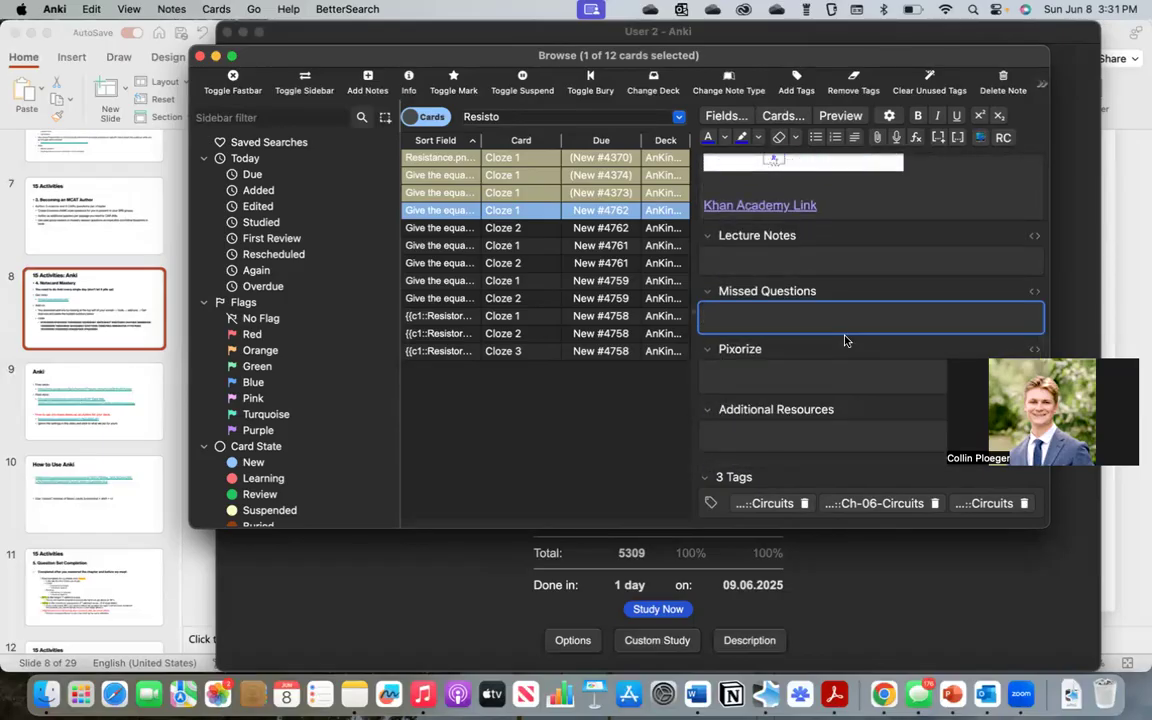
pyautogui.scroll(-2, 289, 302)
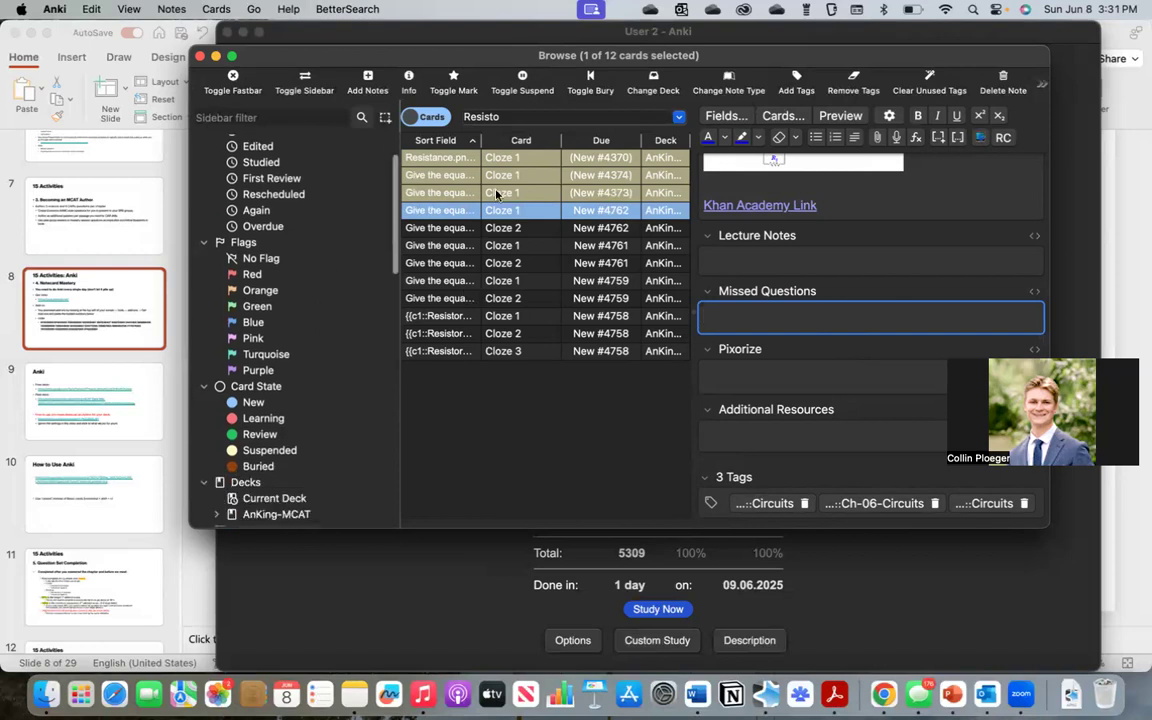
# Clear the card search text and look over the subject tags under #KahnAcademy, #Kaplan and #Pixorize_MCAT
pyautogui.click(506, 116)
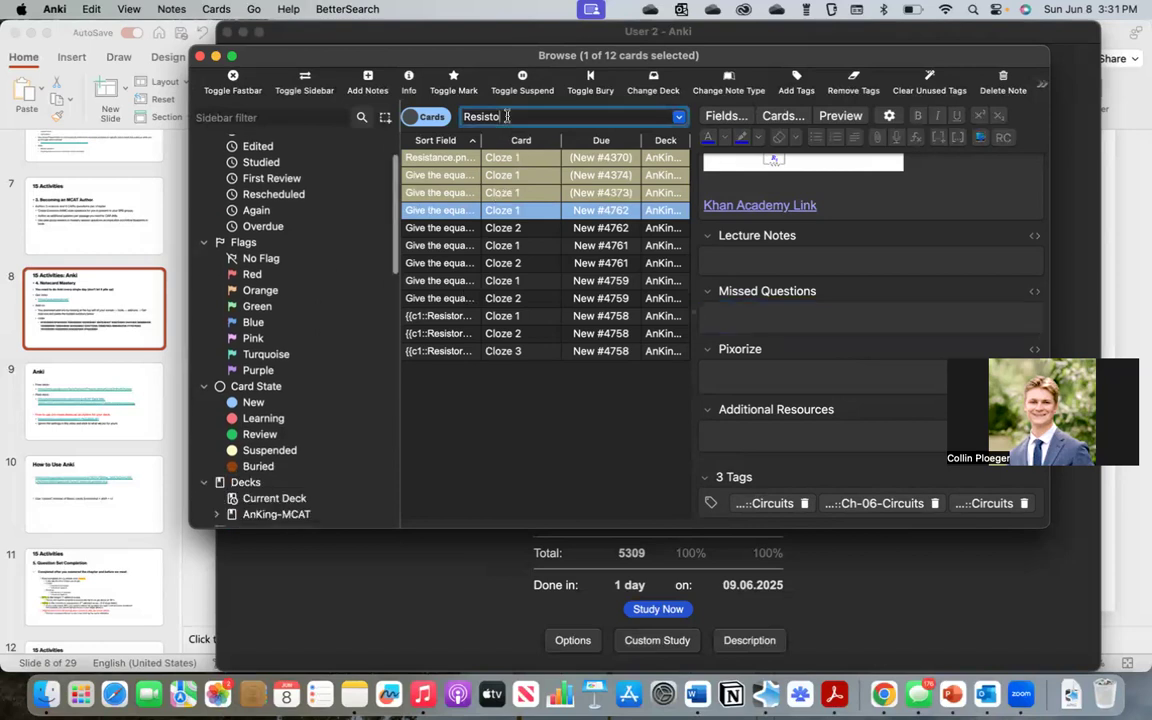
pyautogui.doubleClick(506, 116)
pyautogui.press('BackSpace')
pyautogui.scroll(-5, 330, 354)
pyautogui.scroll(-3, 330, 354)
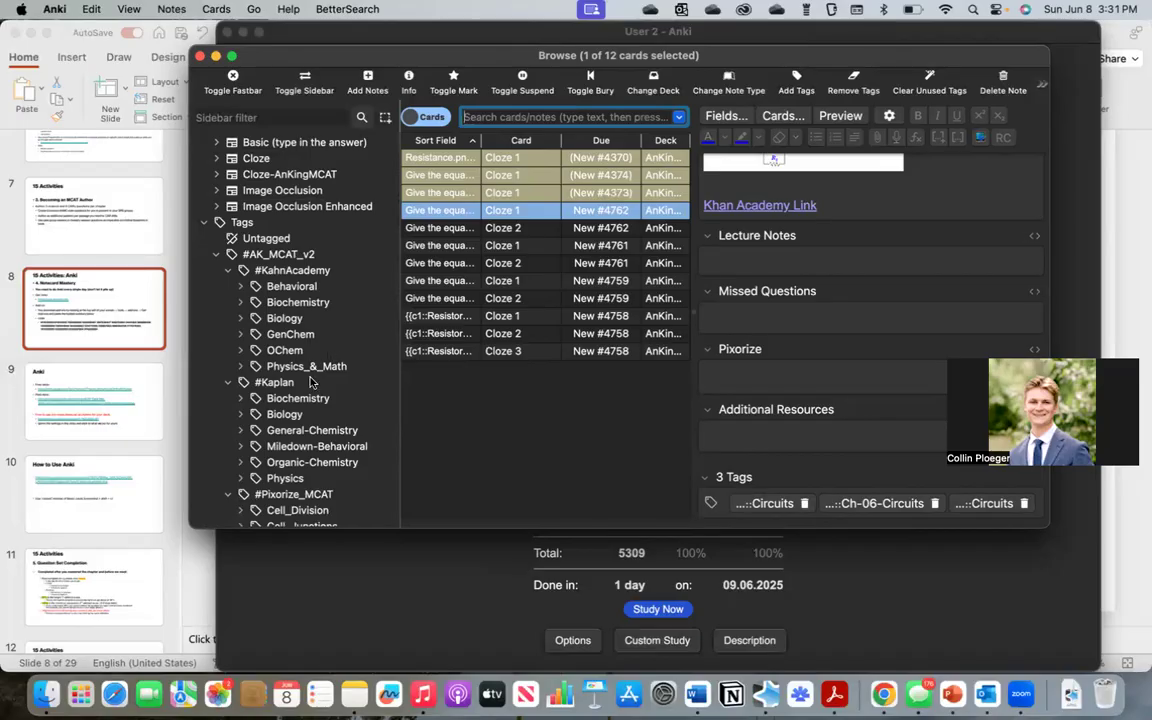
pyautogui.scroll(-1, 310, 382)
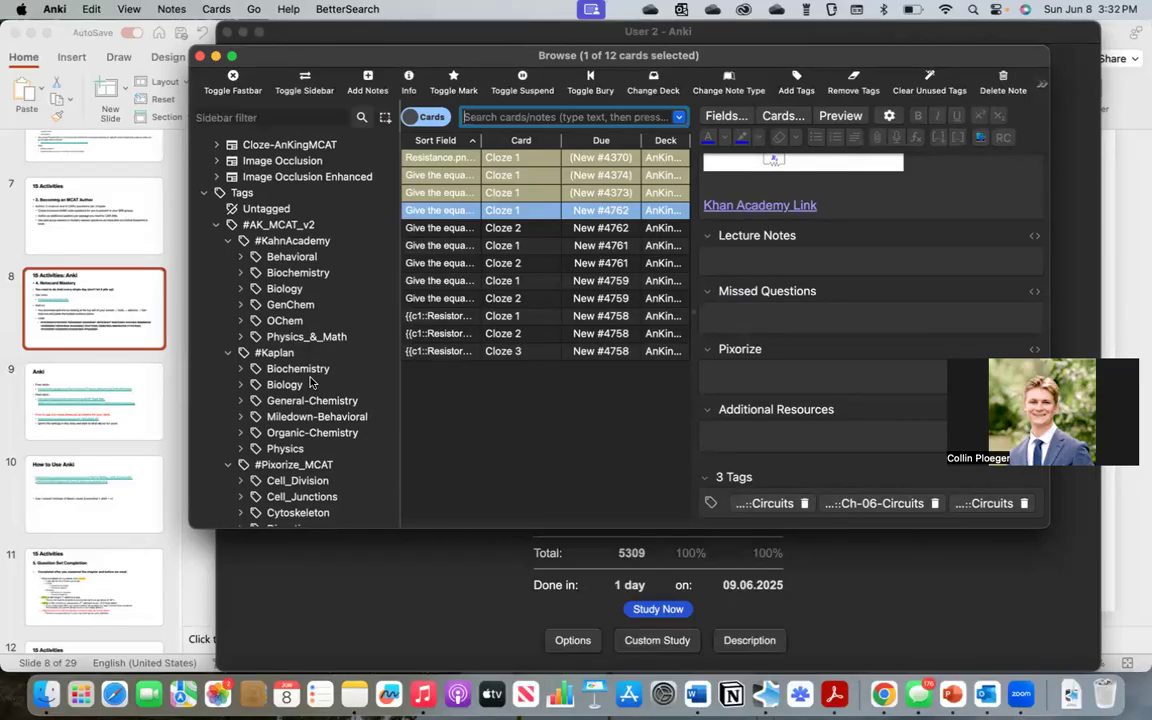
pyautogui.scroll(-1, 310, 382)
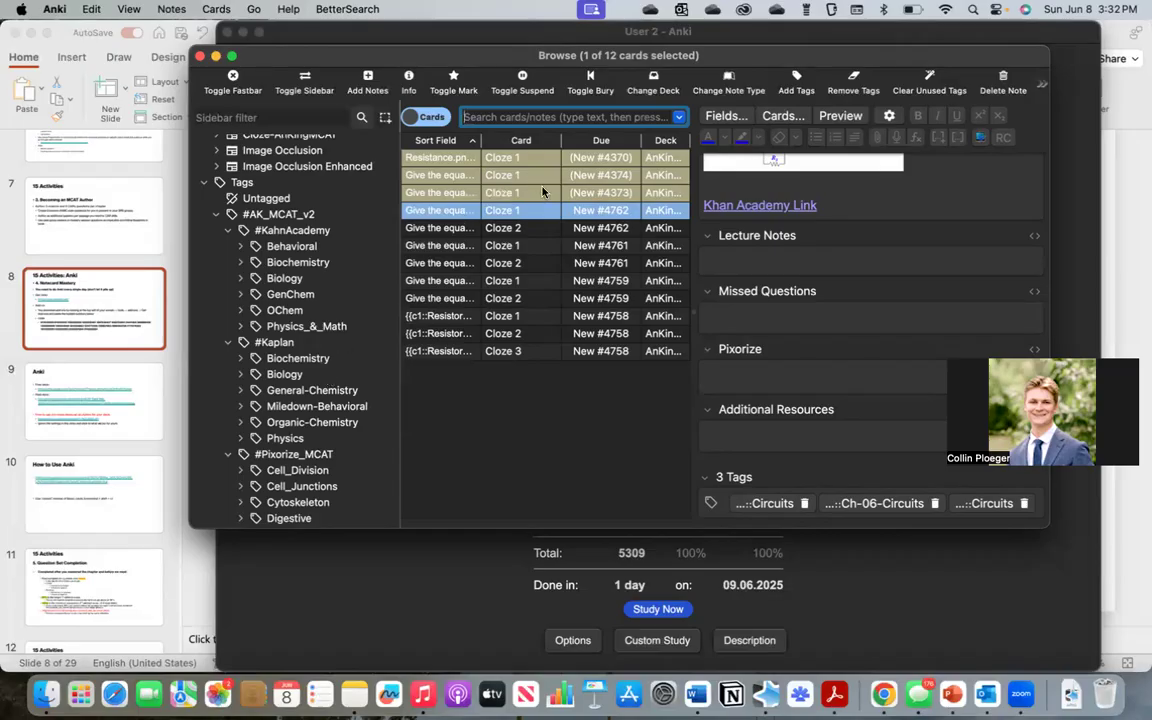
pyautogui.click(531, 227)
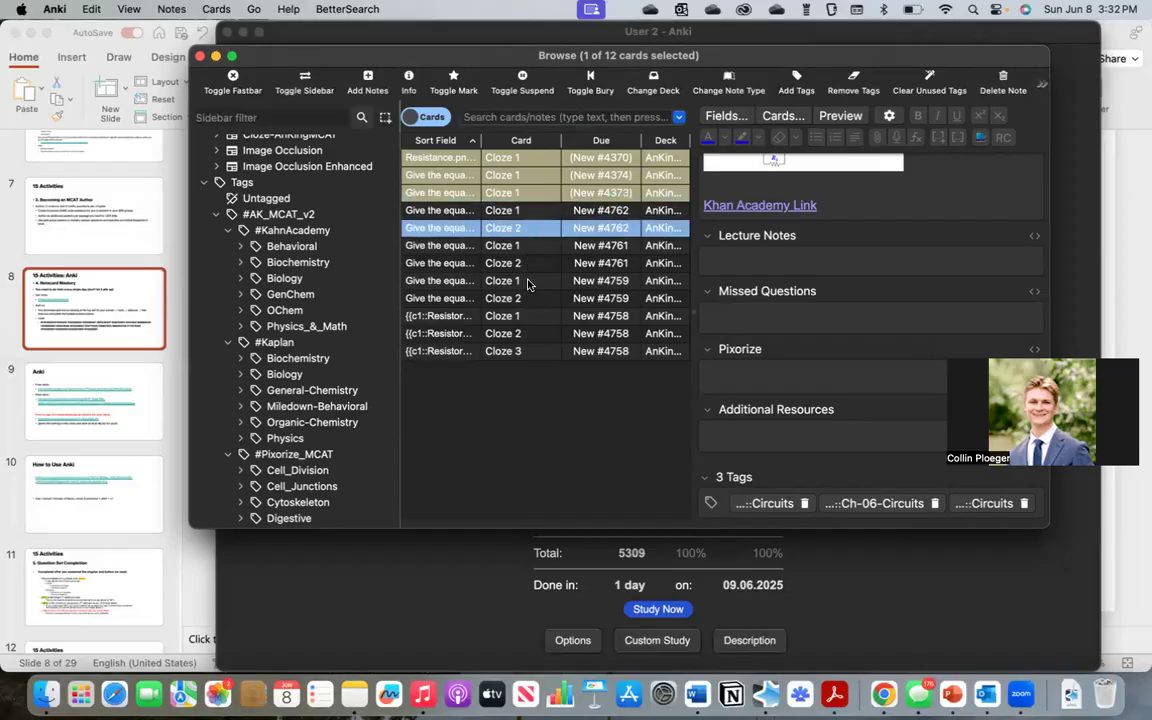
# Close the card browser, review the MileDown's MCAT Decks overview and return to the deck list
pyautogui.click(200, 56)
pyautogui.scroll(-3, 737, 307)
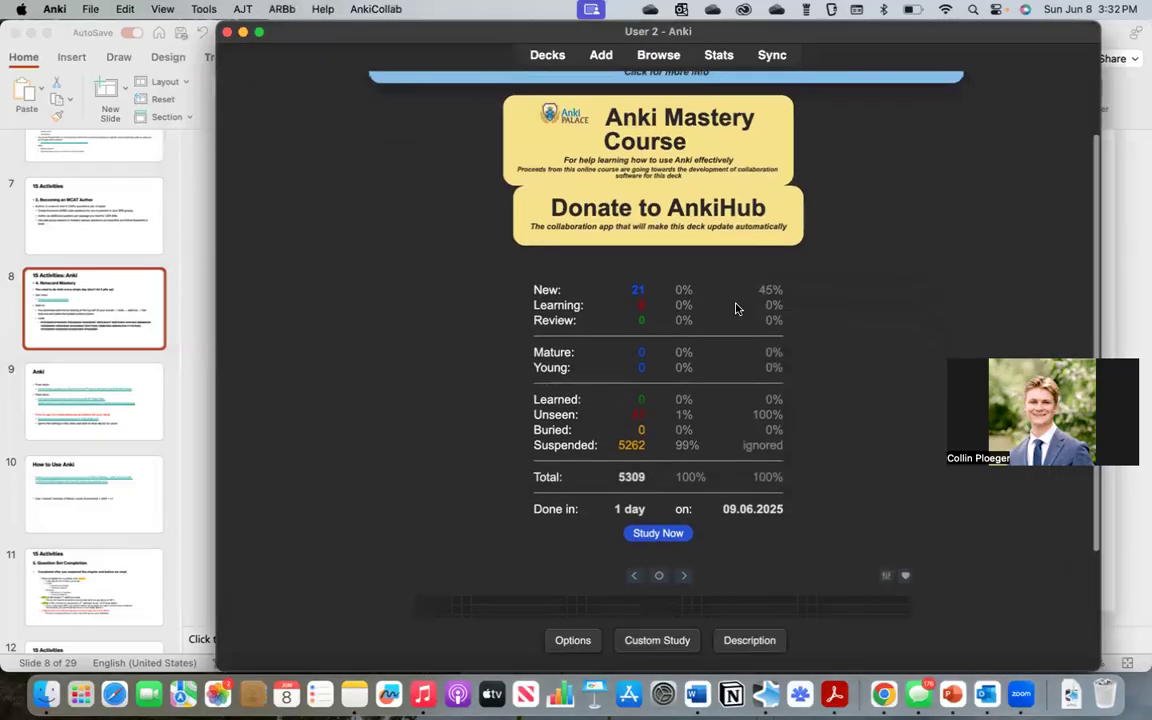
pyautogui.scroll(3, 738, 309)
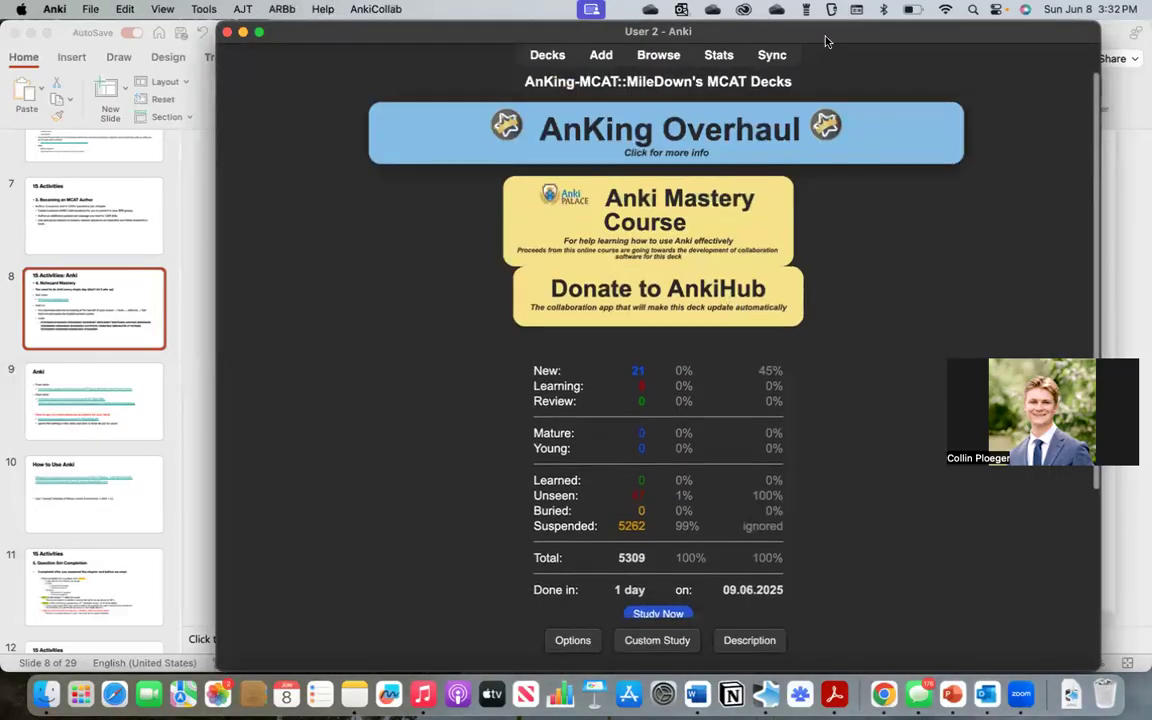
pyautogui.moveTo(840, 29); pyautogui.dragTo(800, 29)
pyautogui.scroll(-2, 722, 347)
pyautogui.scroll(2, 722, 347)
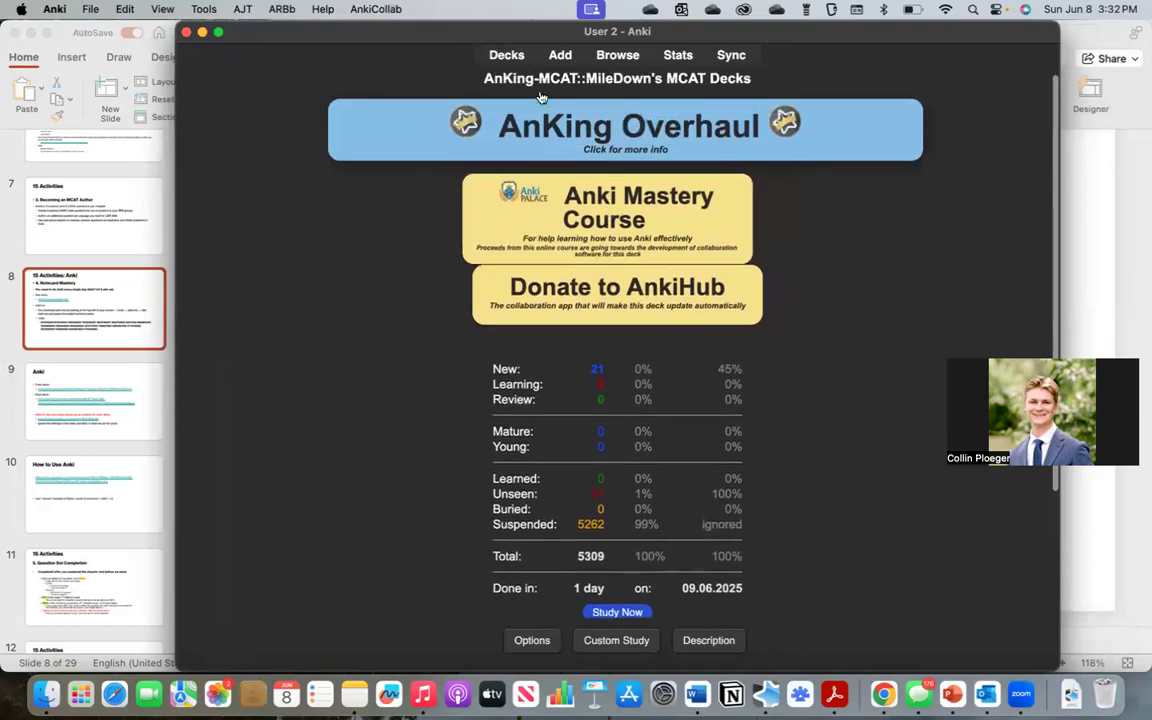
pyautogui.click(506, 56)
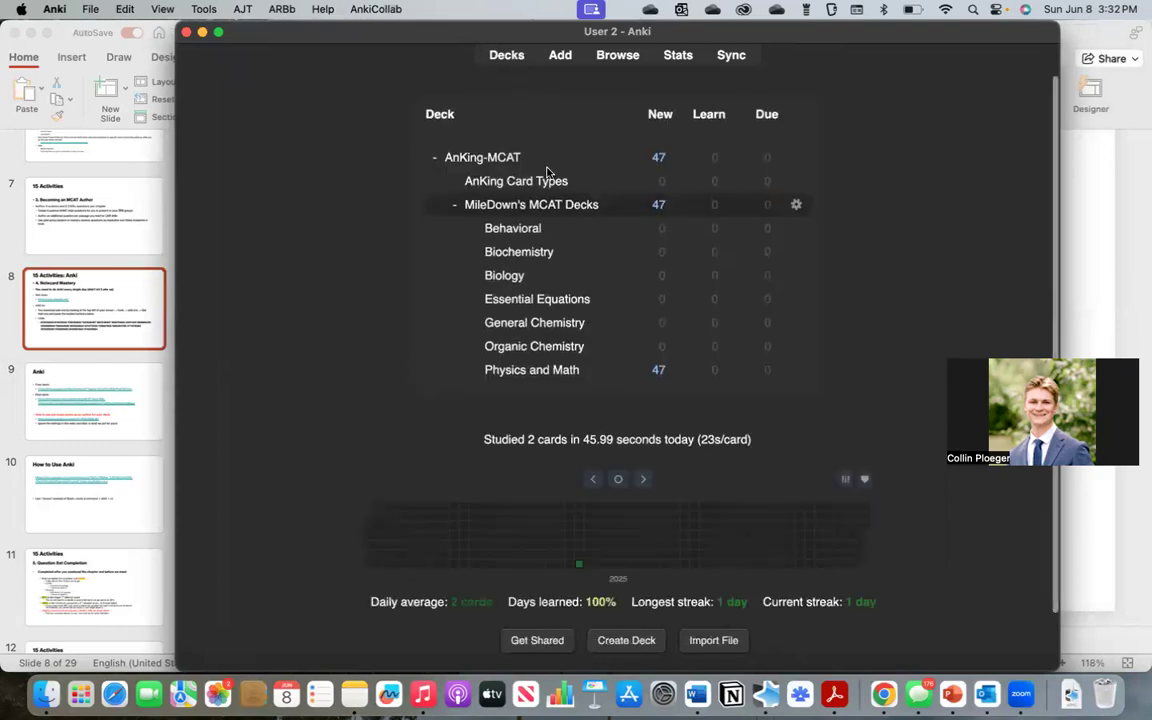
pyautogui.click(528, 233)
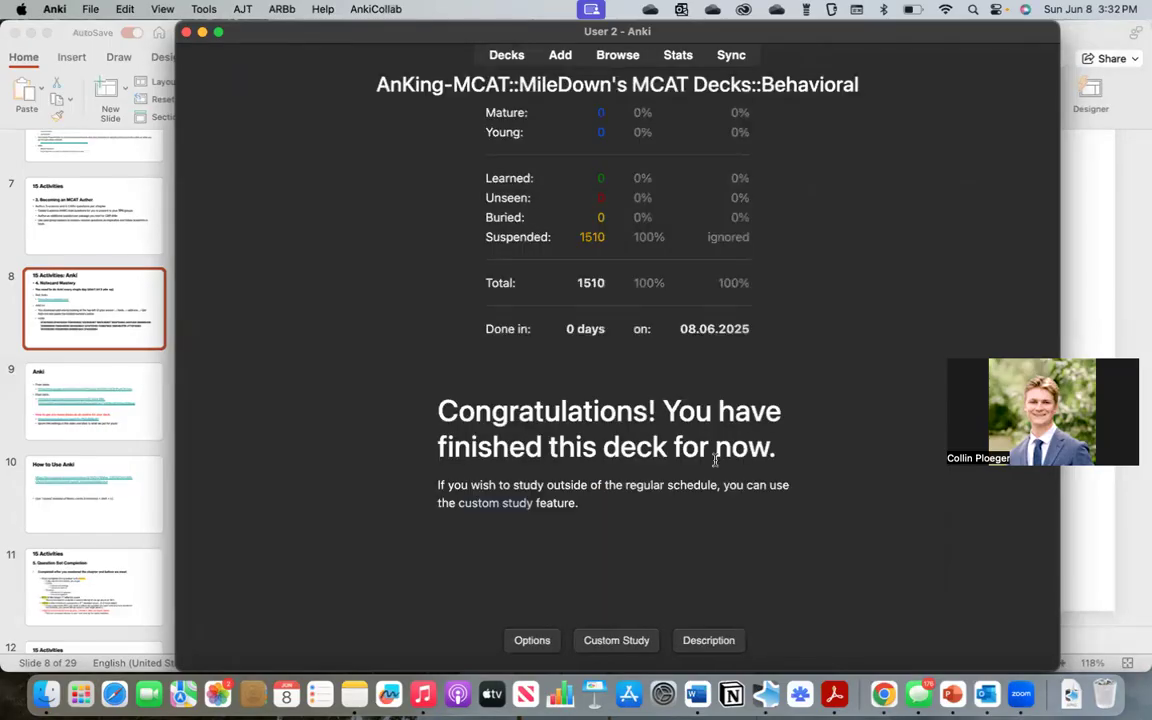
pyautogui.press('a')
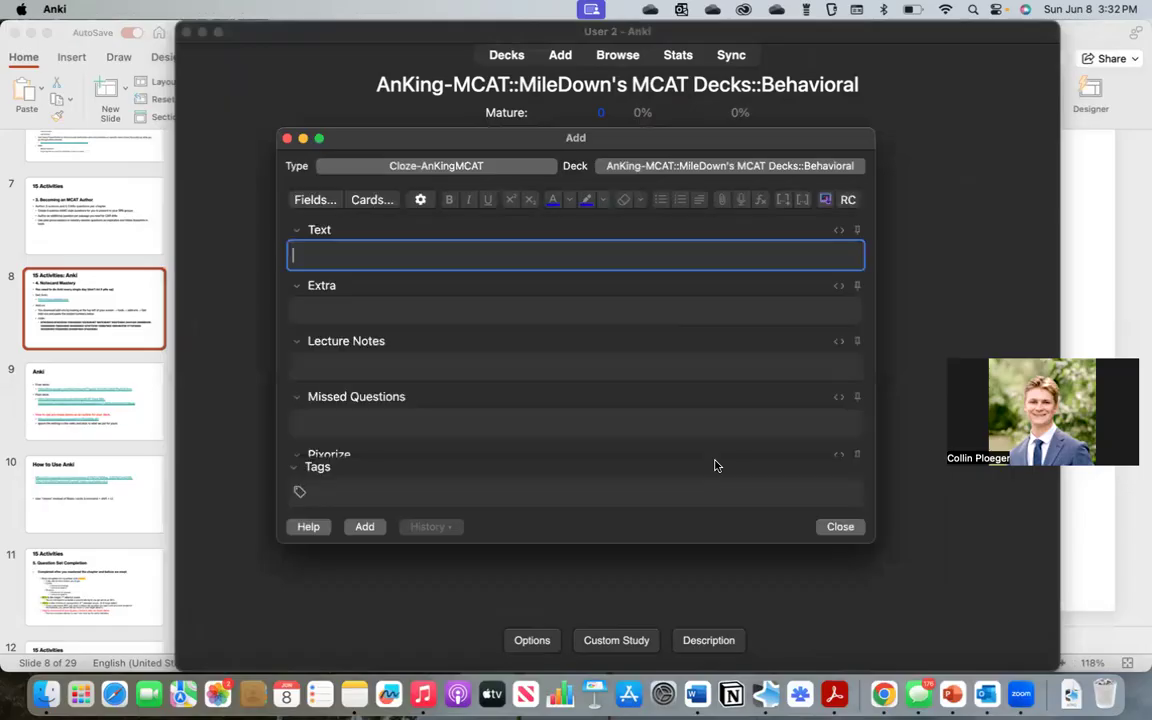
pyautogui.moveTo(435, 143); pyautogui.dragTo(469, 141)
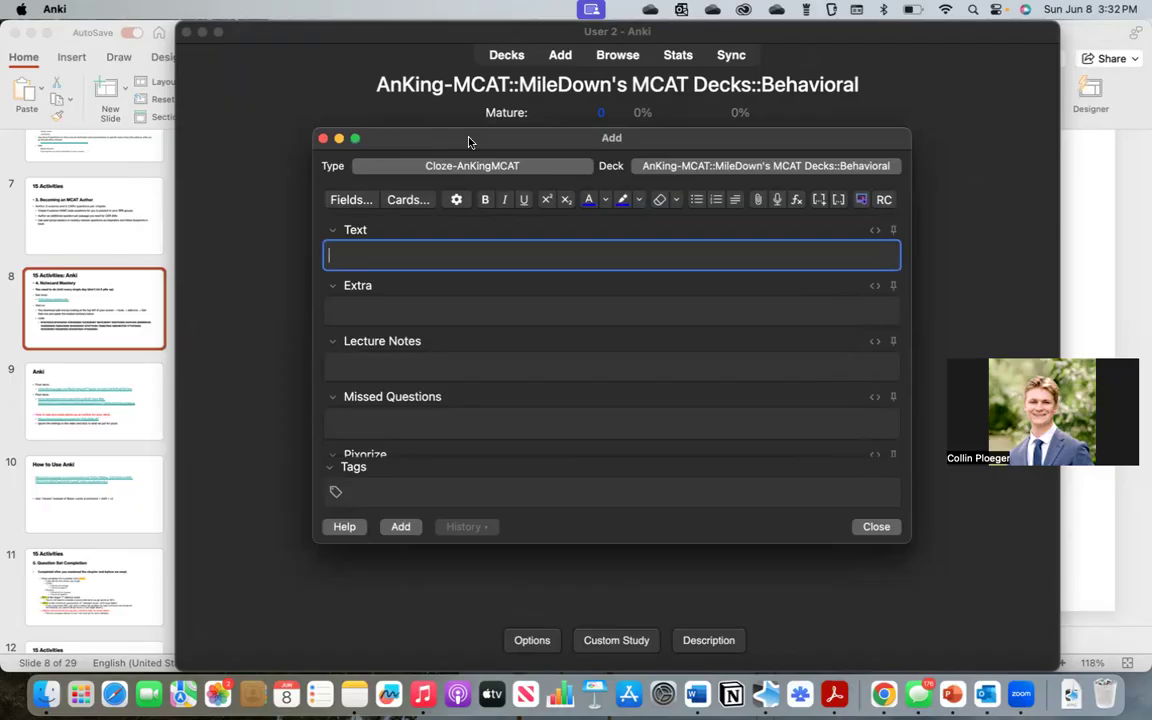
pyautogui.click(322, 138)
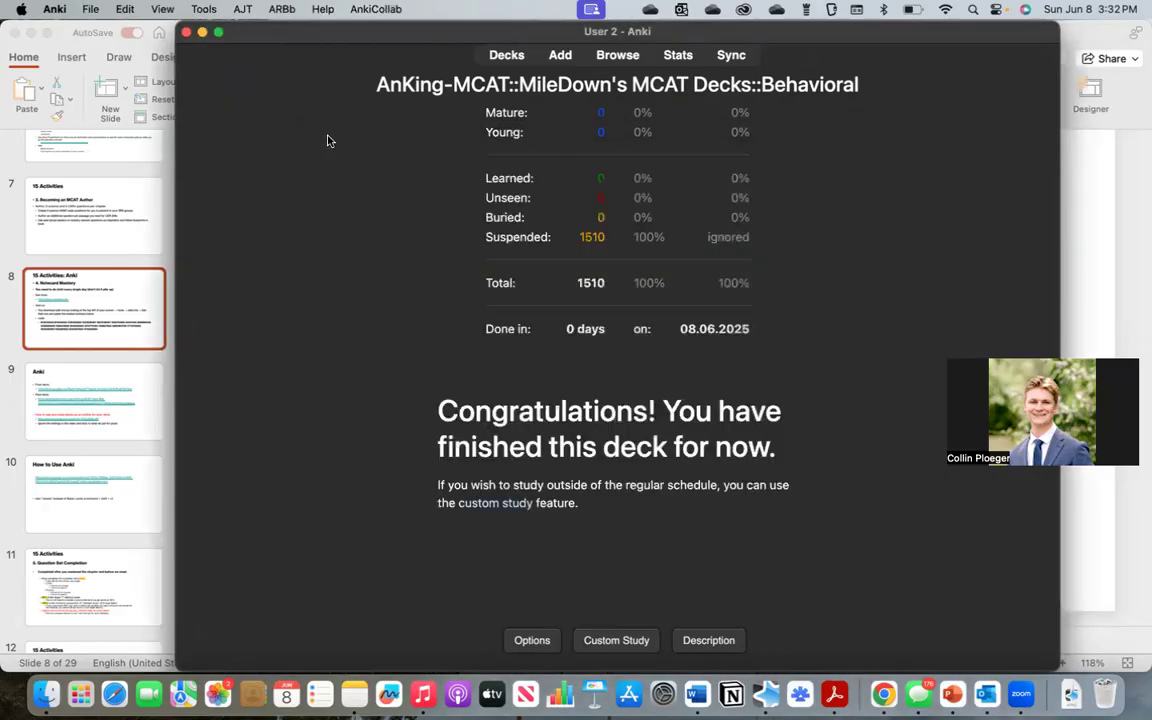
pyautogui.click(492, 54)
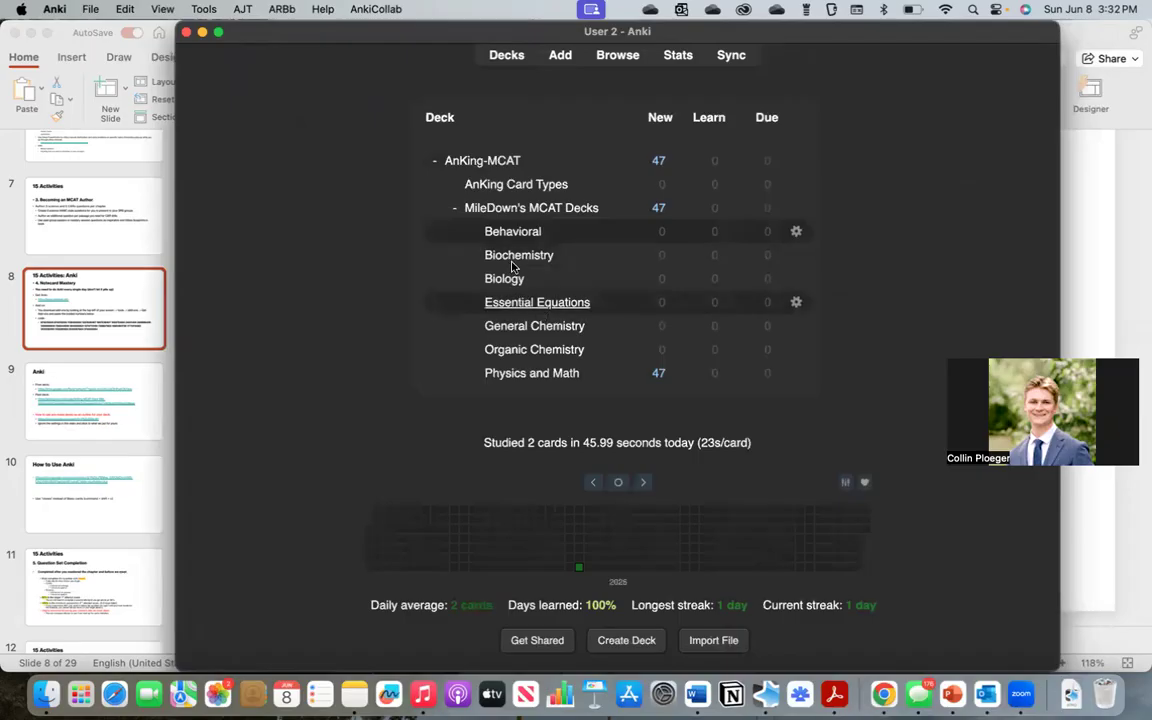
# Open the Behavioral deck, start a new note and look over the available note types without changing the type
pyautogui.click(512, 229)
pyautogui.press('a')
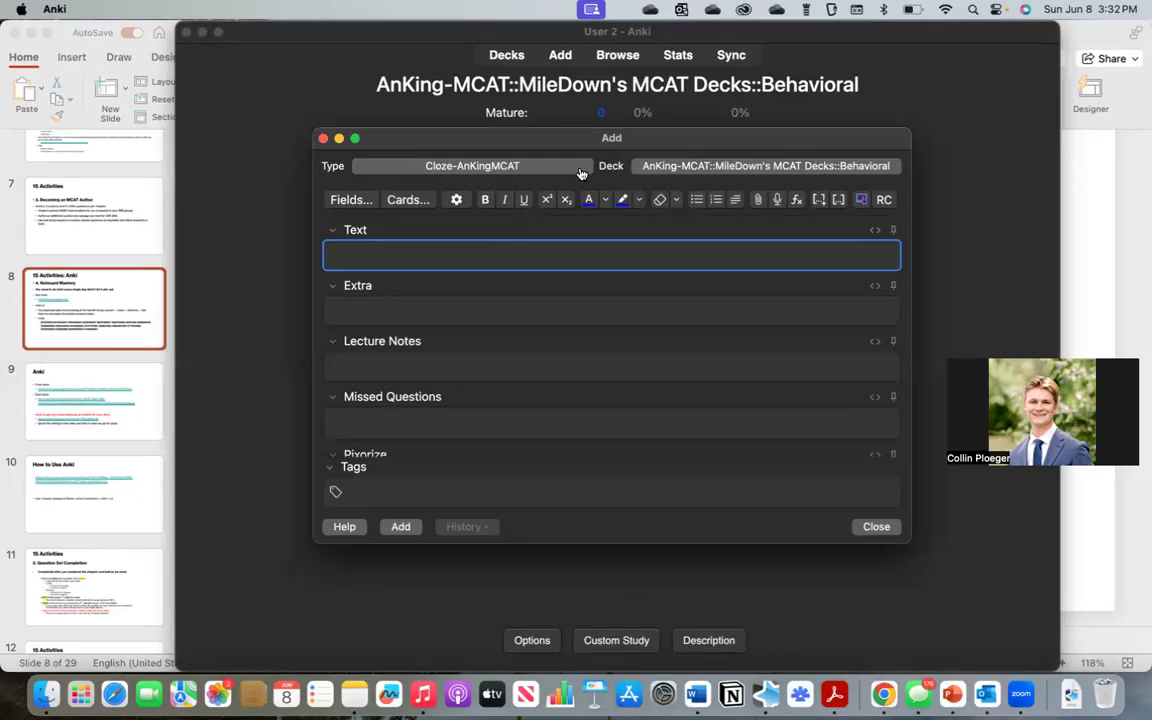
pyautogui.click(546, 168)
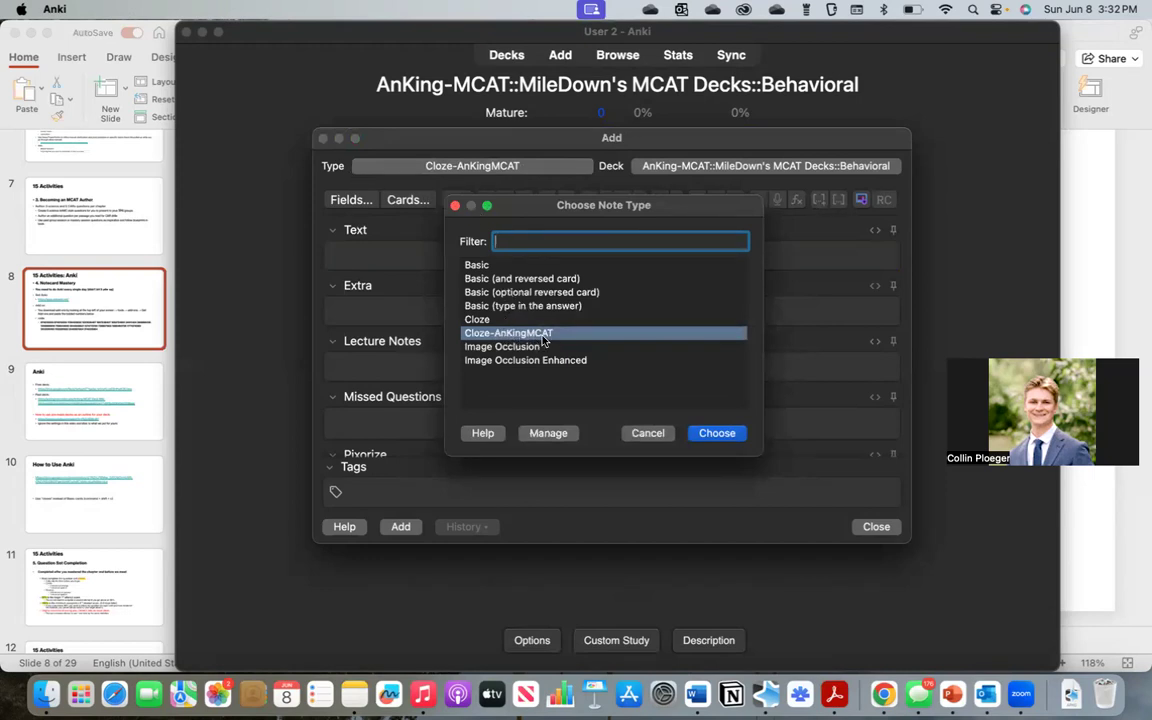
pyautogui.click(455, 205)
pyautogui.scroll(-5, 429, 352)
pyautogui.scroll(5, 429, 352)
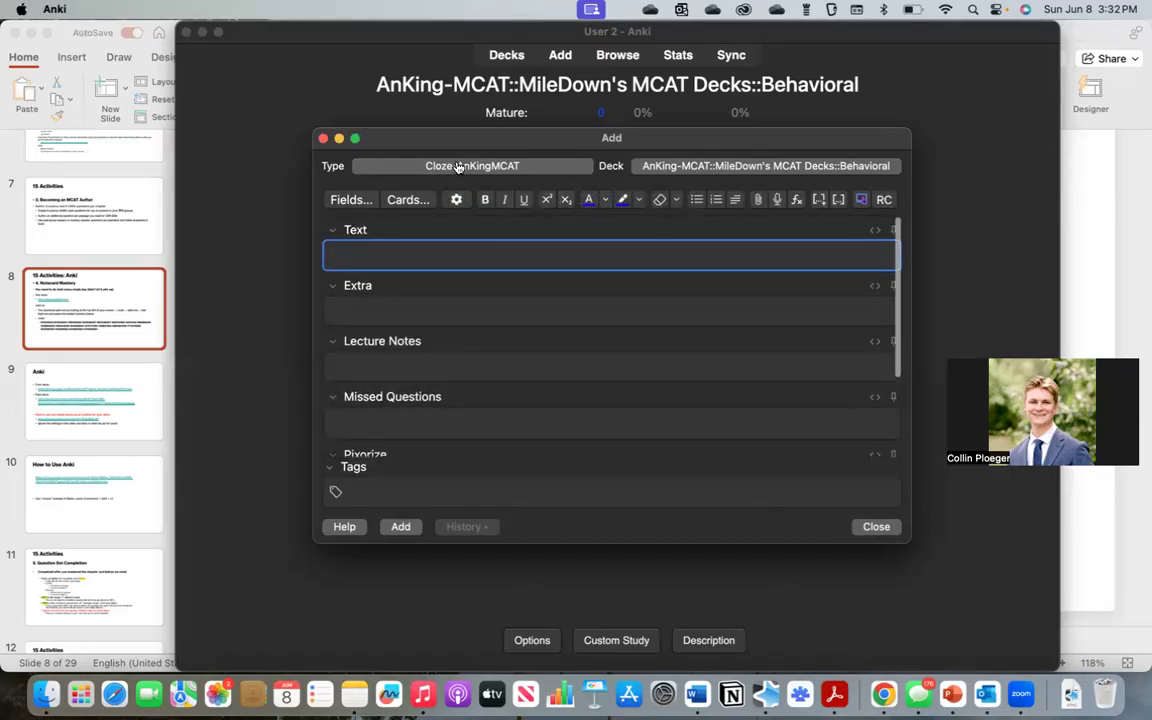
# Switch the new note to the Basic type and look at its Front and Back fields
pyautogui.click(462, 166)
pyautogui.click(490, 265)
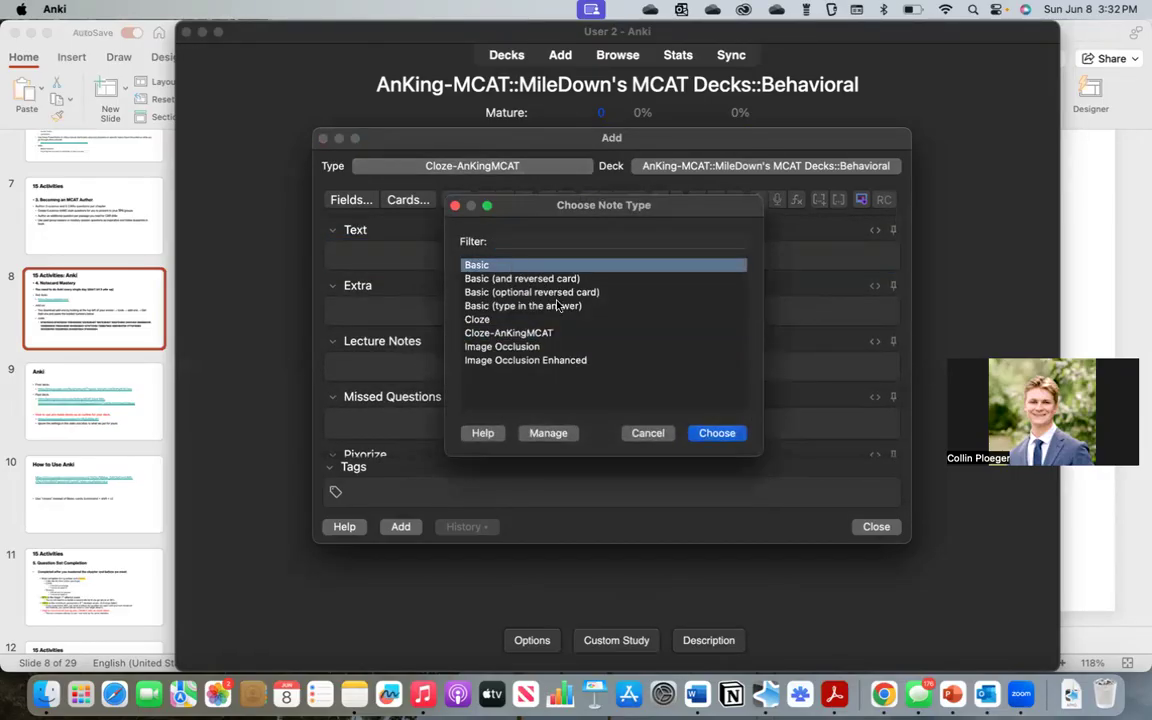
pyautogui.click(714, 434)
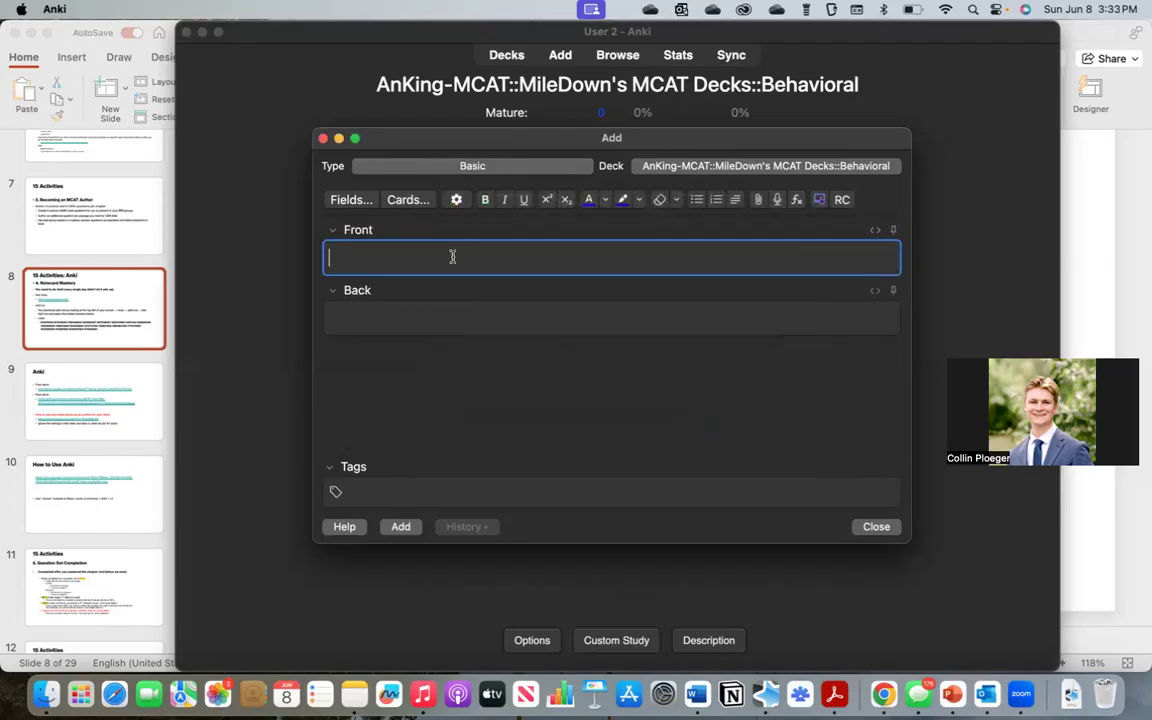
pyautogui.click(417, 312)
pyautogui.click(417, 258)
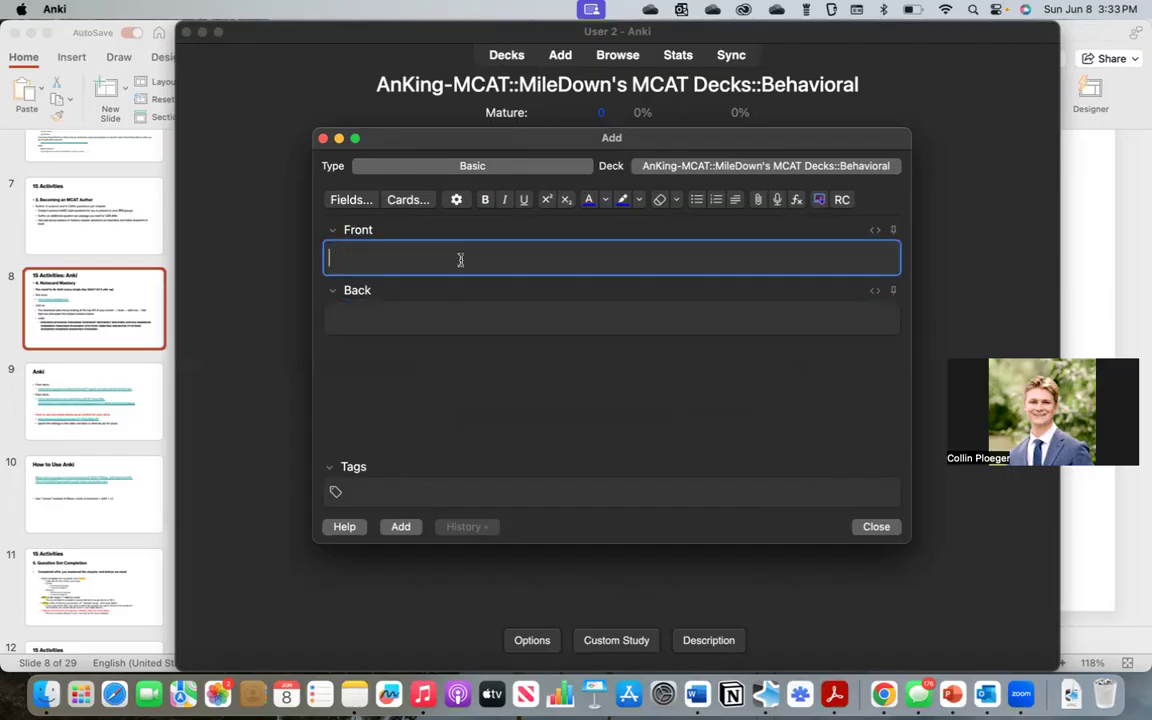
pyautogui.click(405, 309)
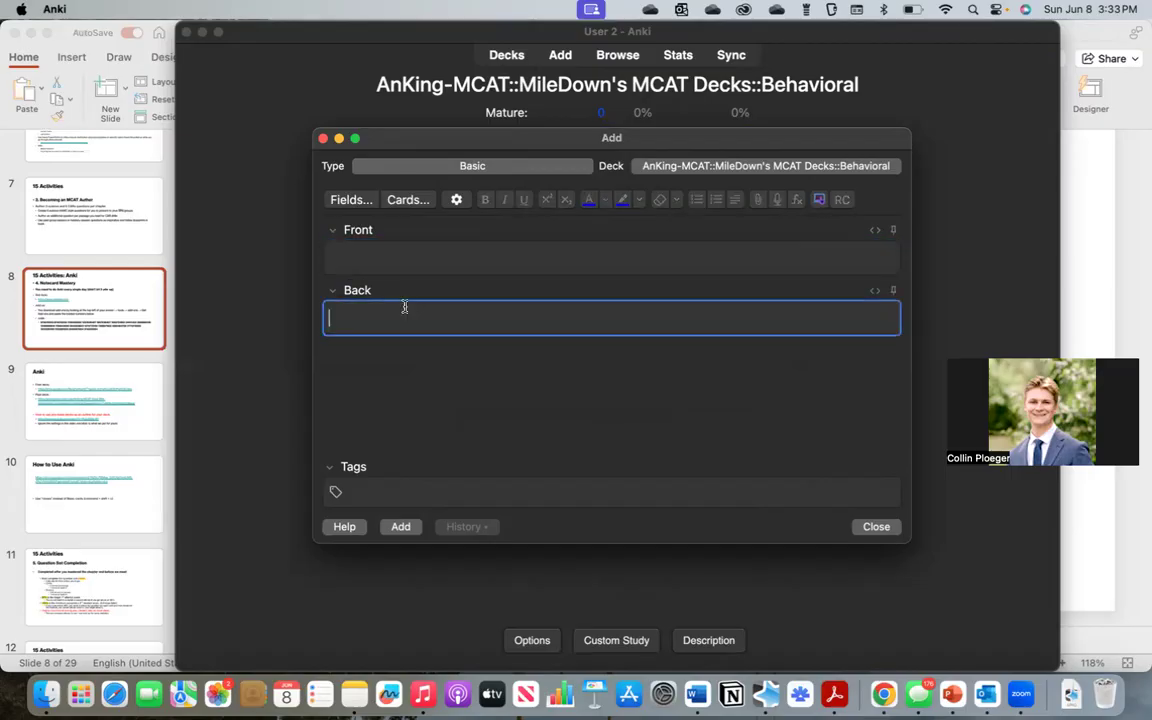
# Set the note type to Cloze-AnKingMCAT and enter "The mitochondria is the powerhouse of the cell" as its text
pyautogui.click(453, 168)
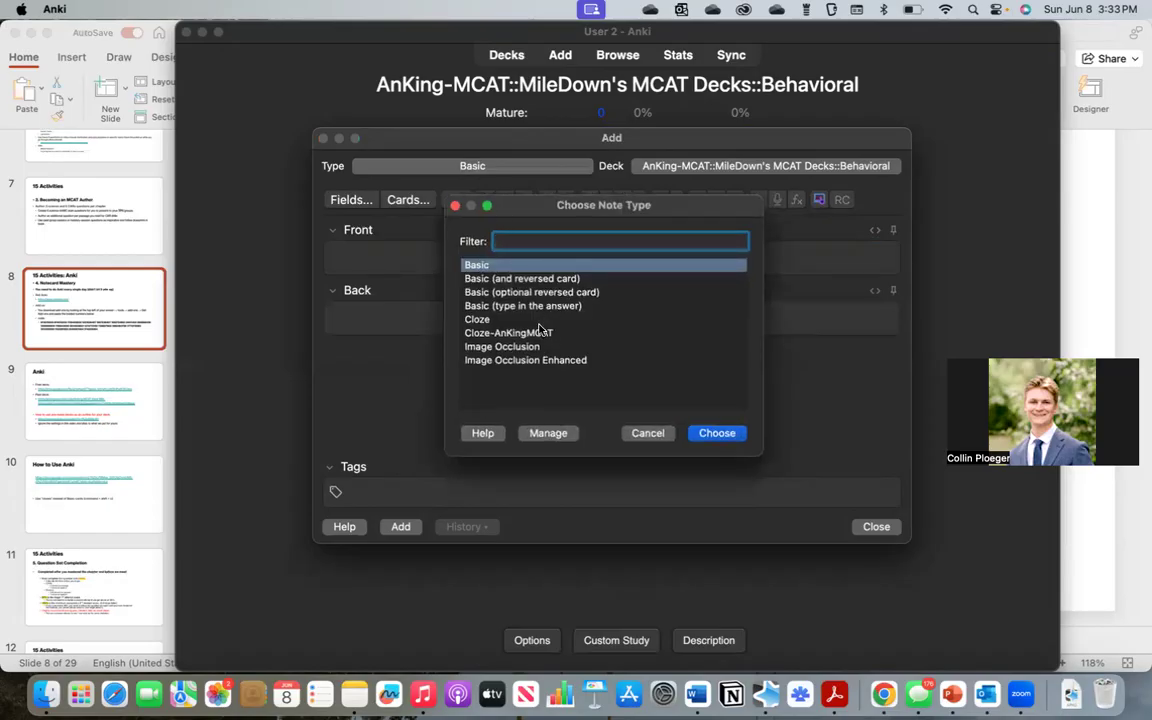
pyautogui.click(531, 334)
pyautogui.doubleClick(563, 334)
pyautogui.click(477, 254)
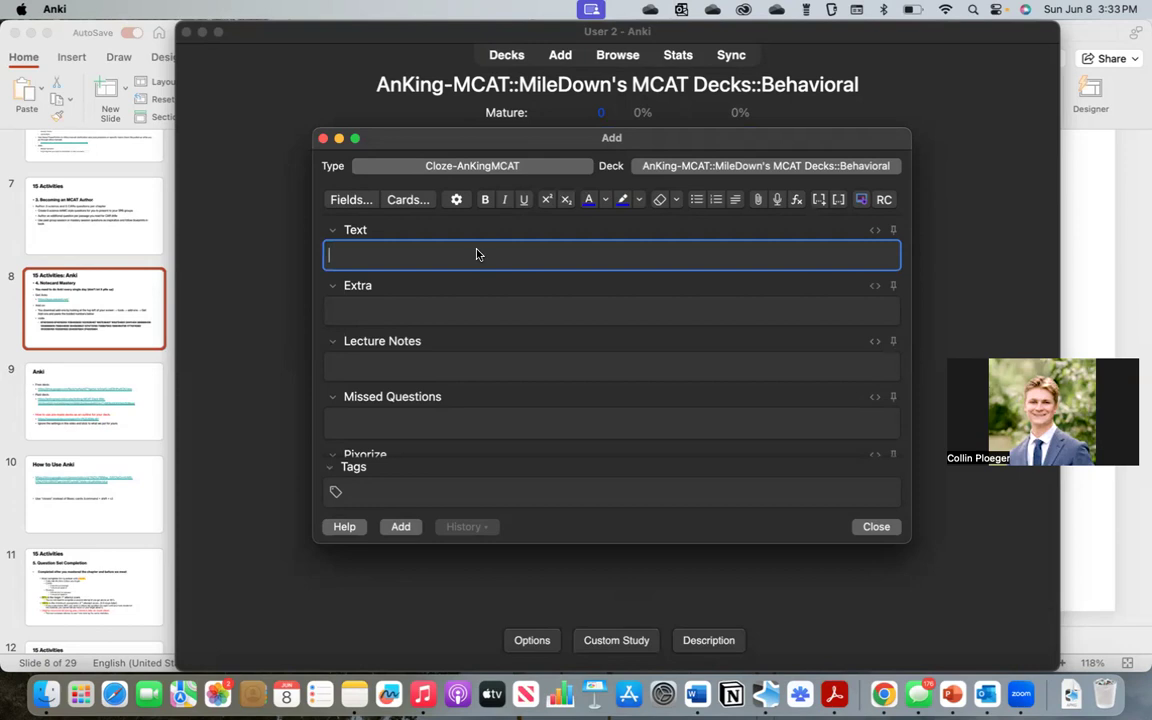
pyautogui.write('The mitochondri')
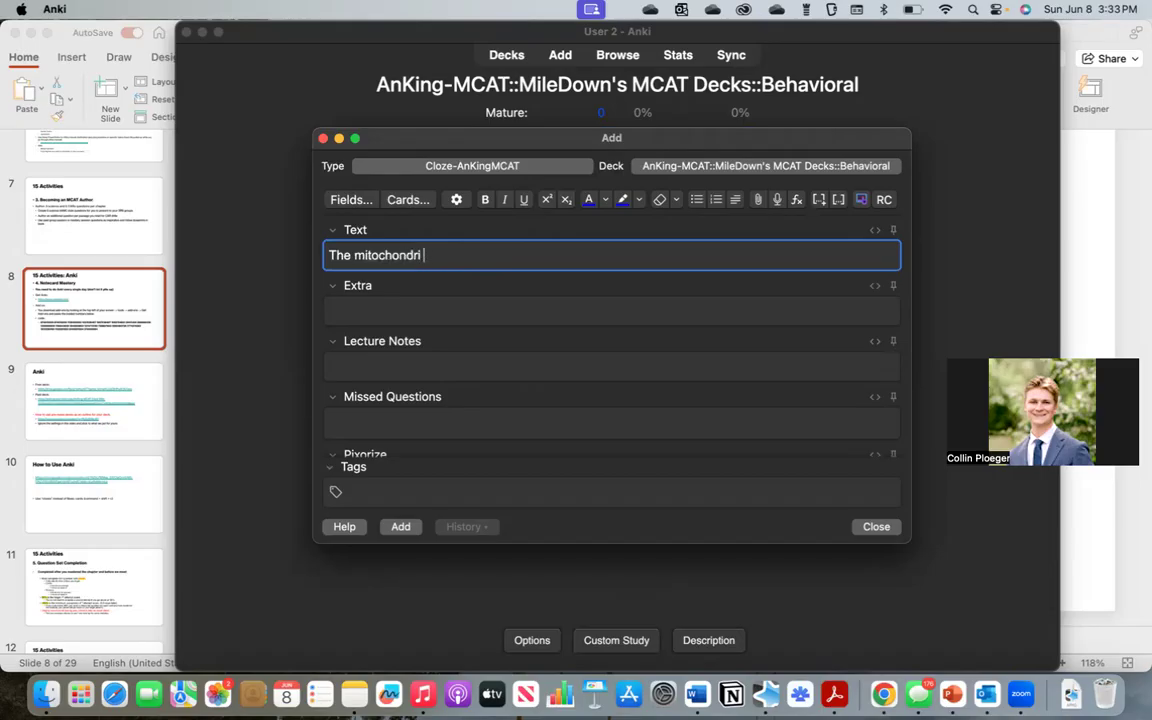
pyautogui.write('a is the powerhou')
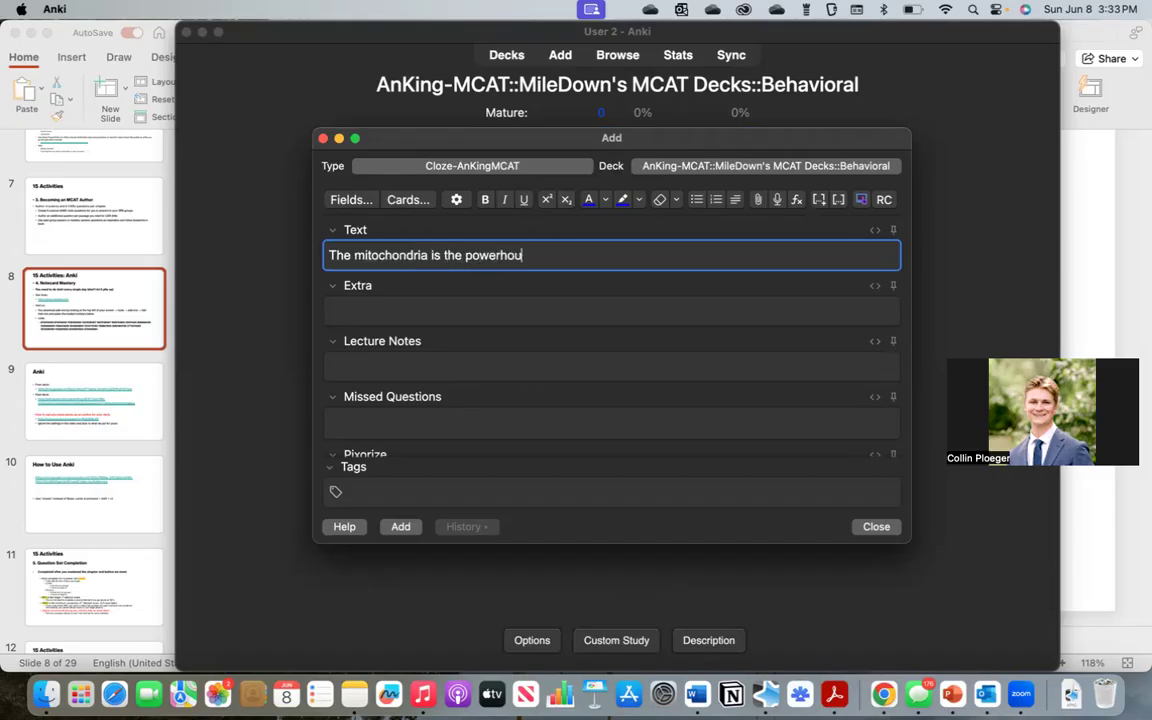
pyautogui.write('se of the cell')
# Try turning "mitochondria" into a cloze deletion and remove the cloze markup again
pyautogui.click(428, 262)
pyautogui.moveTo(428, 262); pyautogui.dragTo(356, 260)
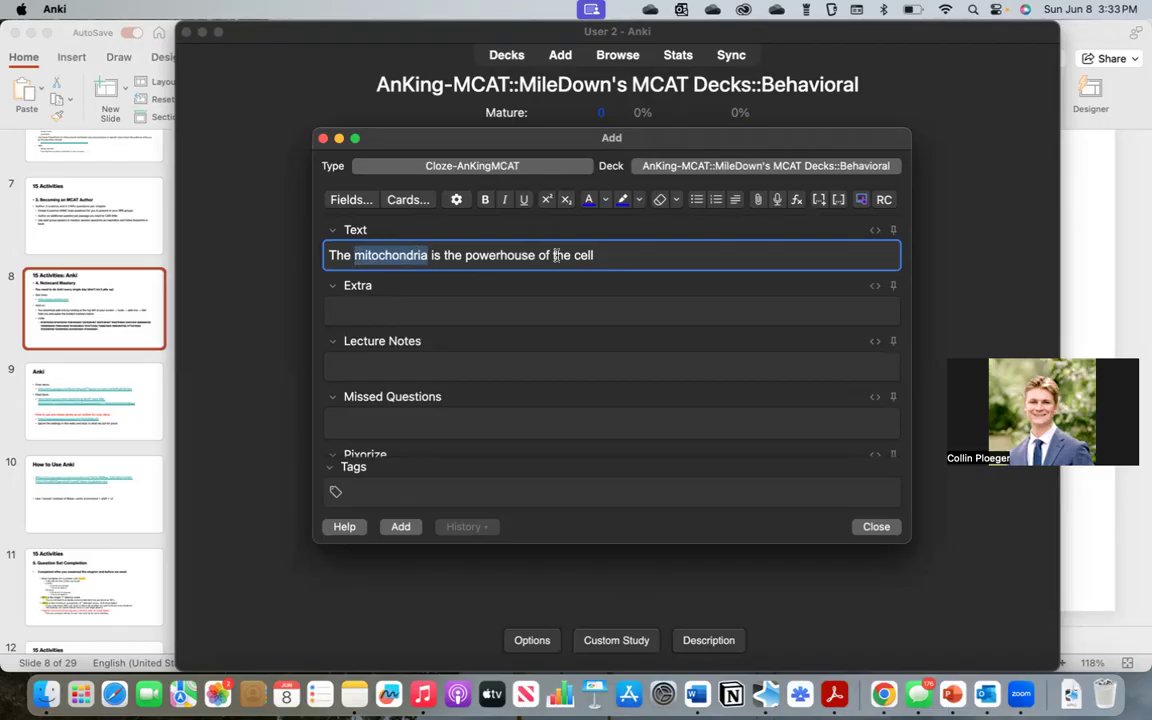
pyautogui.click(820, 201)
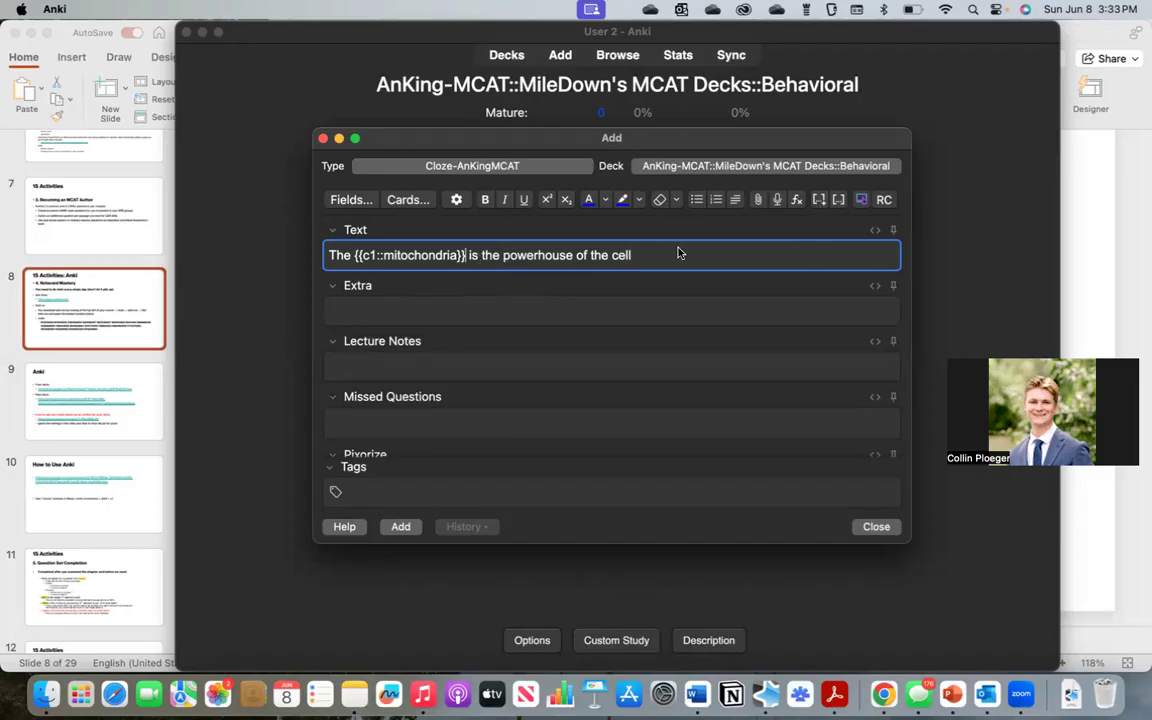
pyautogui.press('BackSpace')
pyautogui.press('BackSpace')
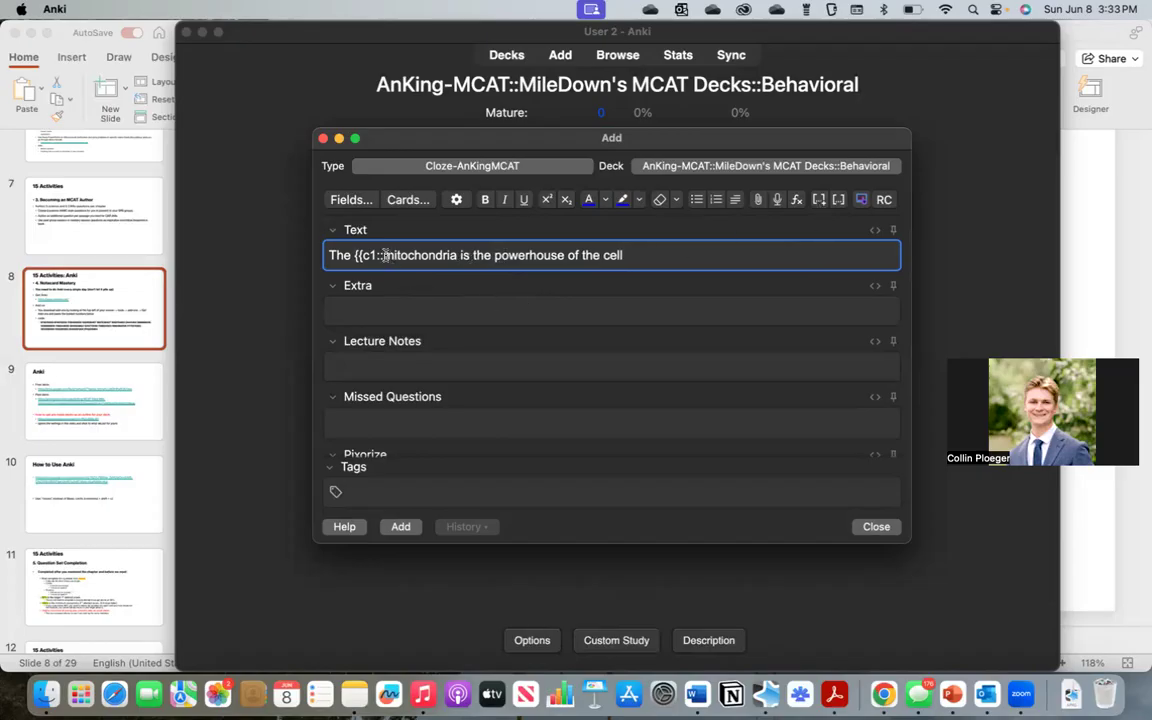
pyautogui.press('BackSpace')
pyautogui.press('BackSpace')
pyautogui.press('BackSpace')
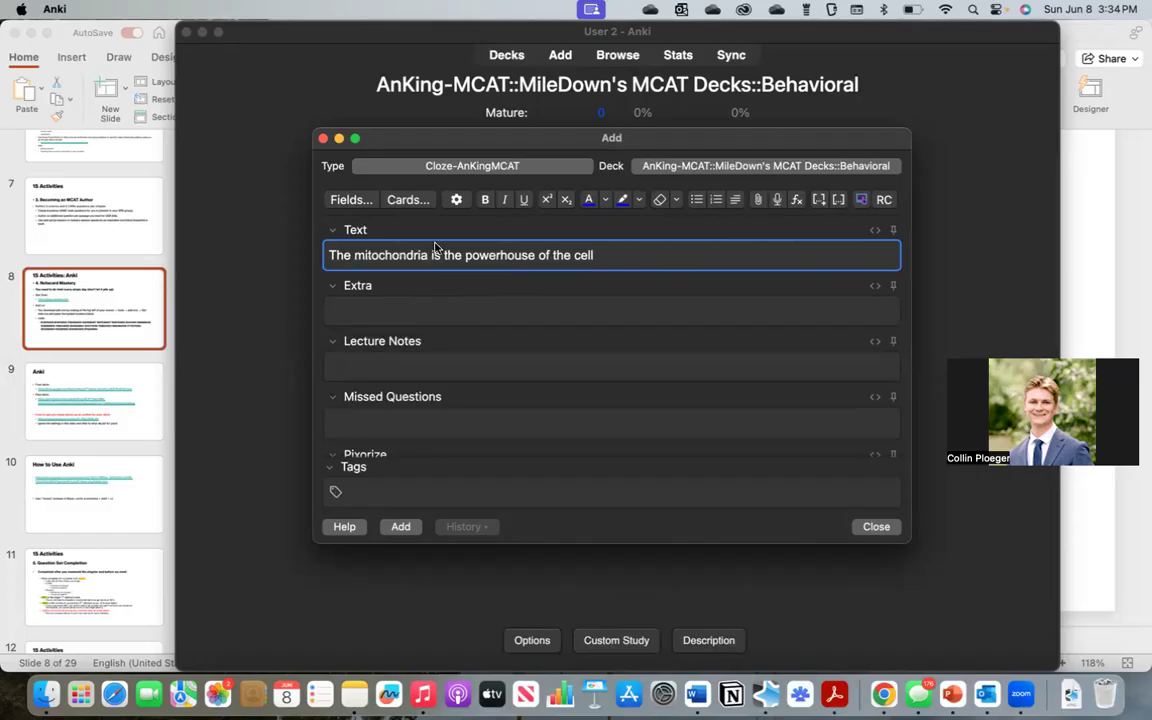
# Mark the word "mitochondria" in the note's Text field as cloze deletion c1
pyautogui.doubleClick(428, 255)
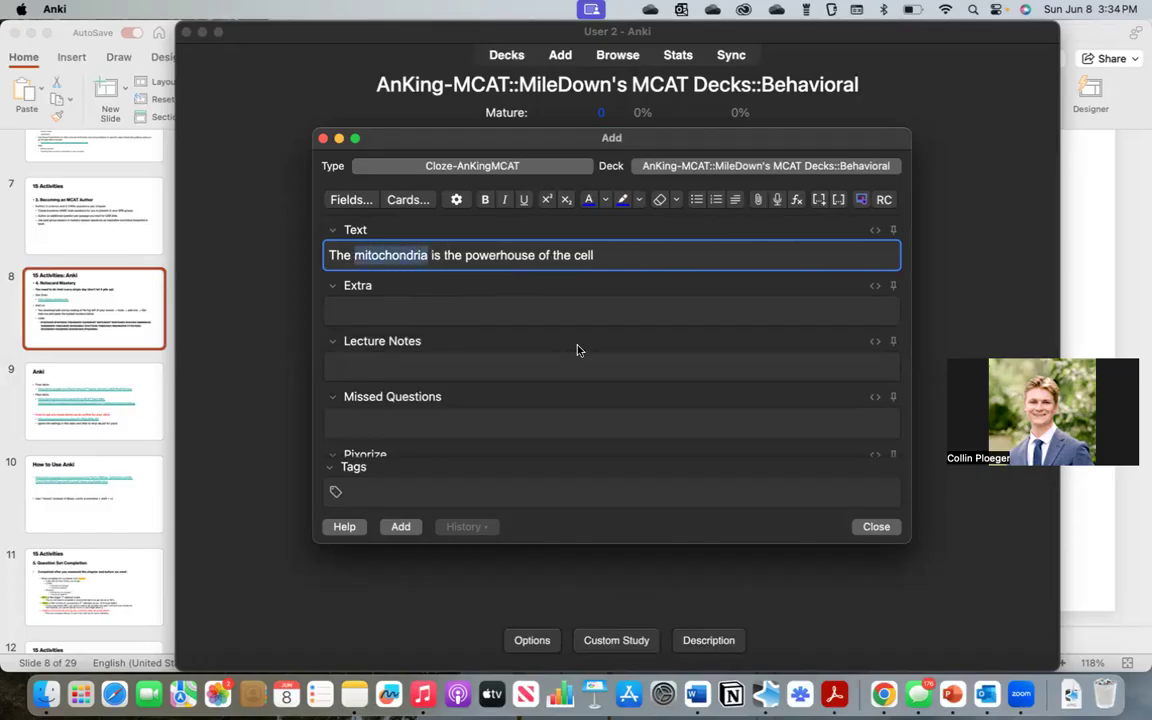
pyautogui.press('super+shift+c')
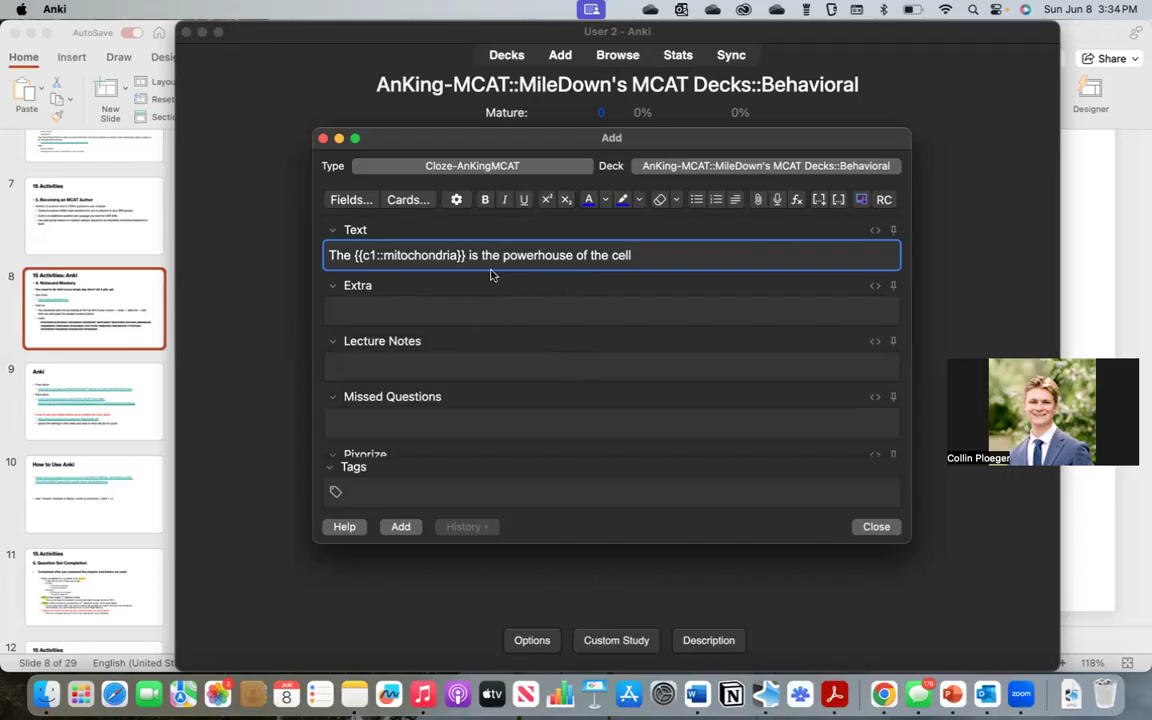
# Look over the note's remaining fields, such as Extra, Lecture Notes and Missed Questions, leaving them empty
pyautogui.click(425, 309)
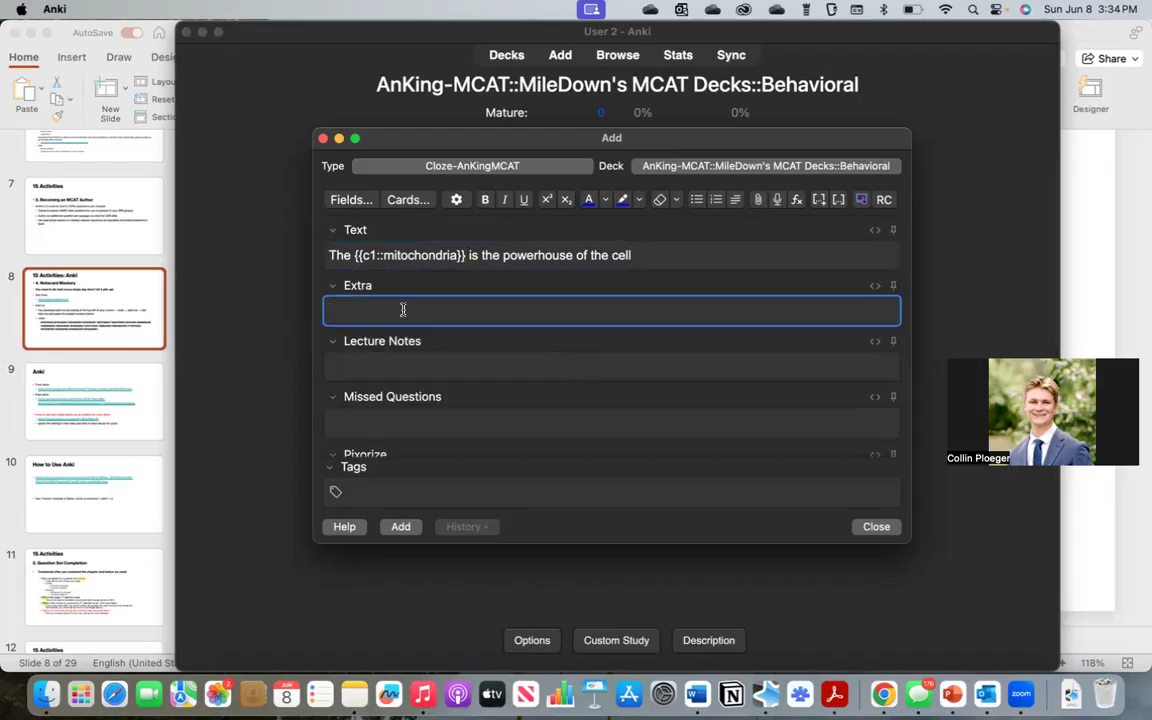
pyautogui.scroll(-1, 404, 316)
pyautogui.click(391, 334)
pyautogui.scroll(-2, 470, 365)
pyautogui.click(438, 354)
pyautogui.scroll(3, 462, 352)
pyautogui.scroll(-1, 462, 356)
pyautogui.scroll(2, 462, 356)
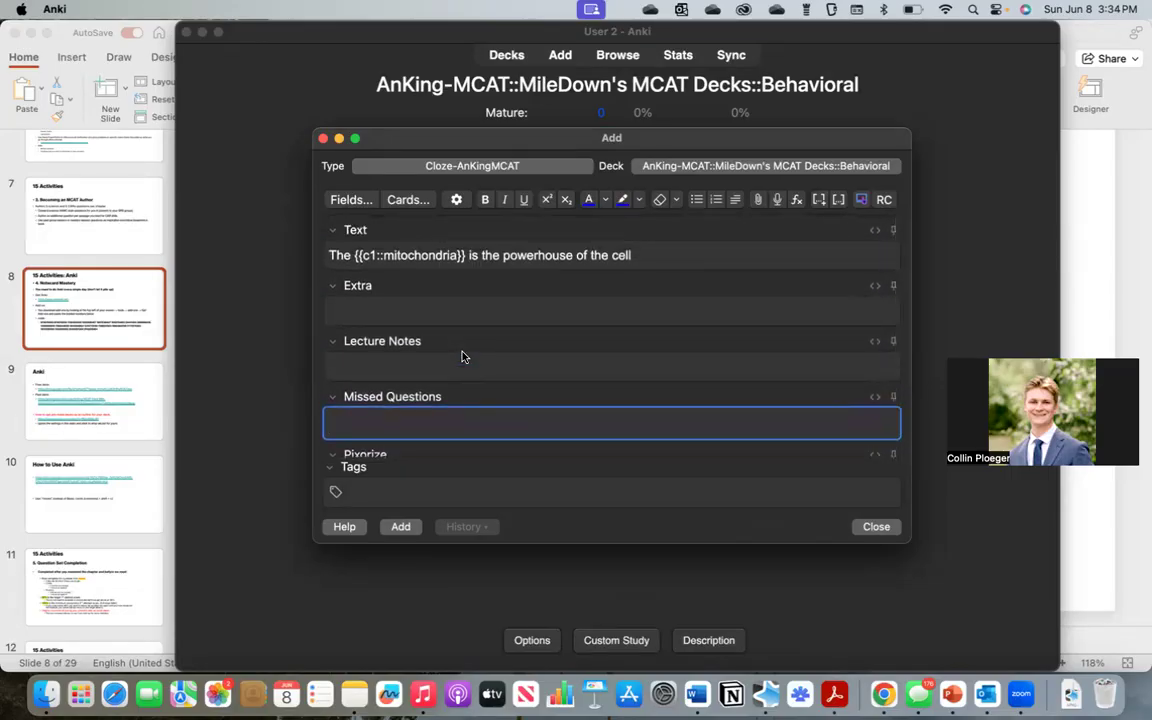
# Add the mitochondria note to the Behavioral deck and preview the front and back of its card from the history
pyautogui.click(401, 526)
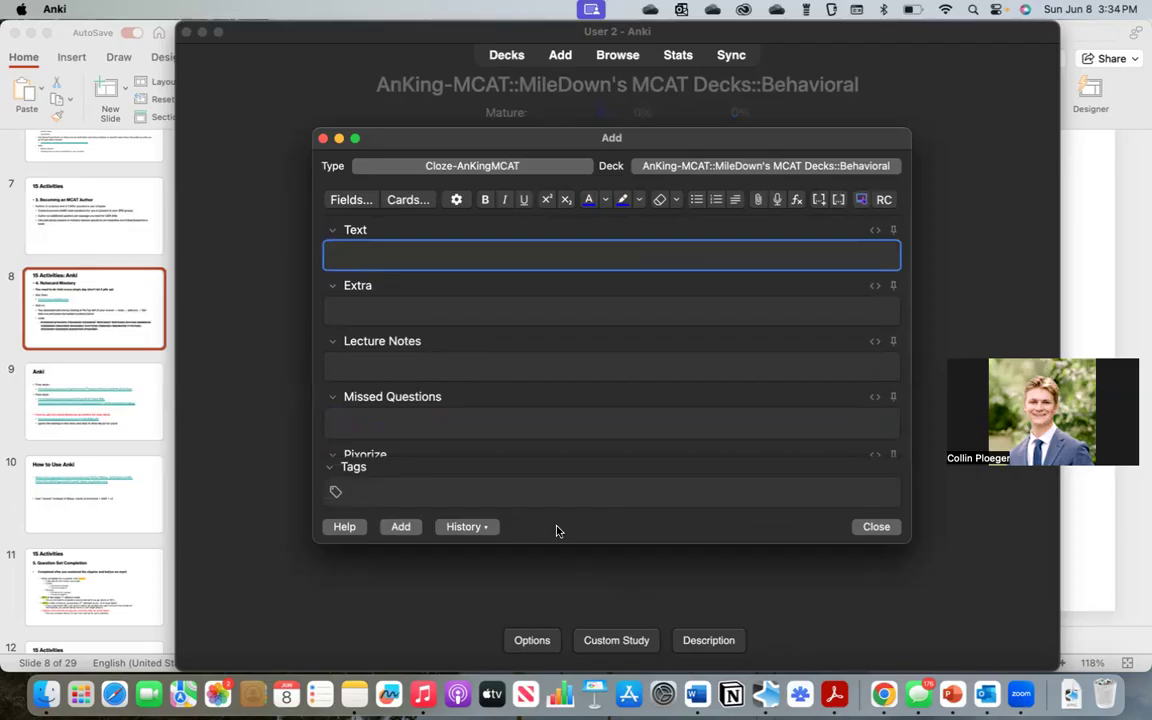
pyautogui.click(476, 526)
pyautogui.click(527, 530)
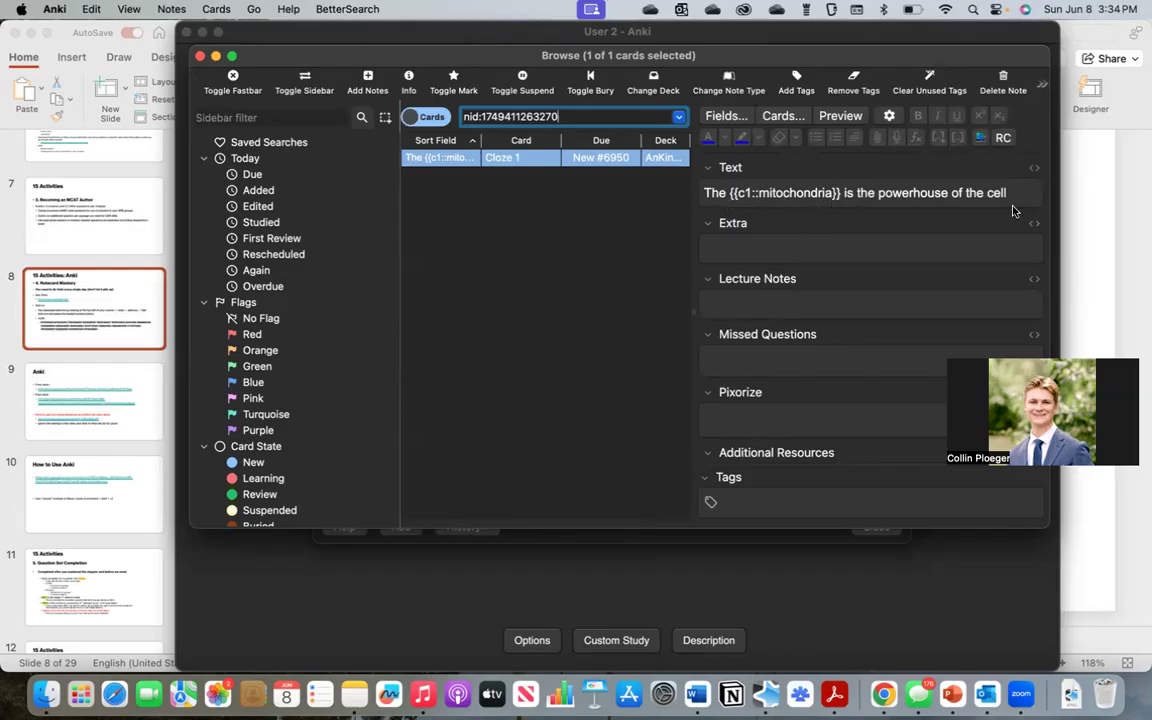
pyautogui.click(838, 116)
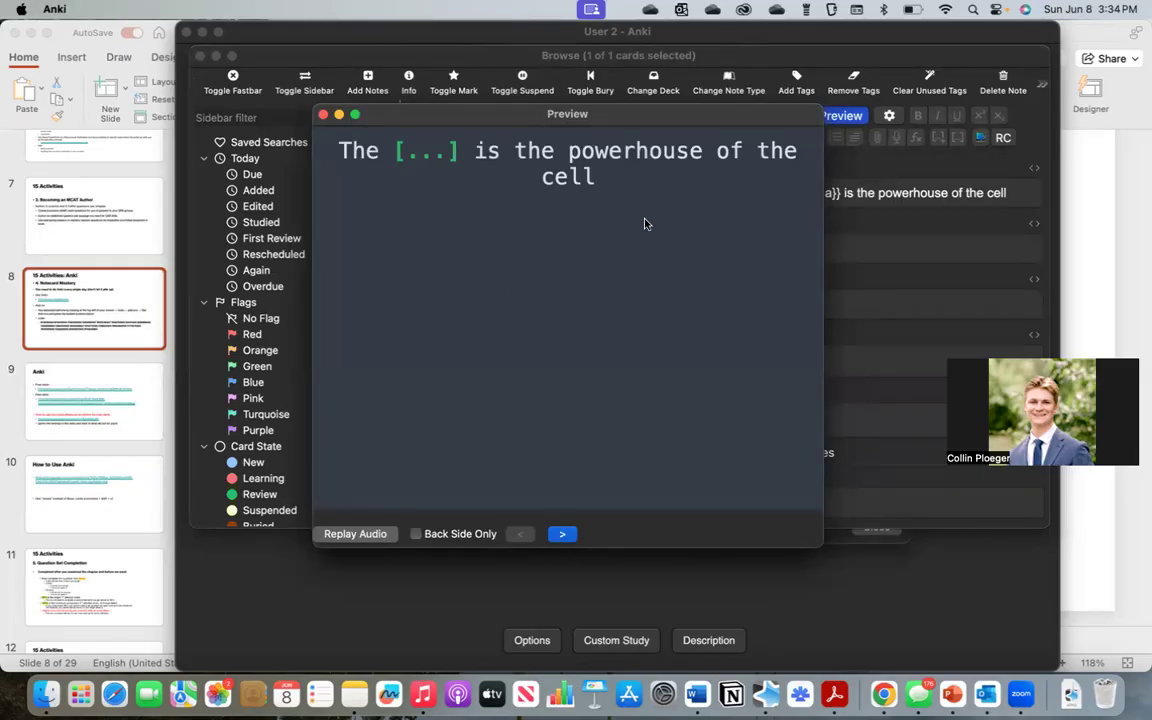
pyautogui.click(562, 533)
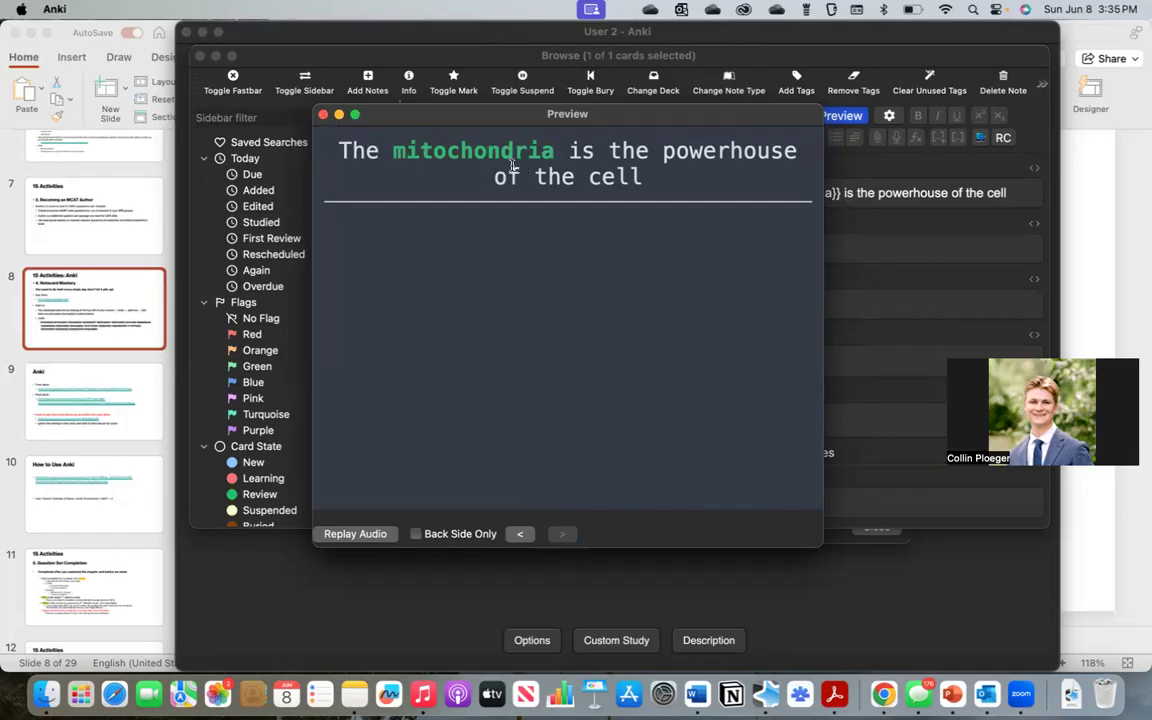
pyautogui.click(323, 116)
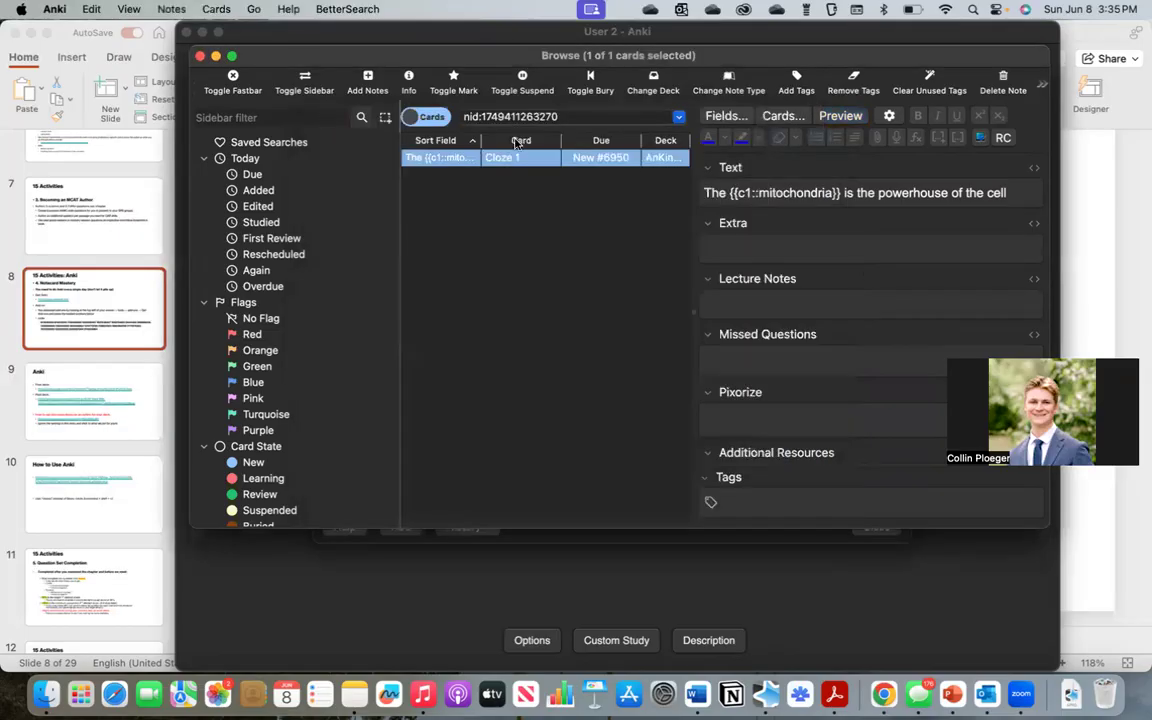
# Close the card browser and the note entry window, and return to the deck list
pyautogui.click(200, 56)
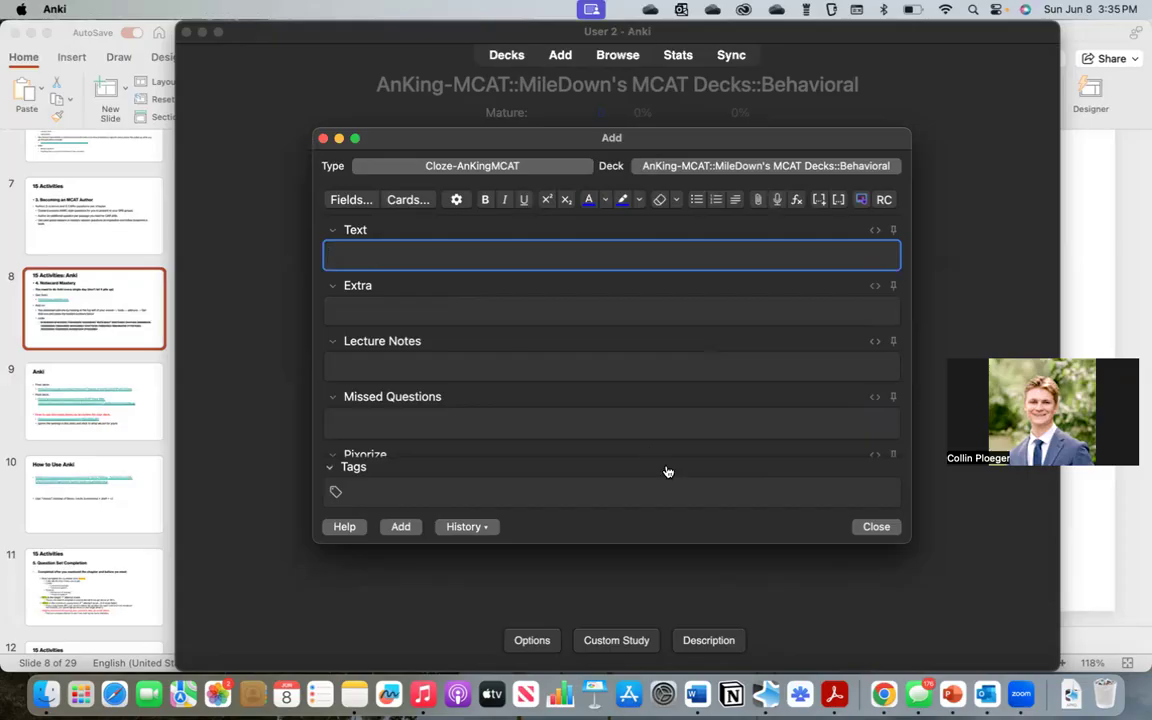
pyautogui.click(875, 529)
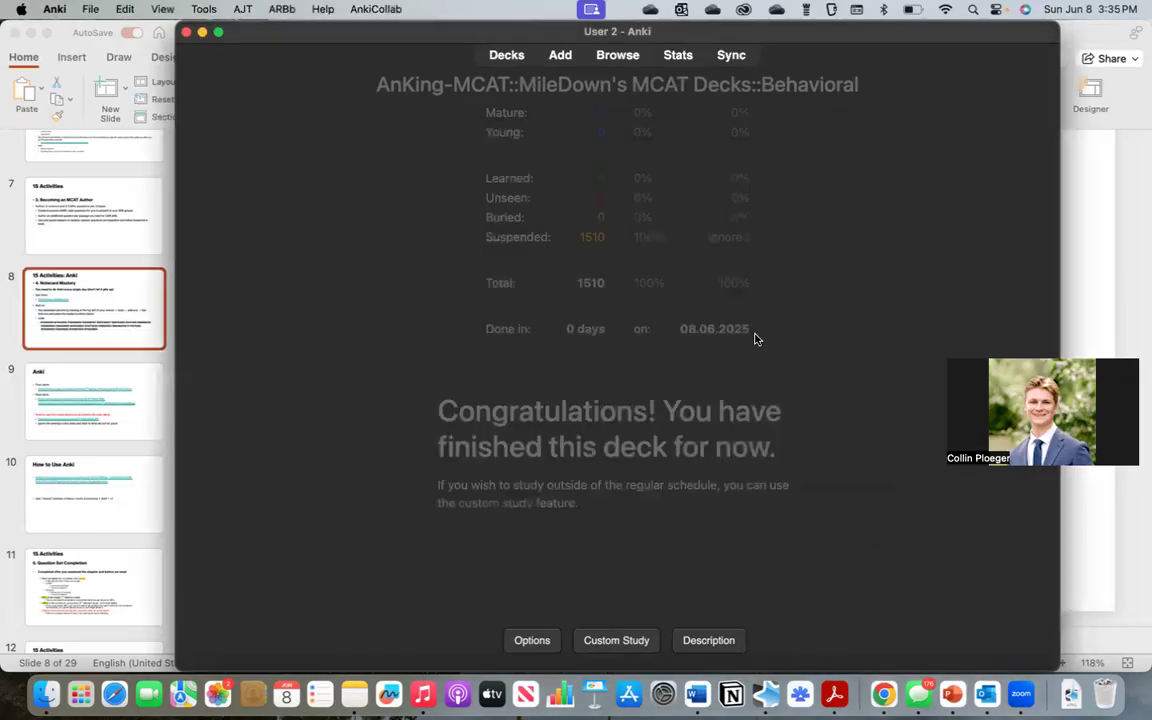
pyautogui.click(517, 58)
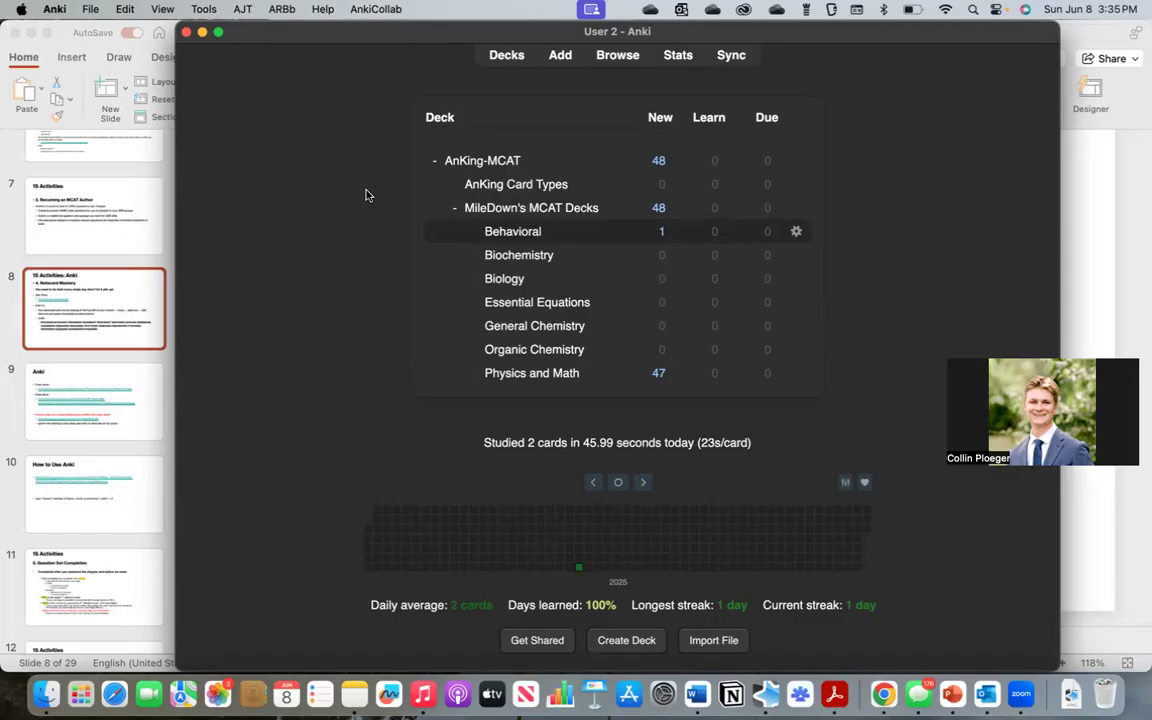
# Open the MileDown's MCAT Decks overview and examine its new and suspended card counts and projected completion date
pyautogui.click(531, 208)
pyautogui.scroll(-2, 565, 358)
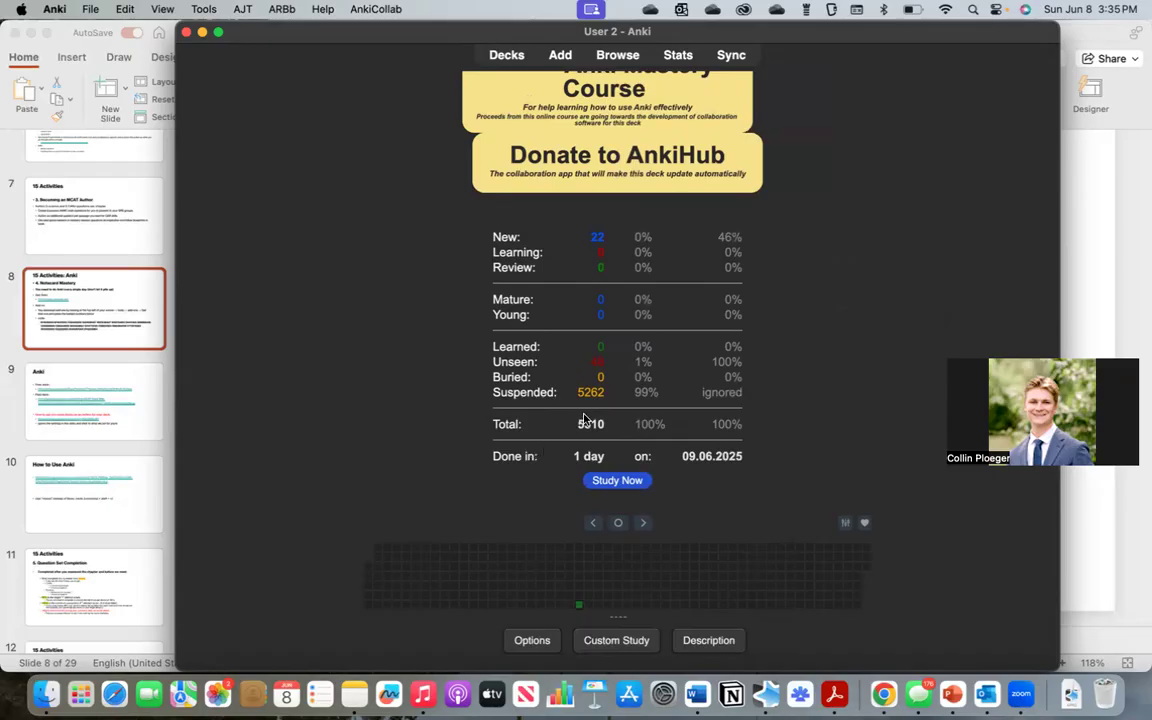
pyautogui.moveTo(495, 453); pyautogui.dragTo(658, 453)
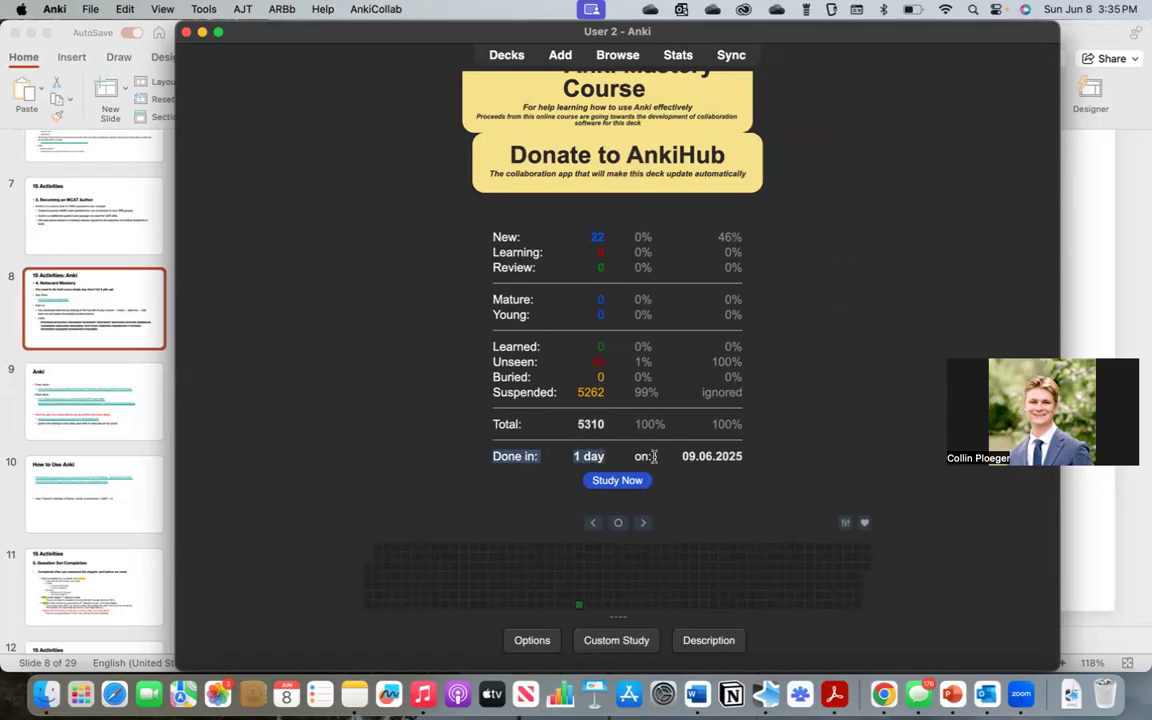
pyautogui.click(764, 463)
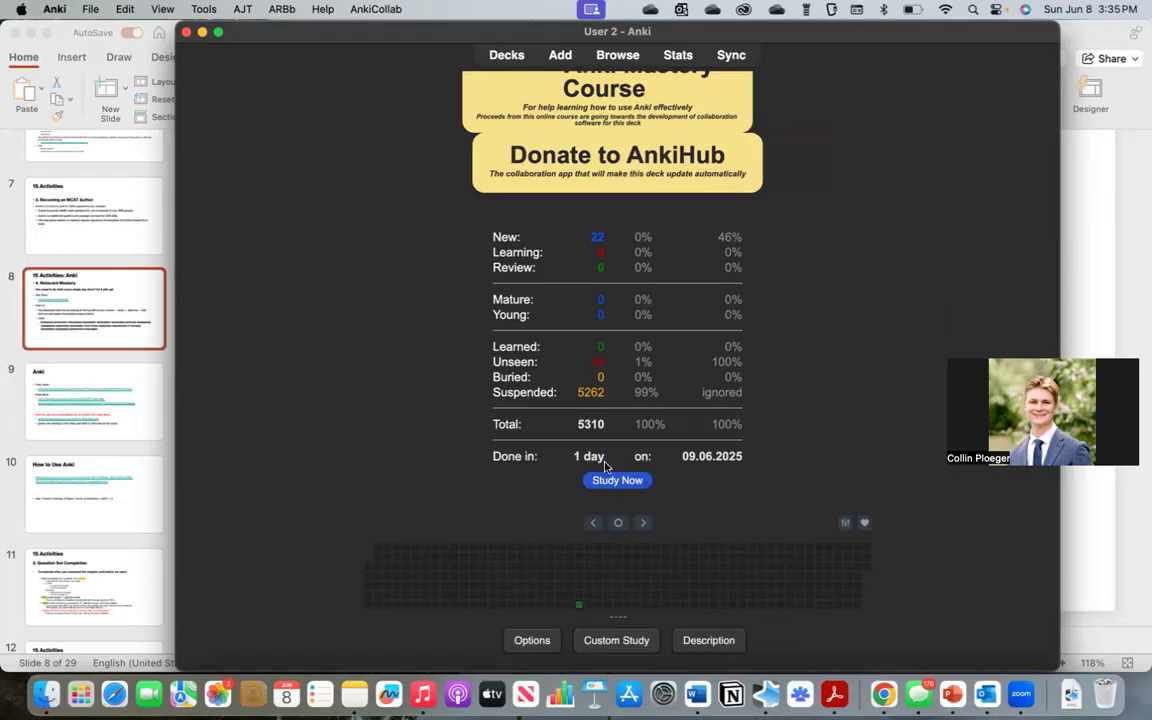
pyautogui.moveTo(606, 236); pyautogui.dragTo(582, 237)
pyautogui.click(770, 499)
pyautogui.moveTo(688, 456); pyautogui.dragTo(741, 456)
pyautogui.click(797, 461)
pyautogui.moveTo(683, 457); pyautogui.dragTo(746, 459)
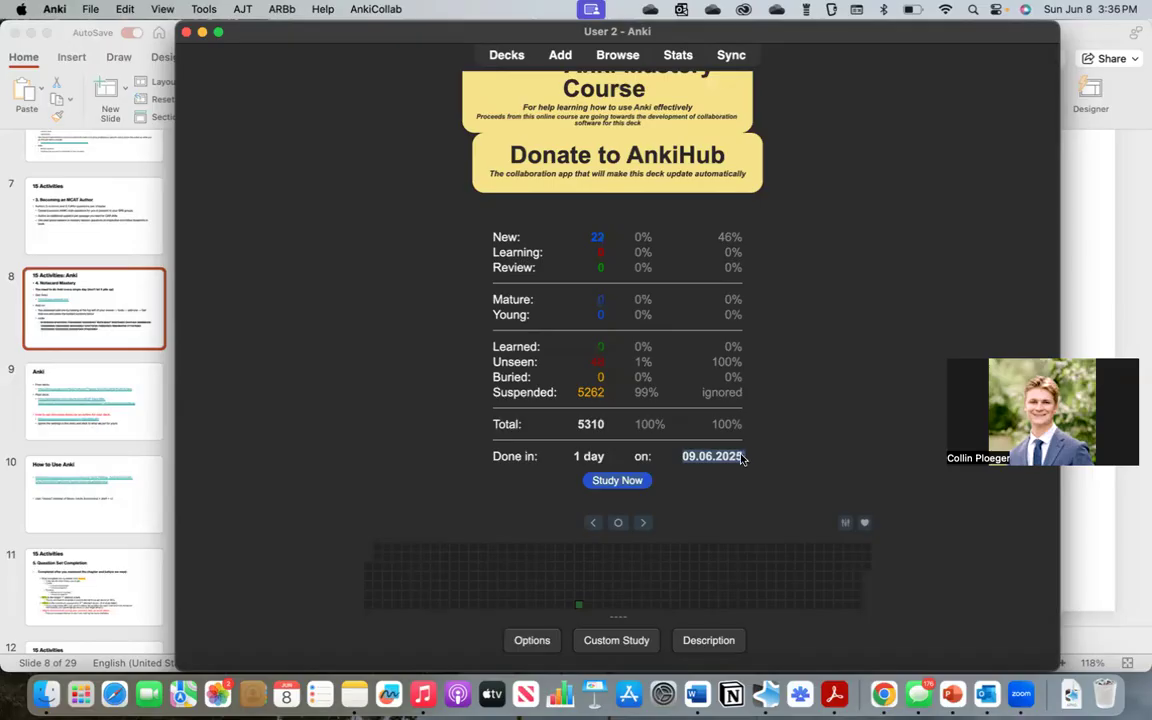
pyautogui.moveTo(577, 393); pyautogui.dragTo(613, 397)
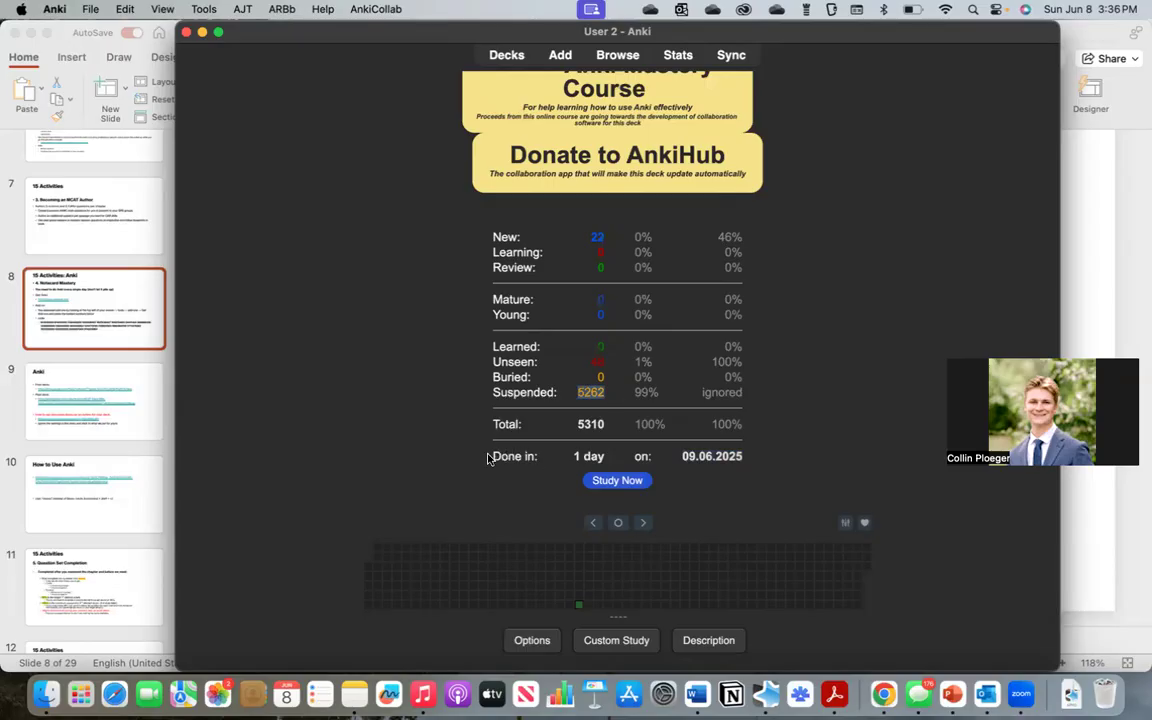
pyautogui.moveTo(489, 458); pyautogui.dragTo(704, 471)
pyautogui.click(741, 470)
pyautogui.moveTo(580, 392); pyautogui.dragTo(612, 396)
# Browse the collection's cards and filter the list to the AnKing-MCAT deck
pyautogui.click(617, 57)
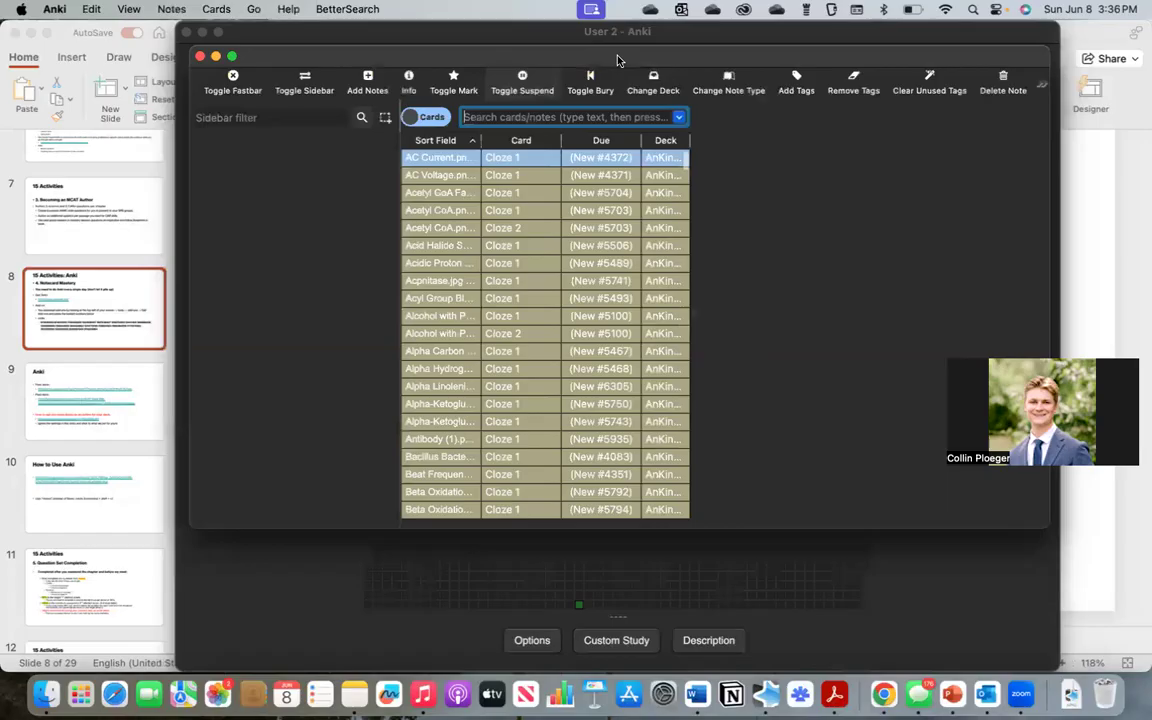
pyautogui.scroll(-5, 273, 313)
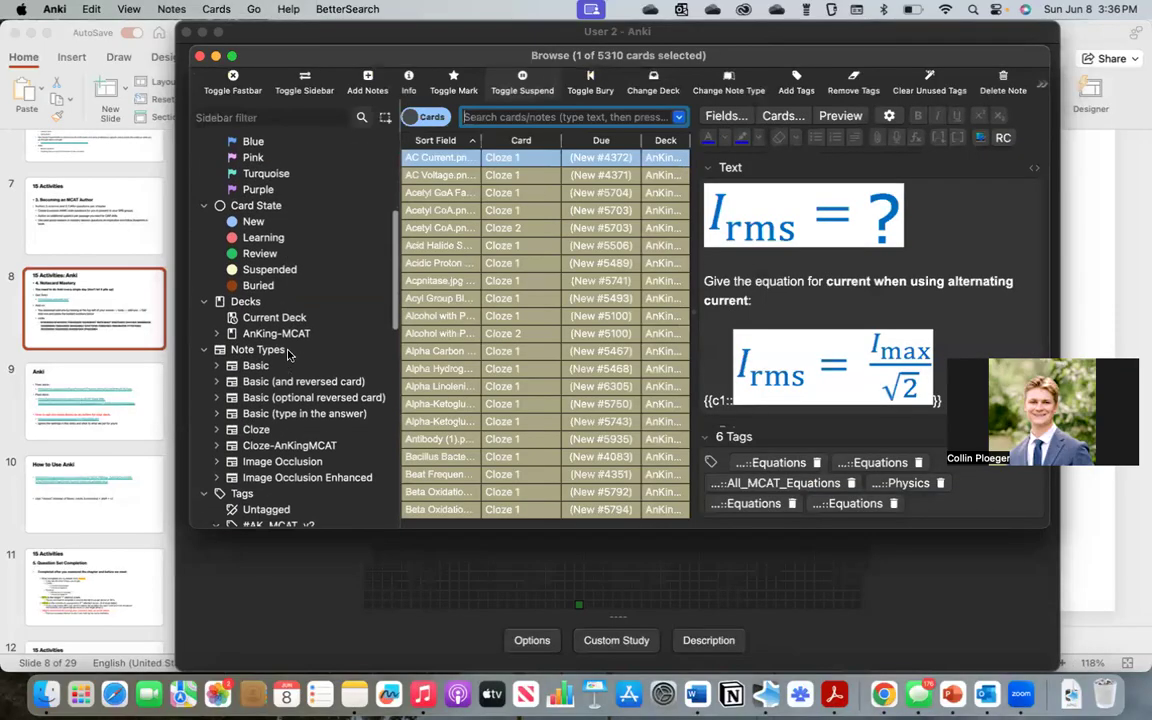
pyautogui.click(272, 333)
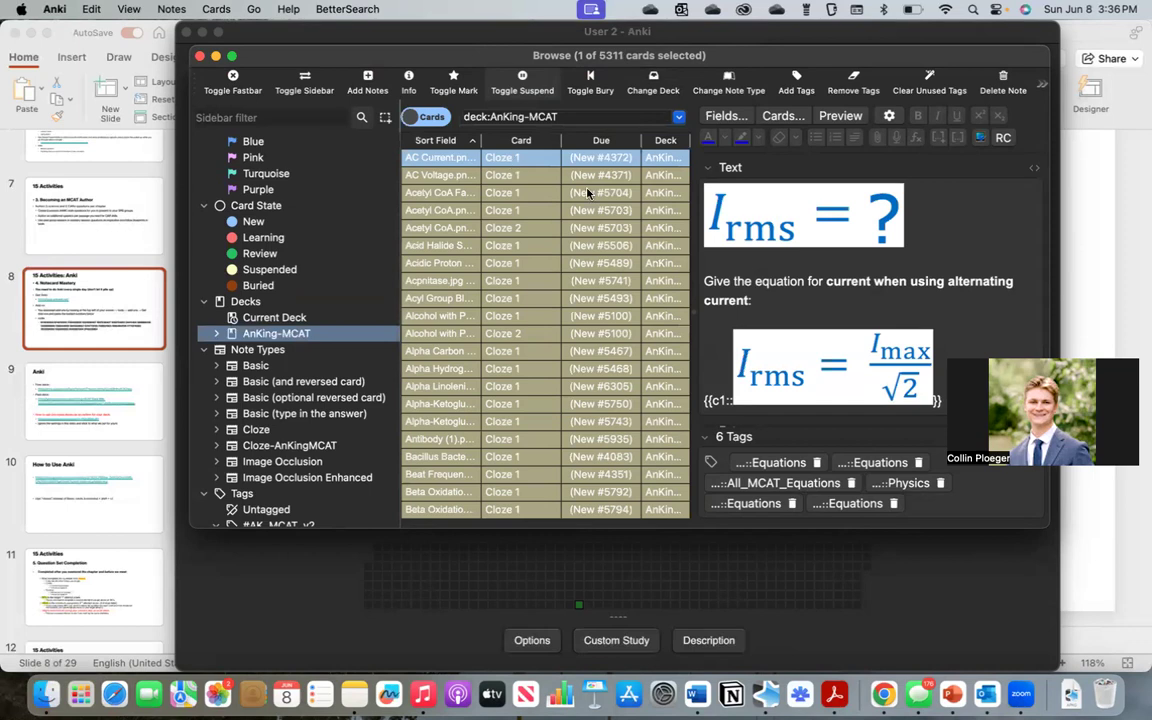
# Unsuspend all cards in the AnKing-MCAT deck and close the card browser
pyautogui.press('super+a')
pyautogui.press('super+j')
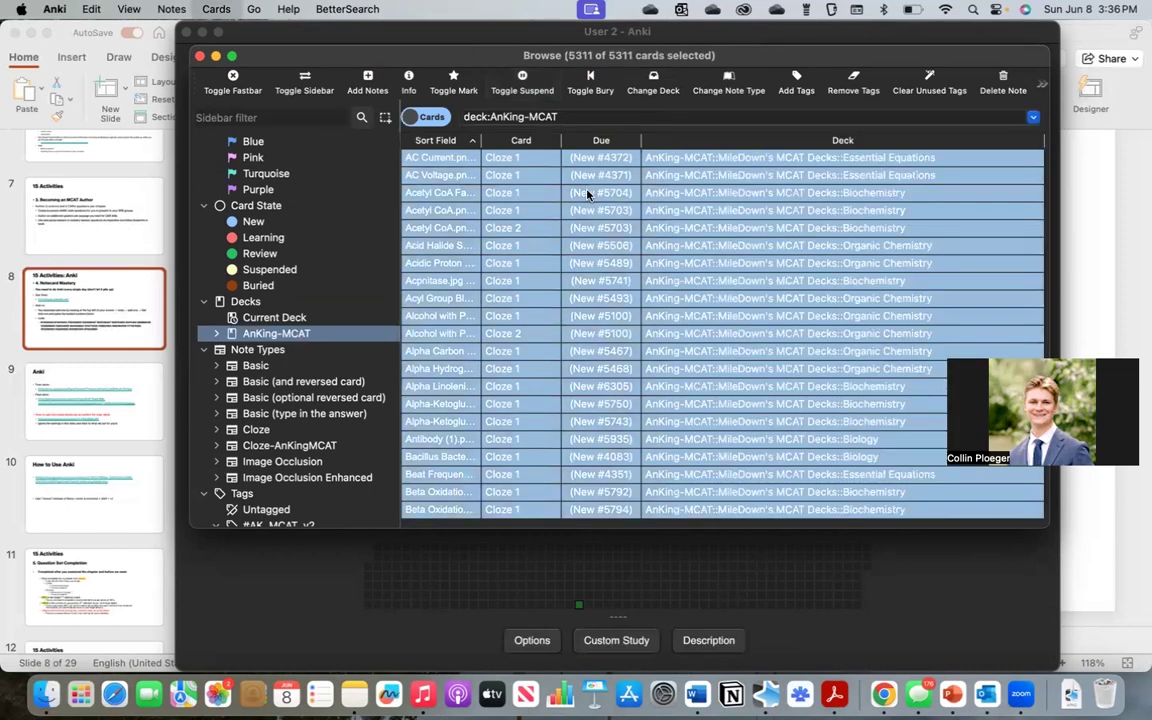
pyautogui.click(700, 233)
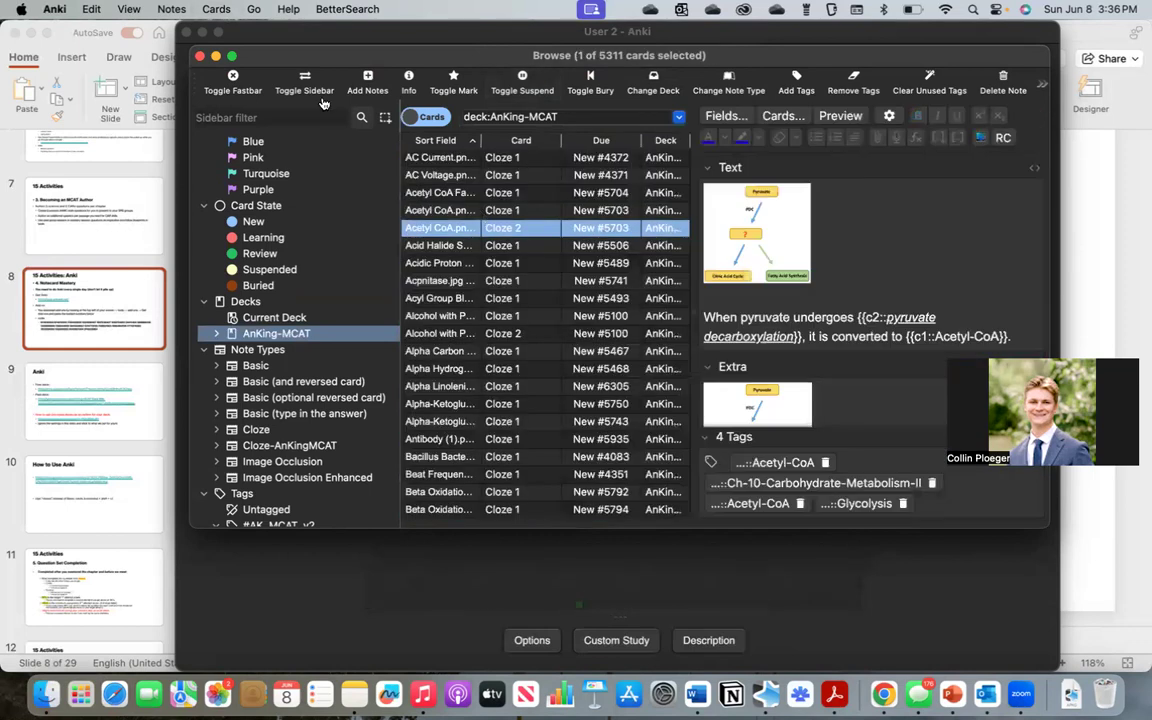
pyautogui.click(200, 56)
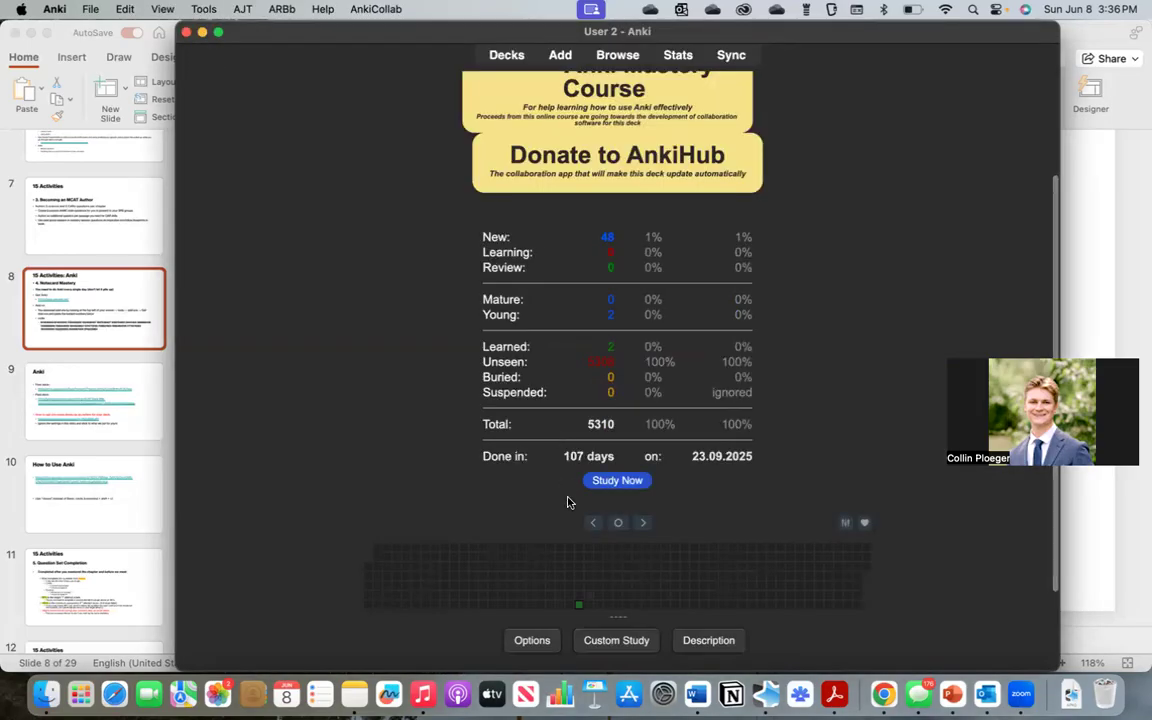
# Examine the projected number of days and completion date in the MileDown's MCAT Decks overview
pyautogui.moveTo(564, 457); pyautogui.dragTo(592, 458)
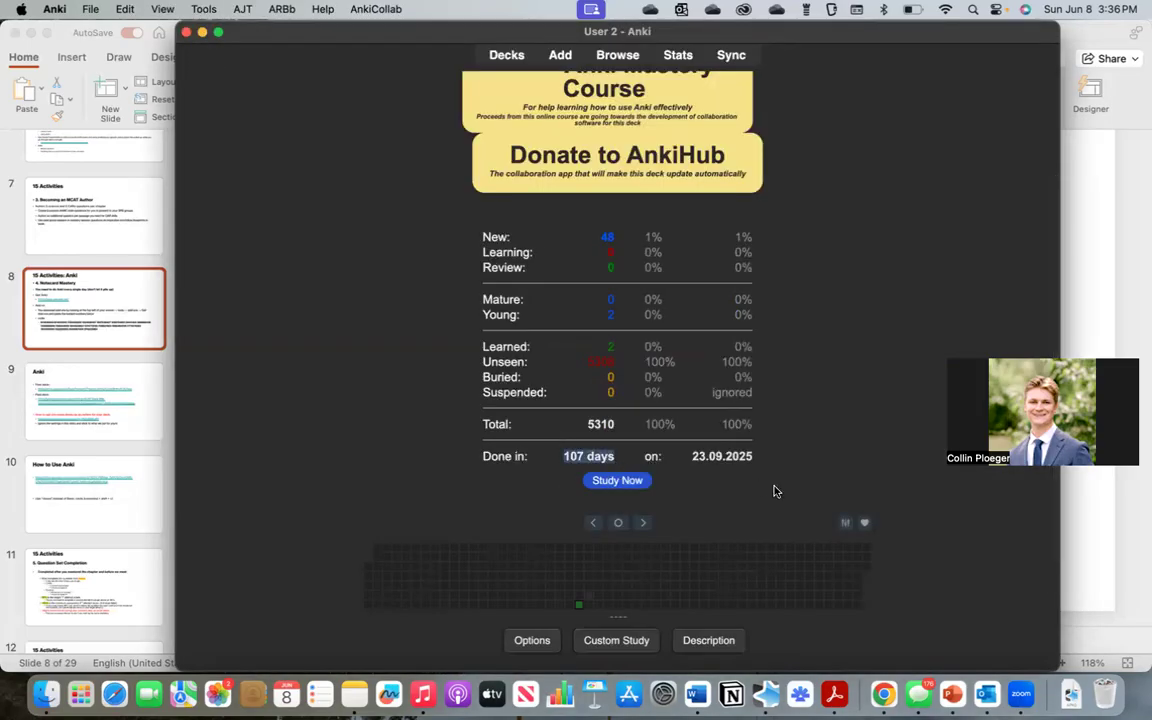
pyautogui.click(728, 462)
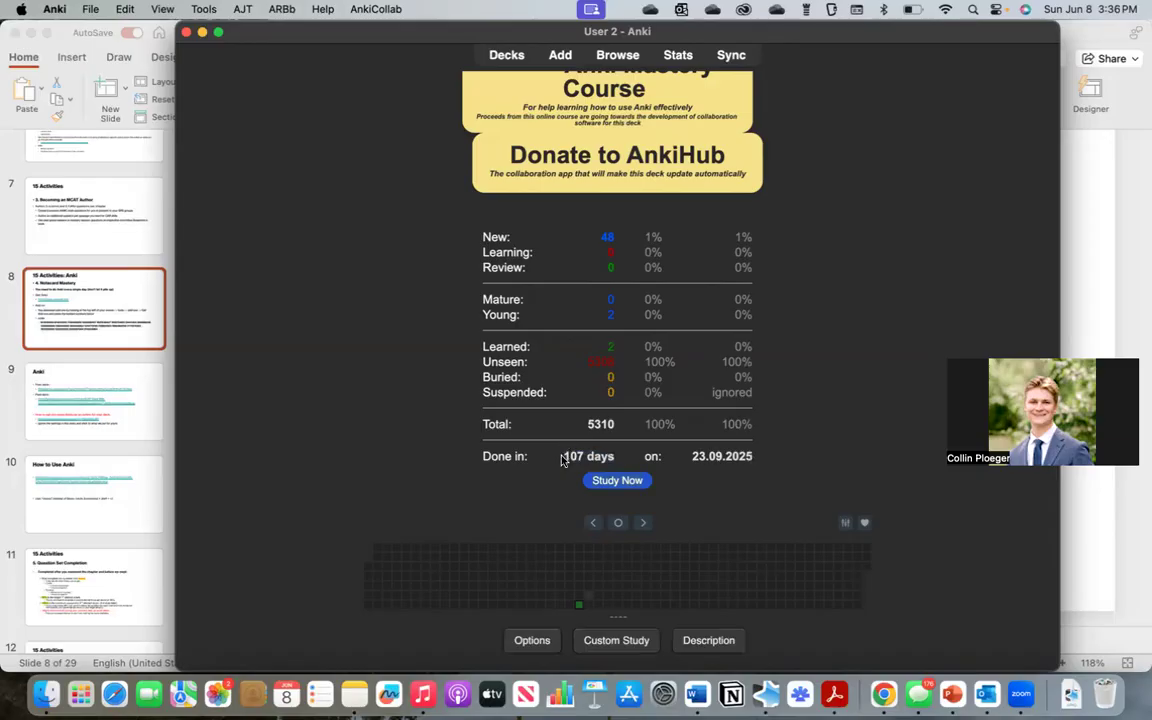
pyautogui.moveTo(563, 458); pyautogui.dragTo(619, 456)
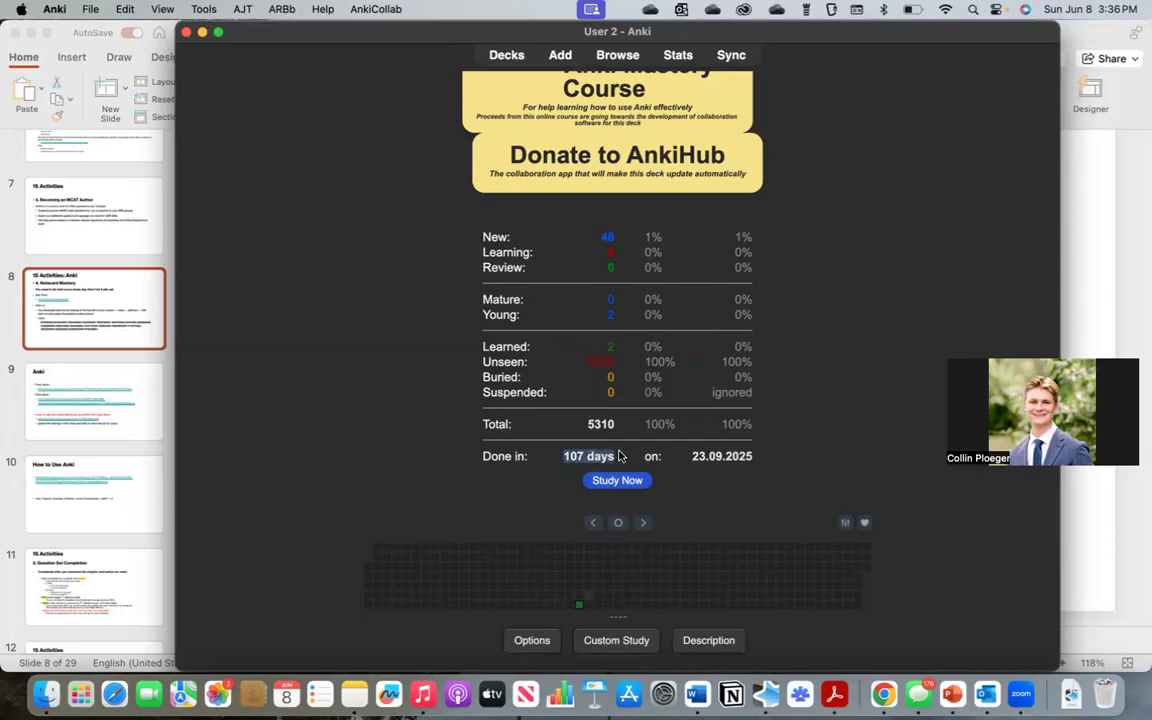
pyautogui.click(564, 456)
pyautogui.moveTo(563, 455); pyautogui.dragTo(622, 459)
pyautogui.click(647, 453)
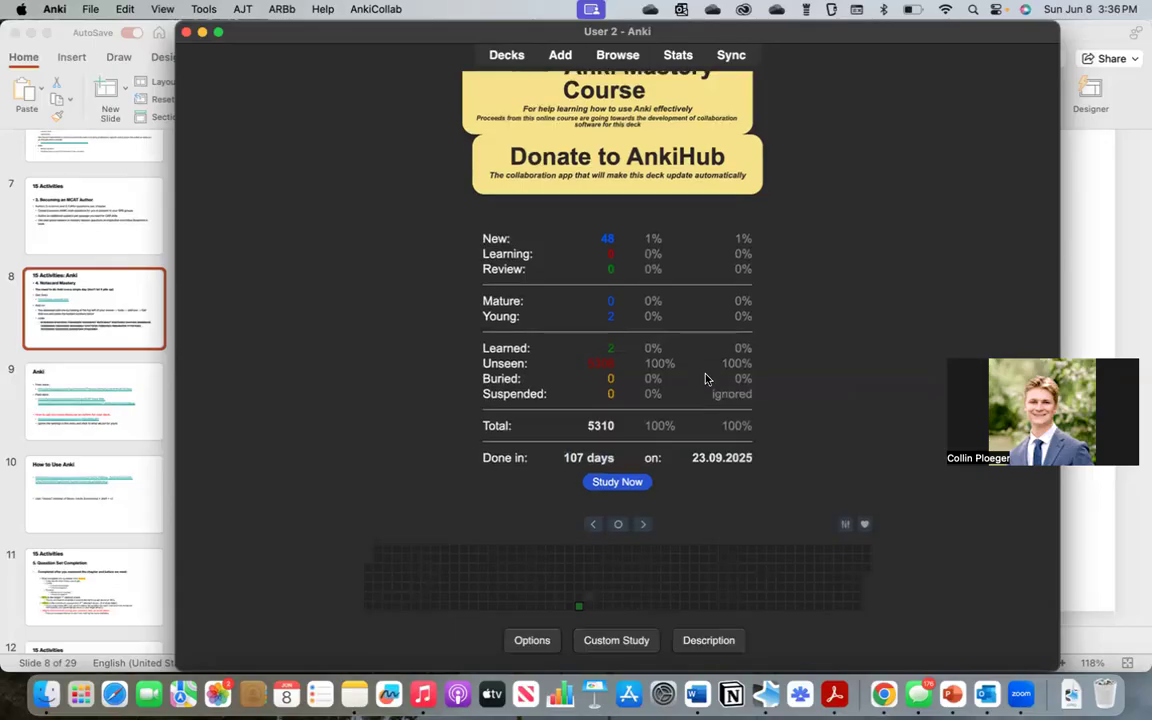
# Set the new cards per day limit in the deck's Default preset to 100 and save the options
pyautogui.click(530, 640)
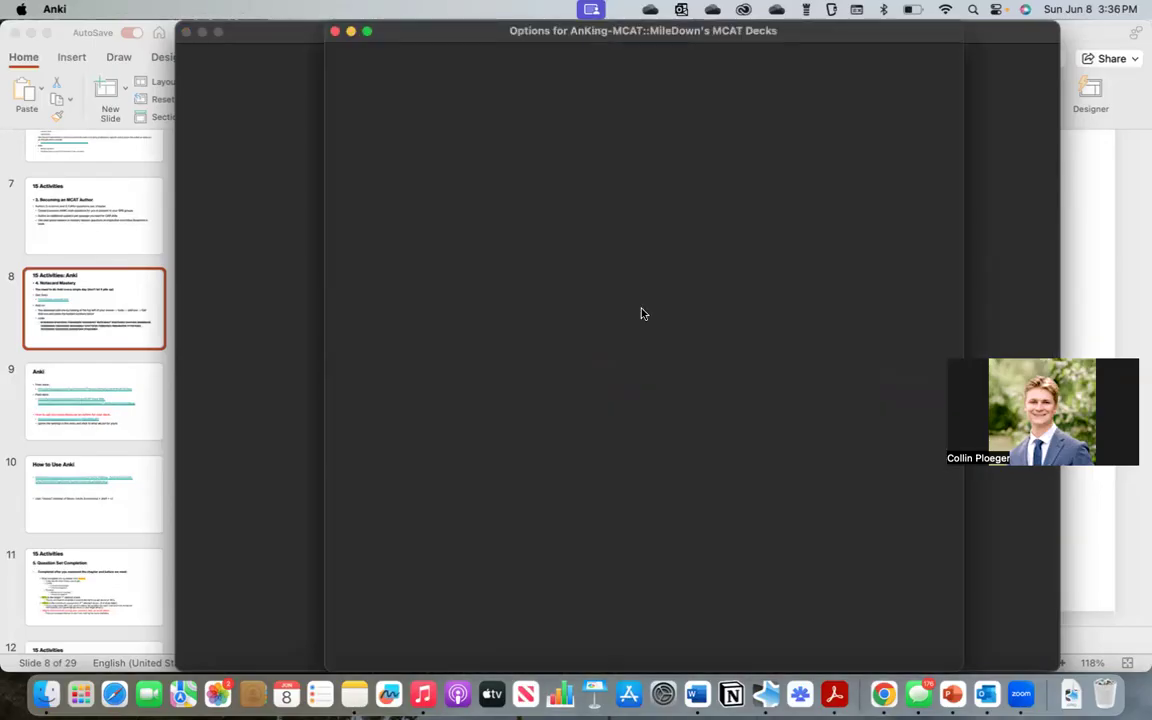
pyautogui.moveTo(707, 196); pyautogui.dragTo(633, 200)
pyautogui.write('100')
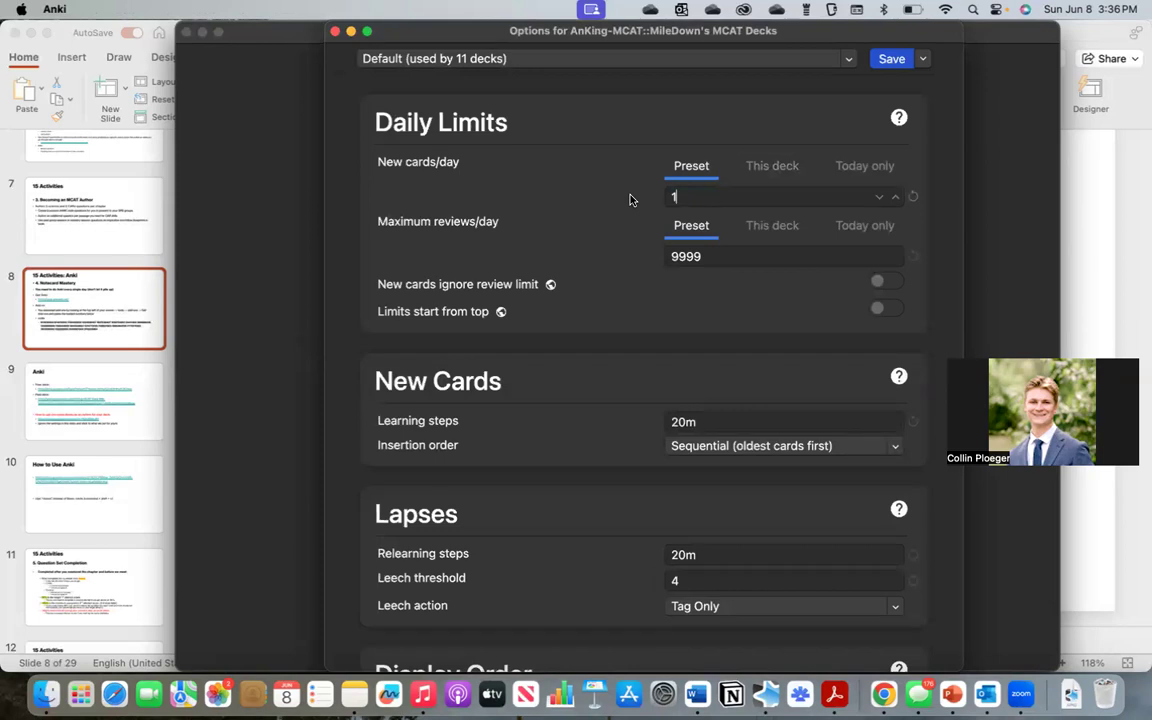
pyautogui.click(892, 60)
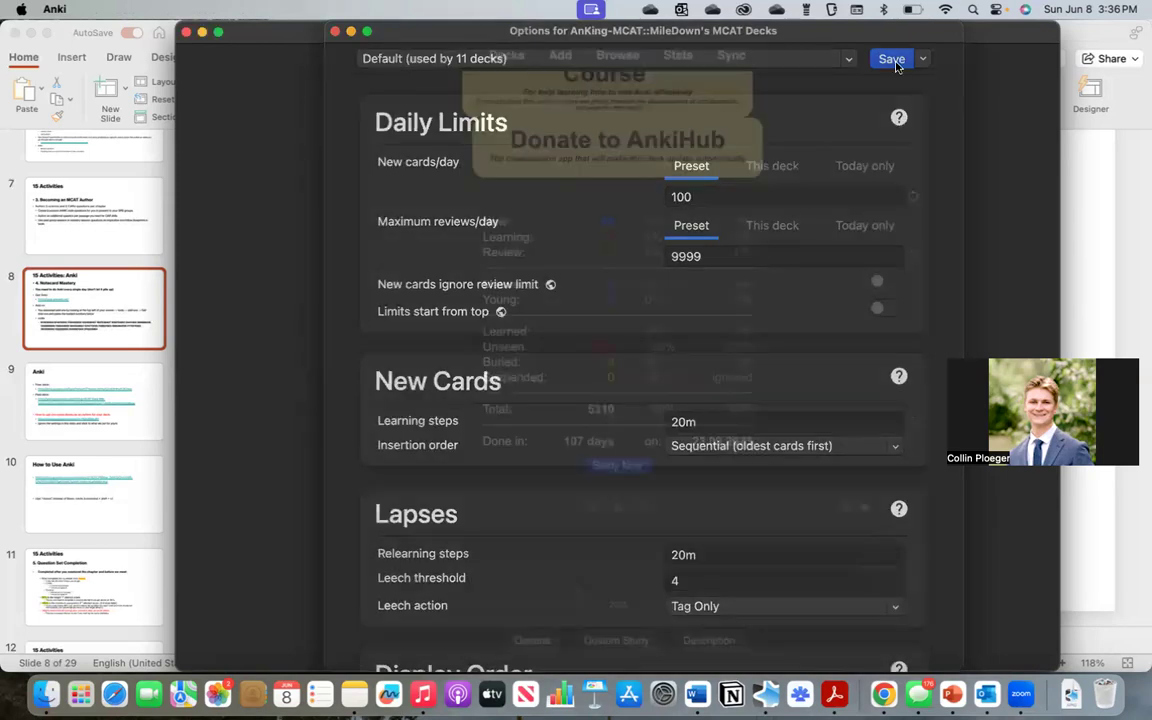
# Review the recalculated completion date, new card count and unseen card count in the deck overview
pyautogui.click(727, 419)
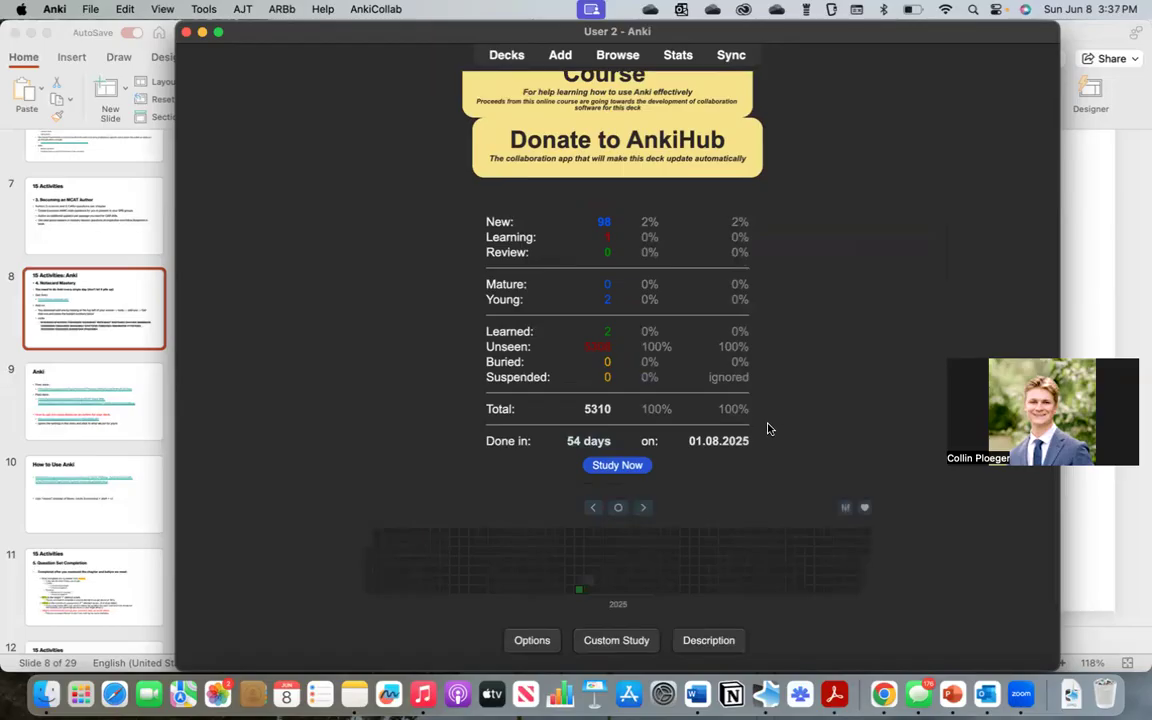
pyautogui.scroll(1, 767, 428)
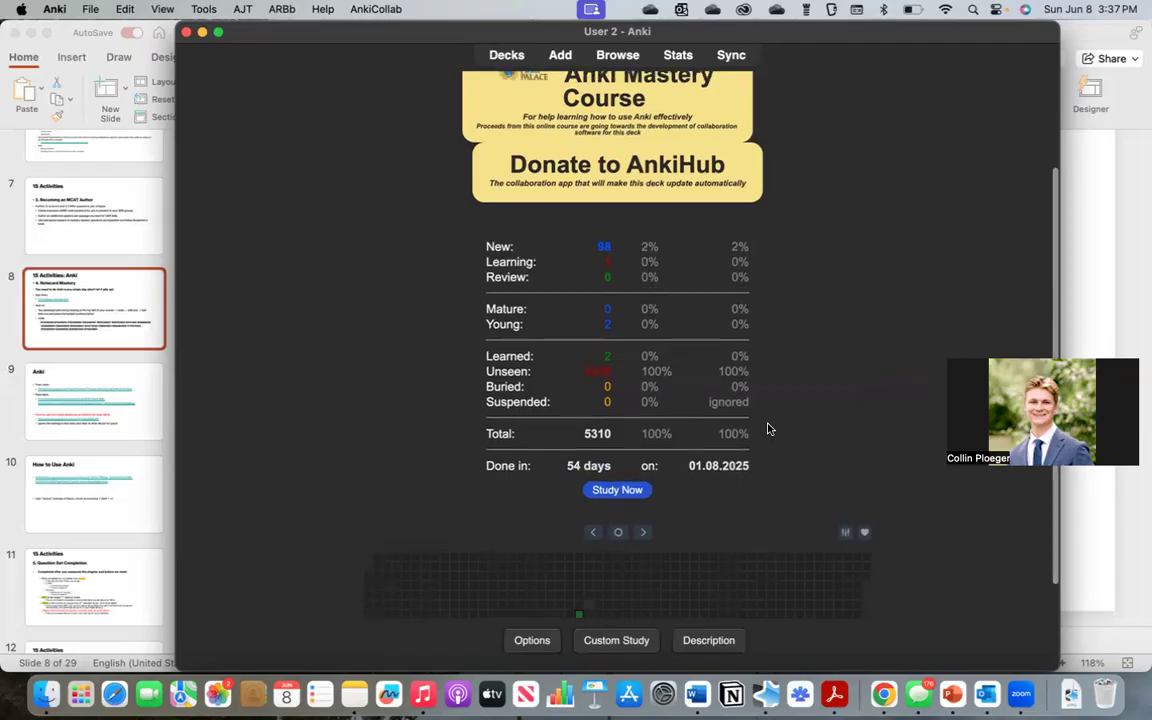
pyautogui.scroll(-1, 767, 428)
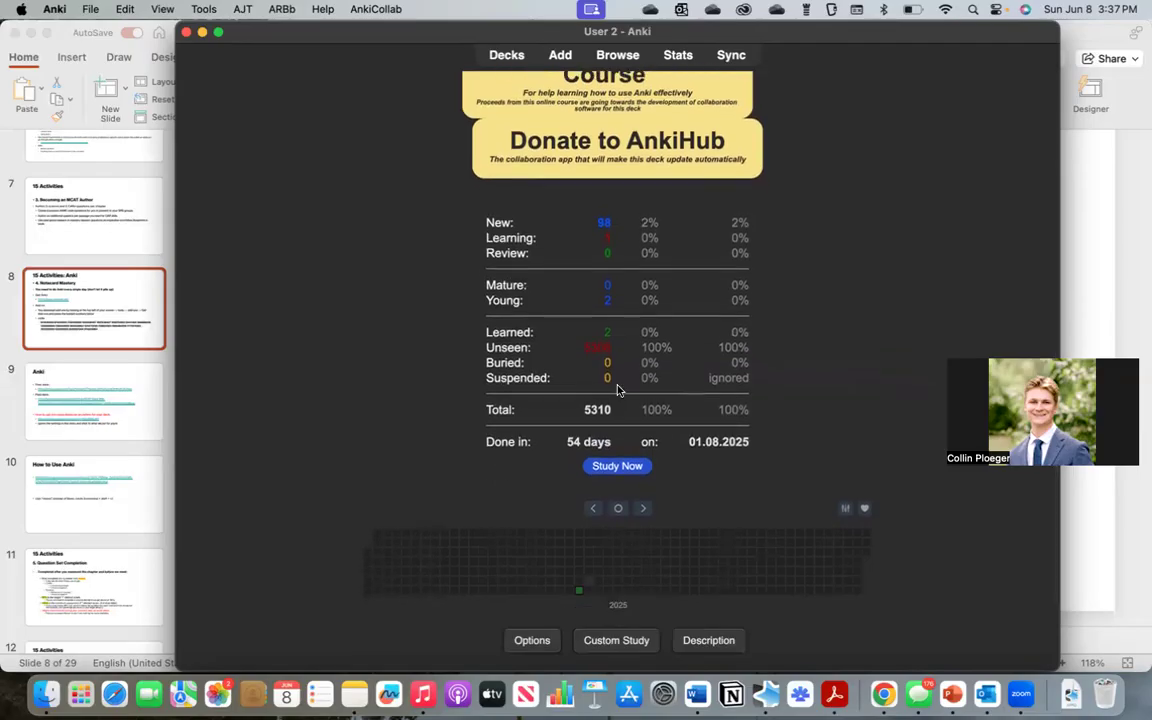
pyautogui.moveTo(571, 346); pyautogui.dragTo(626, 346)
pyautogui.click(694, 347)
pyautogui.scroll(2, 747, 441)
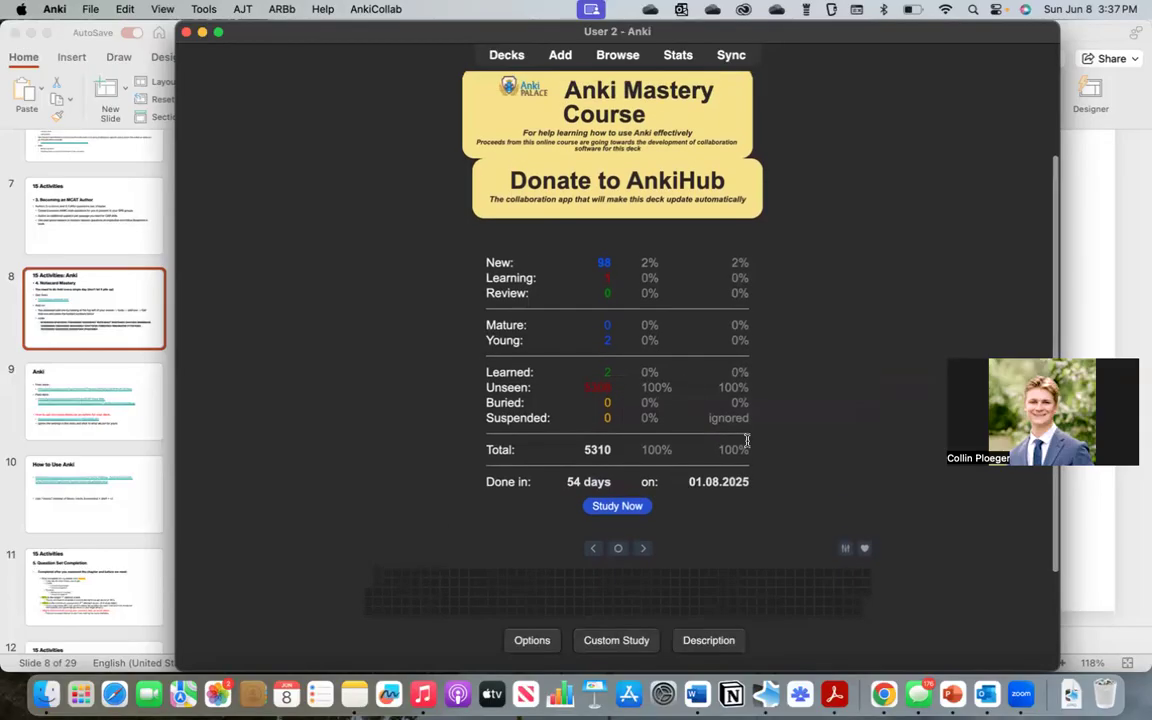
pyautogui.scroll(5, 747, 441)
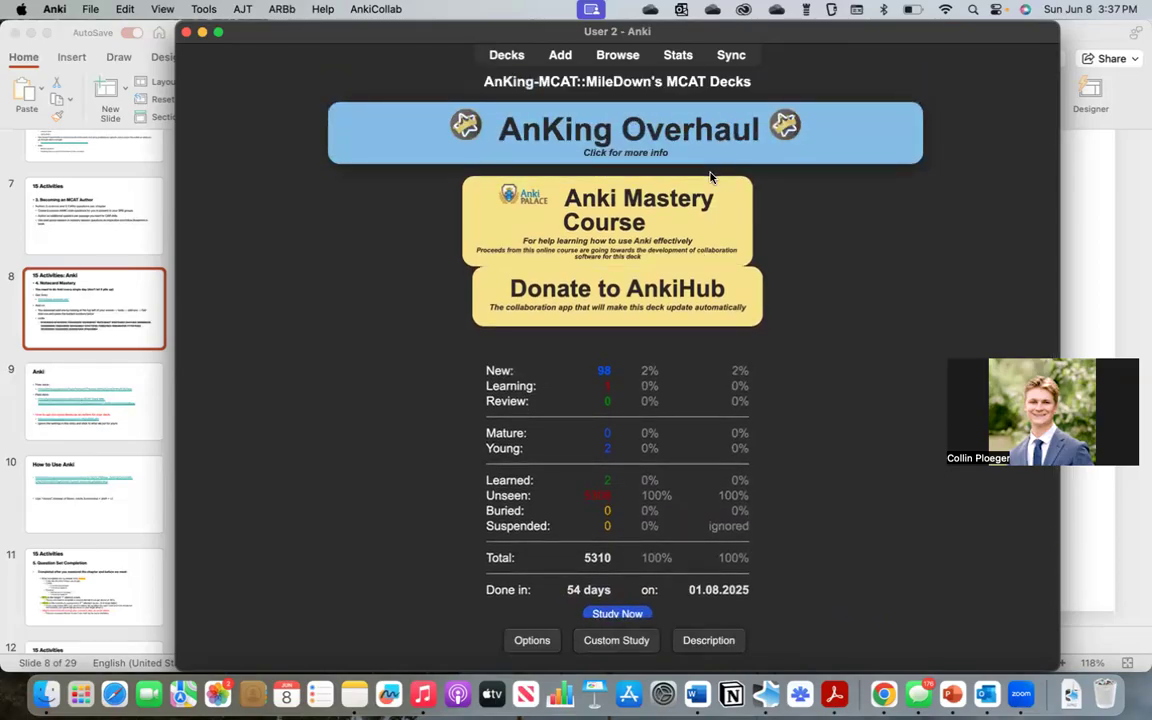
# Start a sync to view the AnkiWeb ID and password fields, and cancel without signing in
pyautogui.click(731, 57)
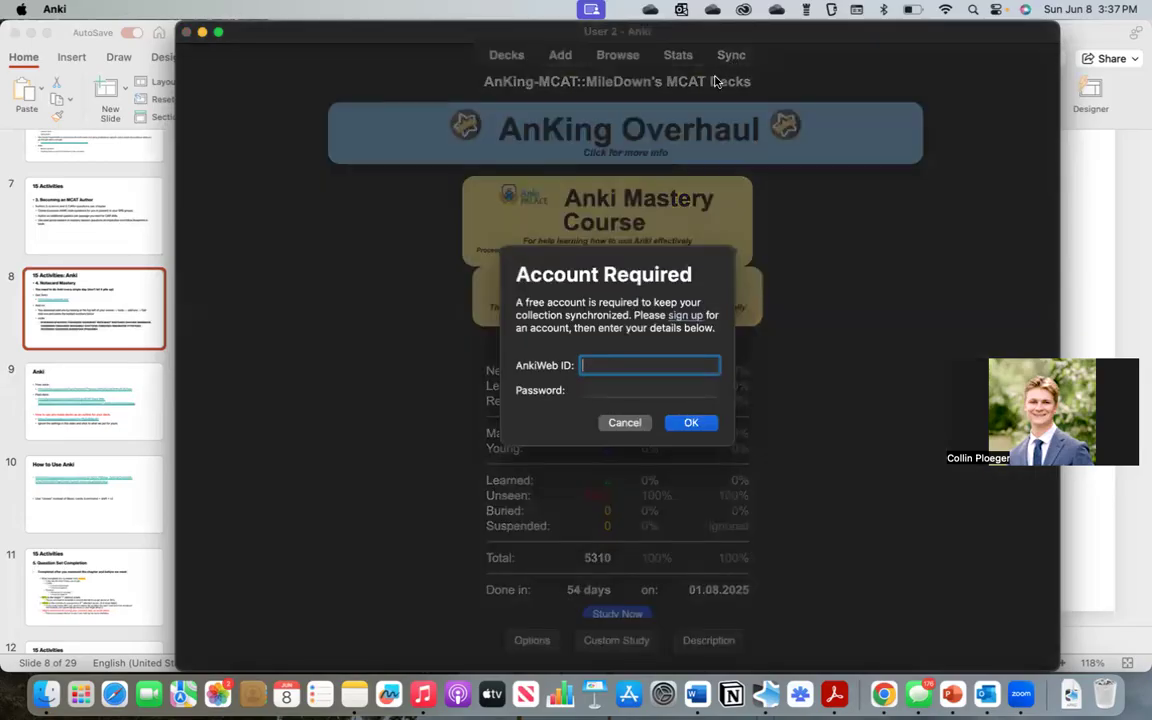
pyautogui.click(587, 391)
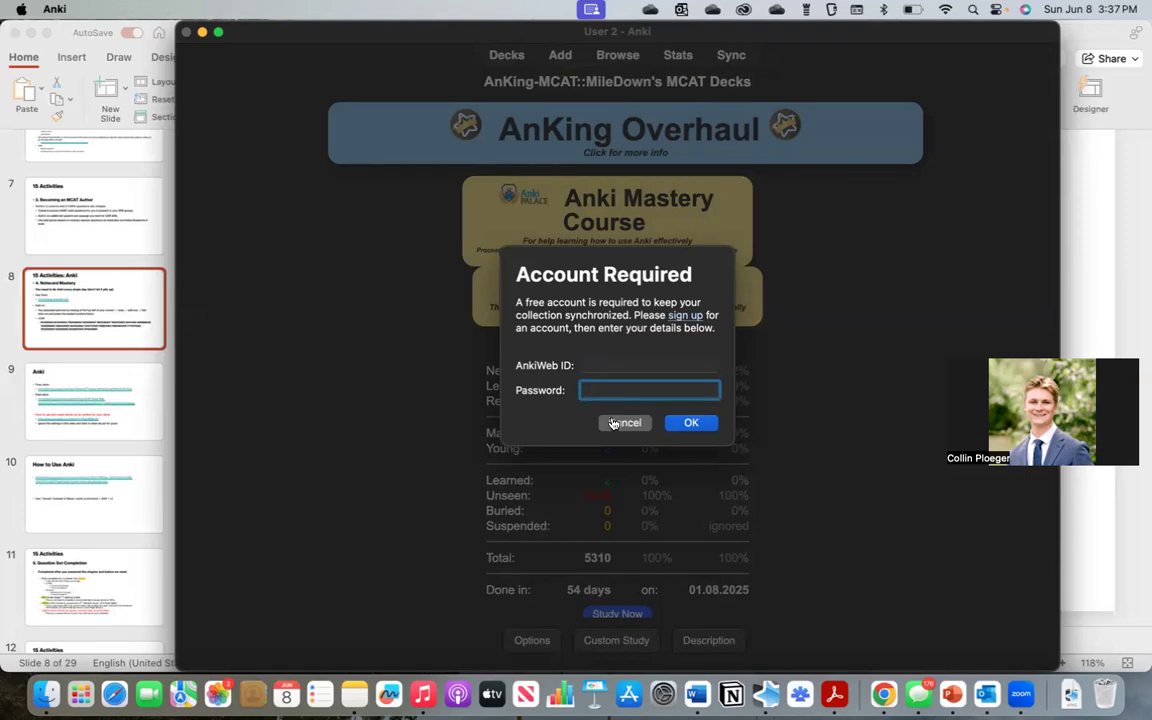
pyautogui.click(600, 365)
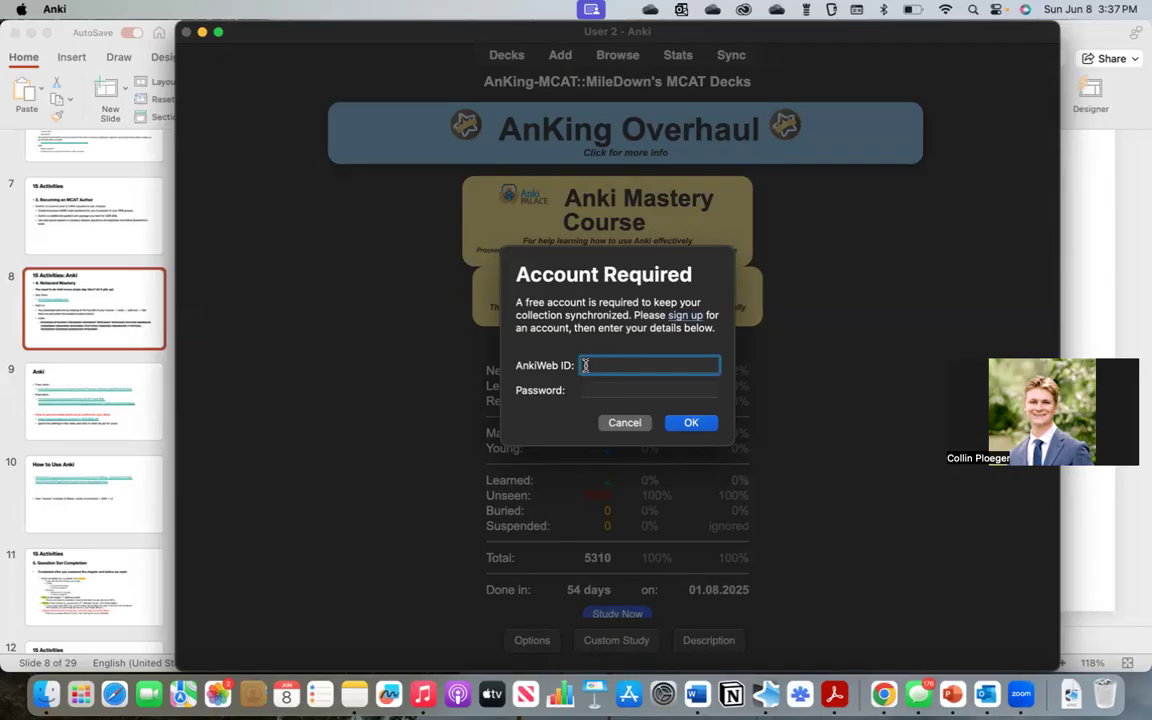
pyautogui.click(631, 423)
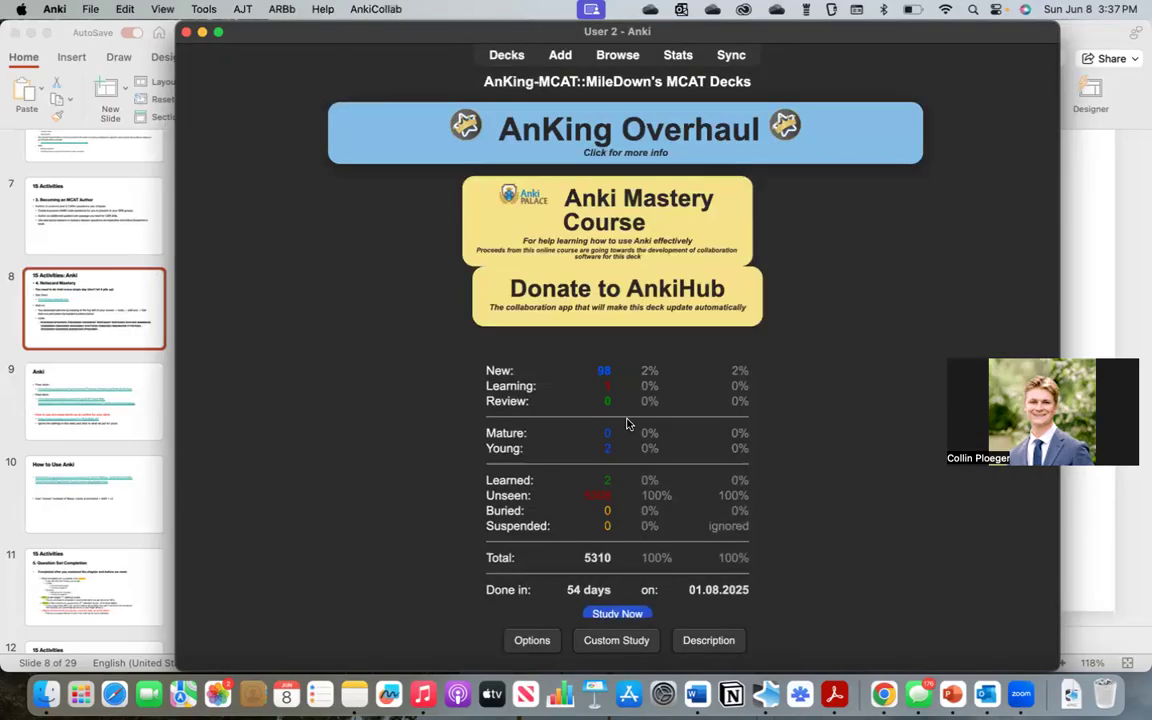
# Look through the FSRS Helper add-on's scheduling options, including Less Anki on Easy Days
pyautogui.scroll(-2, 650, 420)
pyautogui.scroll(-1, 656, 423)
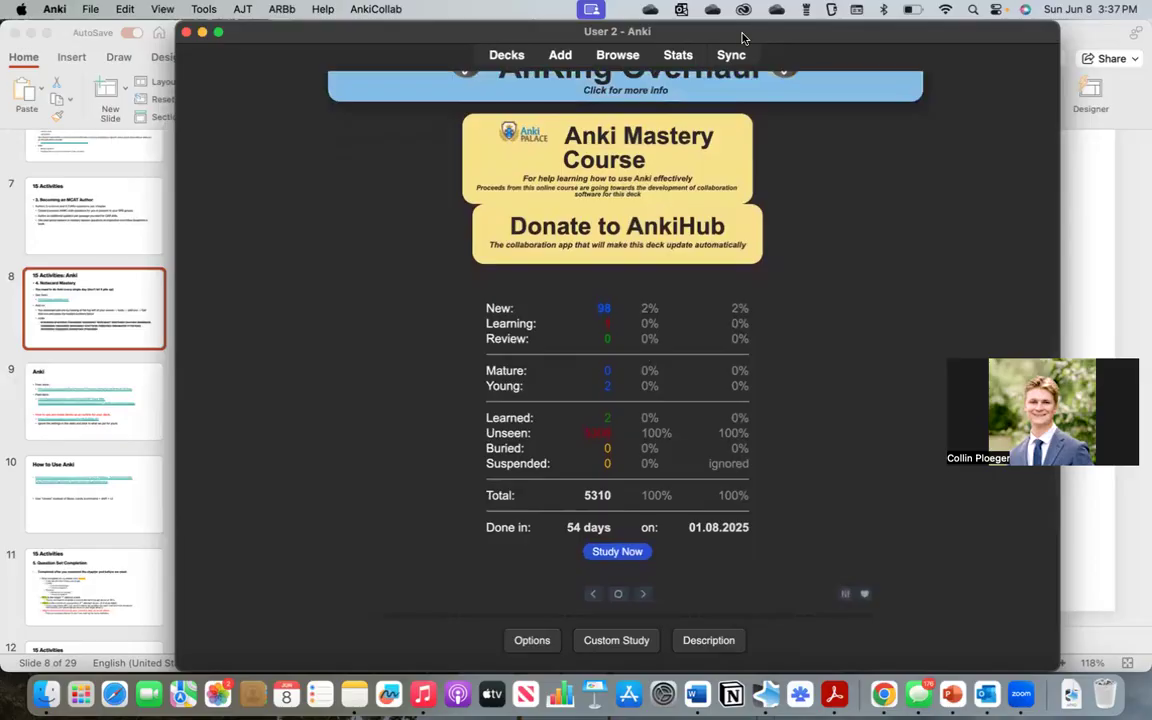
pyautogui.scroll(-3, 690, 475)
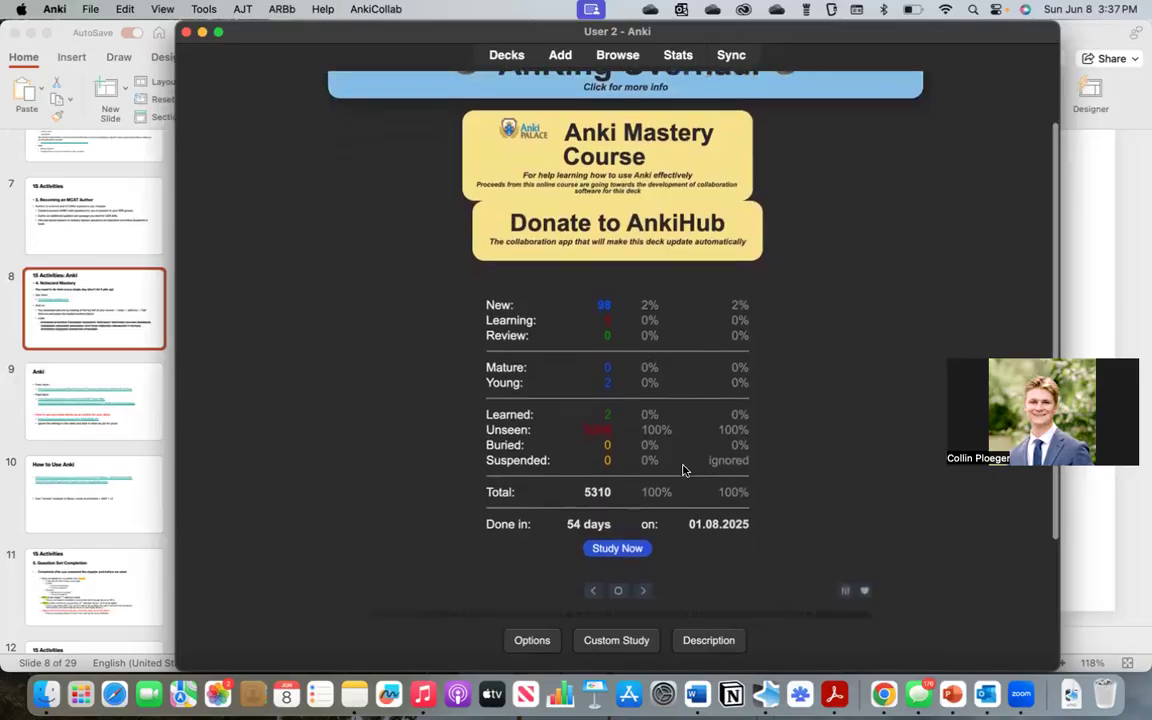
pyautogui.click(204, 9)
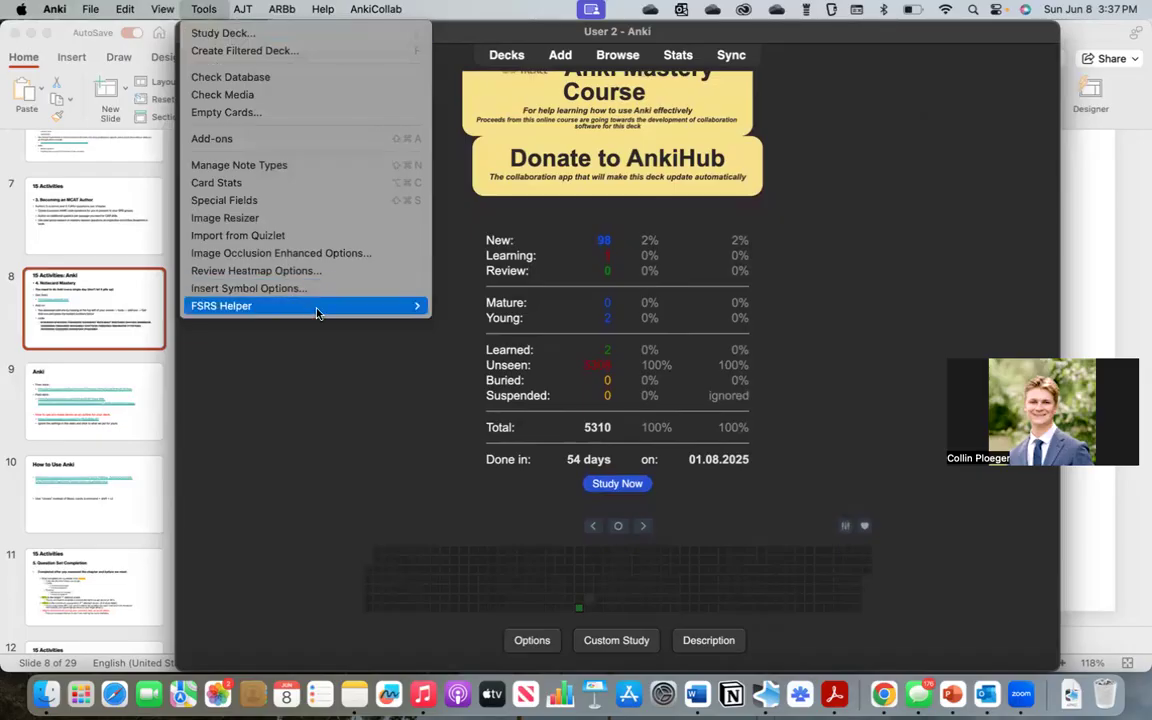
pyautogui.moveTo(326, 312)
pyautogui.moveTo(250, 307)
pyautogui.moveTo(580, 357)
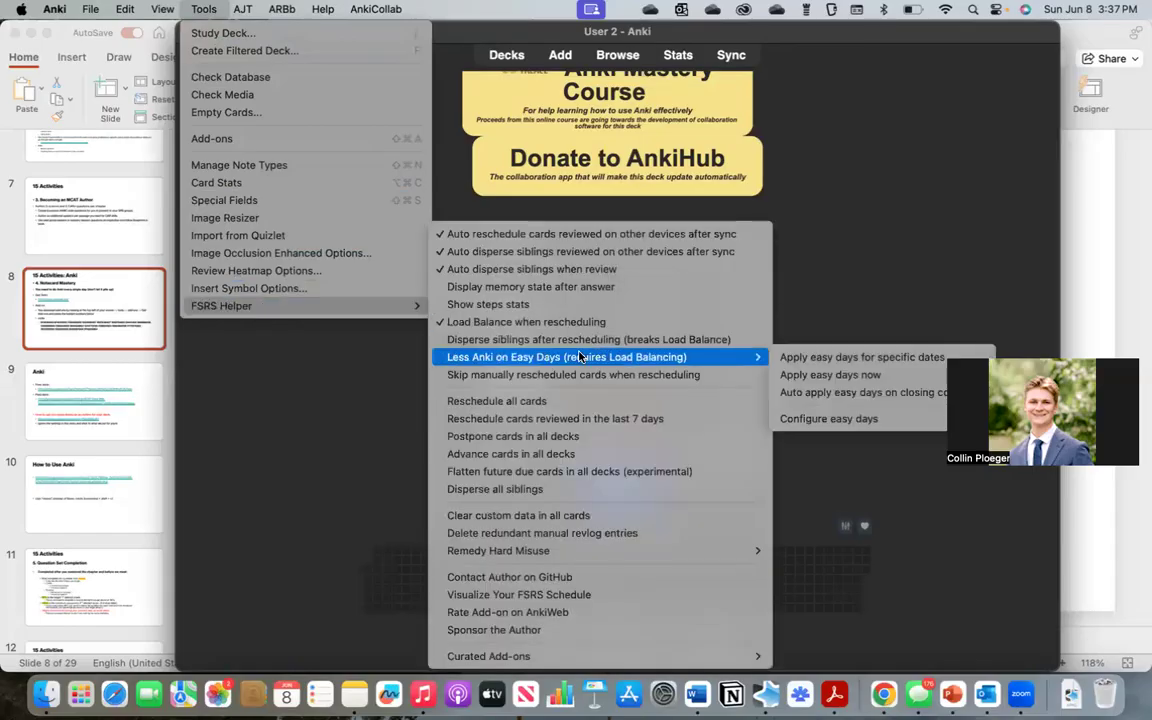